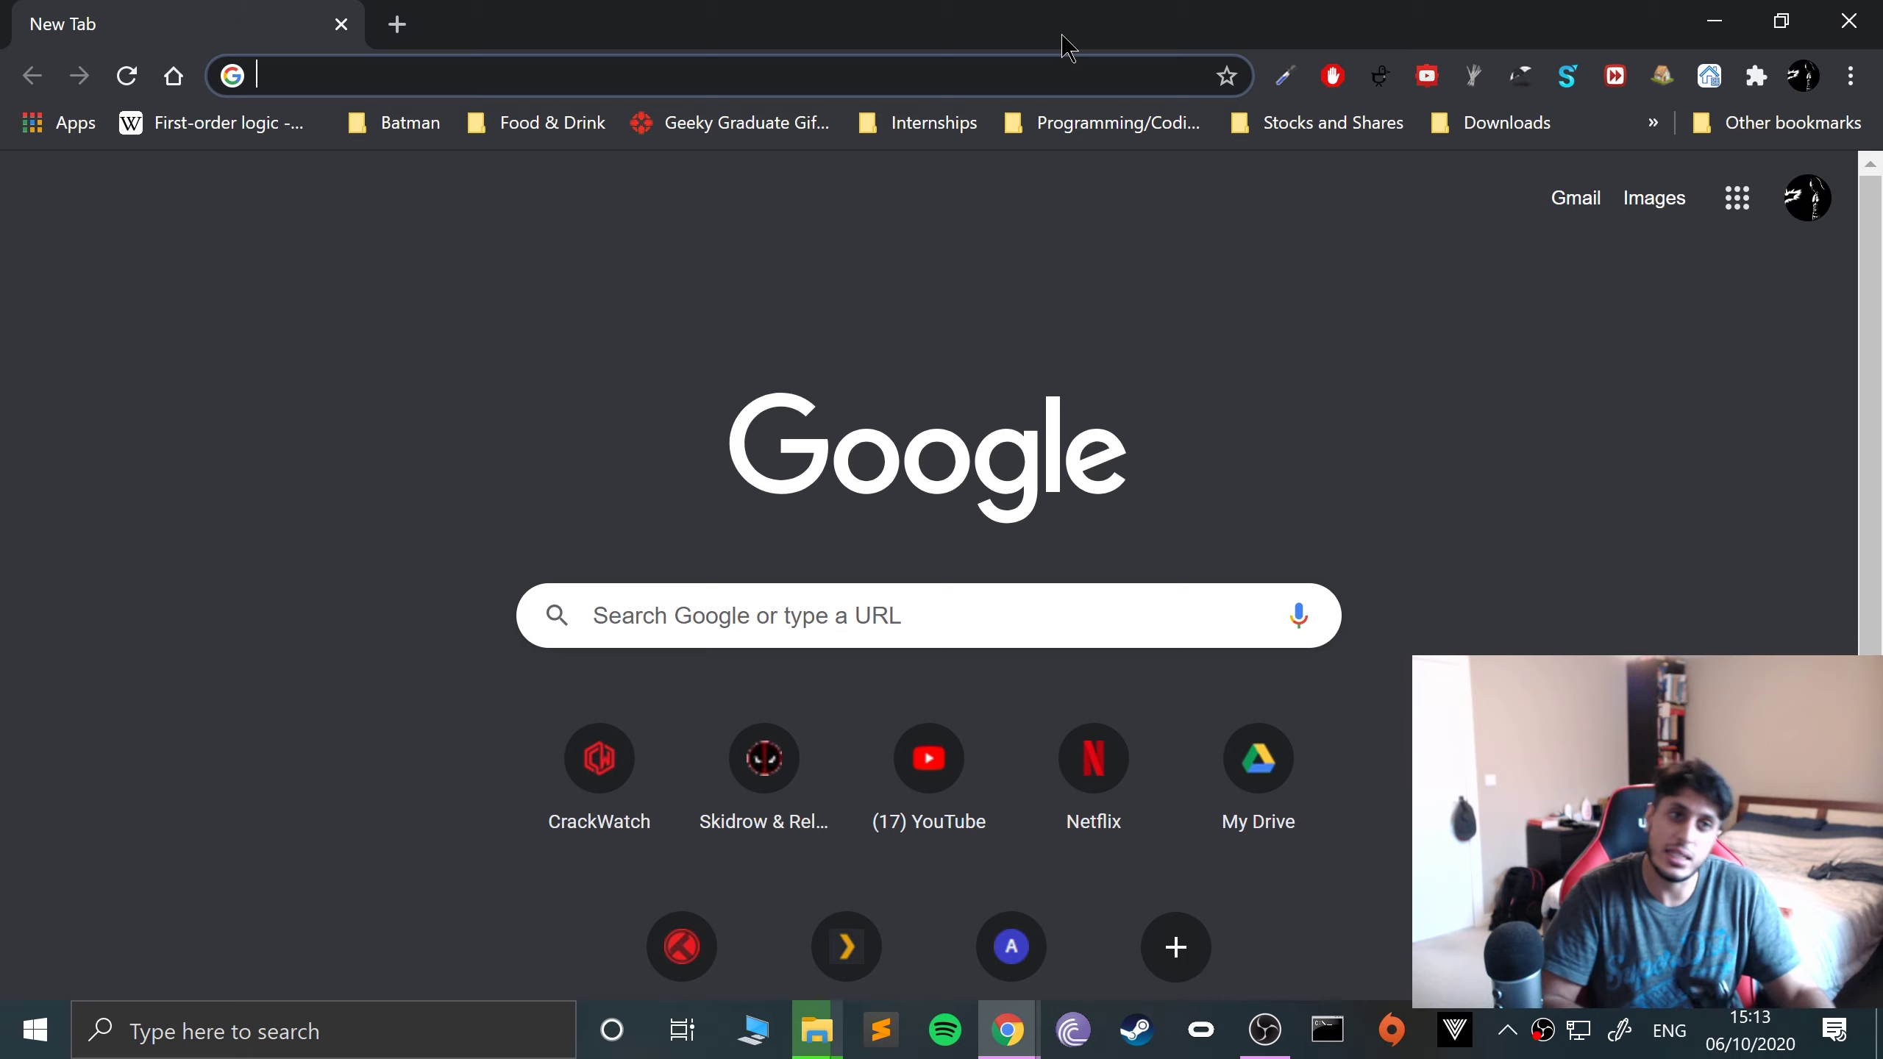
Open the Bluetooth and other devices settings and check the list of paired devices
click(33, 1031)
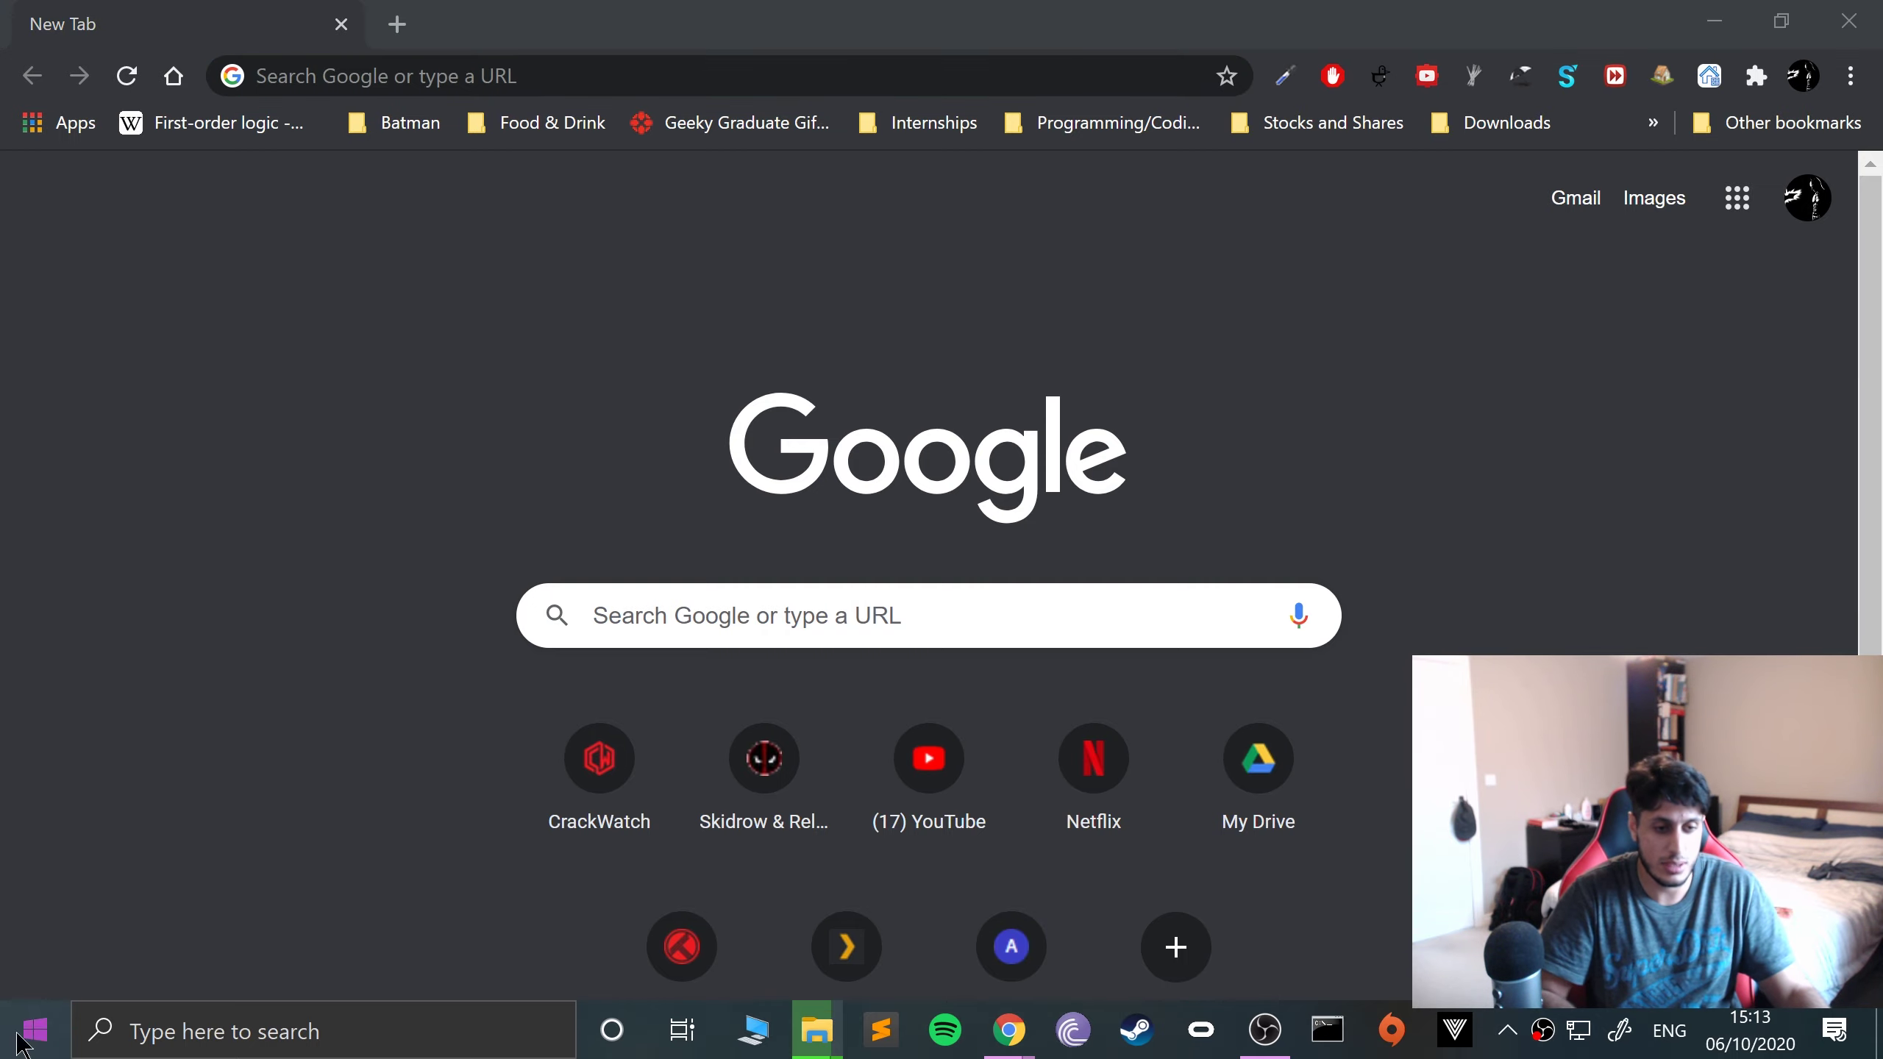
text(blue)
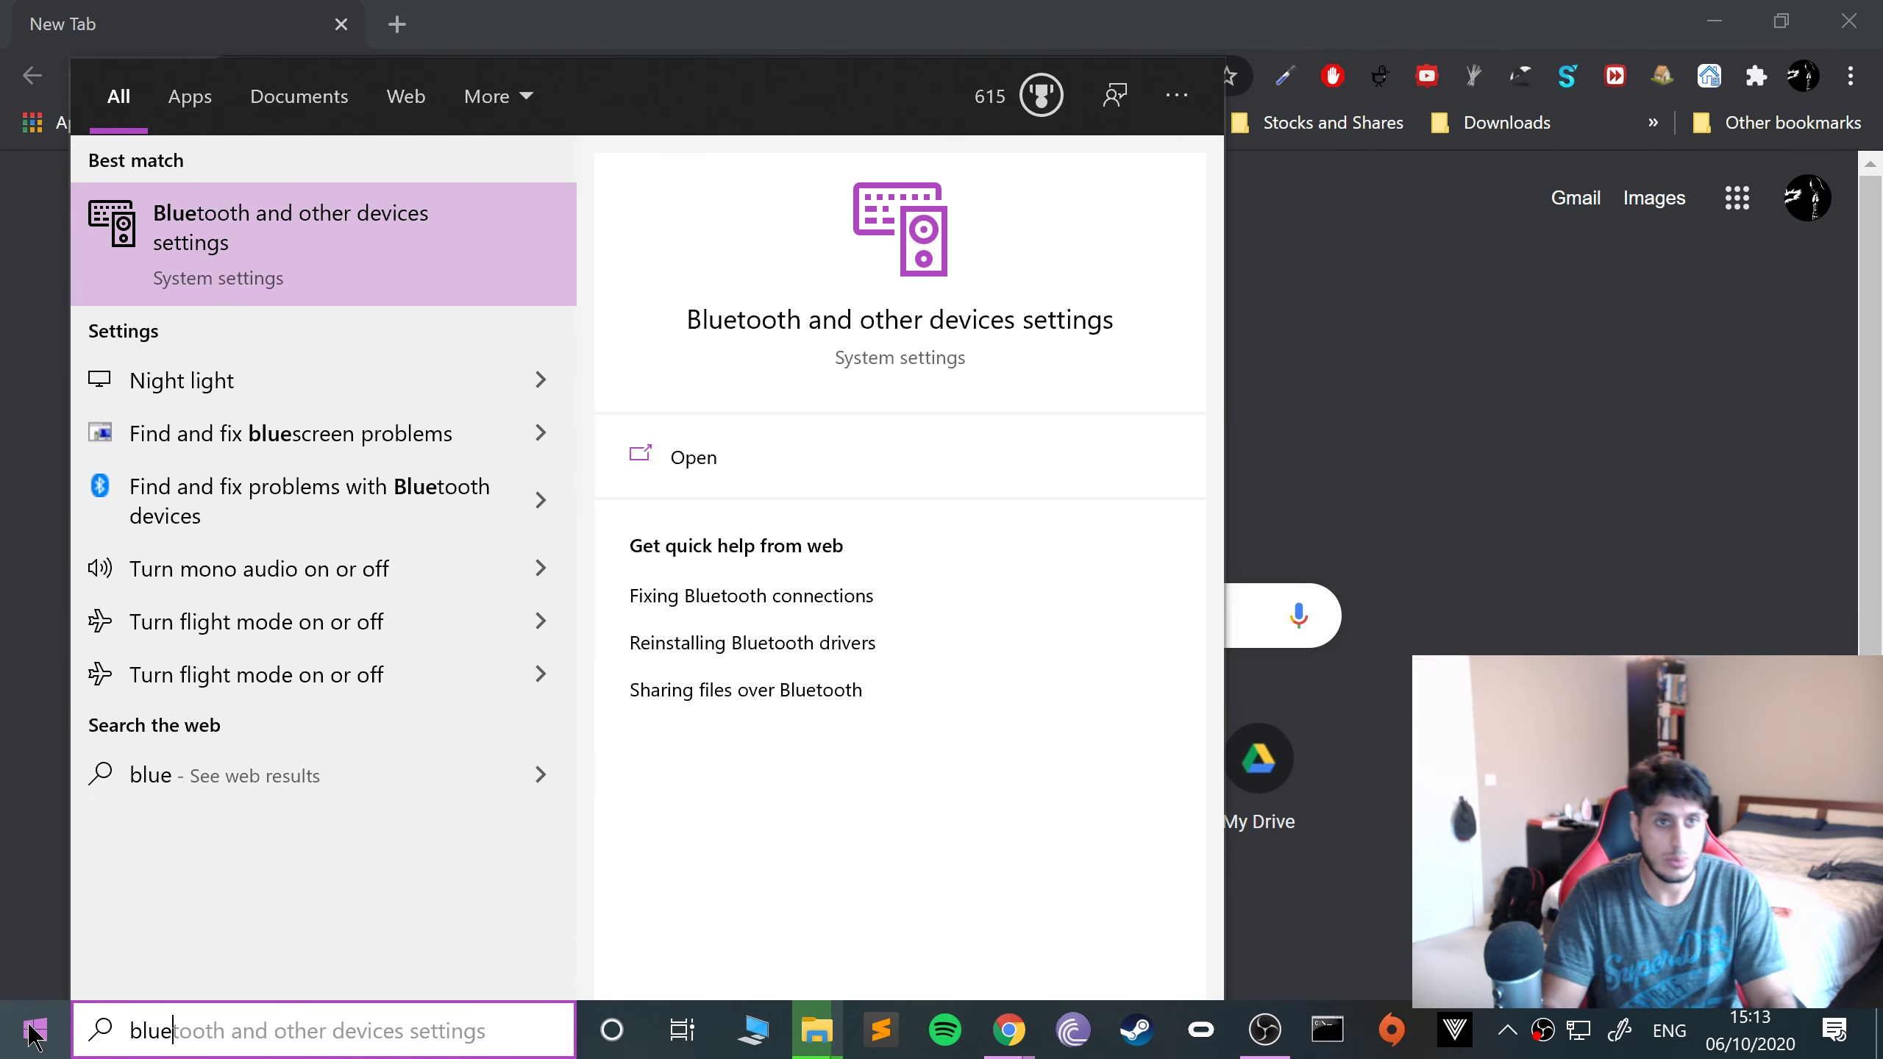
key(Return)
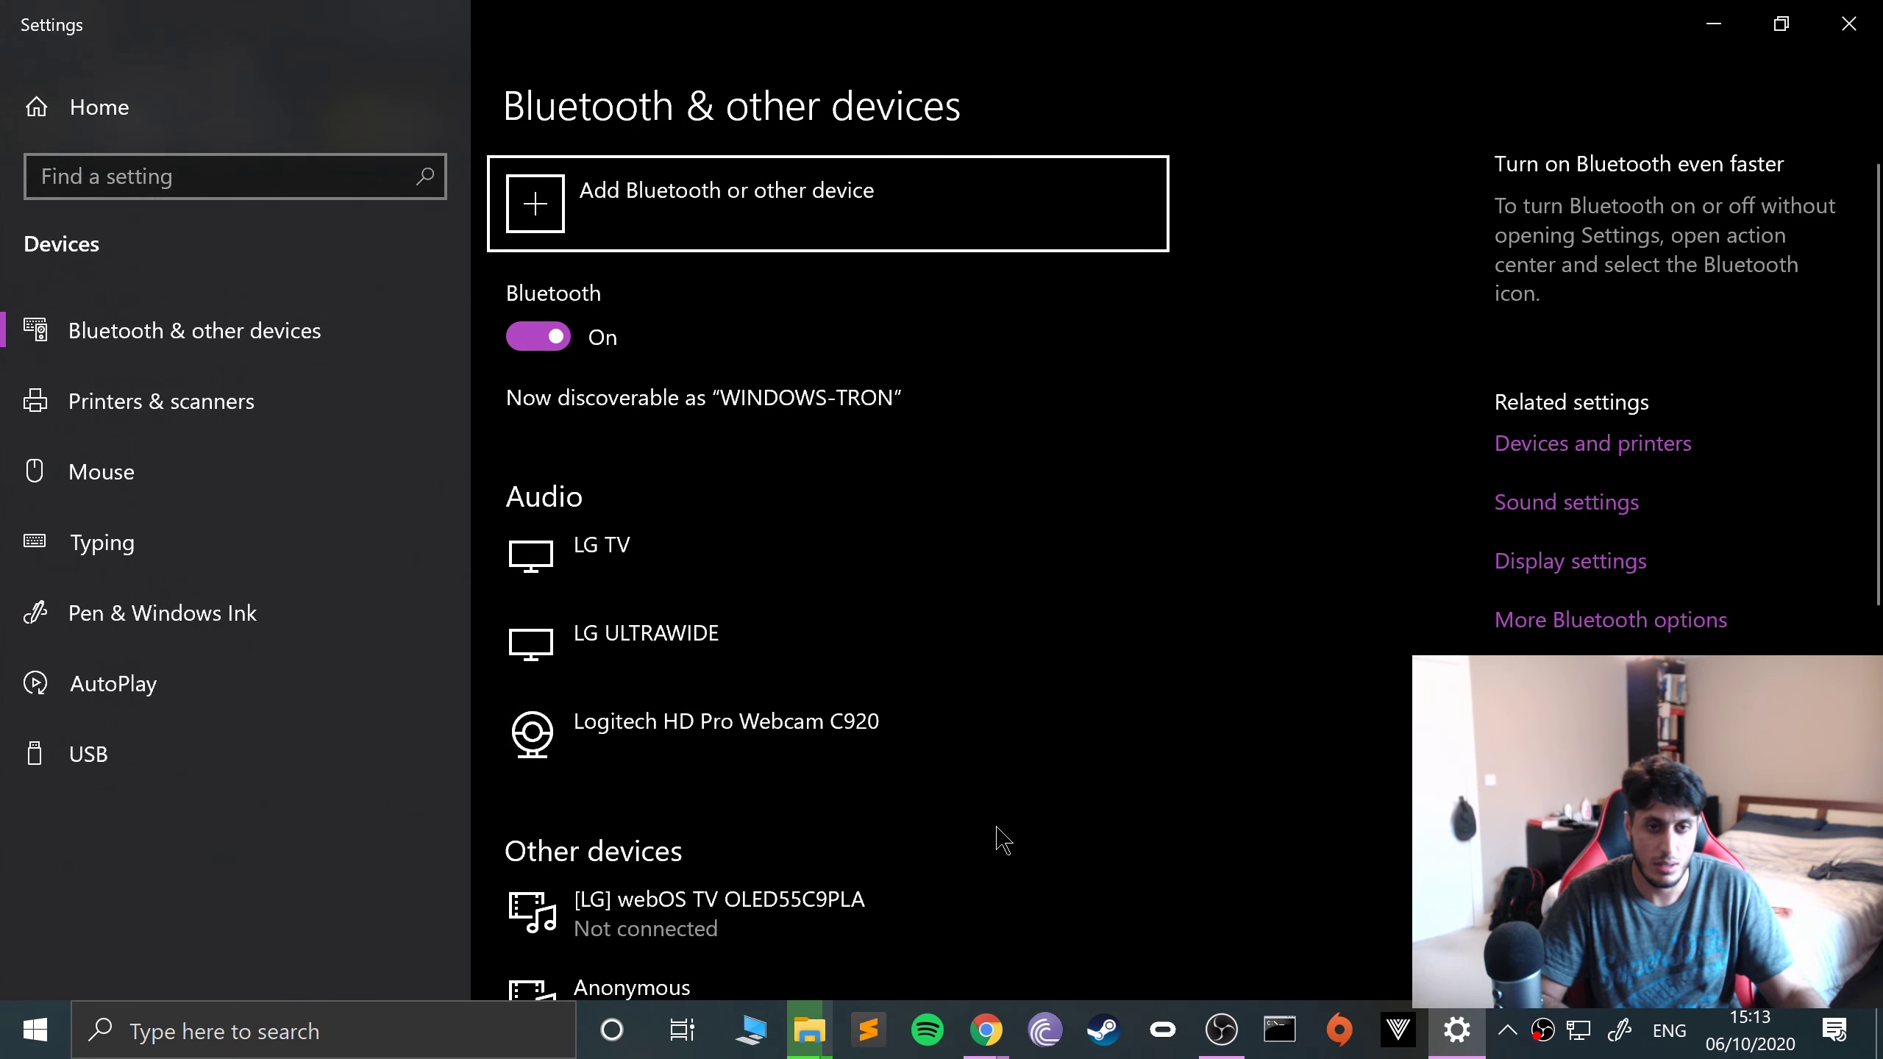
scroll(1075, 761, down, 5)
scroll(1082, 761, up, 6)
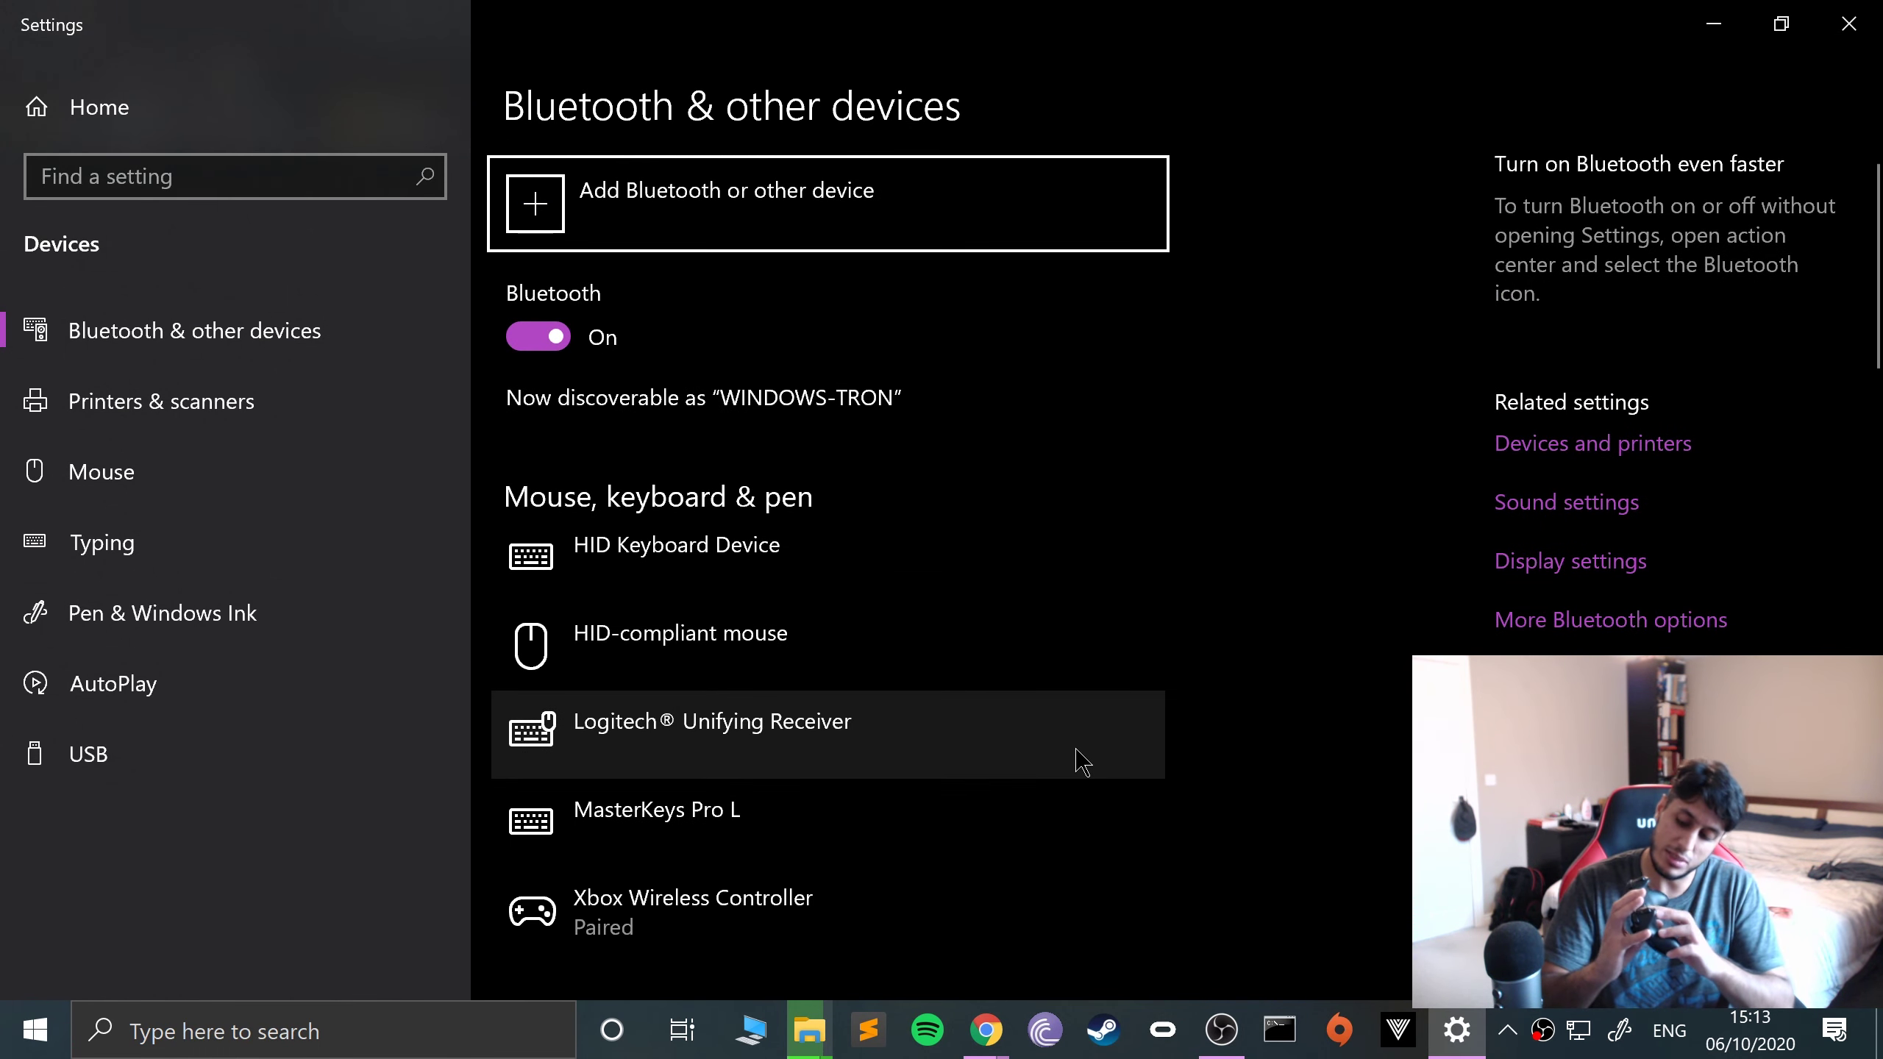
Try to pair the Nintendo RVL-CNT-01-UC controller as a Bluetooth device without a PIN, and cancel adding it
click(693, 201)
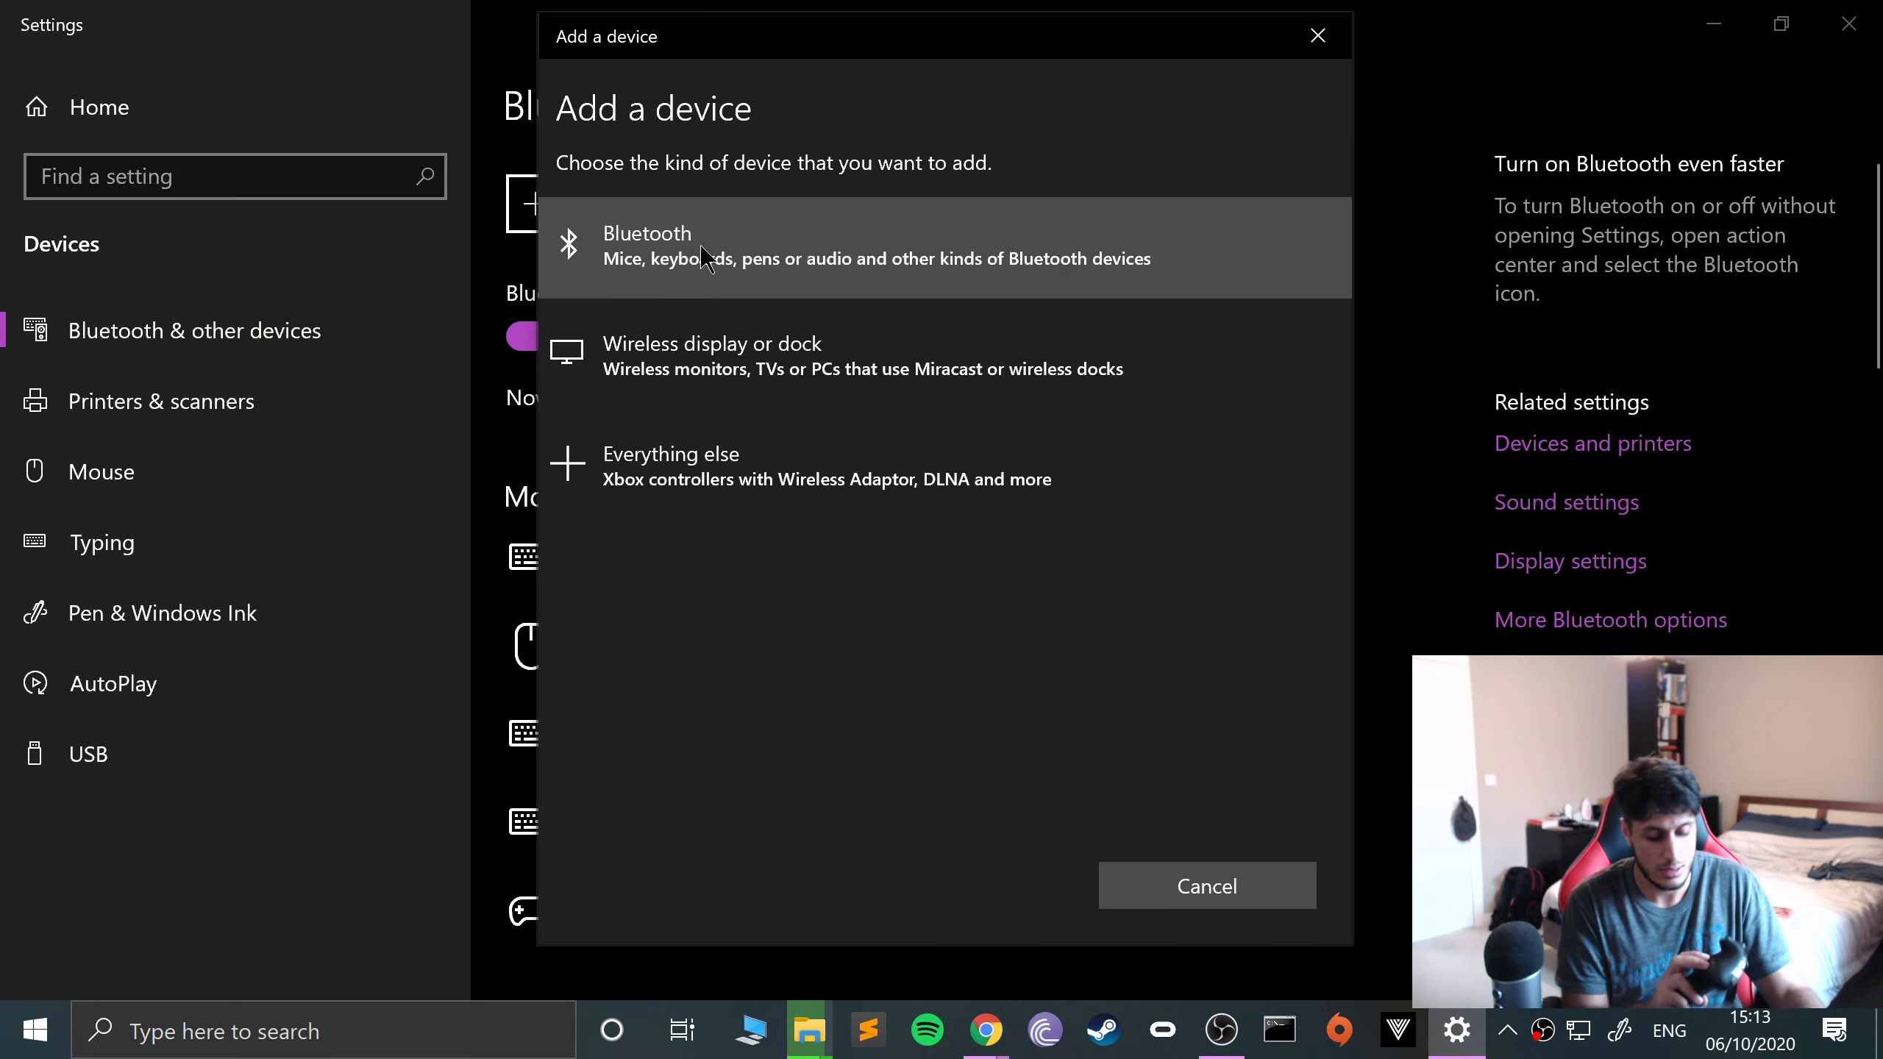
click(746, 256)
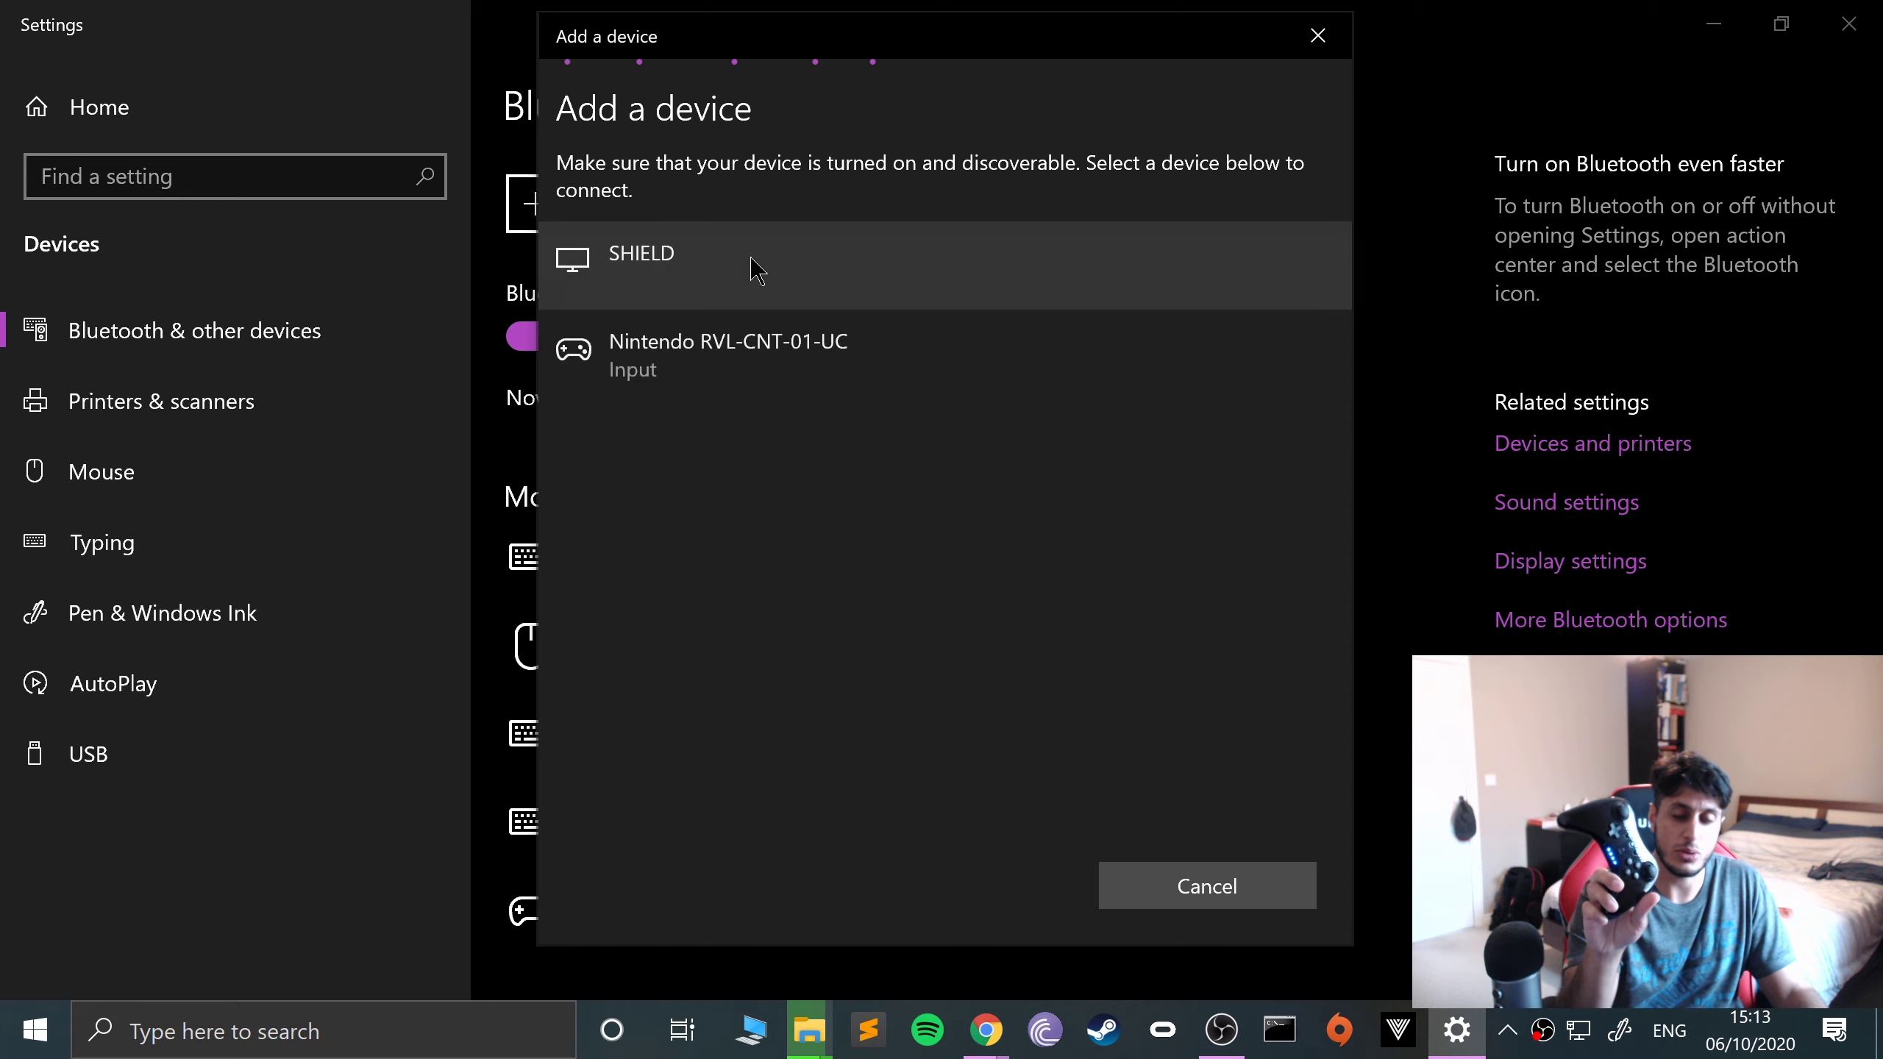
click(720, 362)
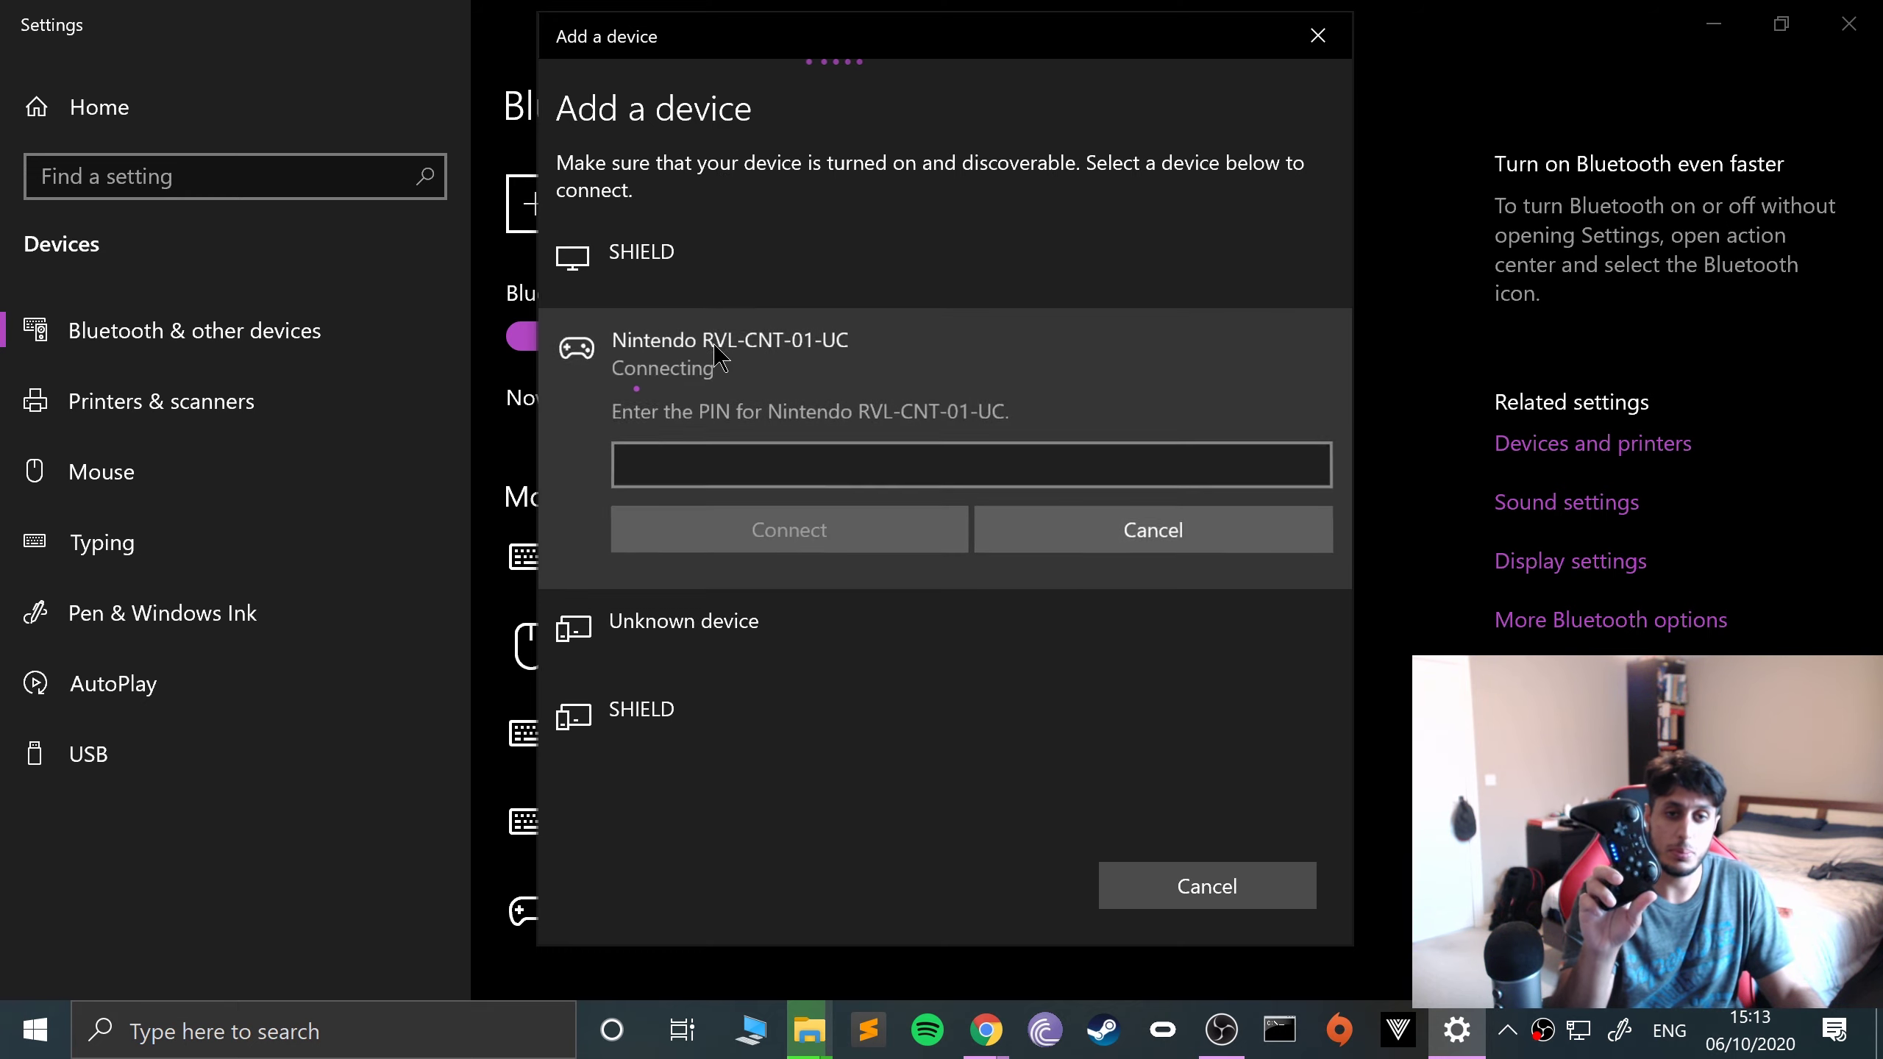
click(774, 455)
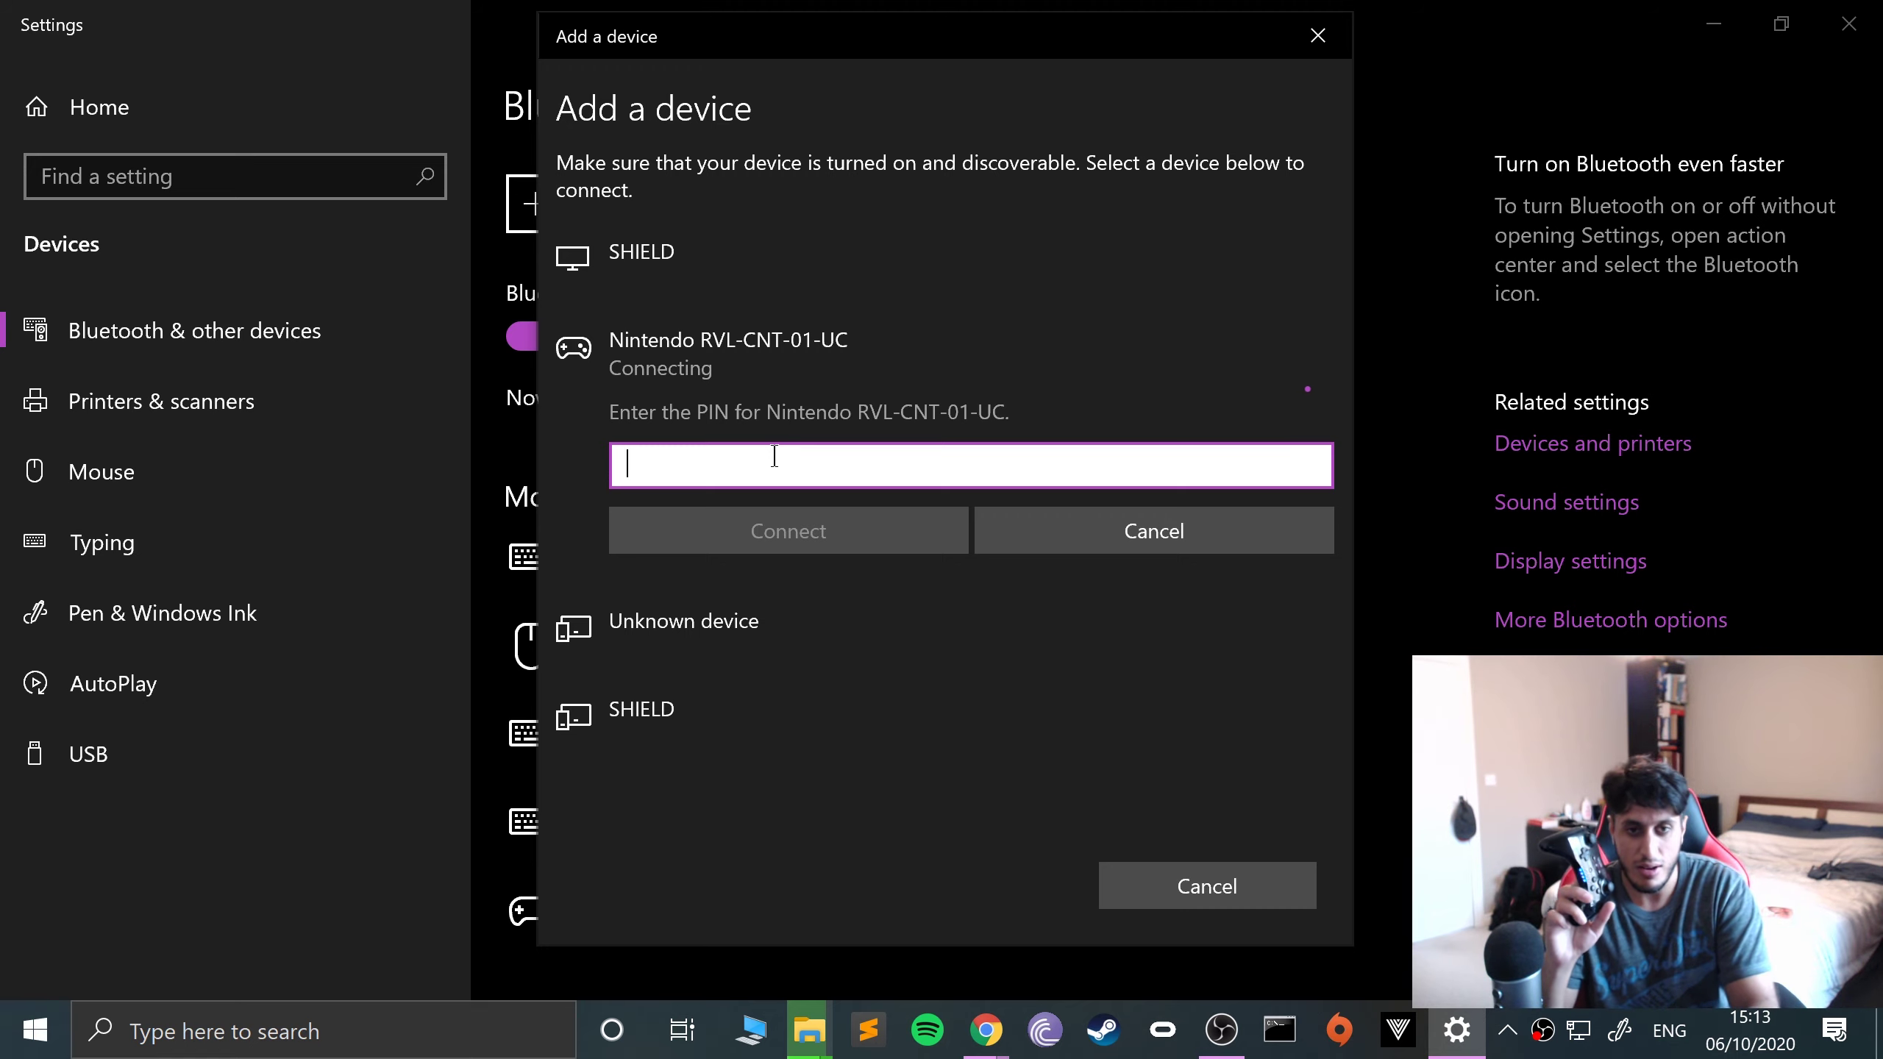
click(762, 513)
click(762, 543)
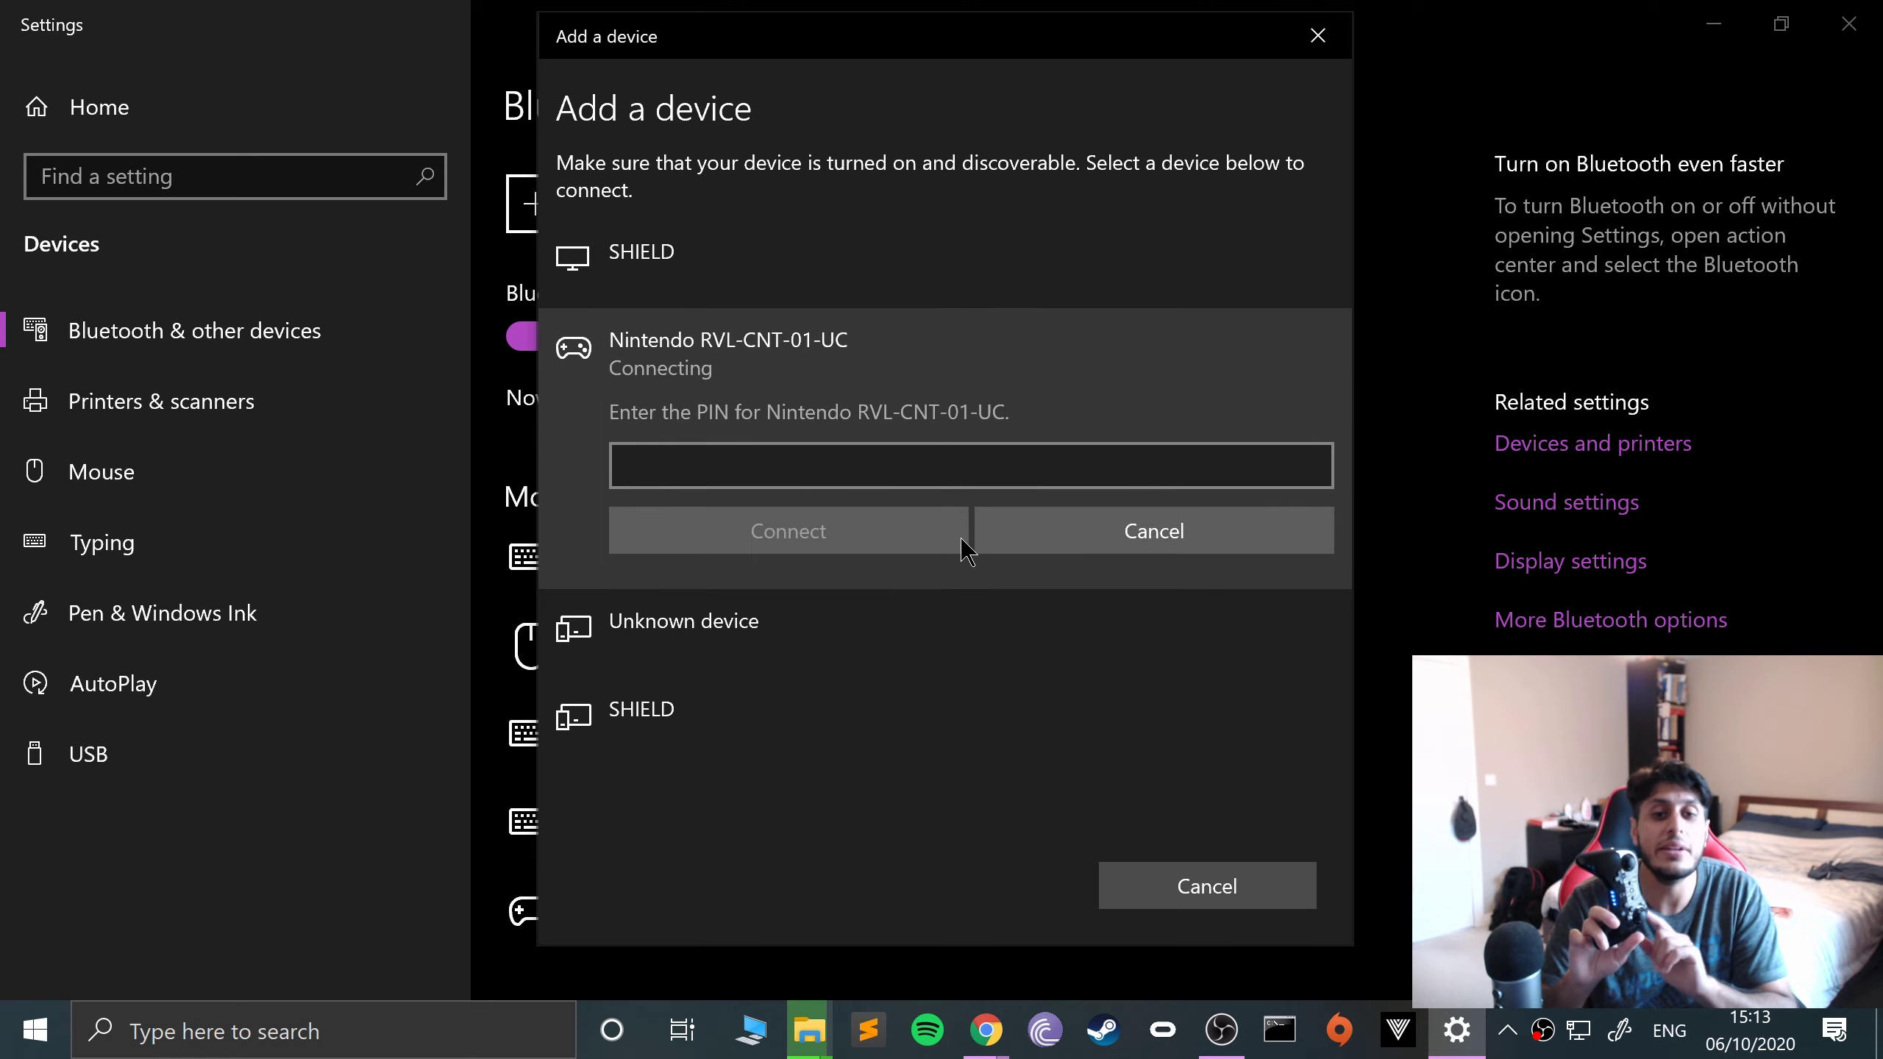
click(1162, 514)
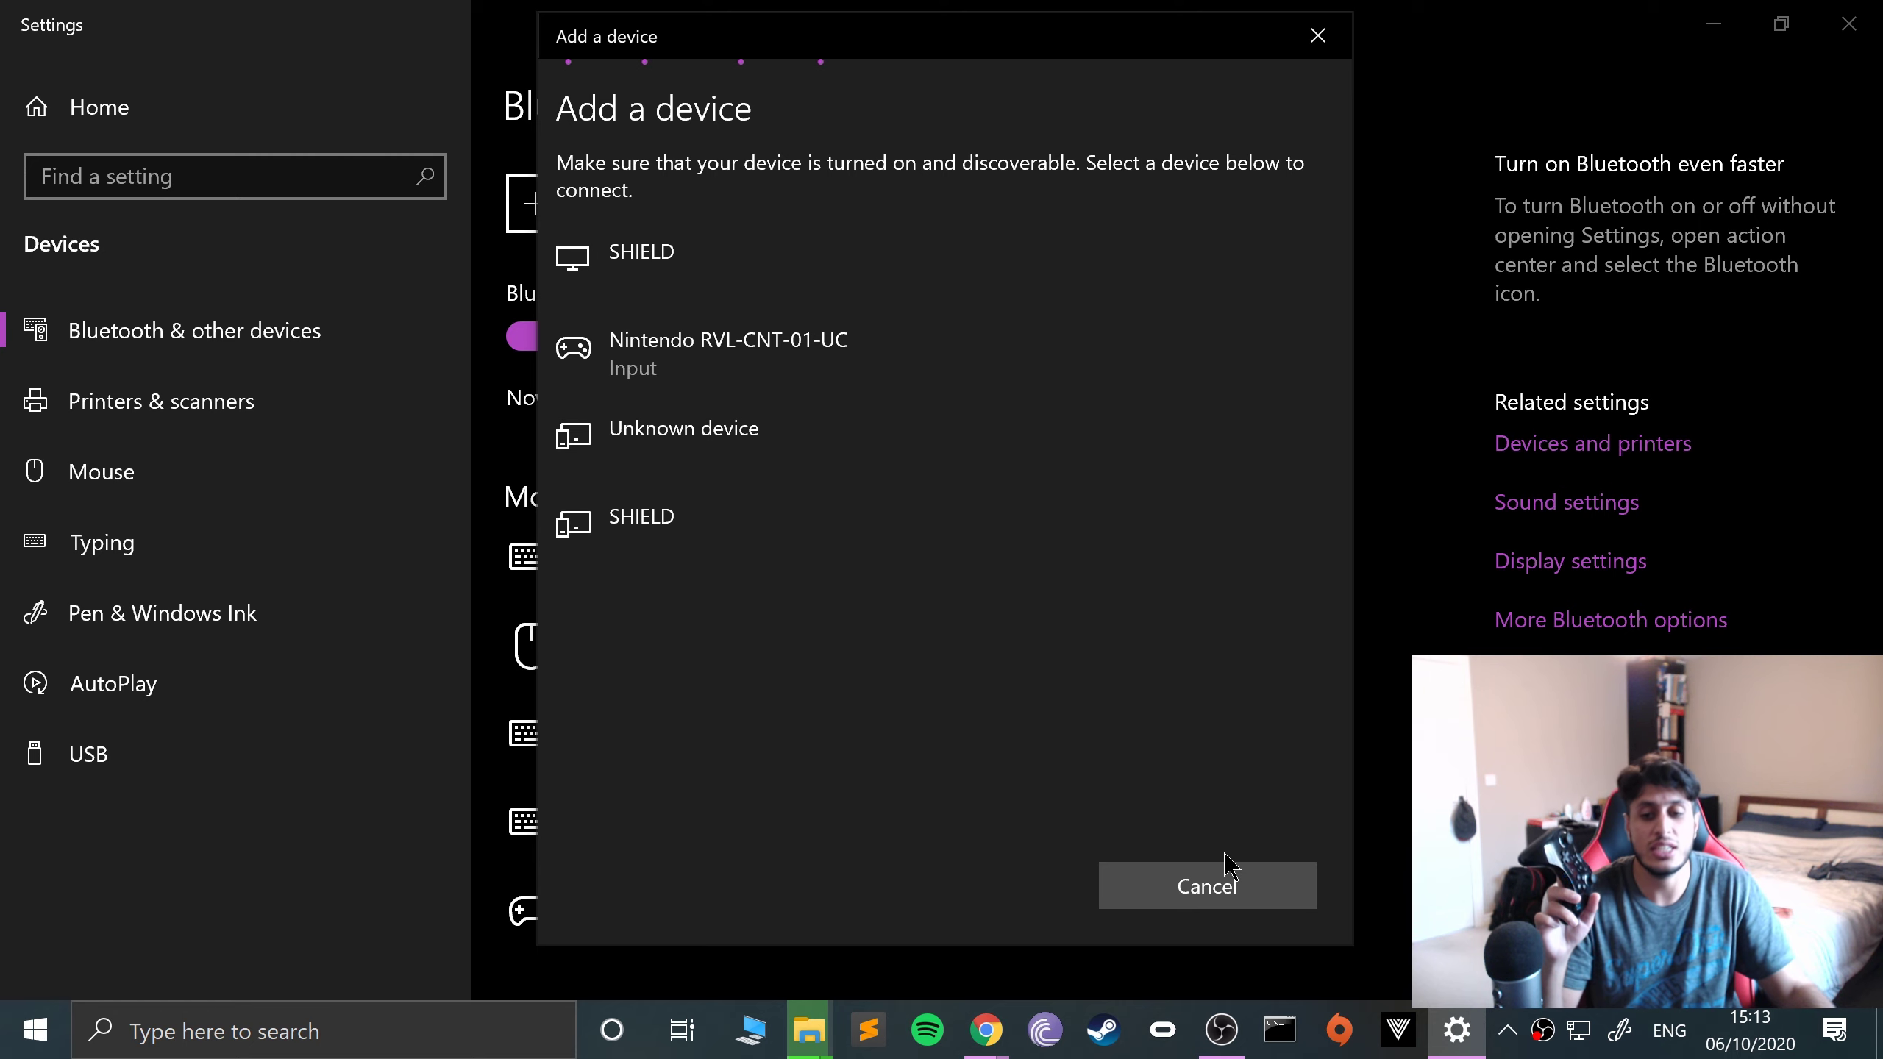
click(1234, 892)
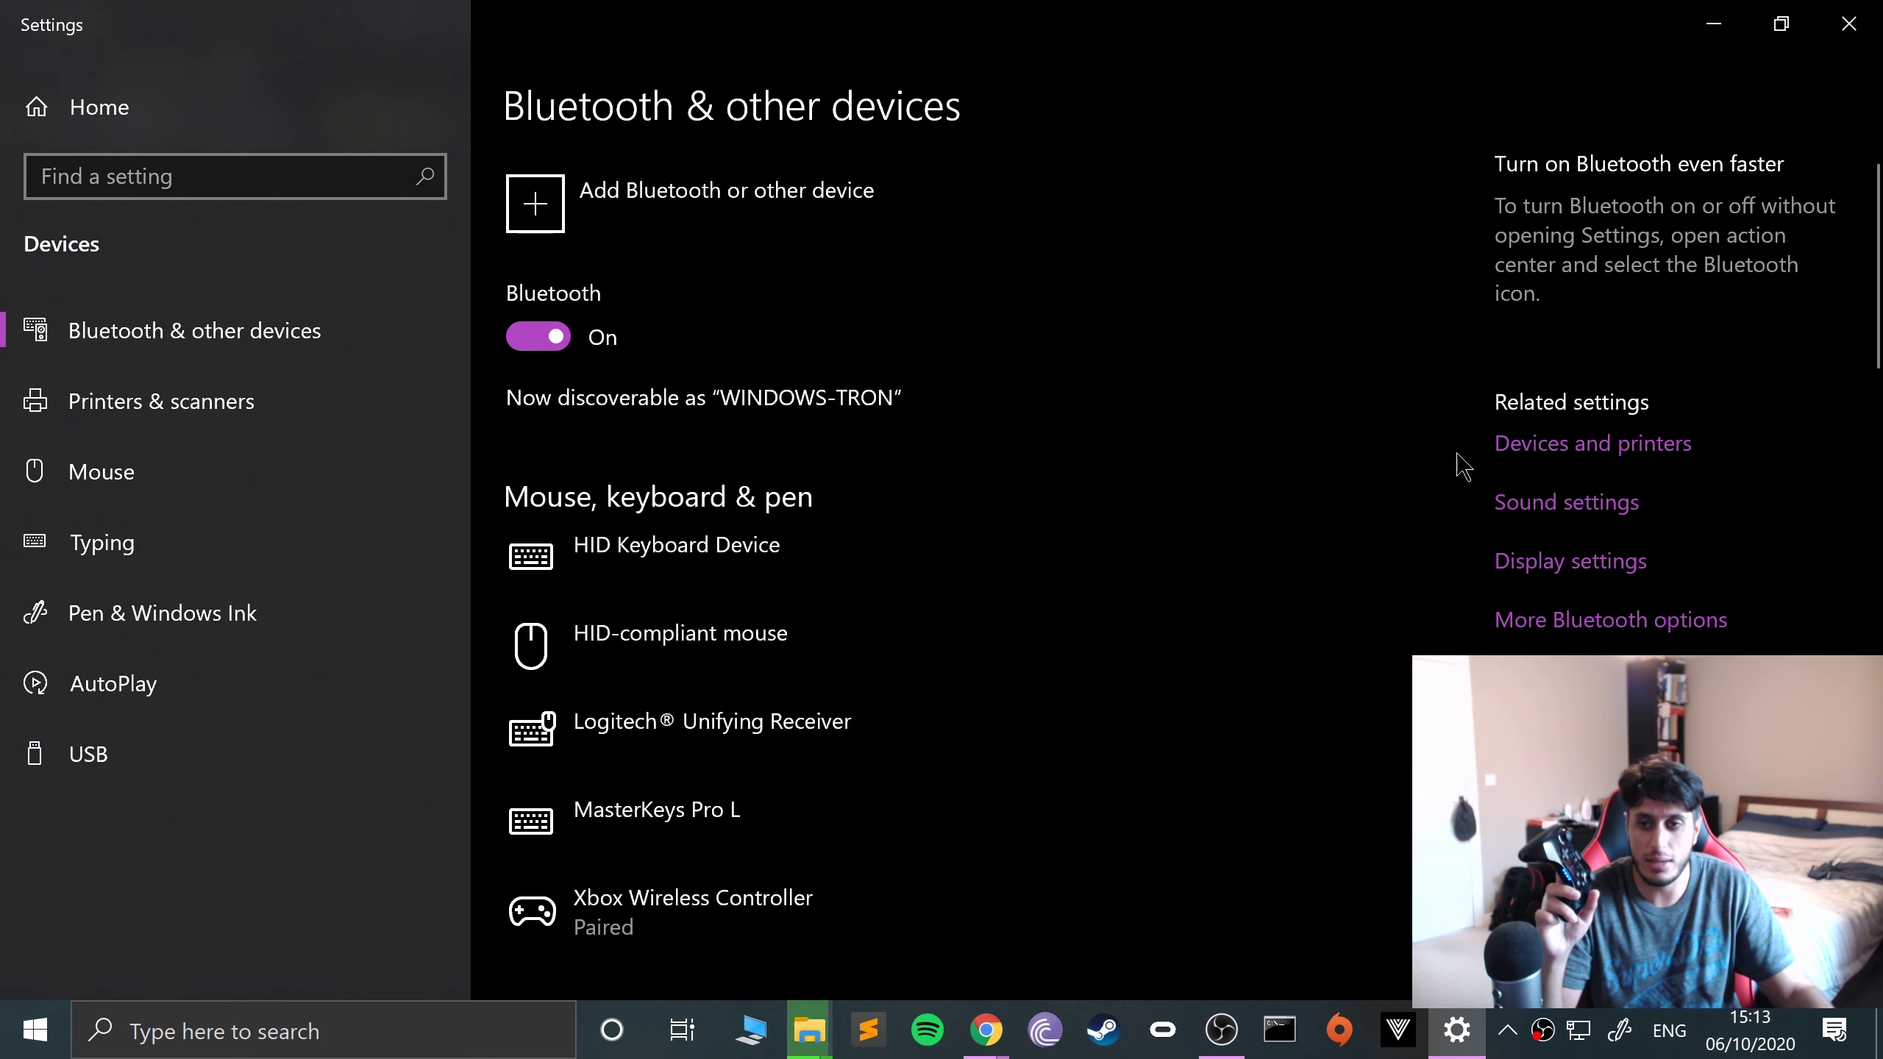
Add the Nintendo RVL-CNT-01-UC game controller through Devices and Printers, leaving the passcode empty, and close Devices and Printers
click(1552, 456)
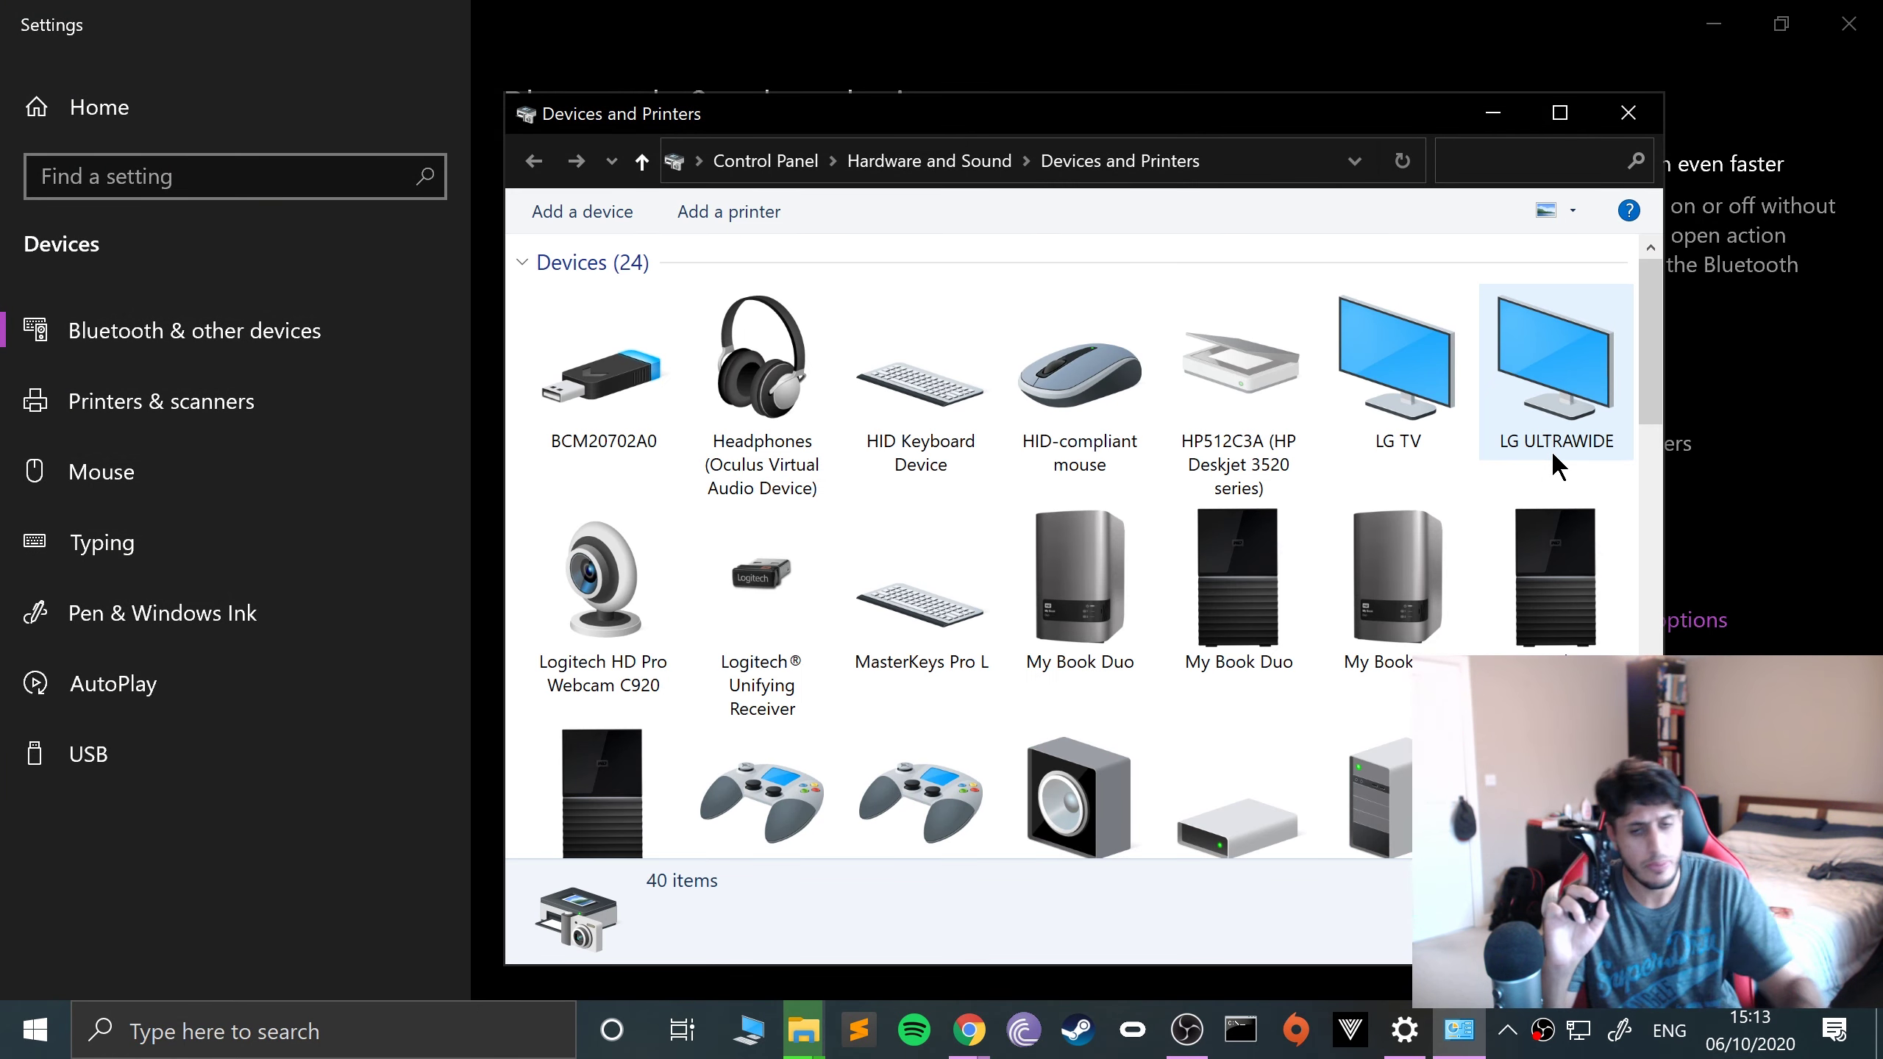
click(615, 206)
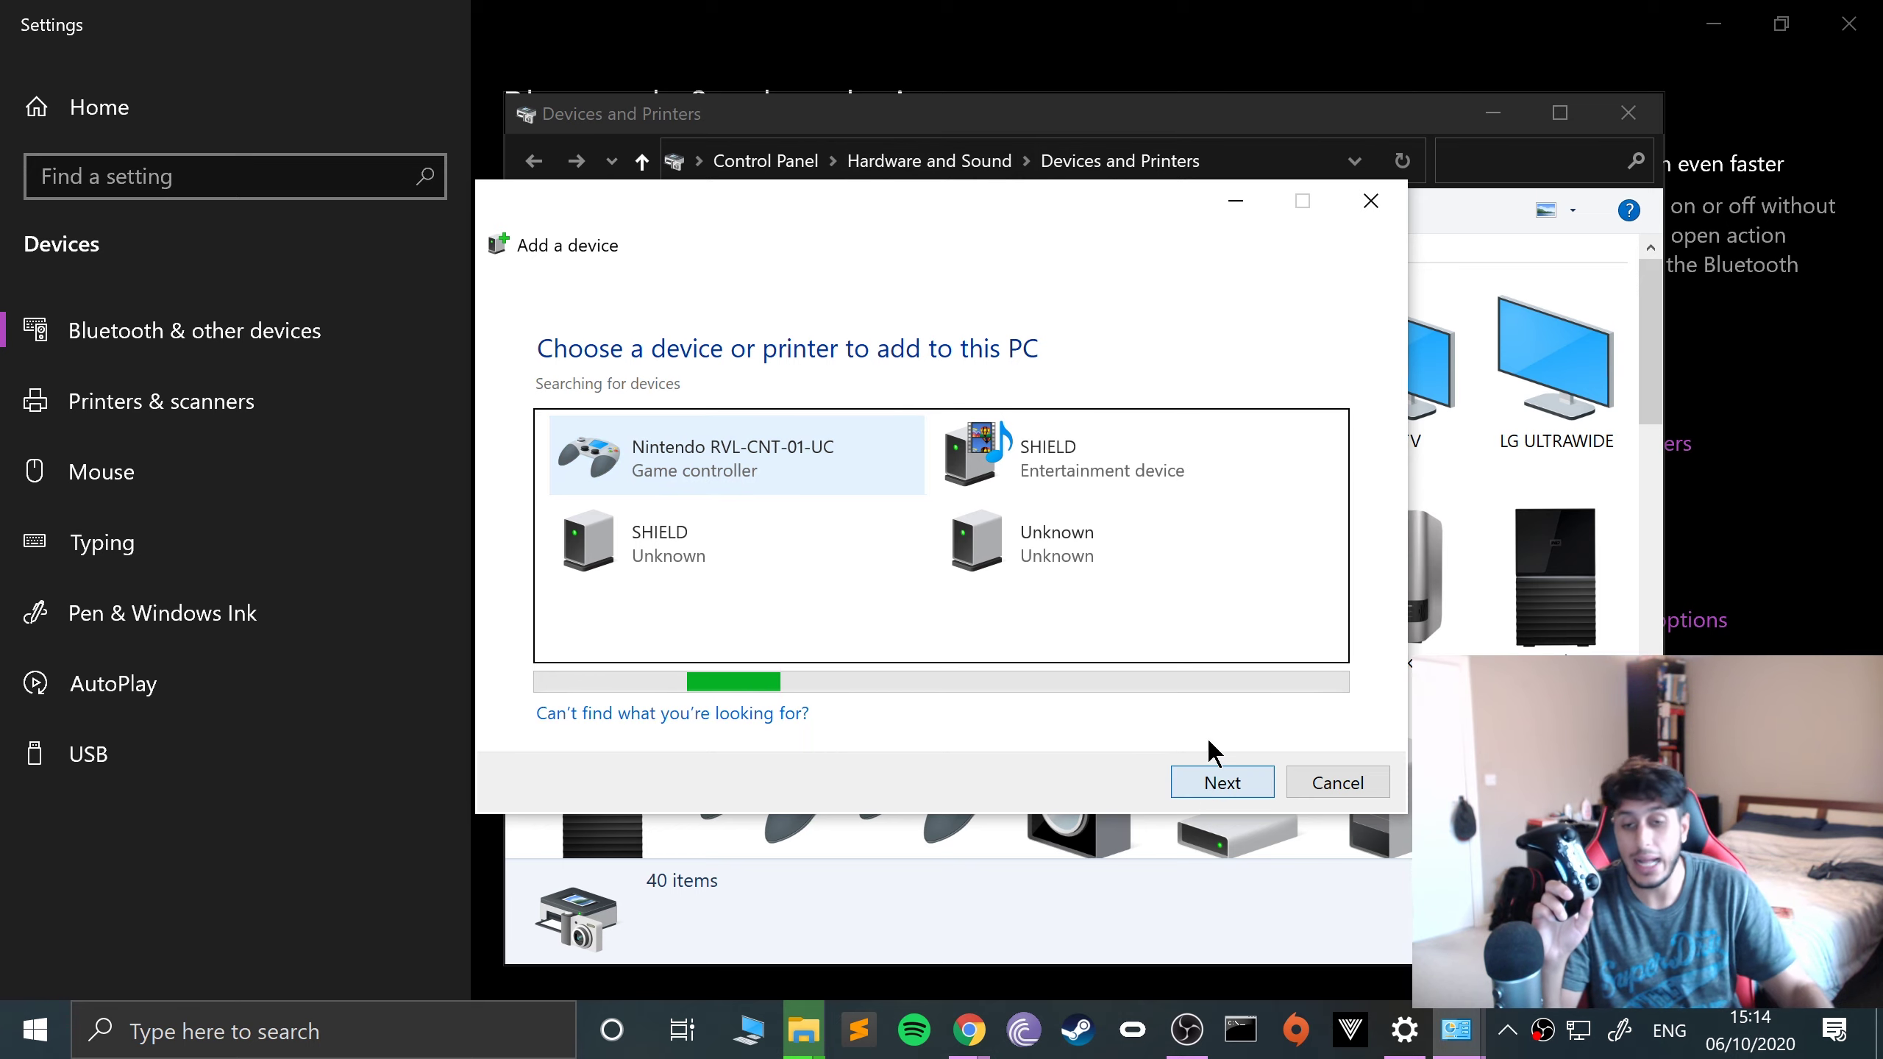
click(1211, 785)
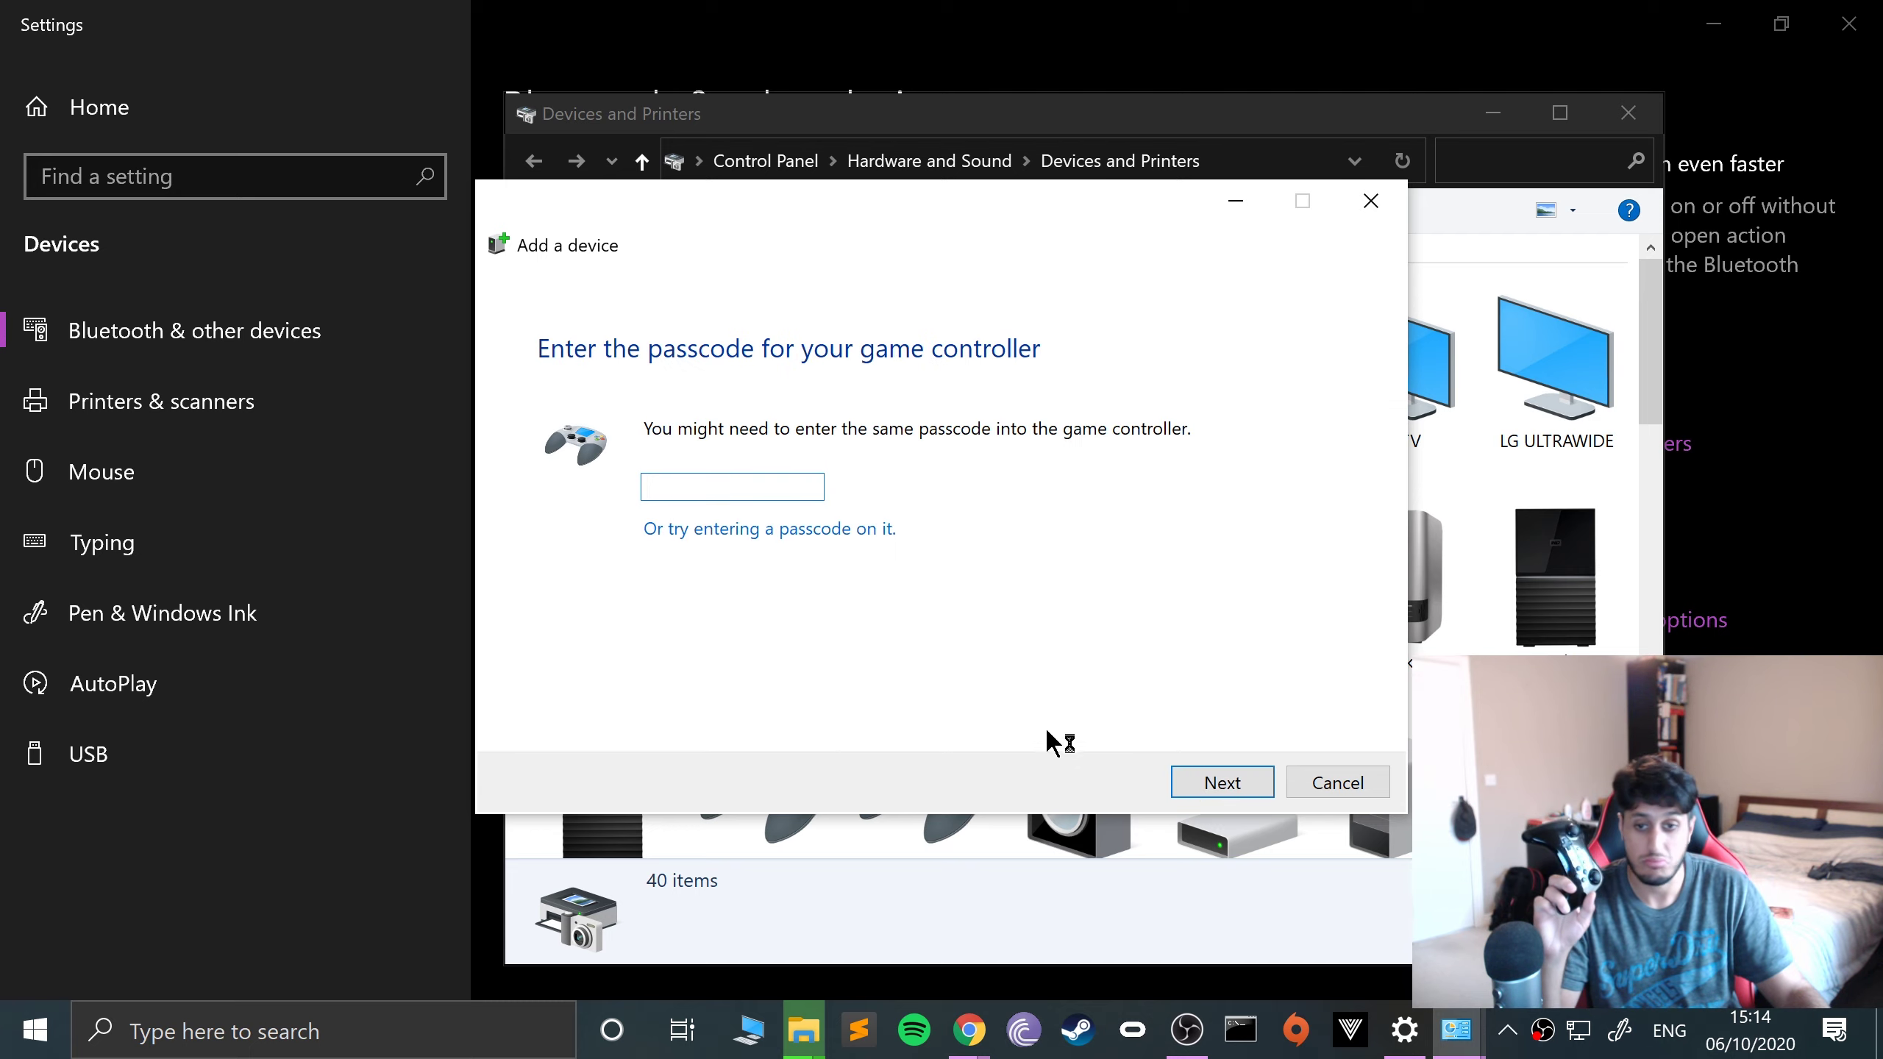
click(1232, 778)
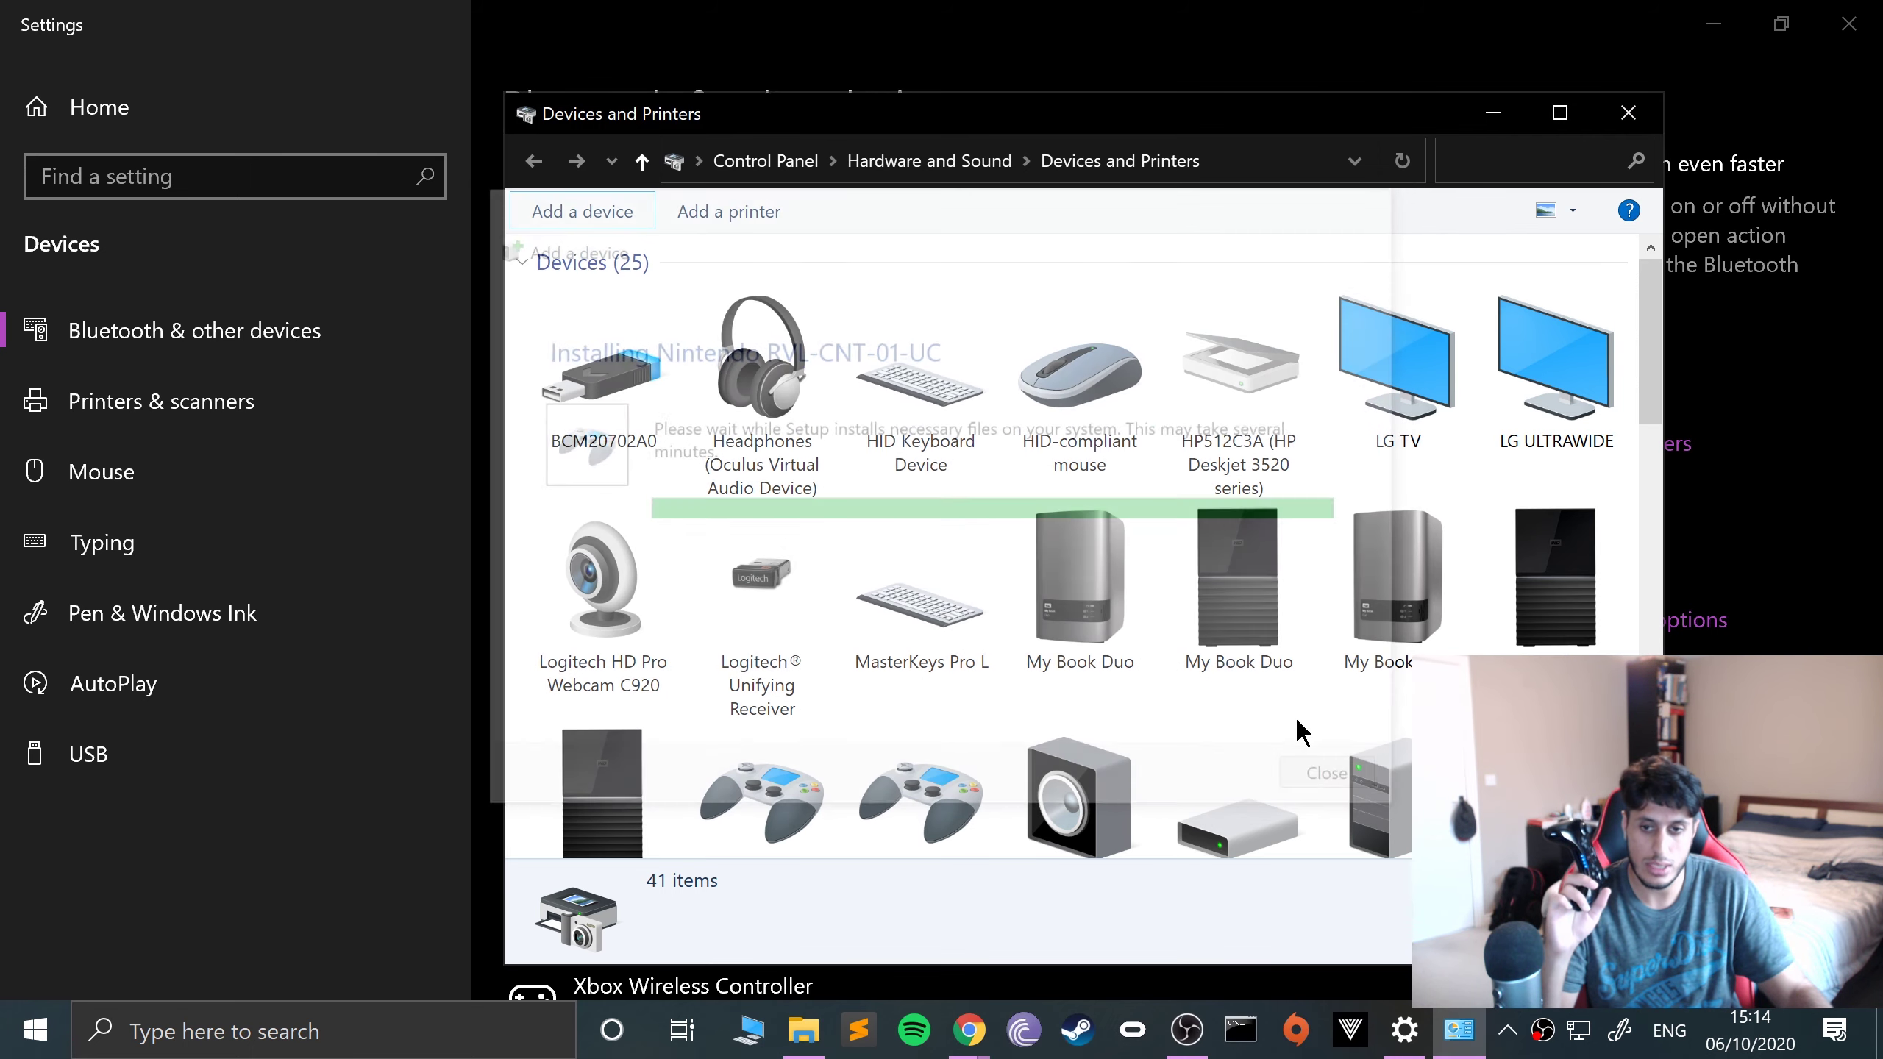
scroll(1442, 529, down, 3)
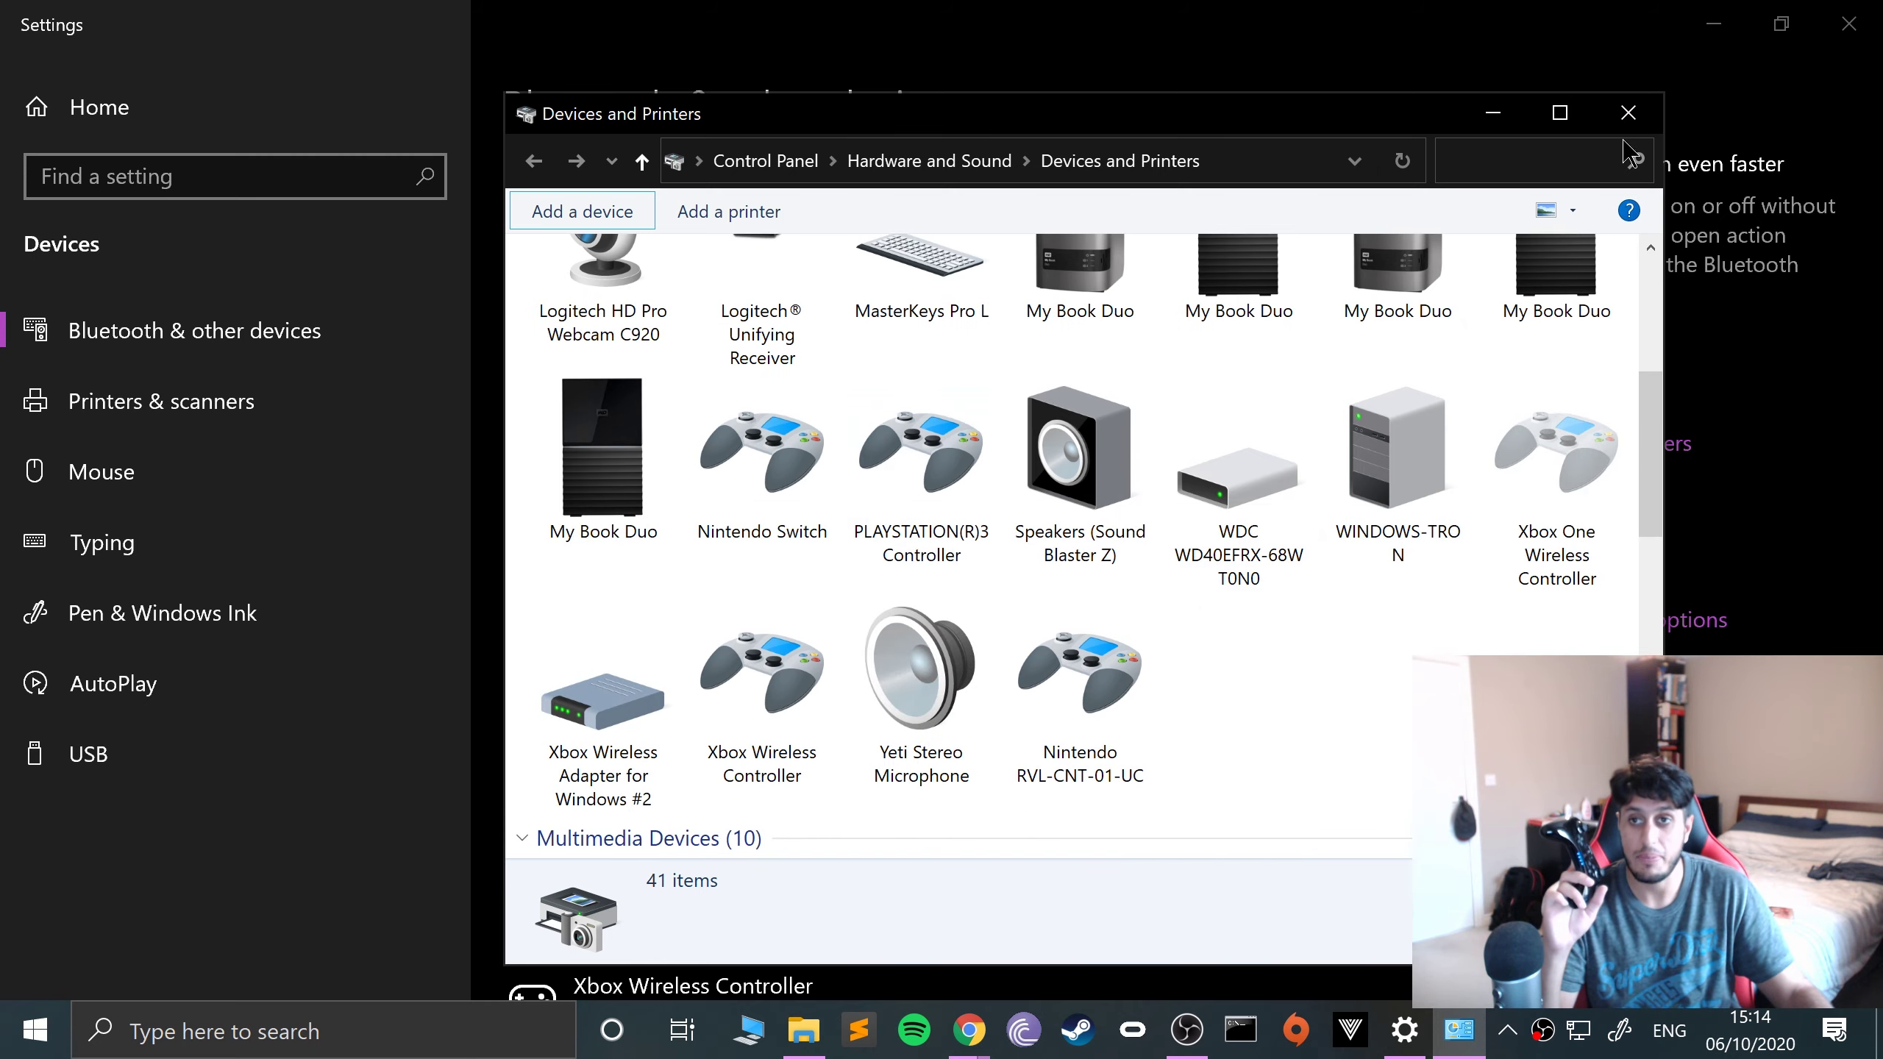
click(1616, 117)
Open the USB game controllers setup, inspect the test page of the Nintendo RVL-CNT-01-TR properties, and minimise the Settings window
click(34, 1030)
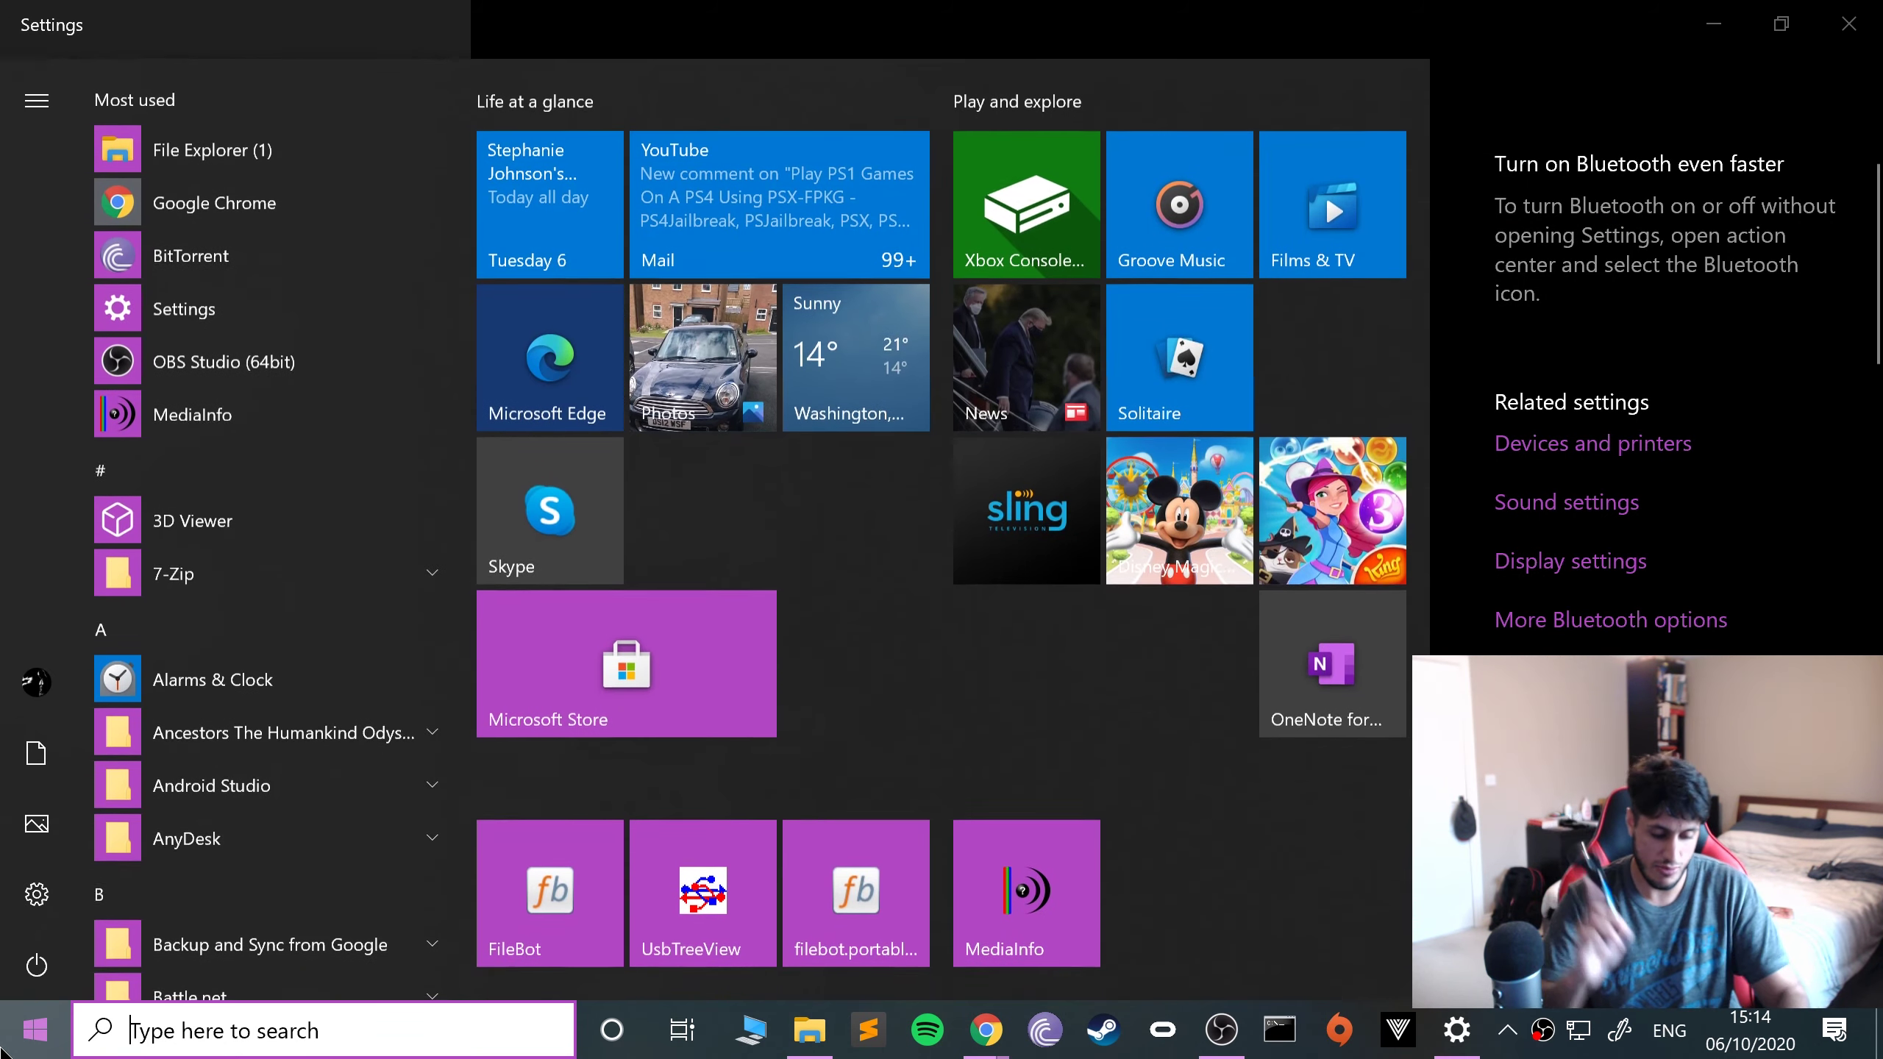
text(game)
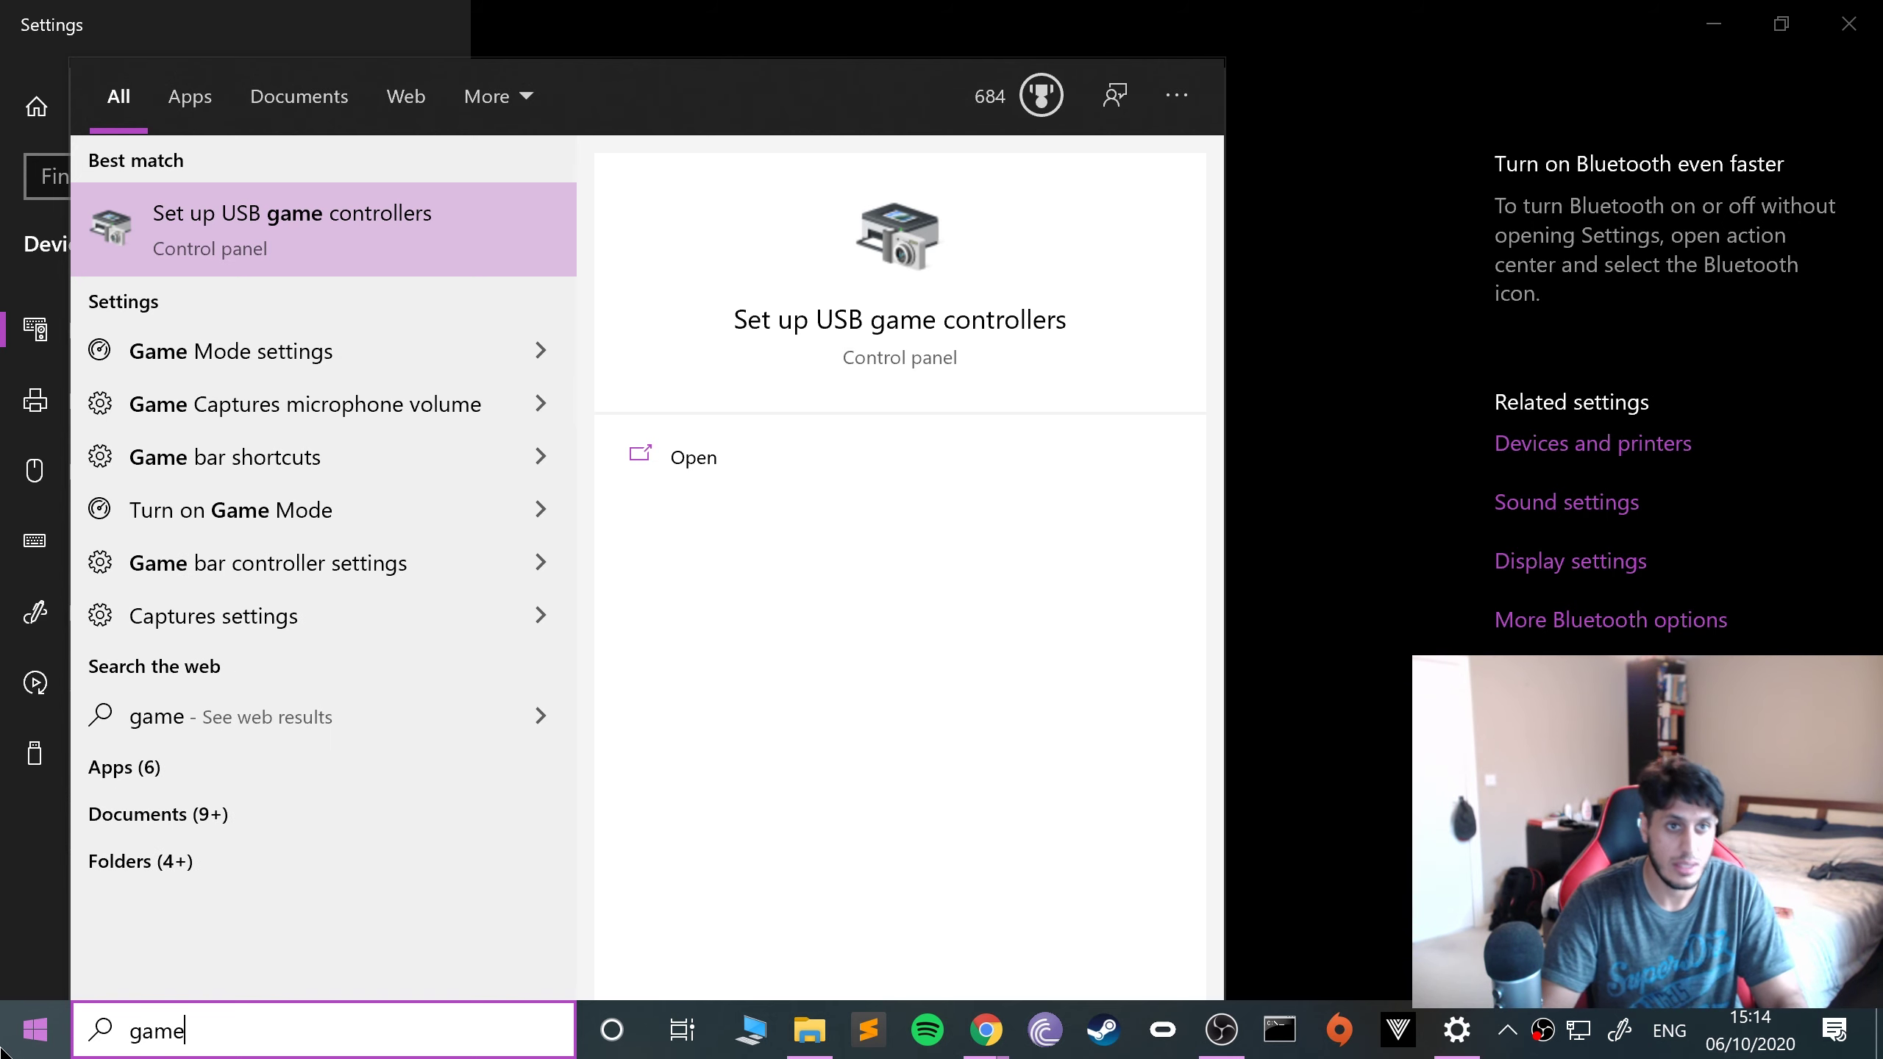
key(Return)
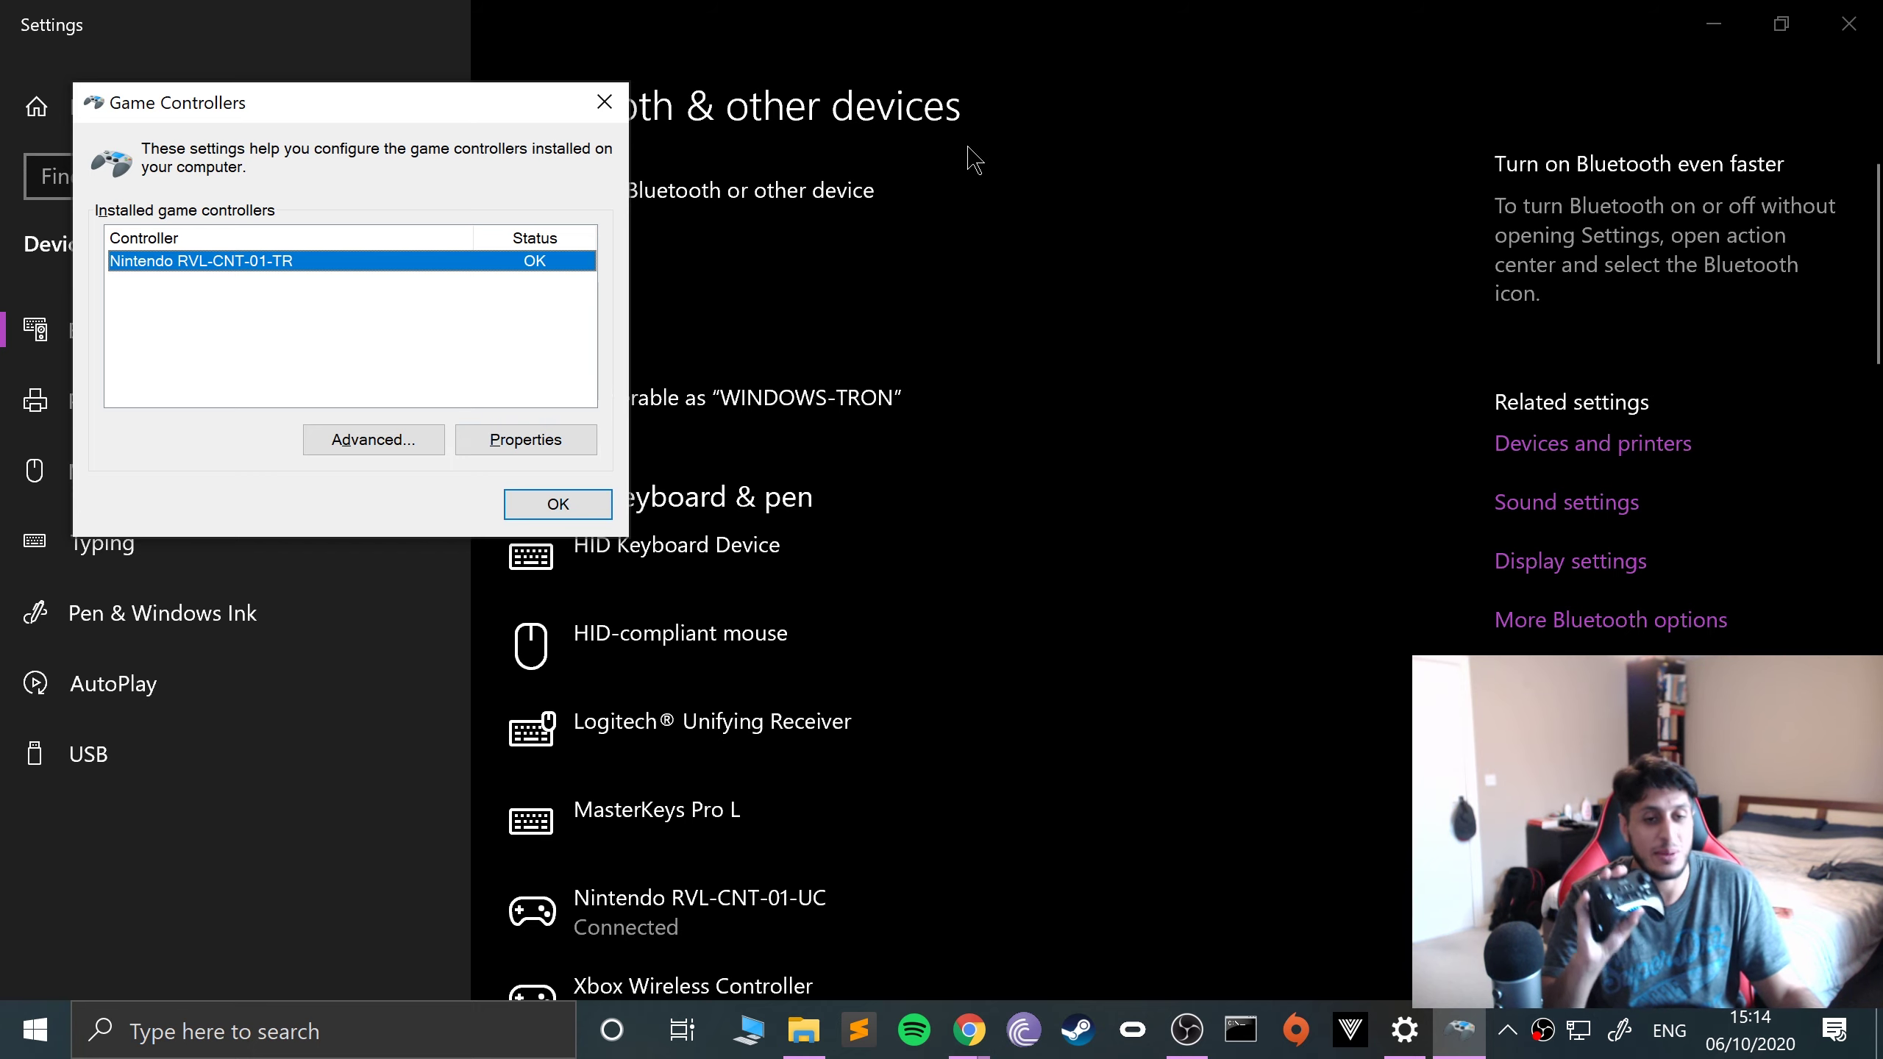
click(573, 435)
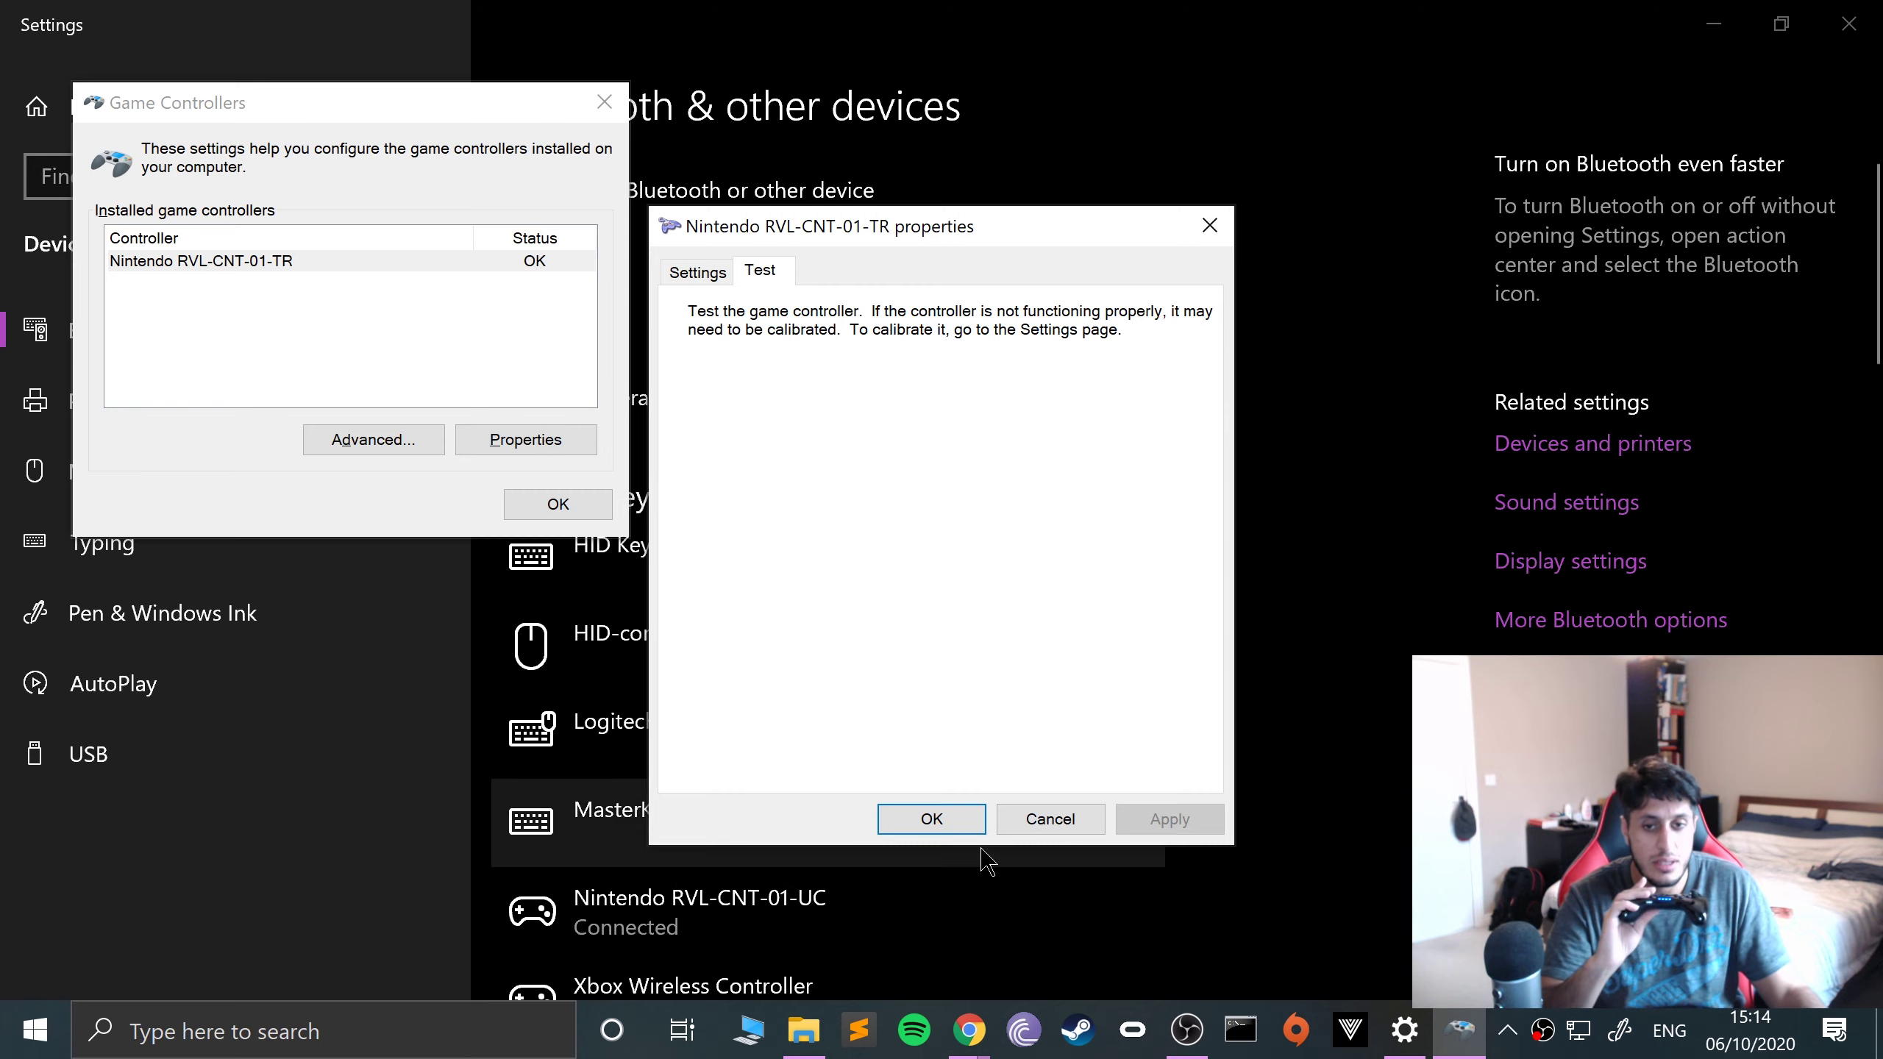
click(963, 823)
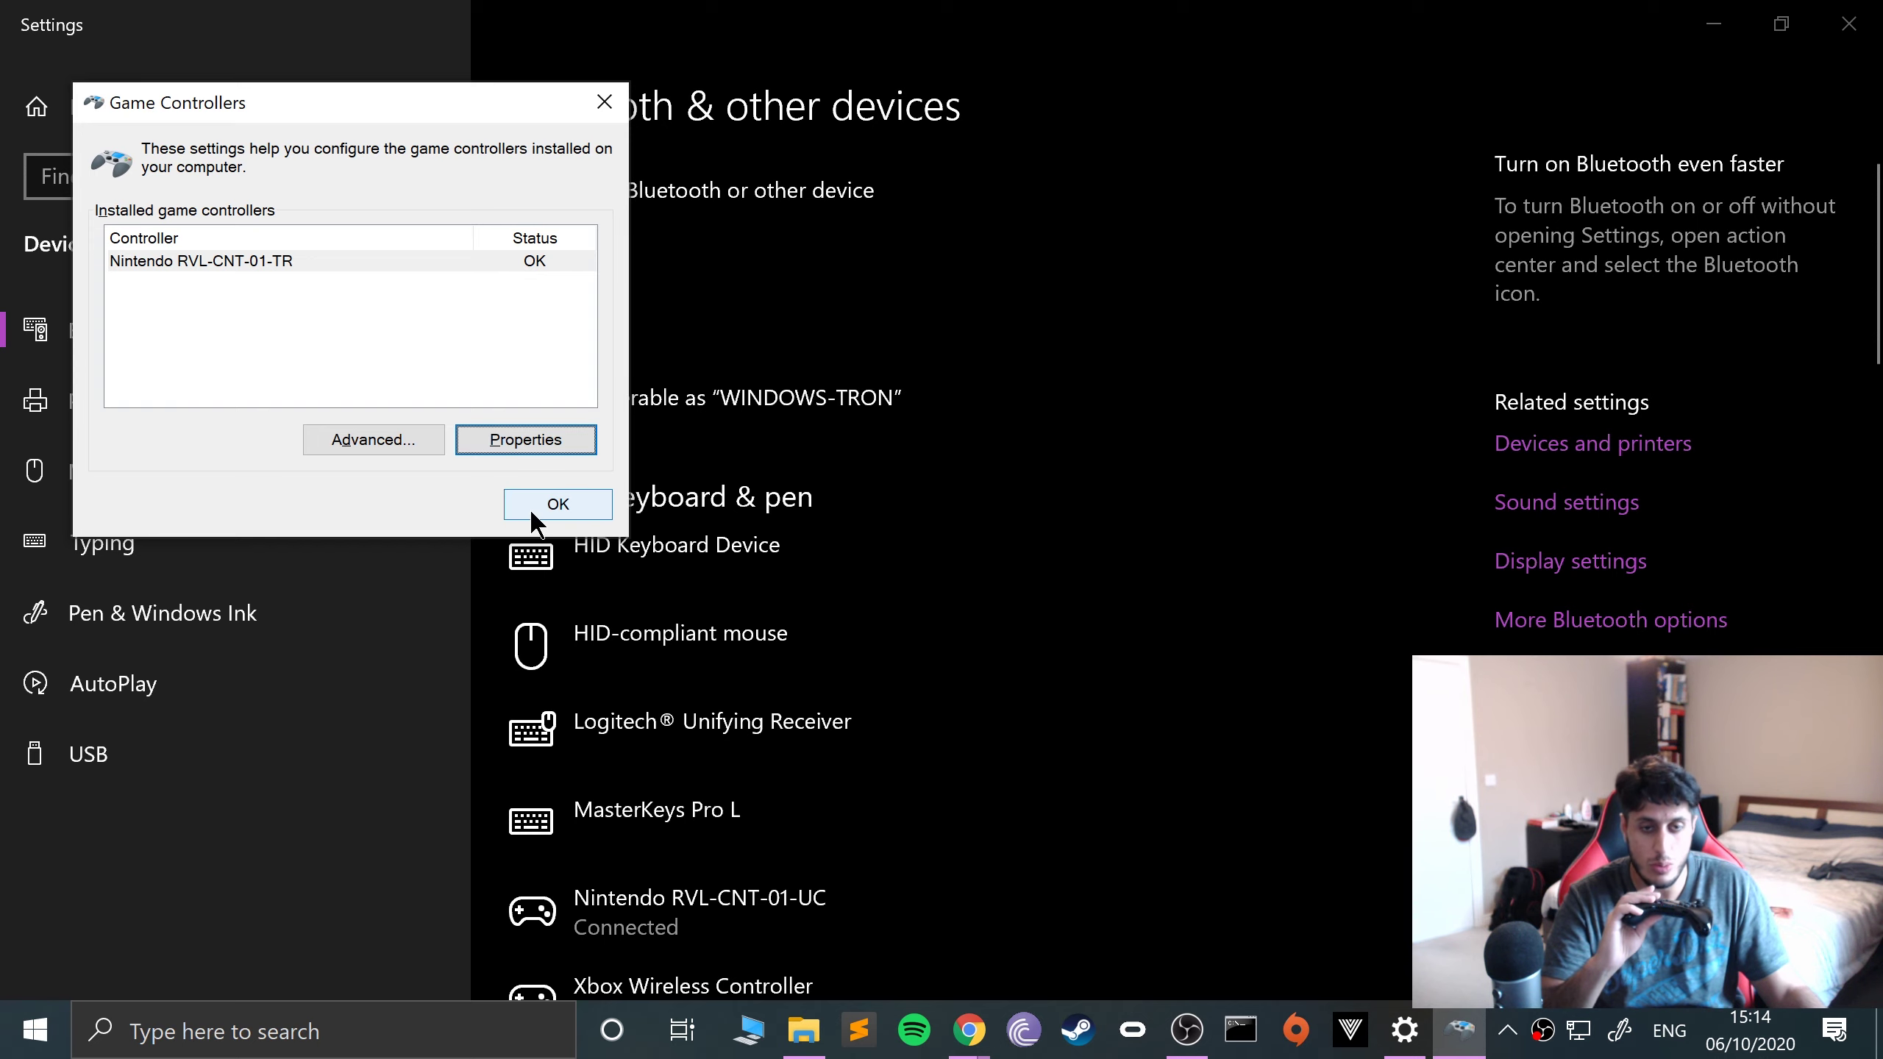
drag(531, 515, 618, 576)
click(1742, 42)
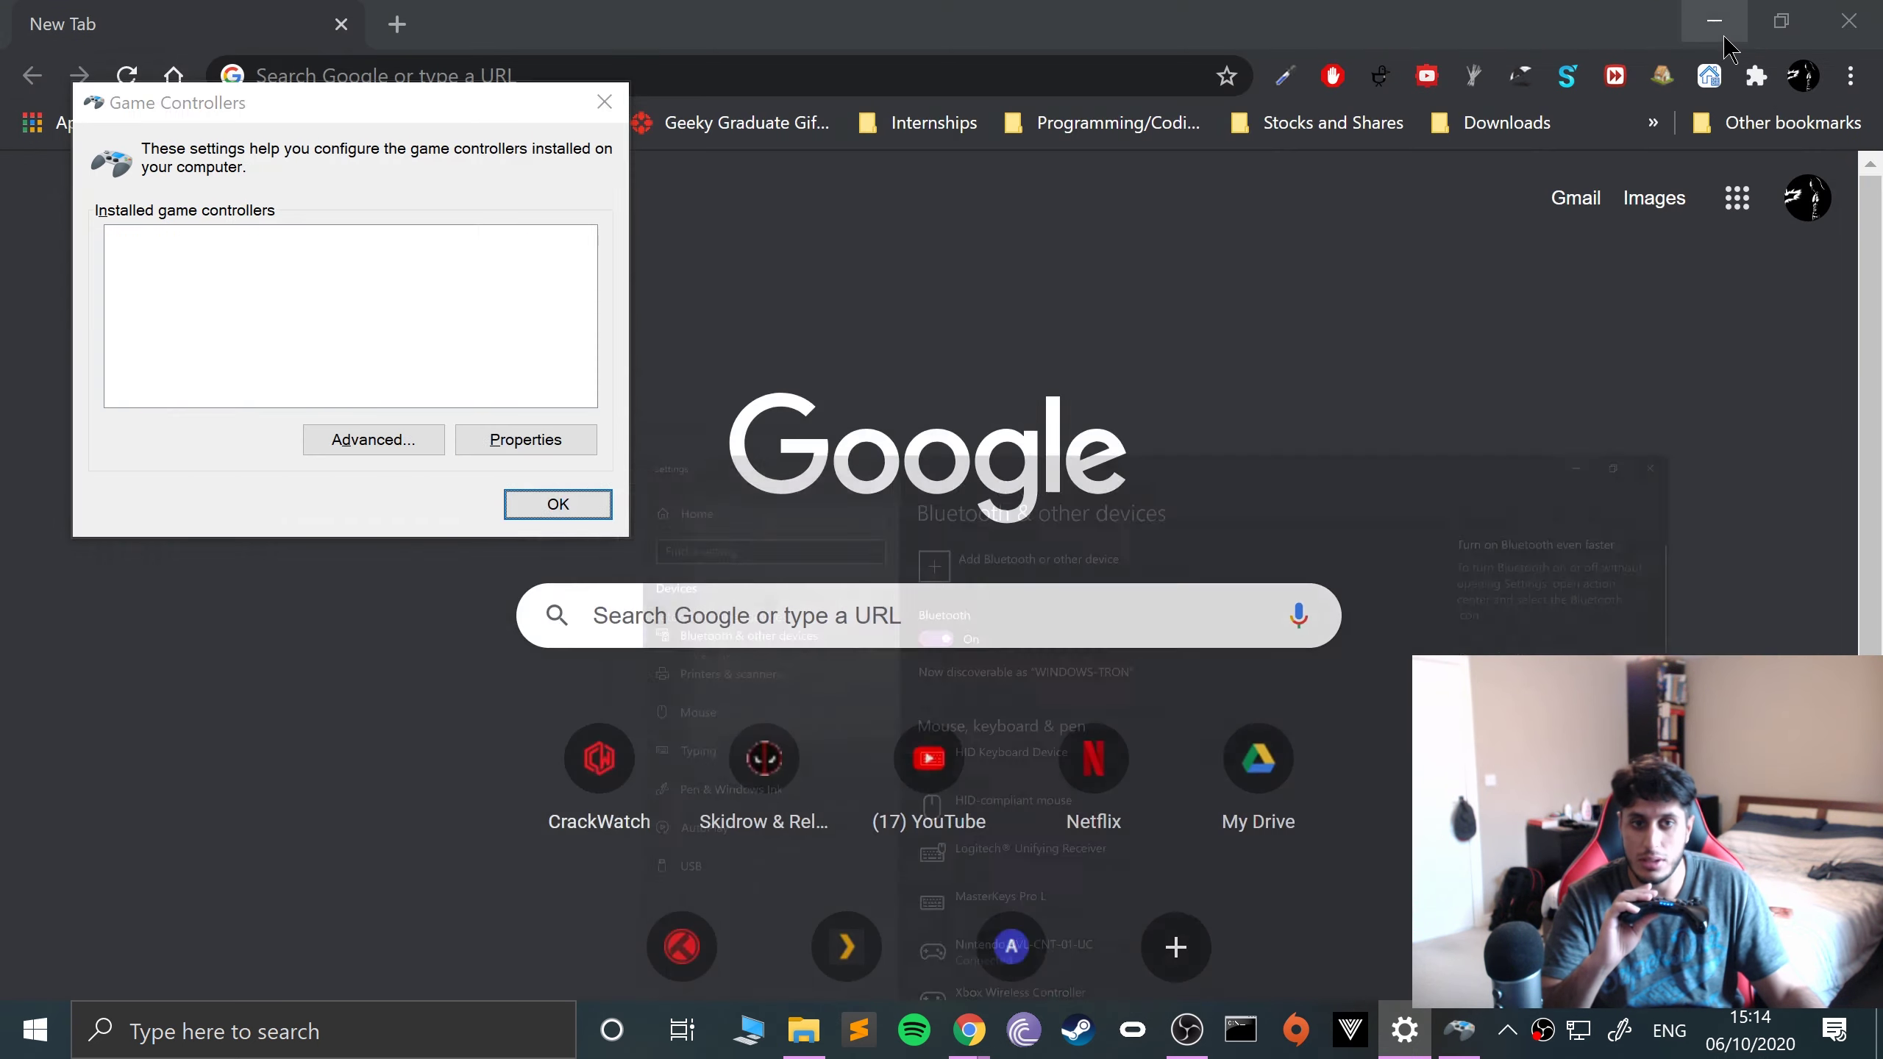
Search Google for "wiinusoft release" and open the KeyPuncher/WiinUPro releases page on GitHub
click(717, 71)
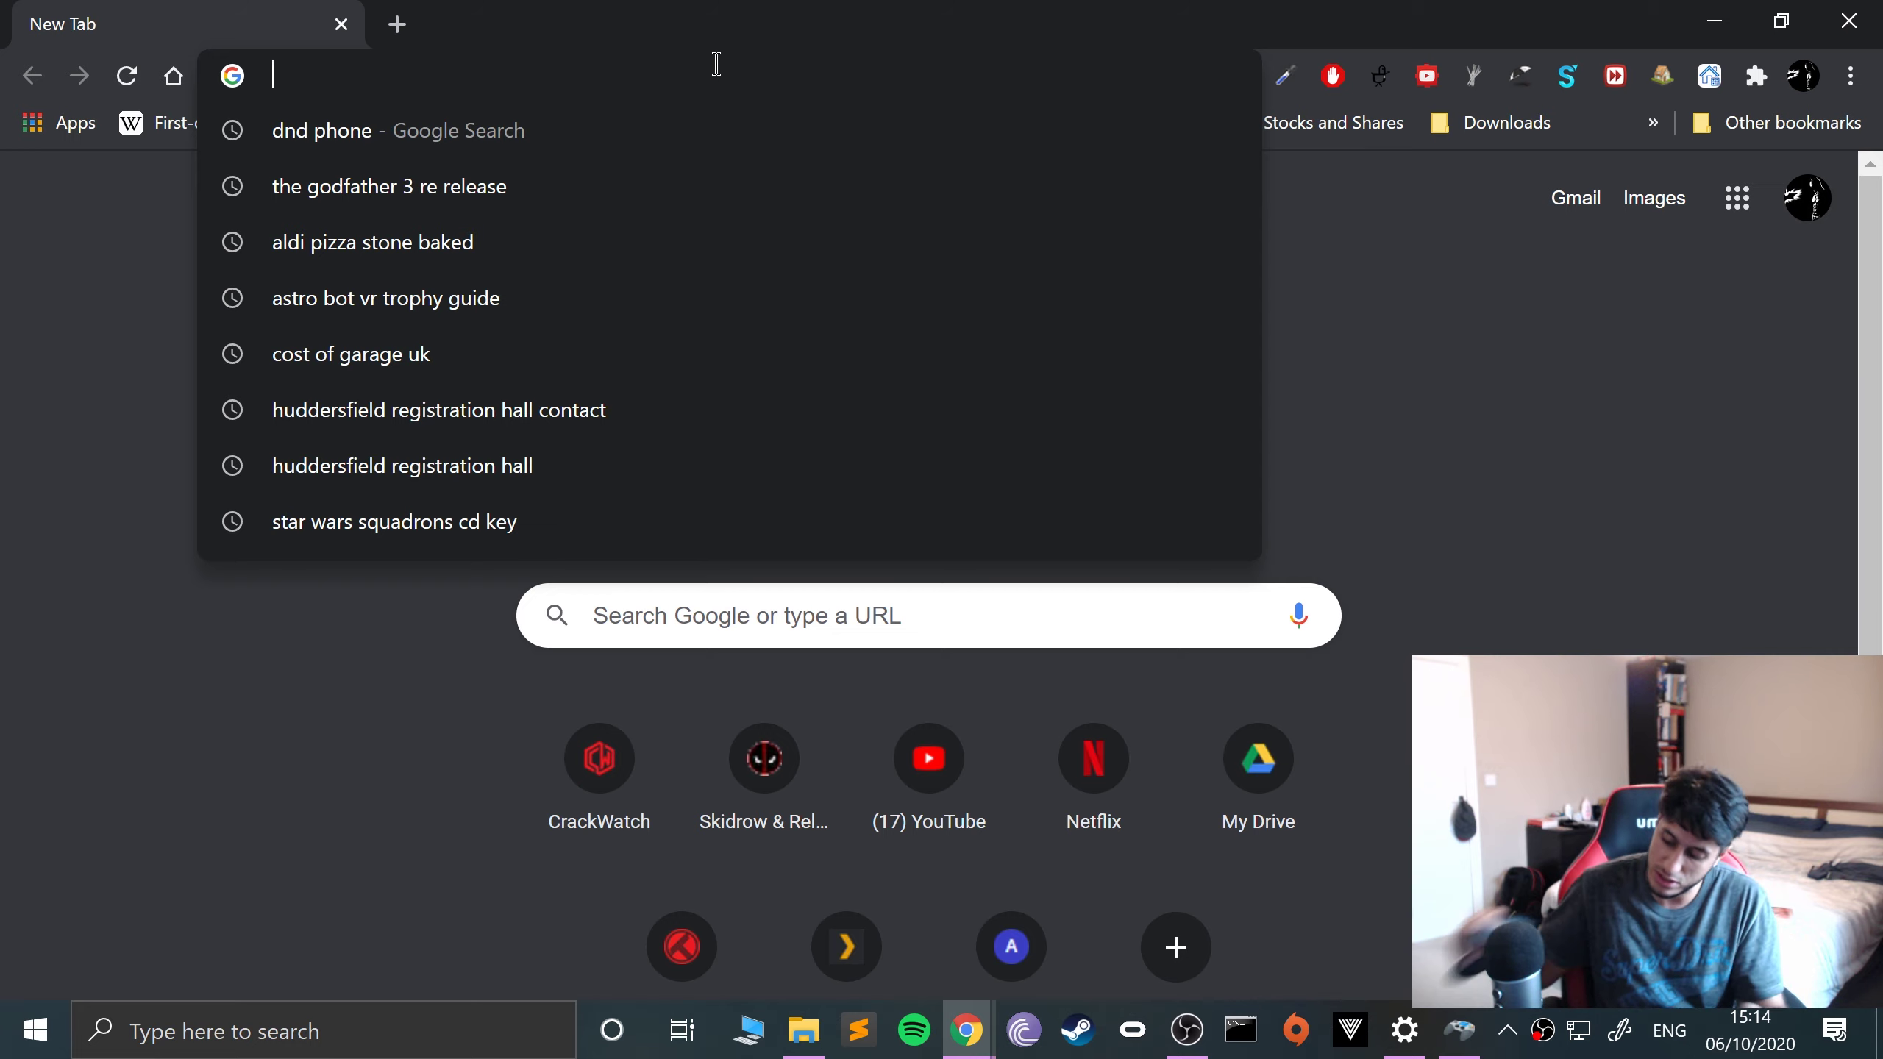
text(wiinusoft)
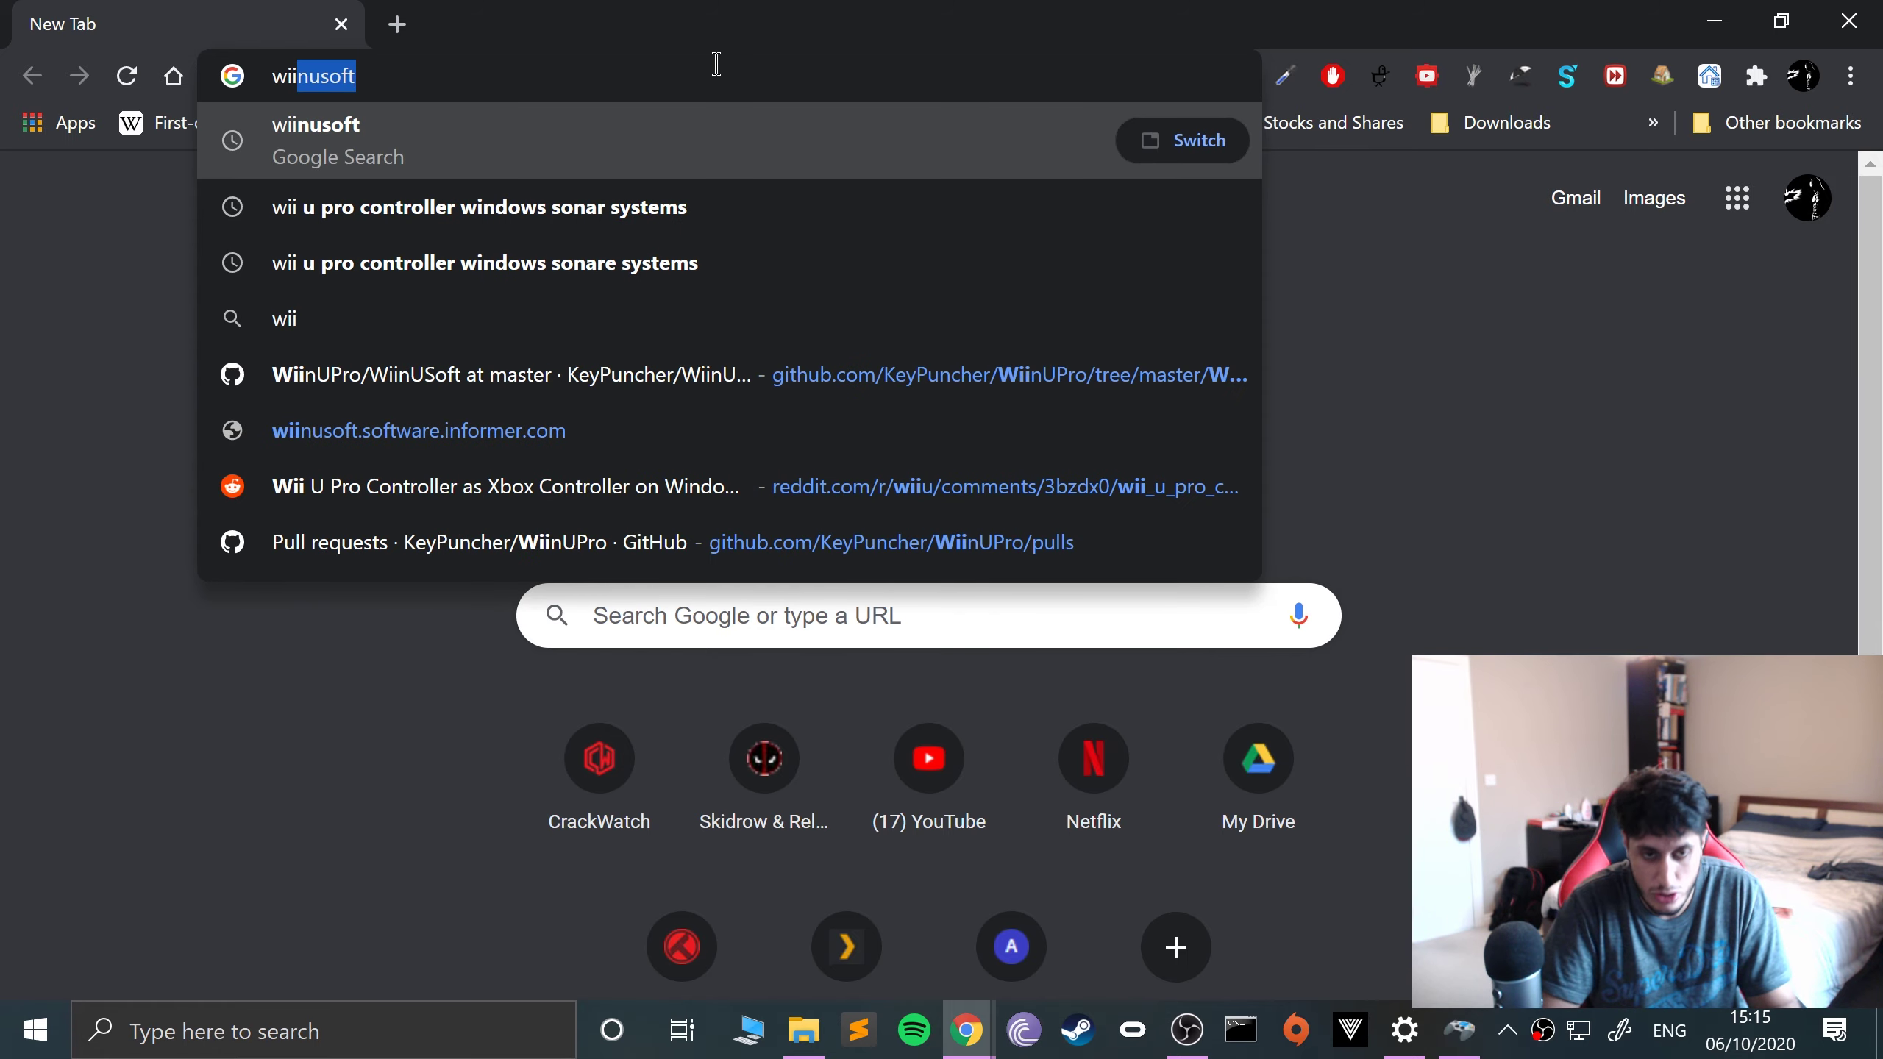
key(Return)
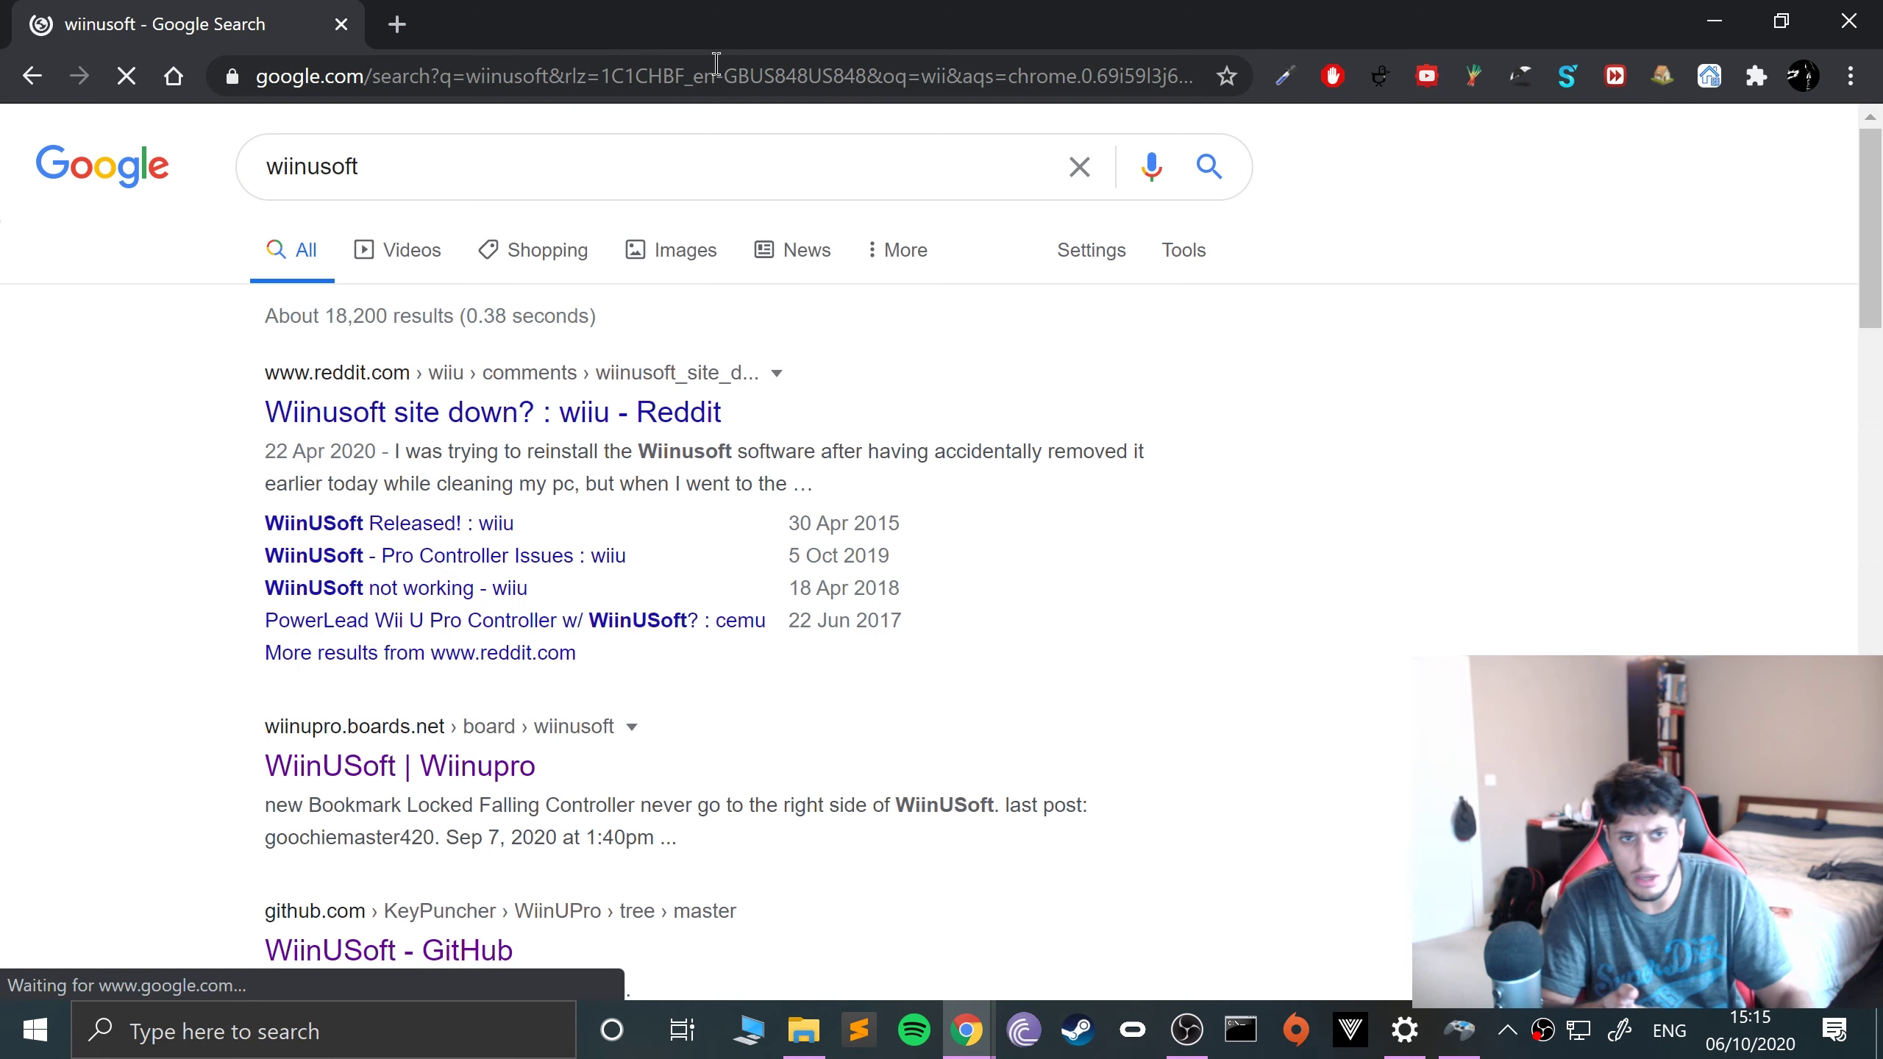
scroll(549, 334, down, 5)
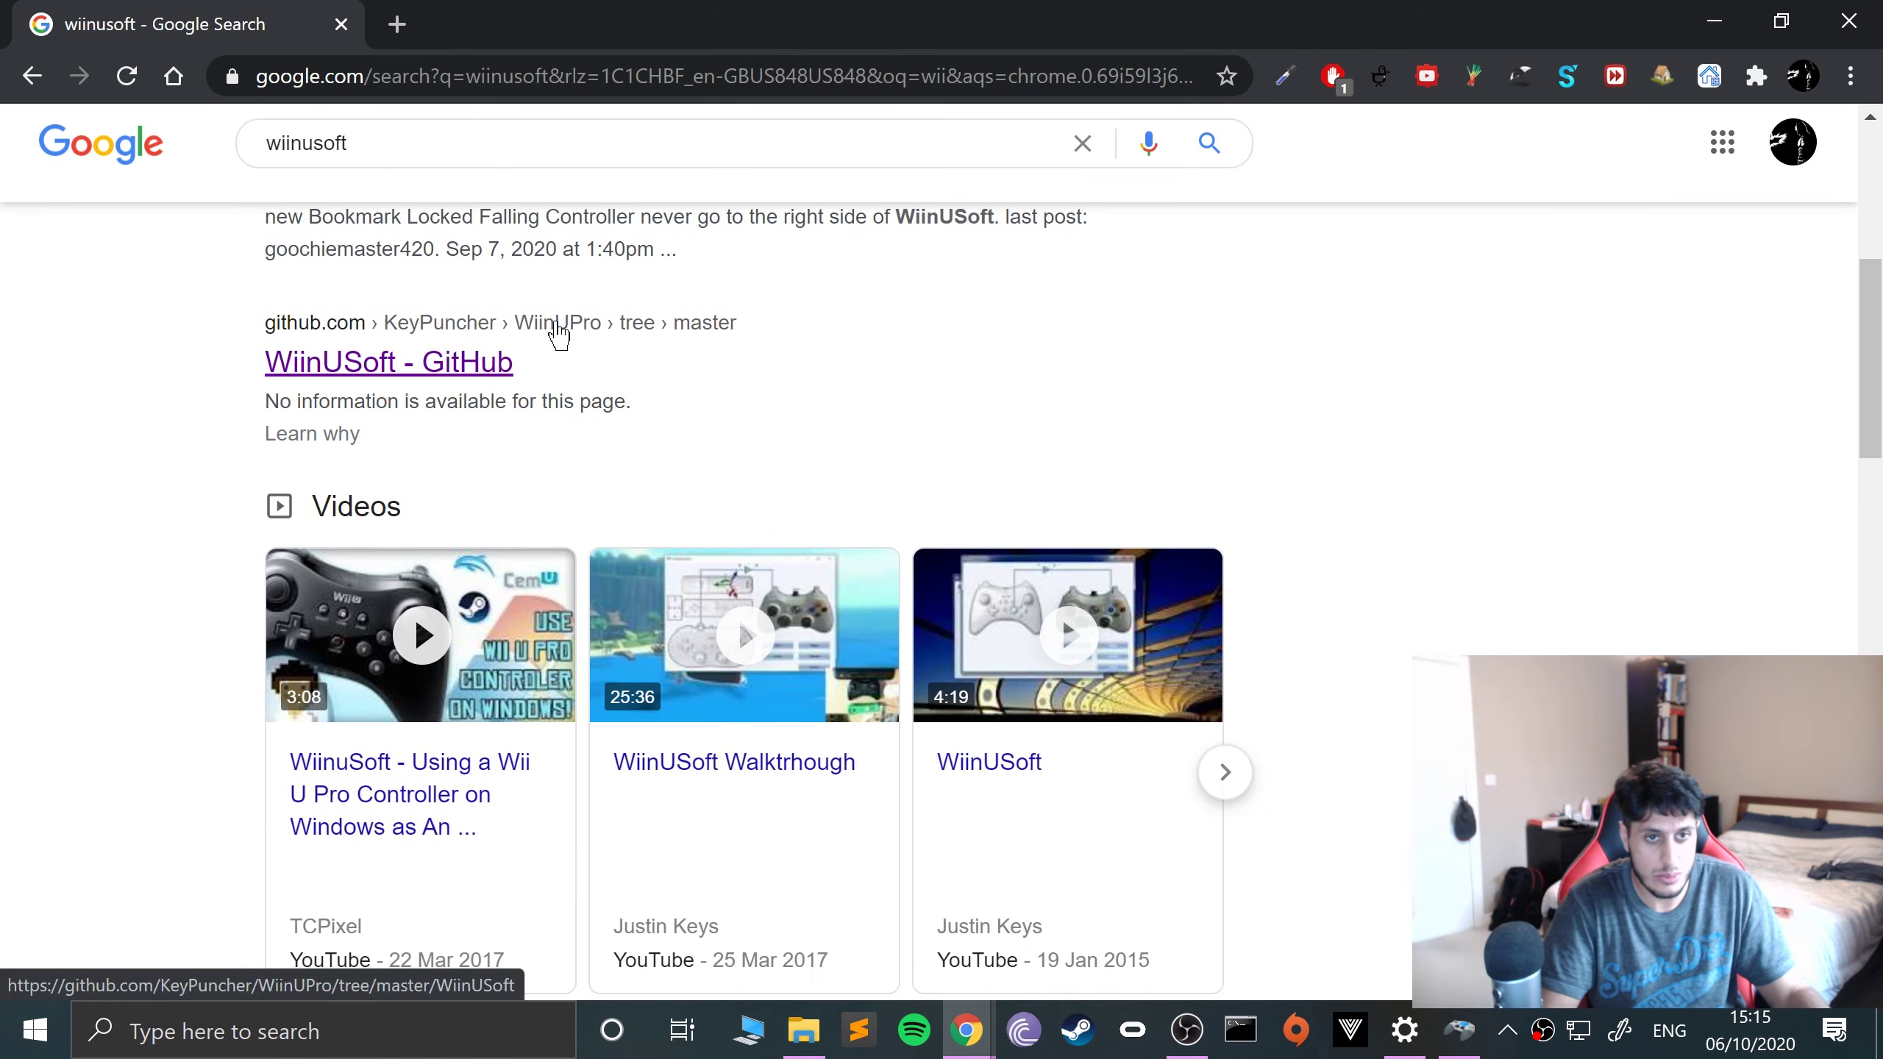
scroll(547, 336, up, 5)
click(471, 167)
text(release)
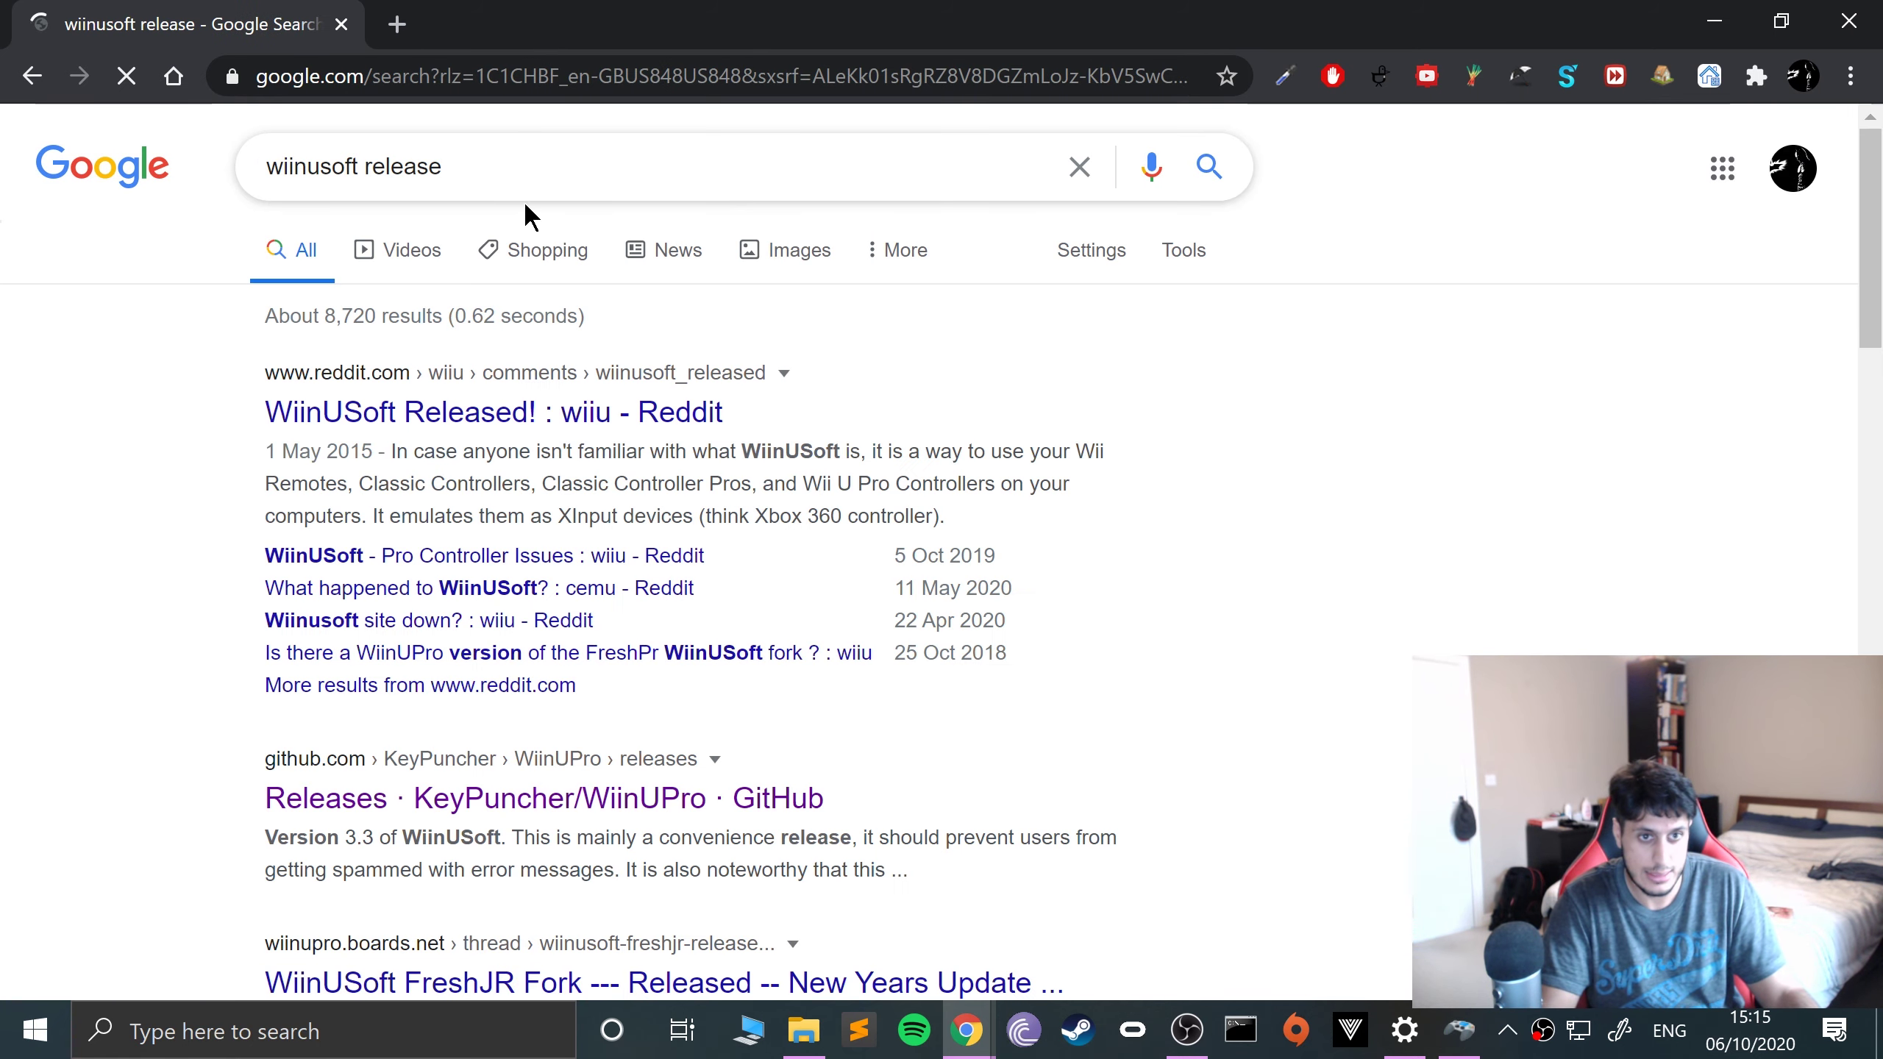
click(507, 791)
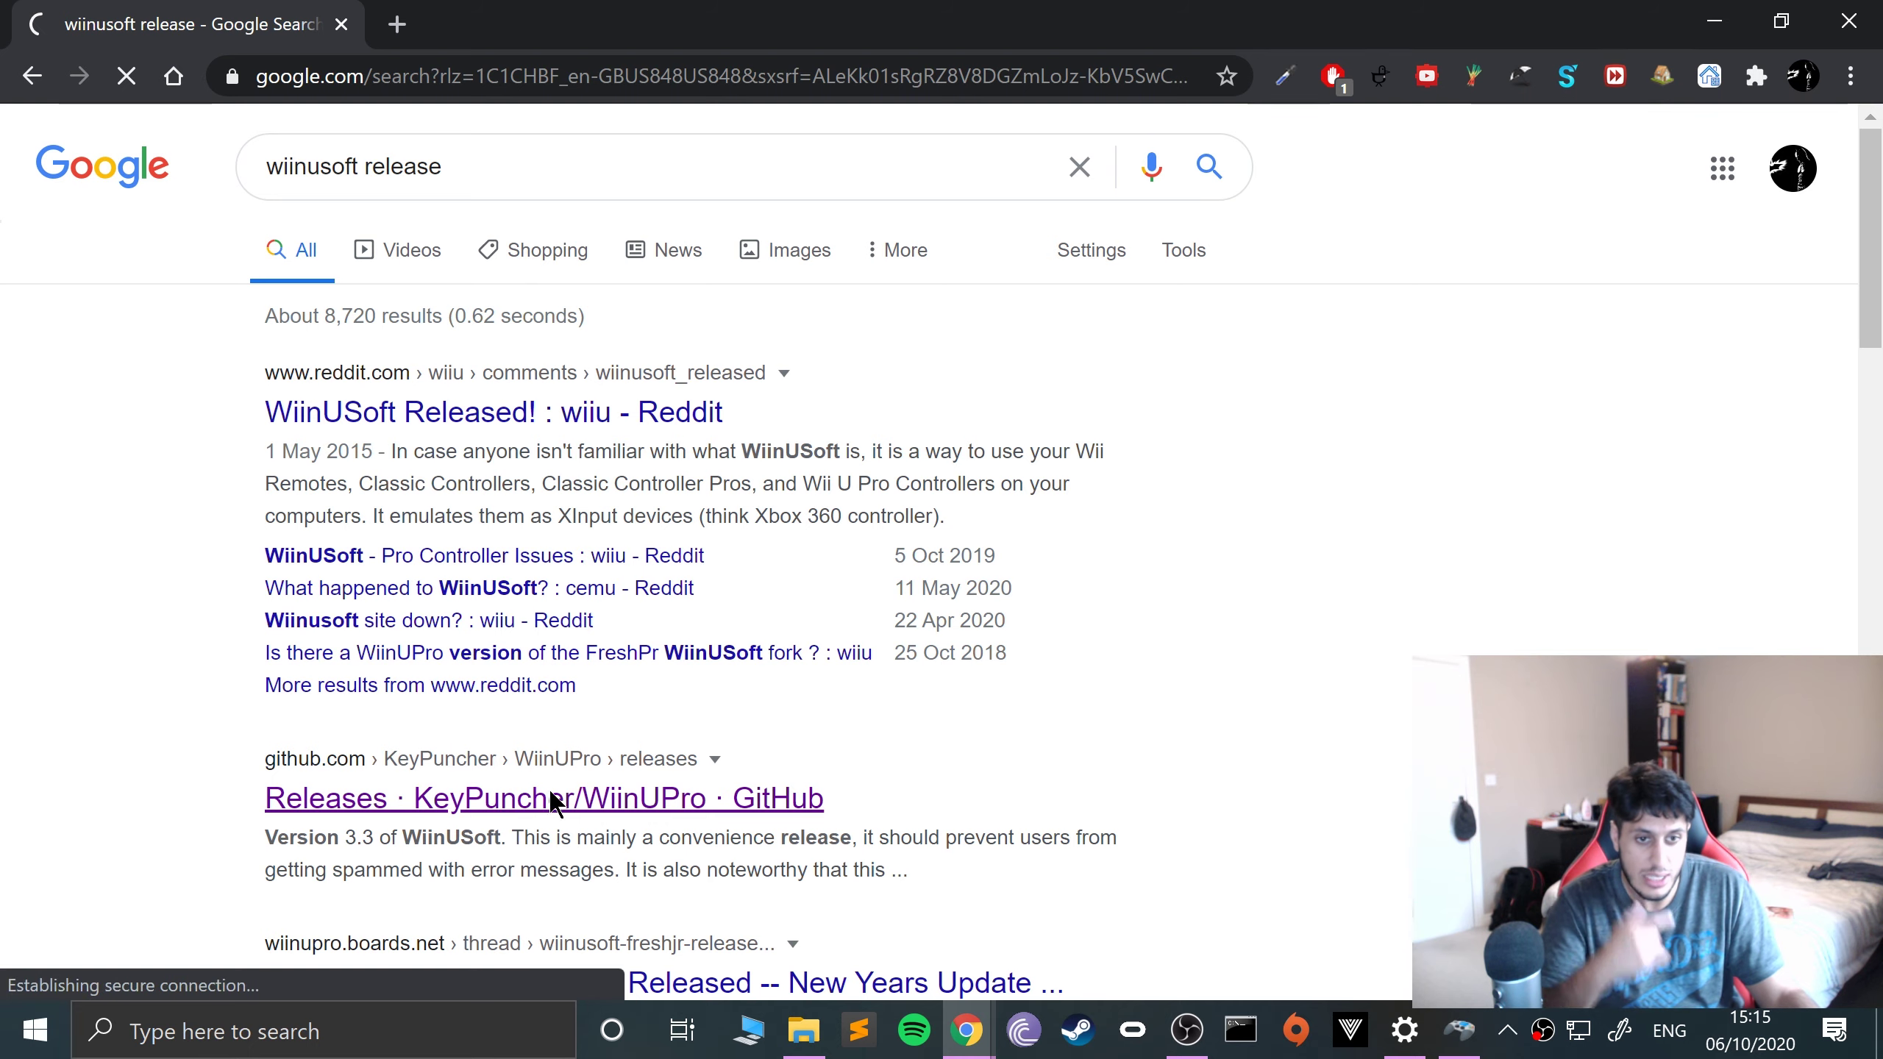
Start downloading WiinUSoft_3.4_Setup.exe from the assets of the WiinUSoft 3.4 release
scroll(605, 826, down, 5)
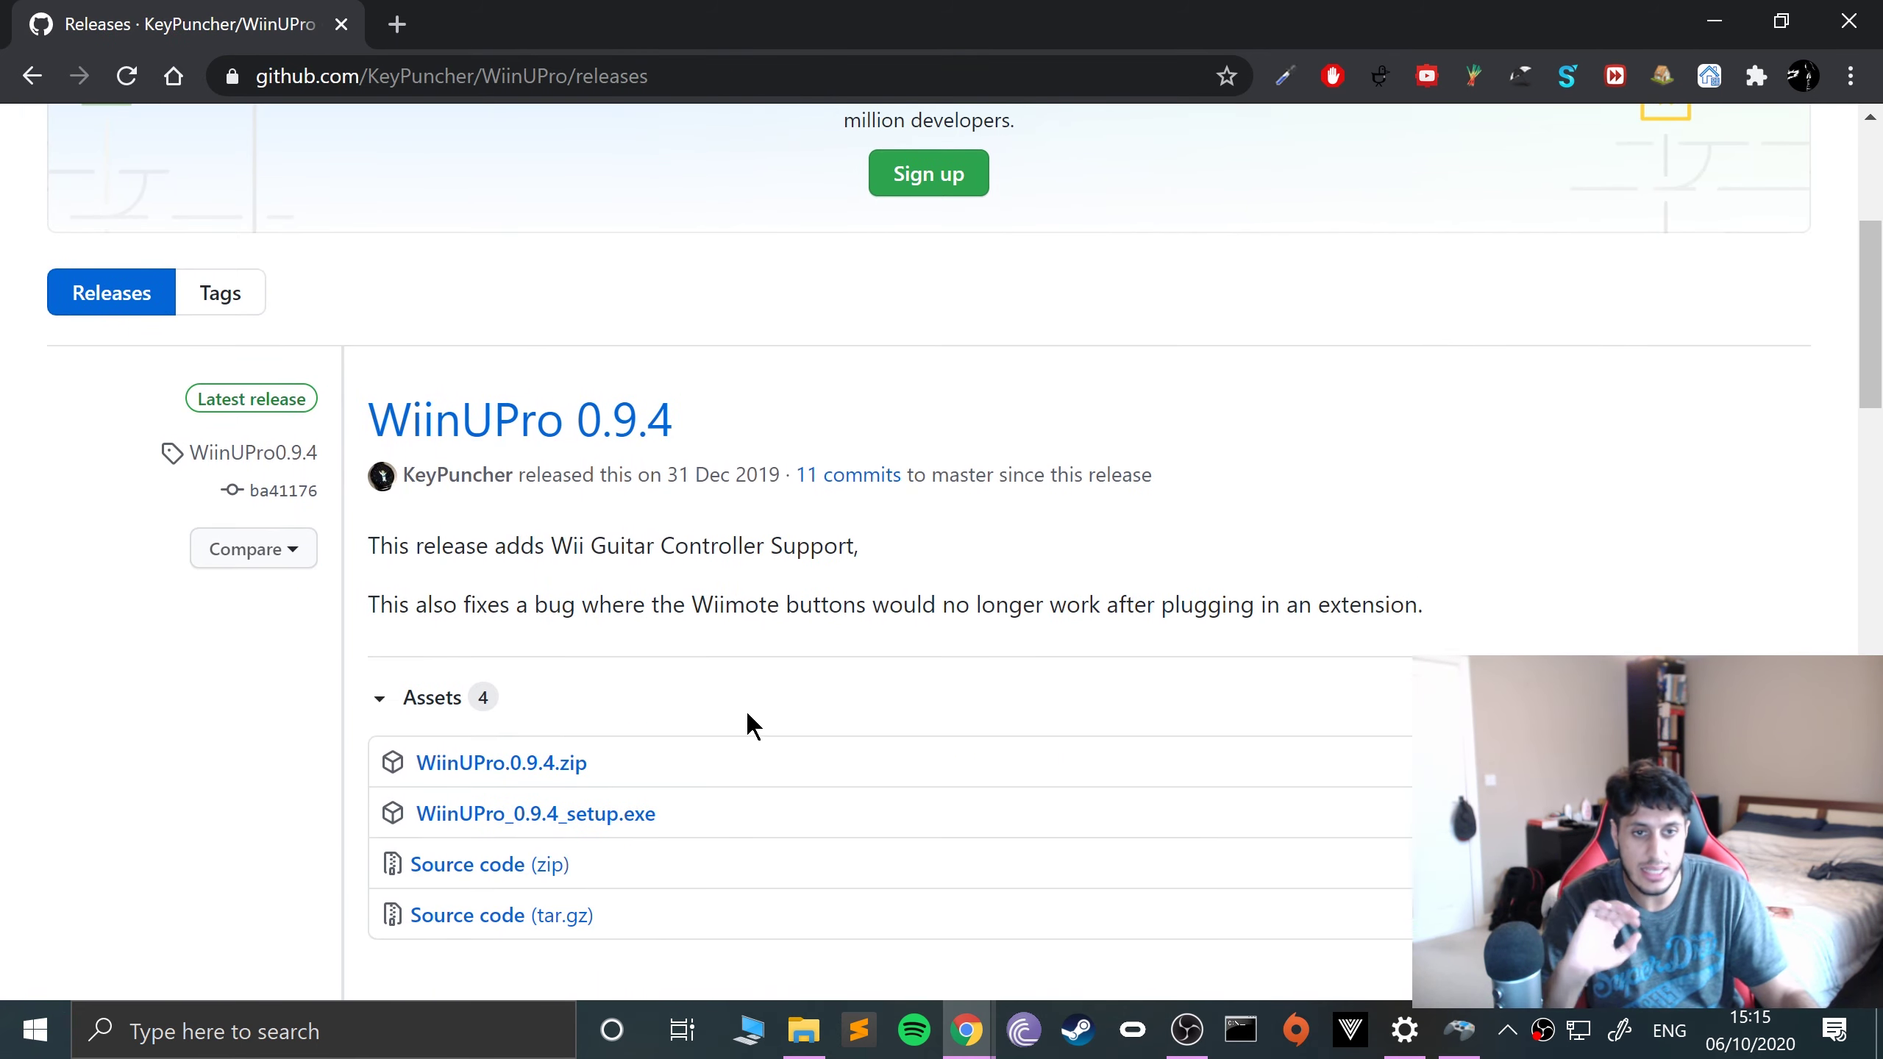
scroll(635, 757, down, 10)
scroll(636, 758, down, 1)
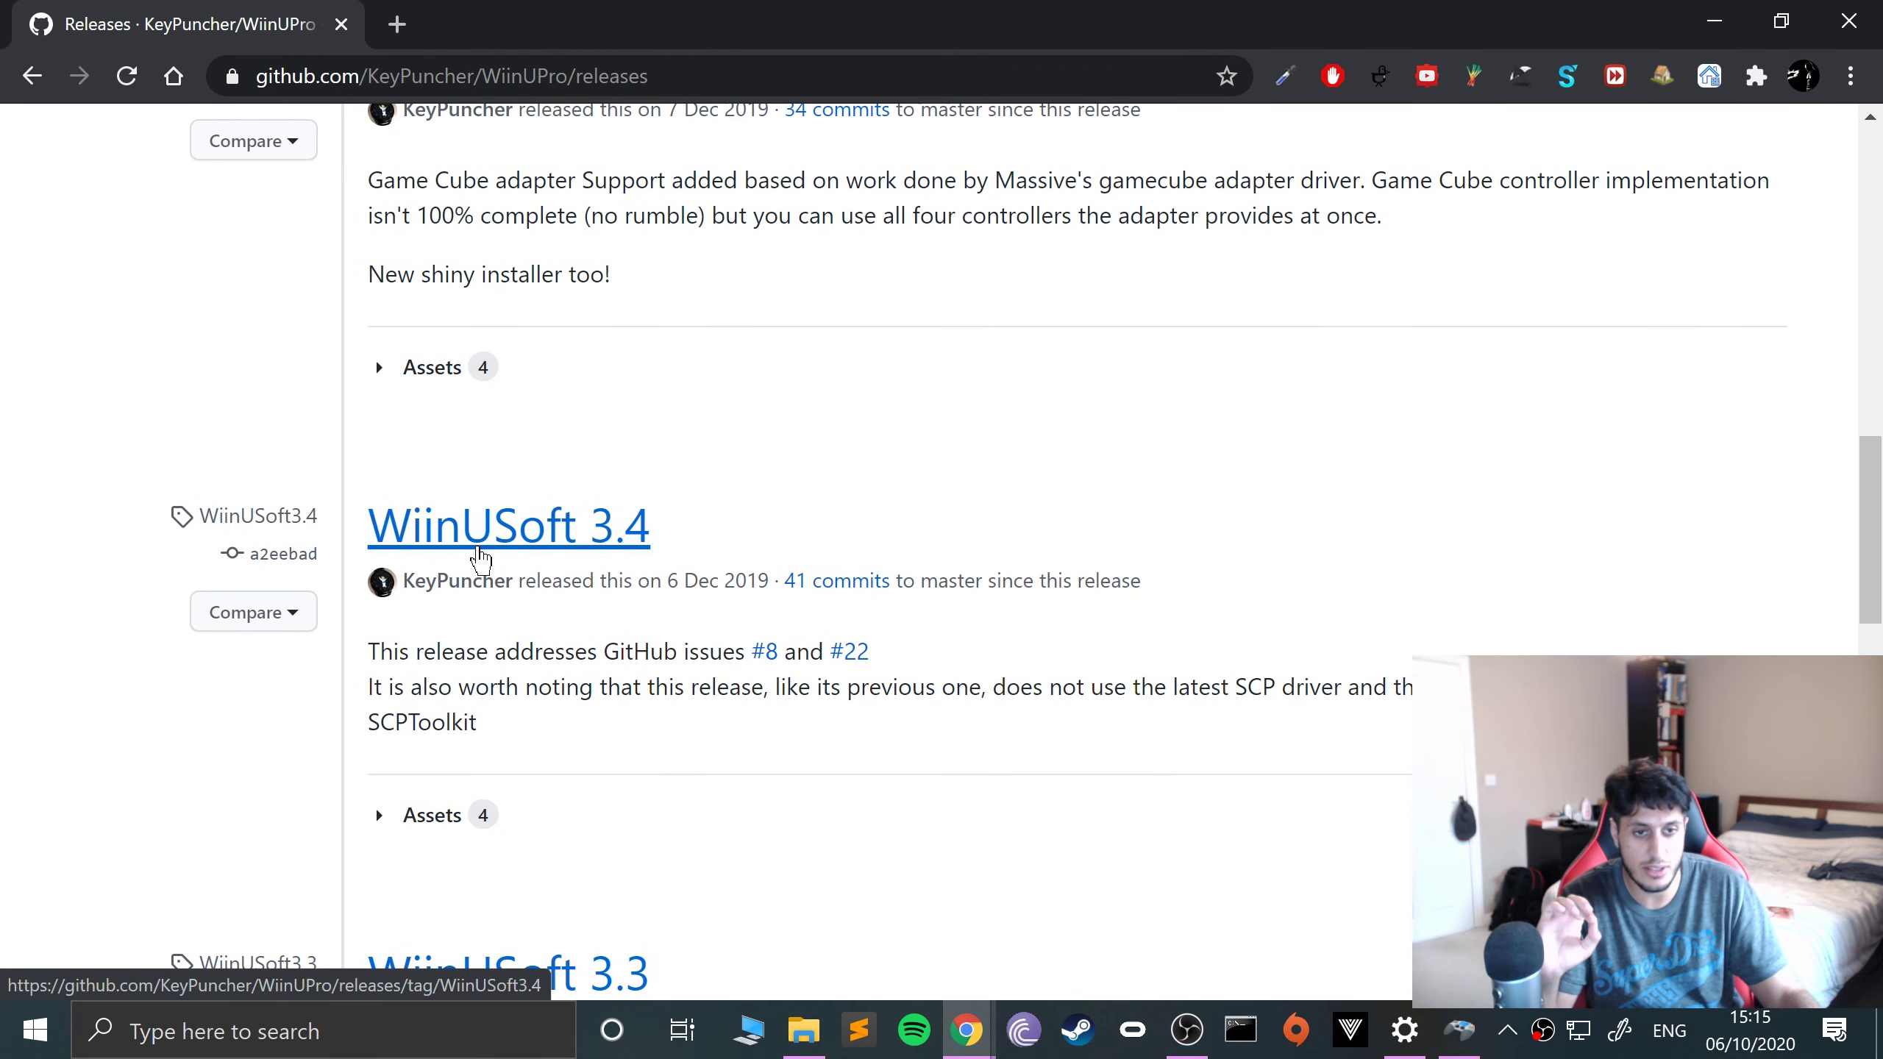
click(471, 819)
scroll(471, 827, down, 4)
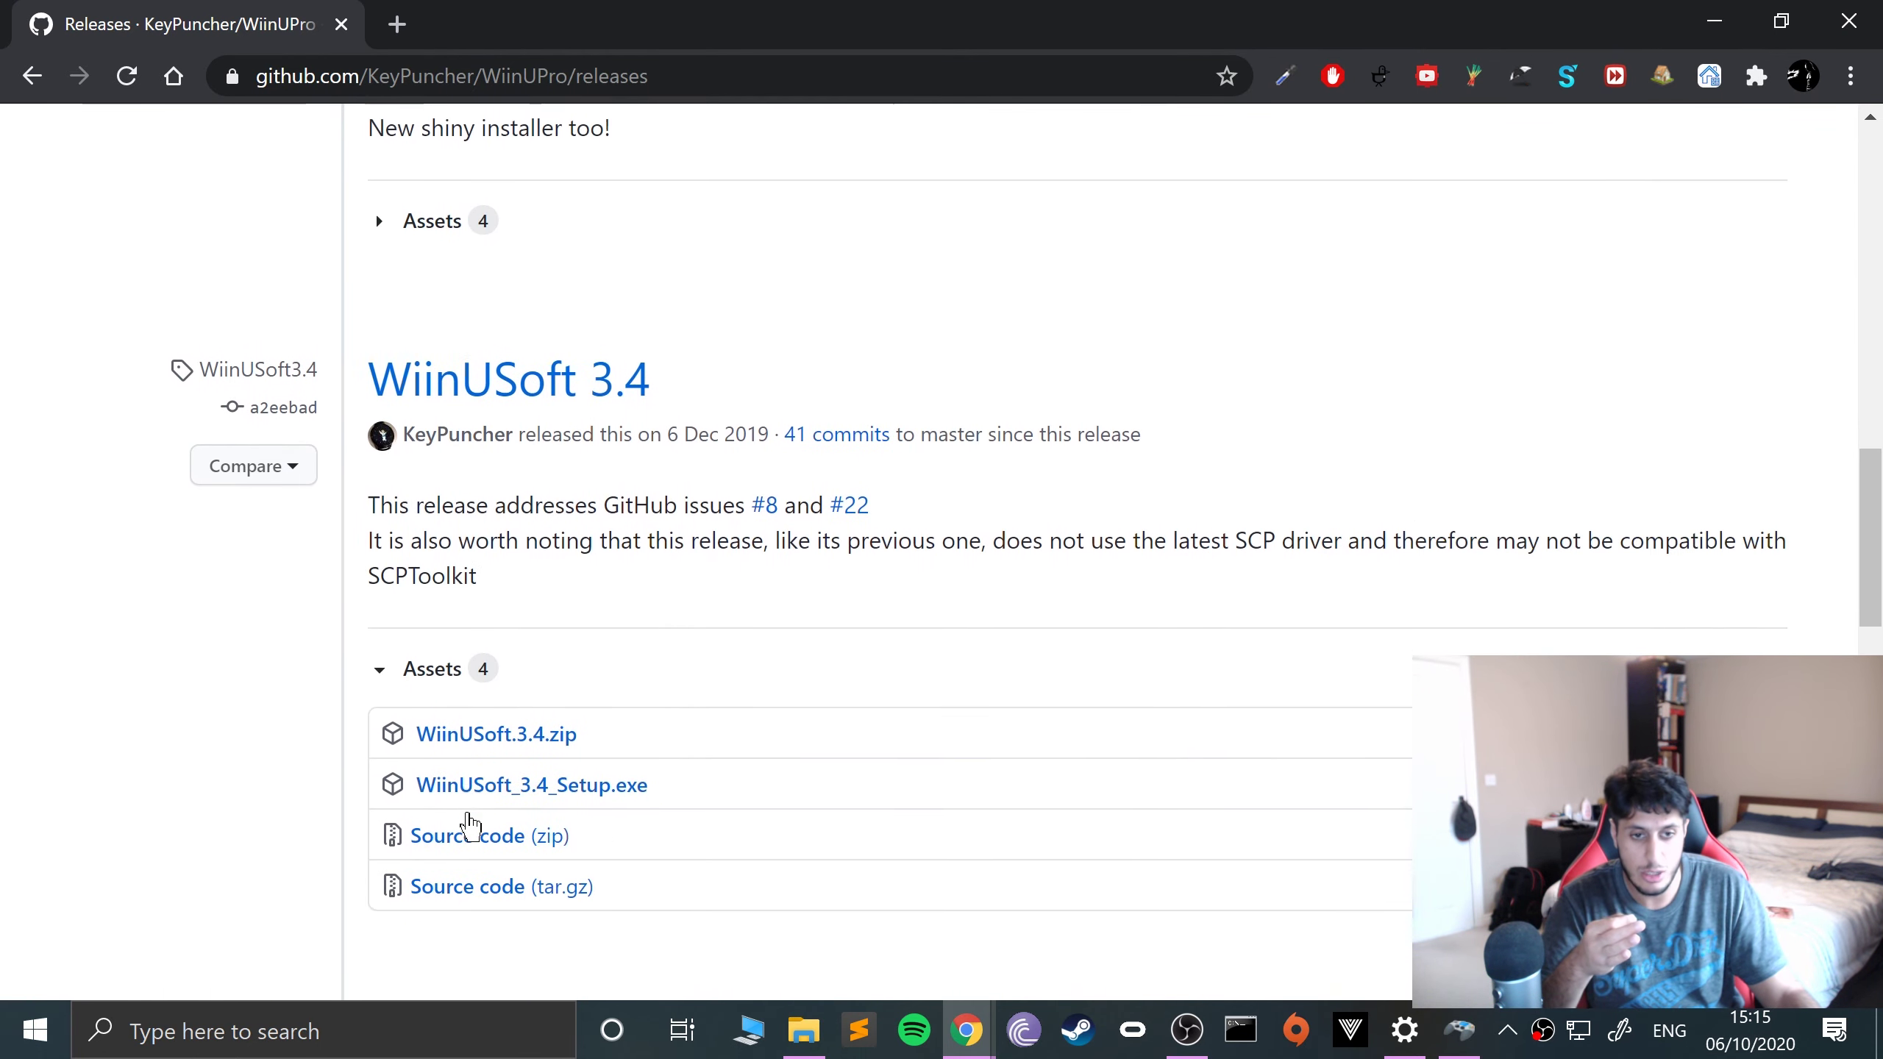
click(547, 642)
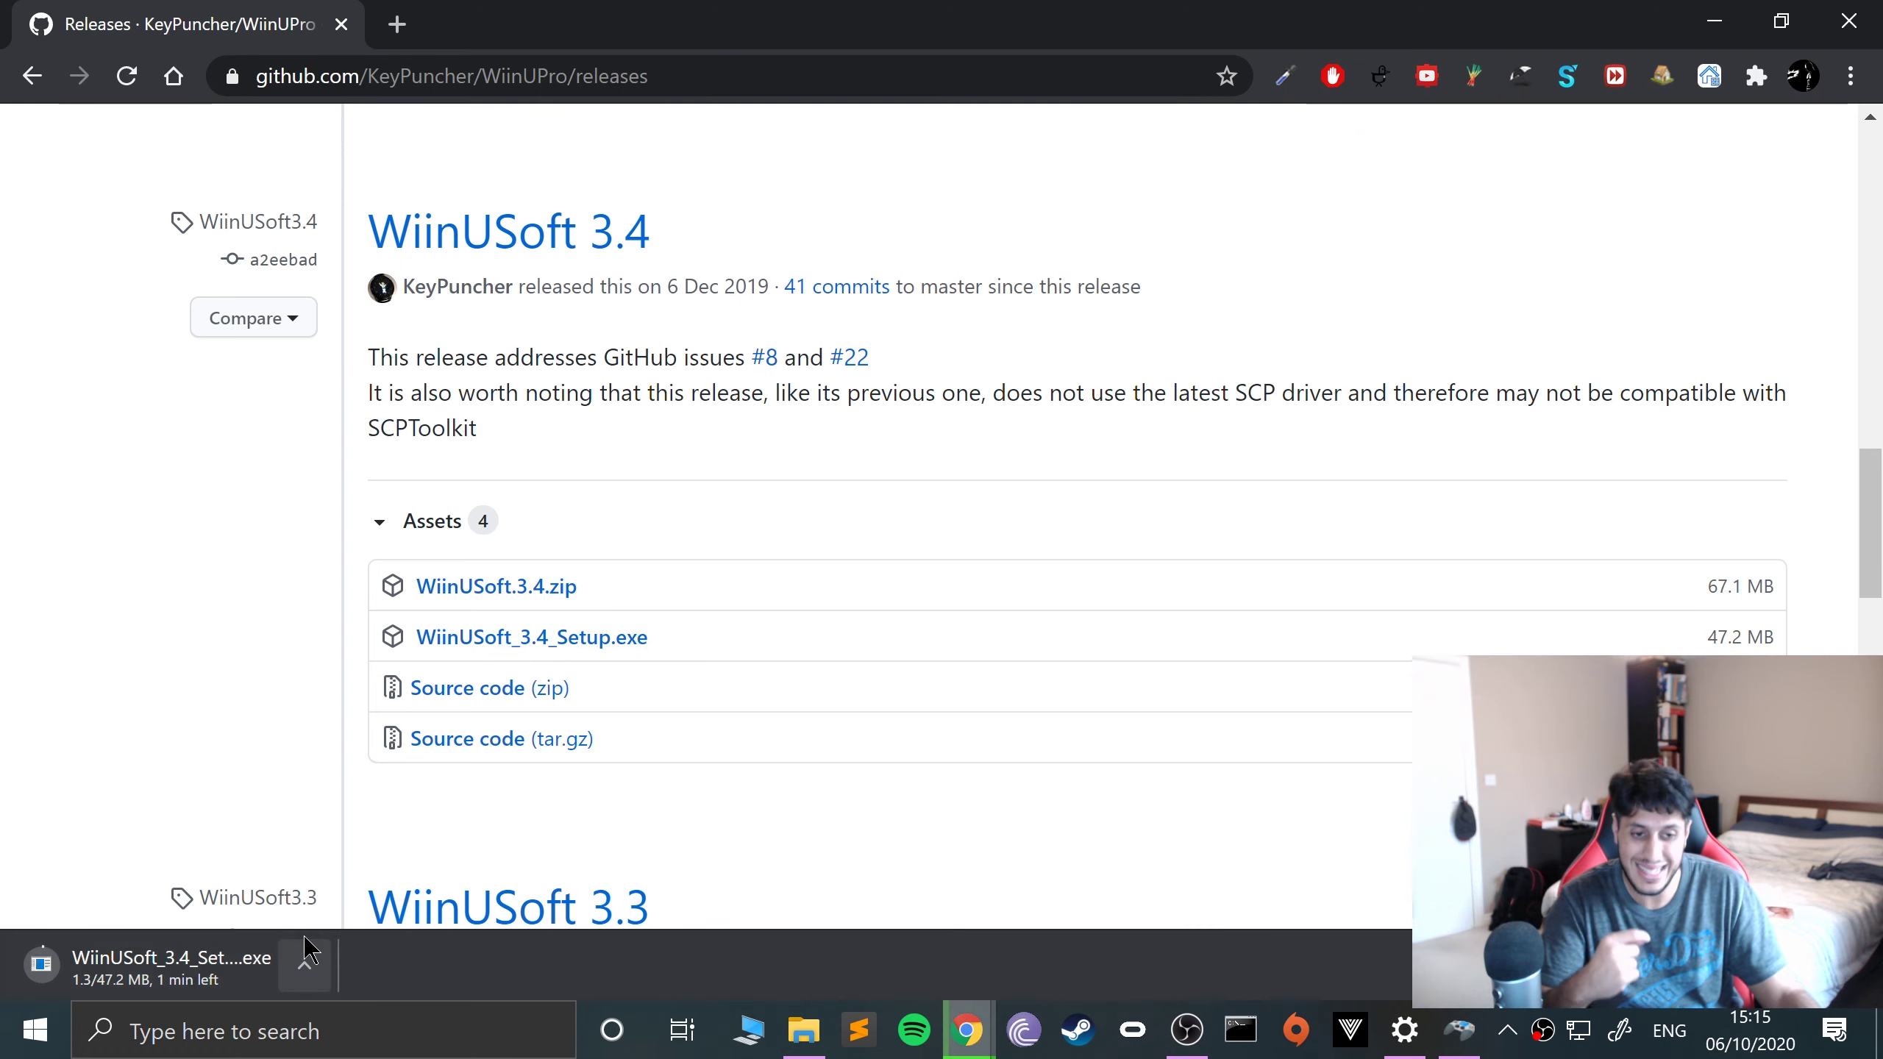
click(302, 968)
click(349, 916)
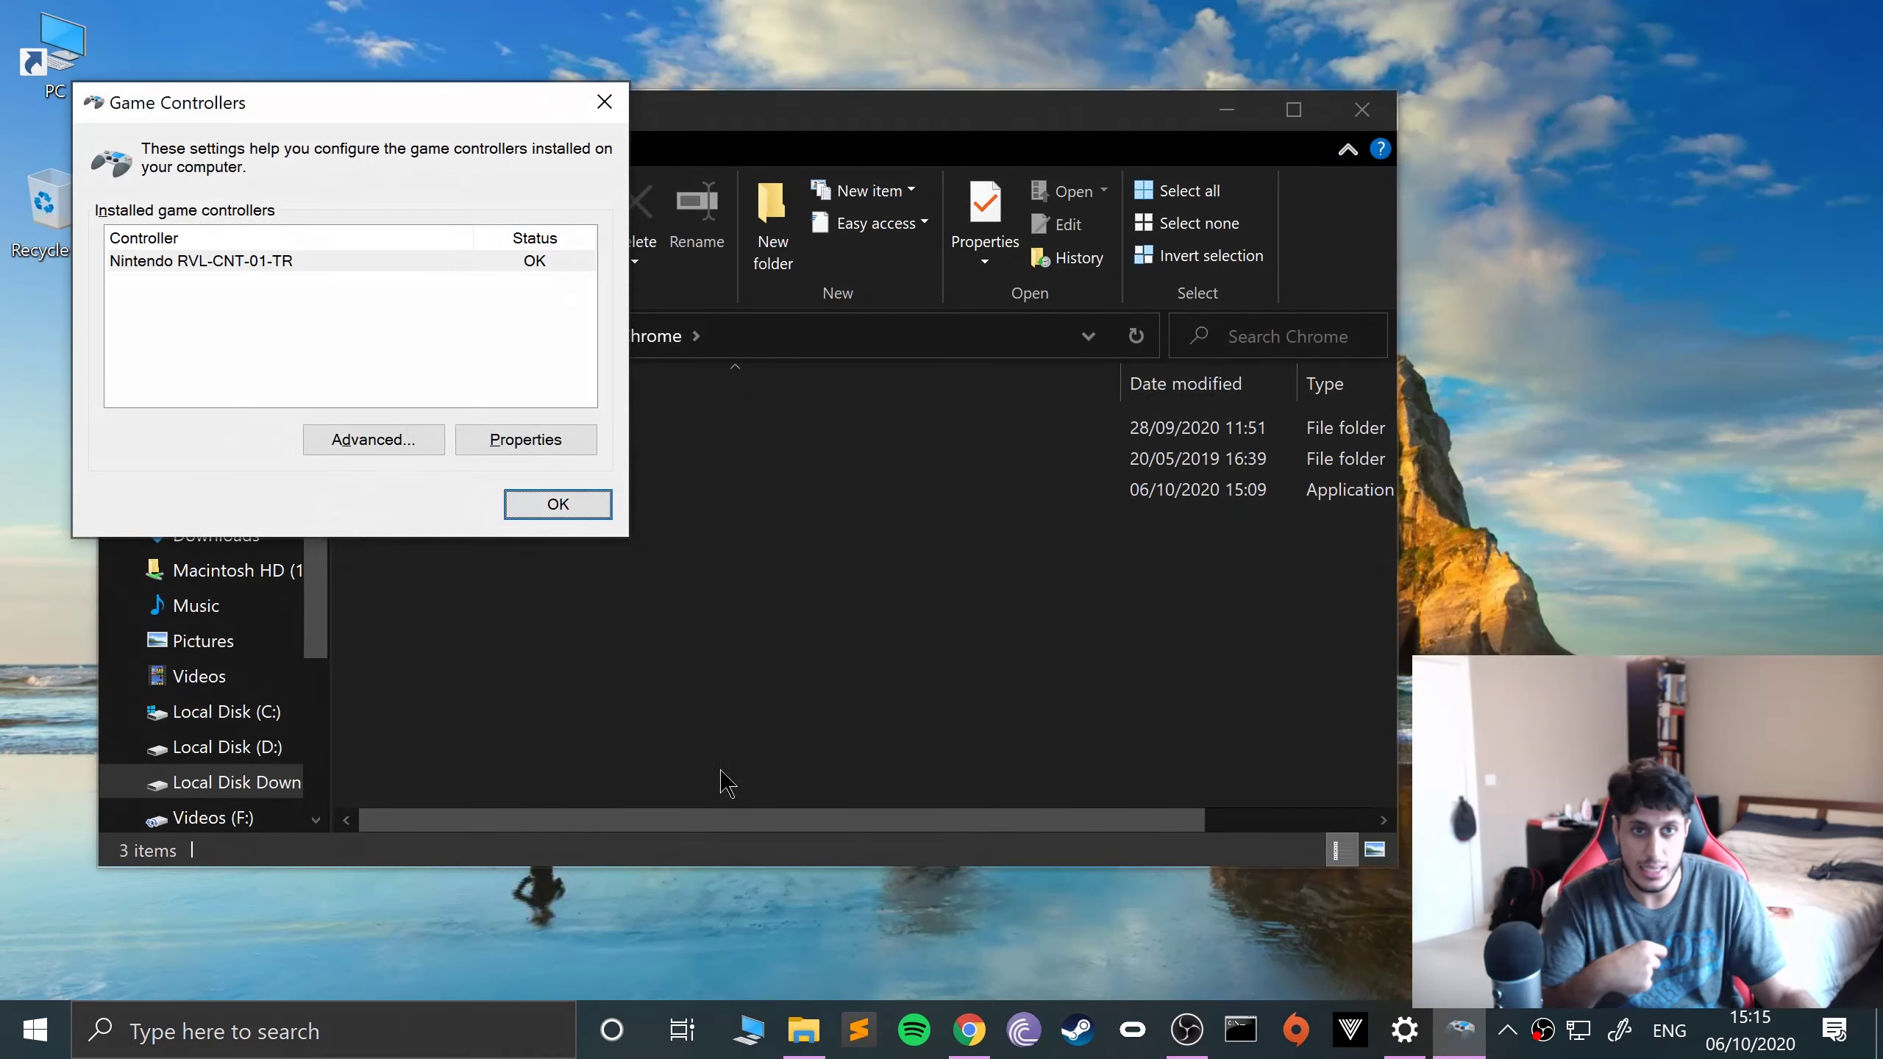
Run WiinUSoft_3.4_Setup.exe from the Chrome downloads folder and start the installation with all components and no desktop shortcut
click(623, 668)
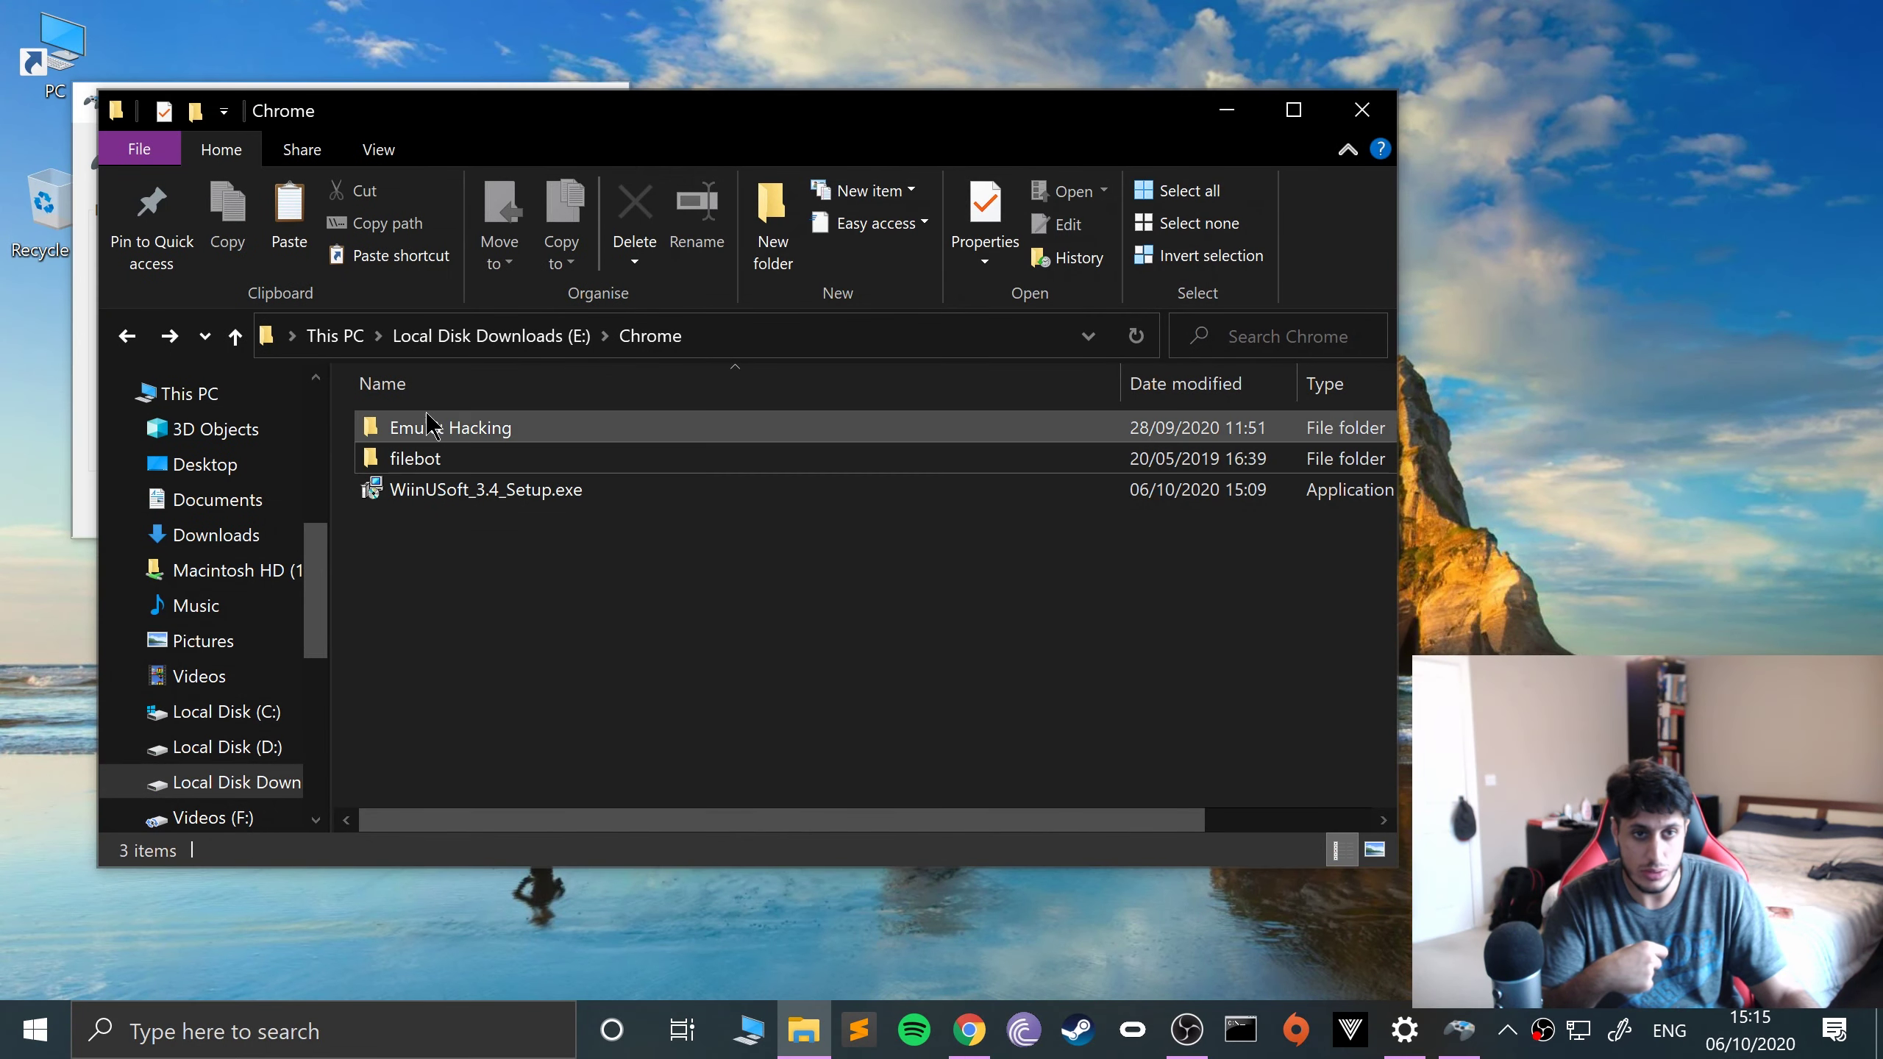
double_click(448, 493)
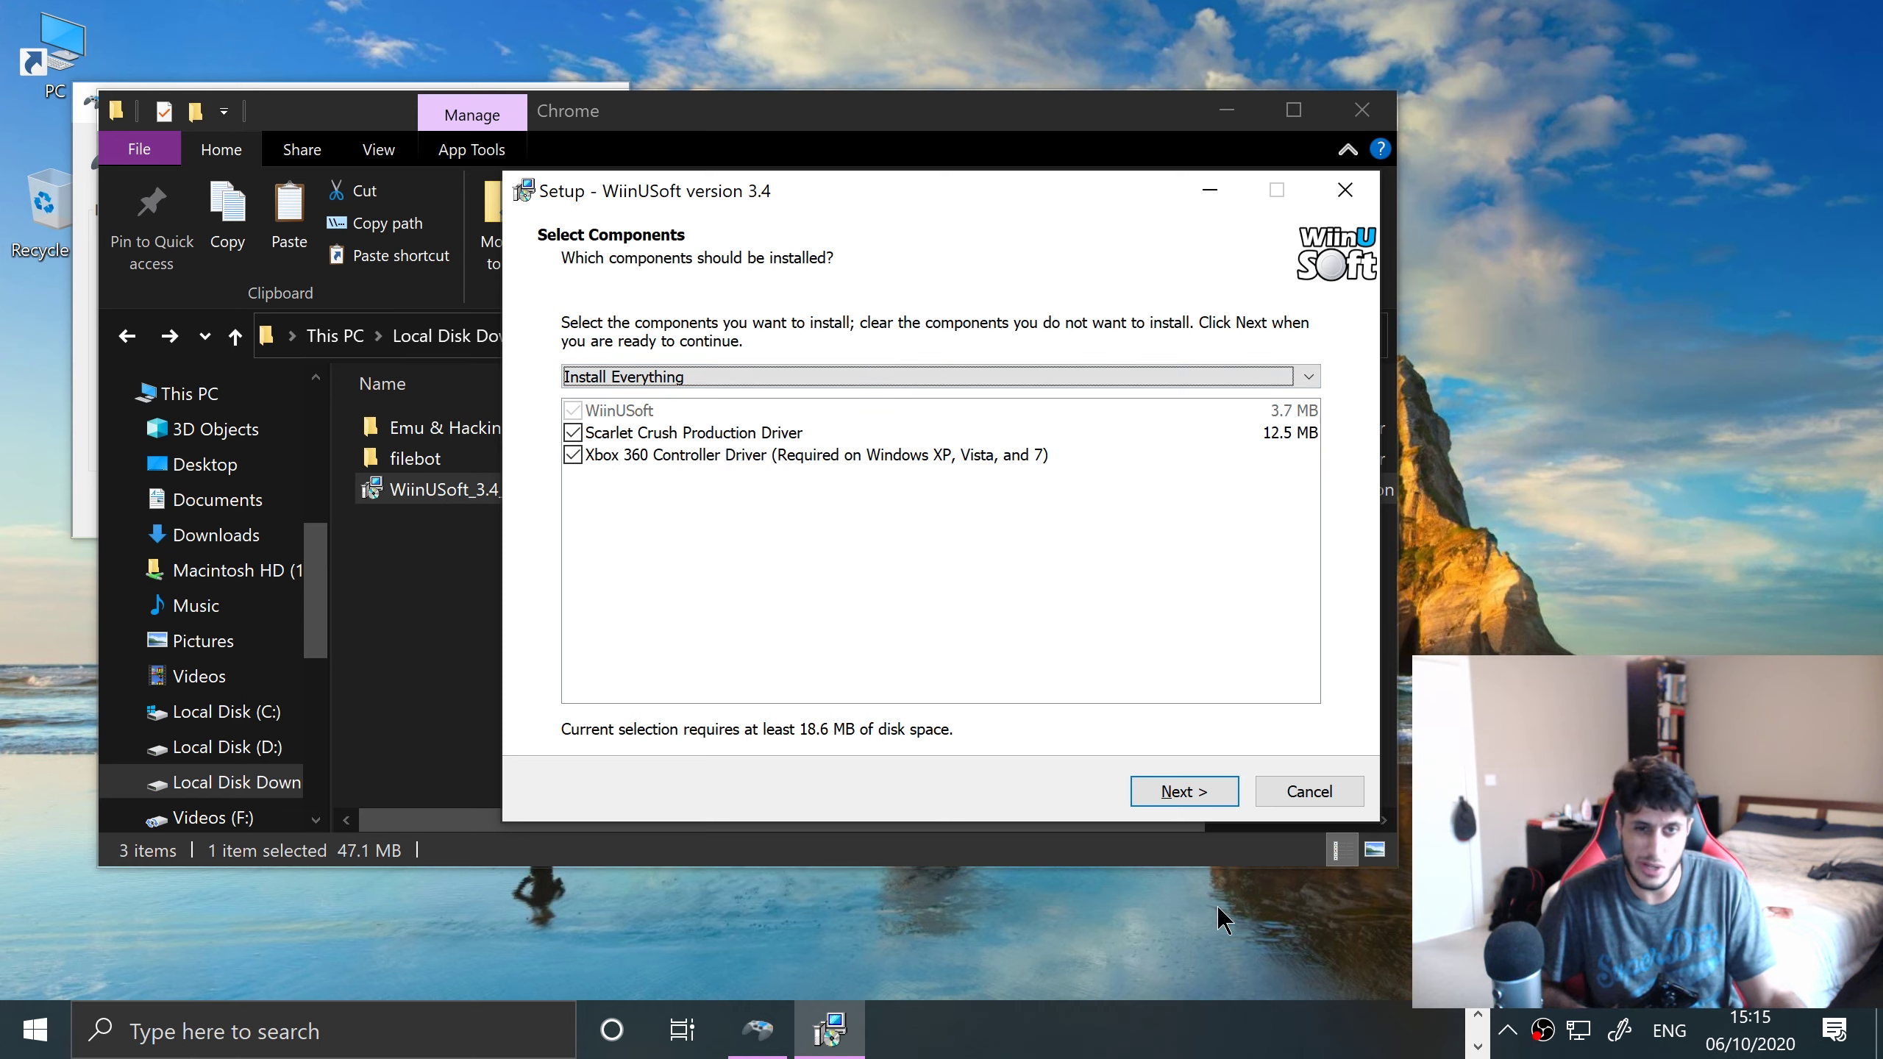
click(1193, 795)
click(1094, 788)
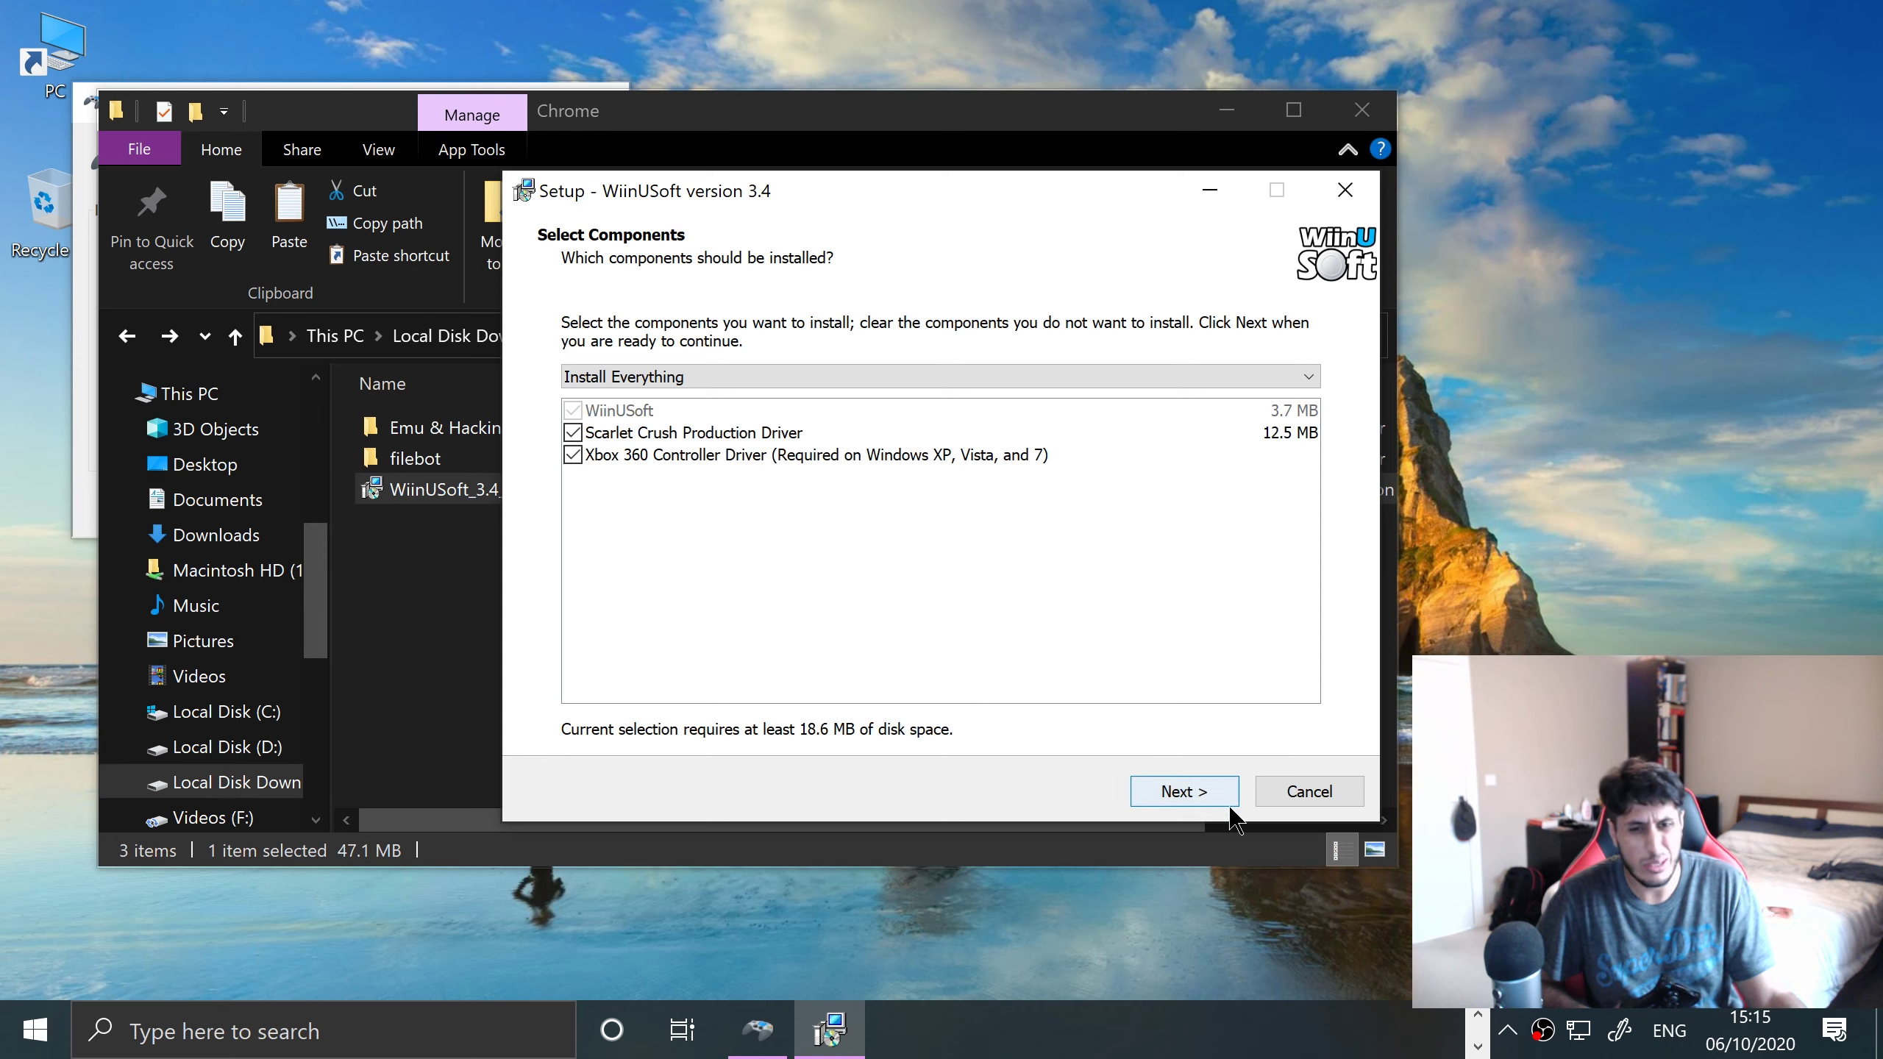
click(1192, 790)
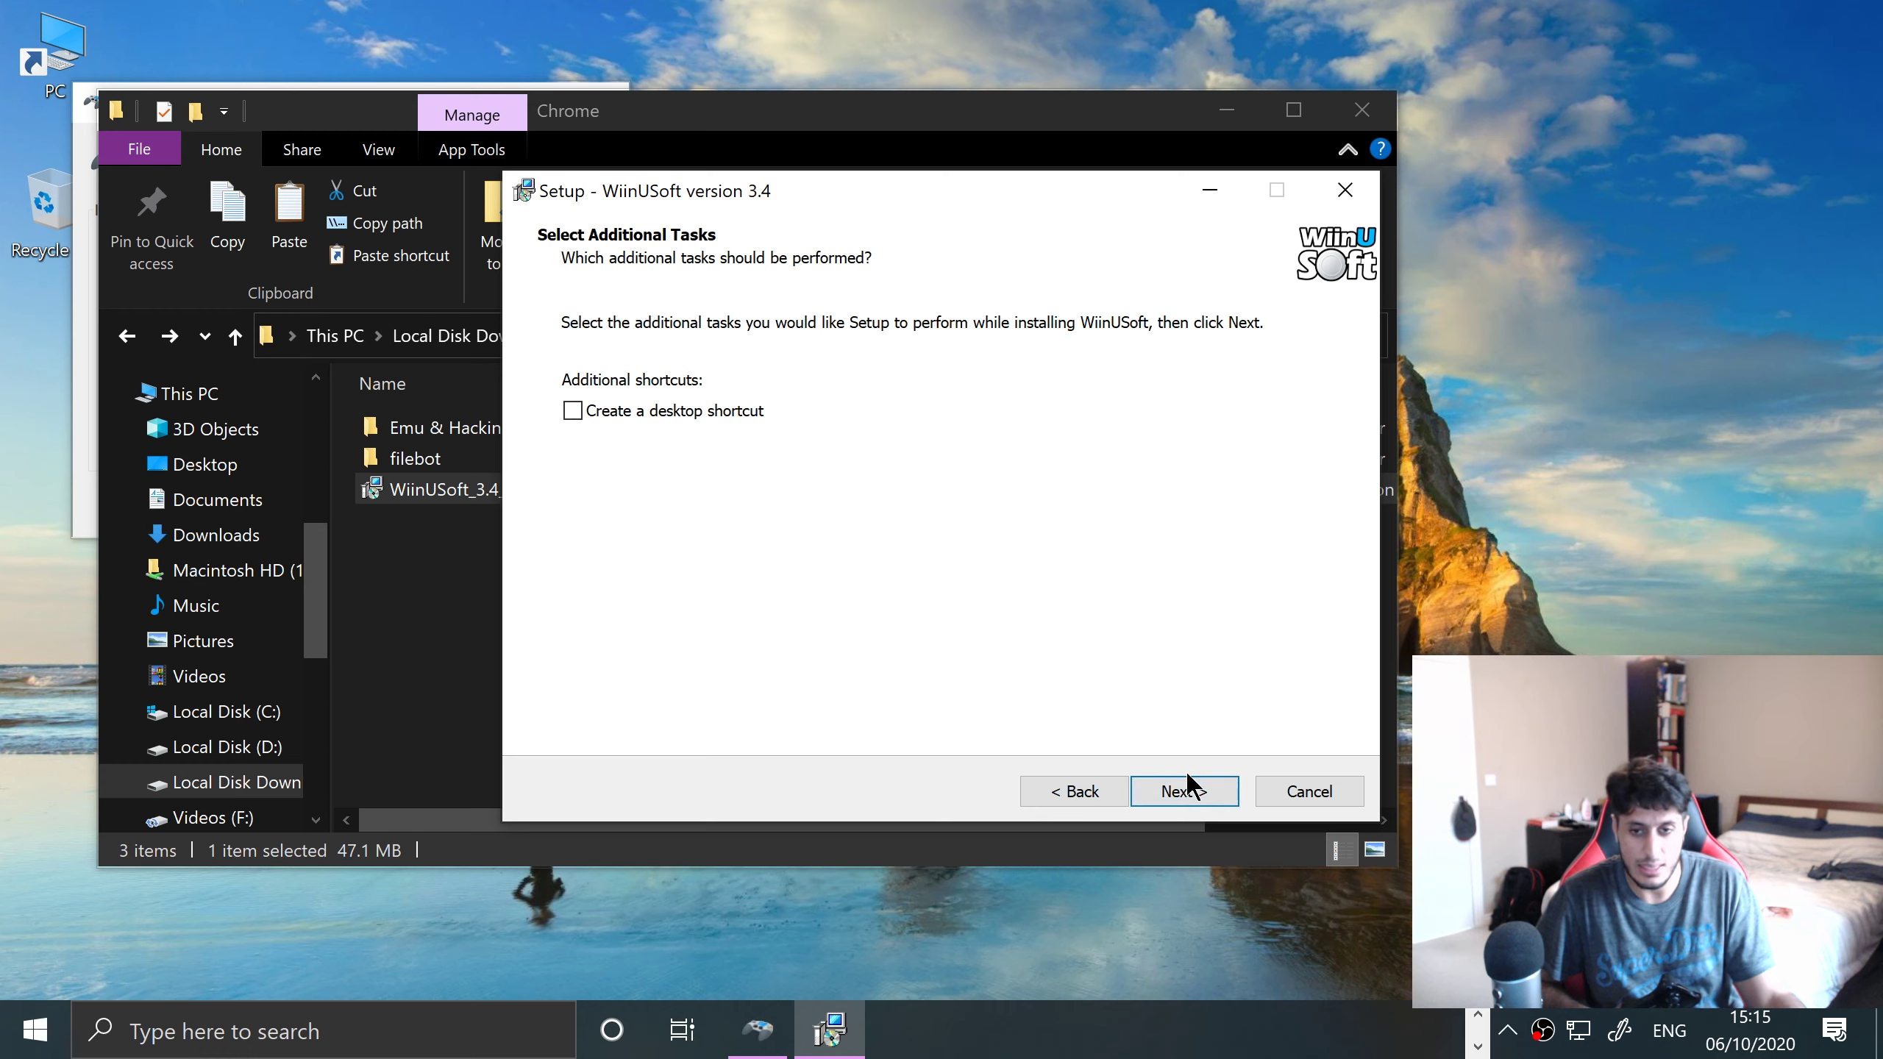
click(1189, 779)
click(1187, 783)
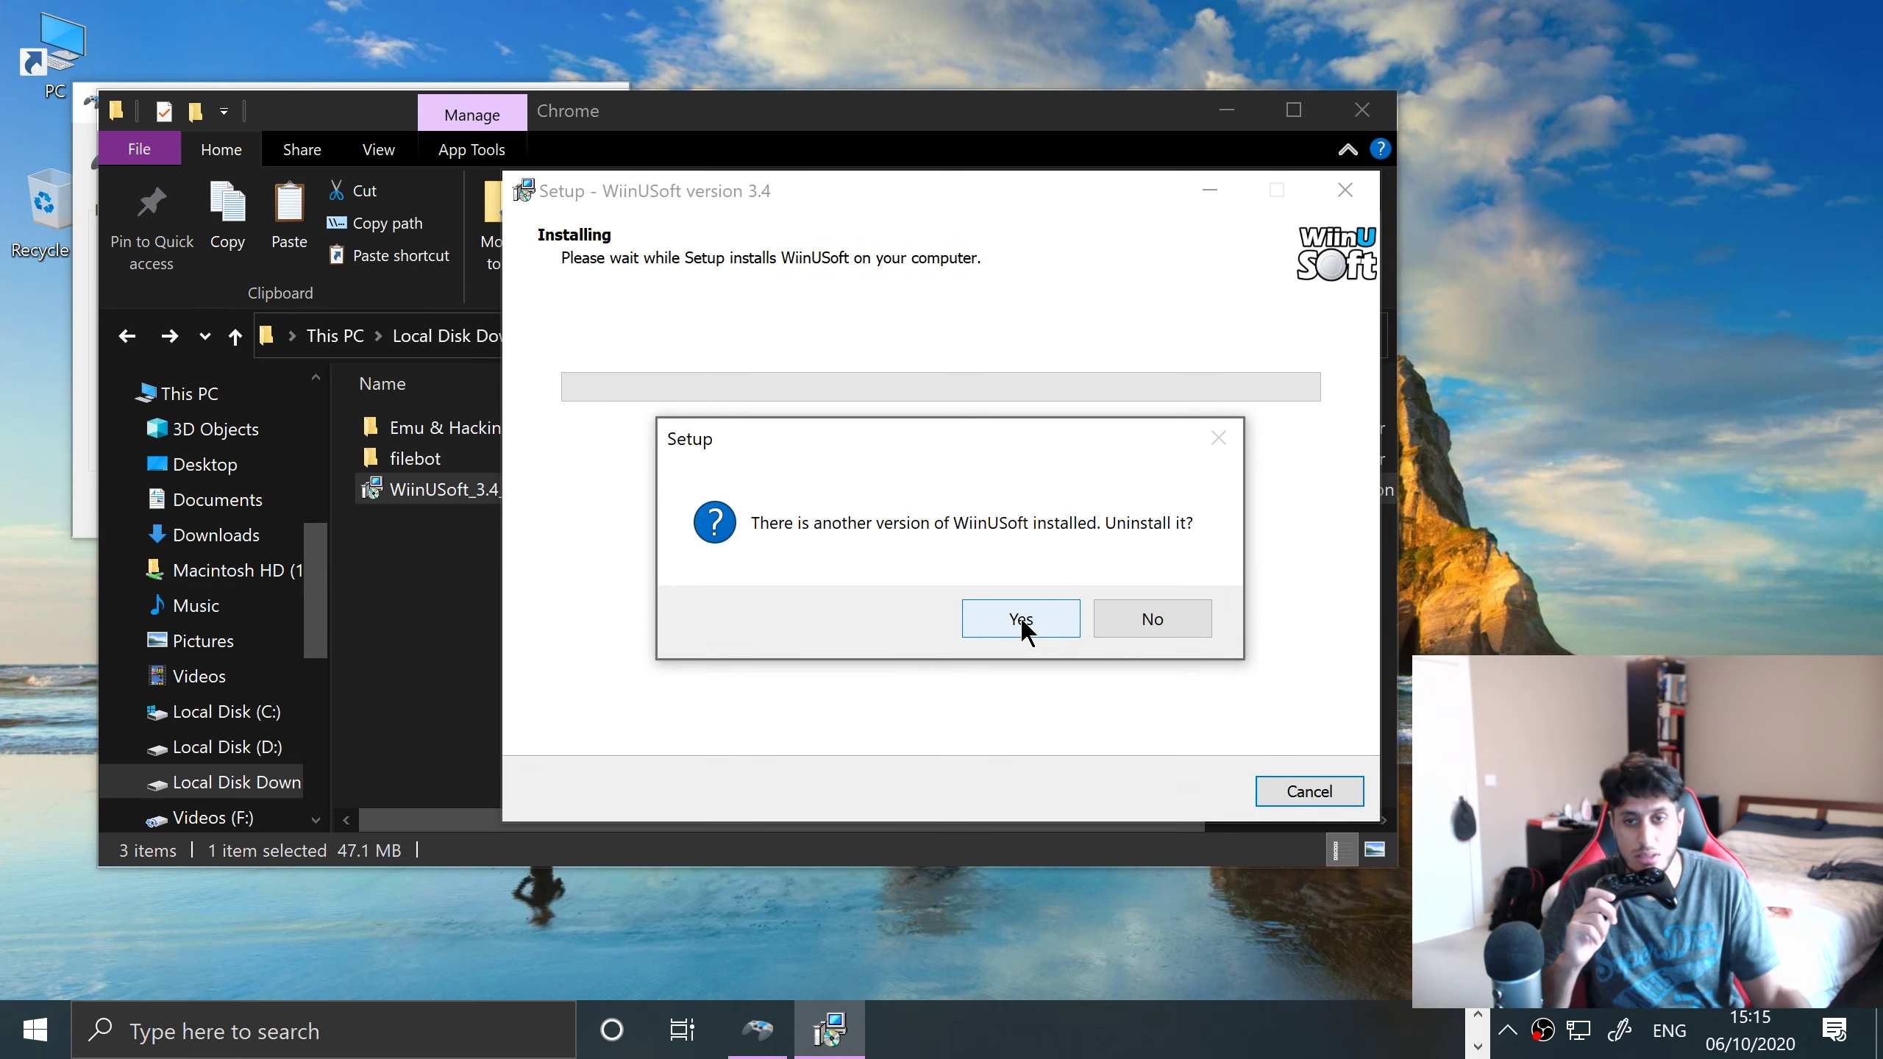
Agree to uninstall the existing WiinUSoft version, and uninstall and reinstall the SCP Bluetooth drivers before exiting the driver installer
click(1022, 623)
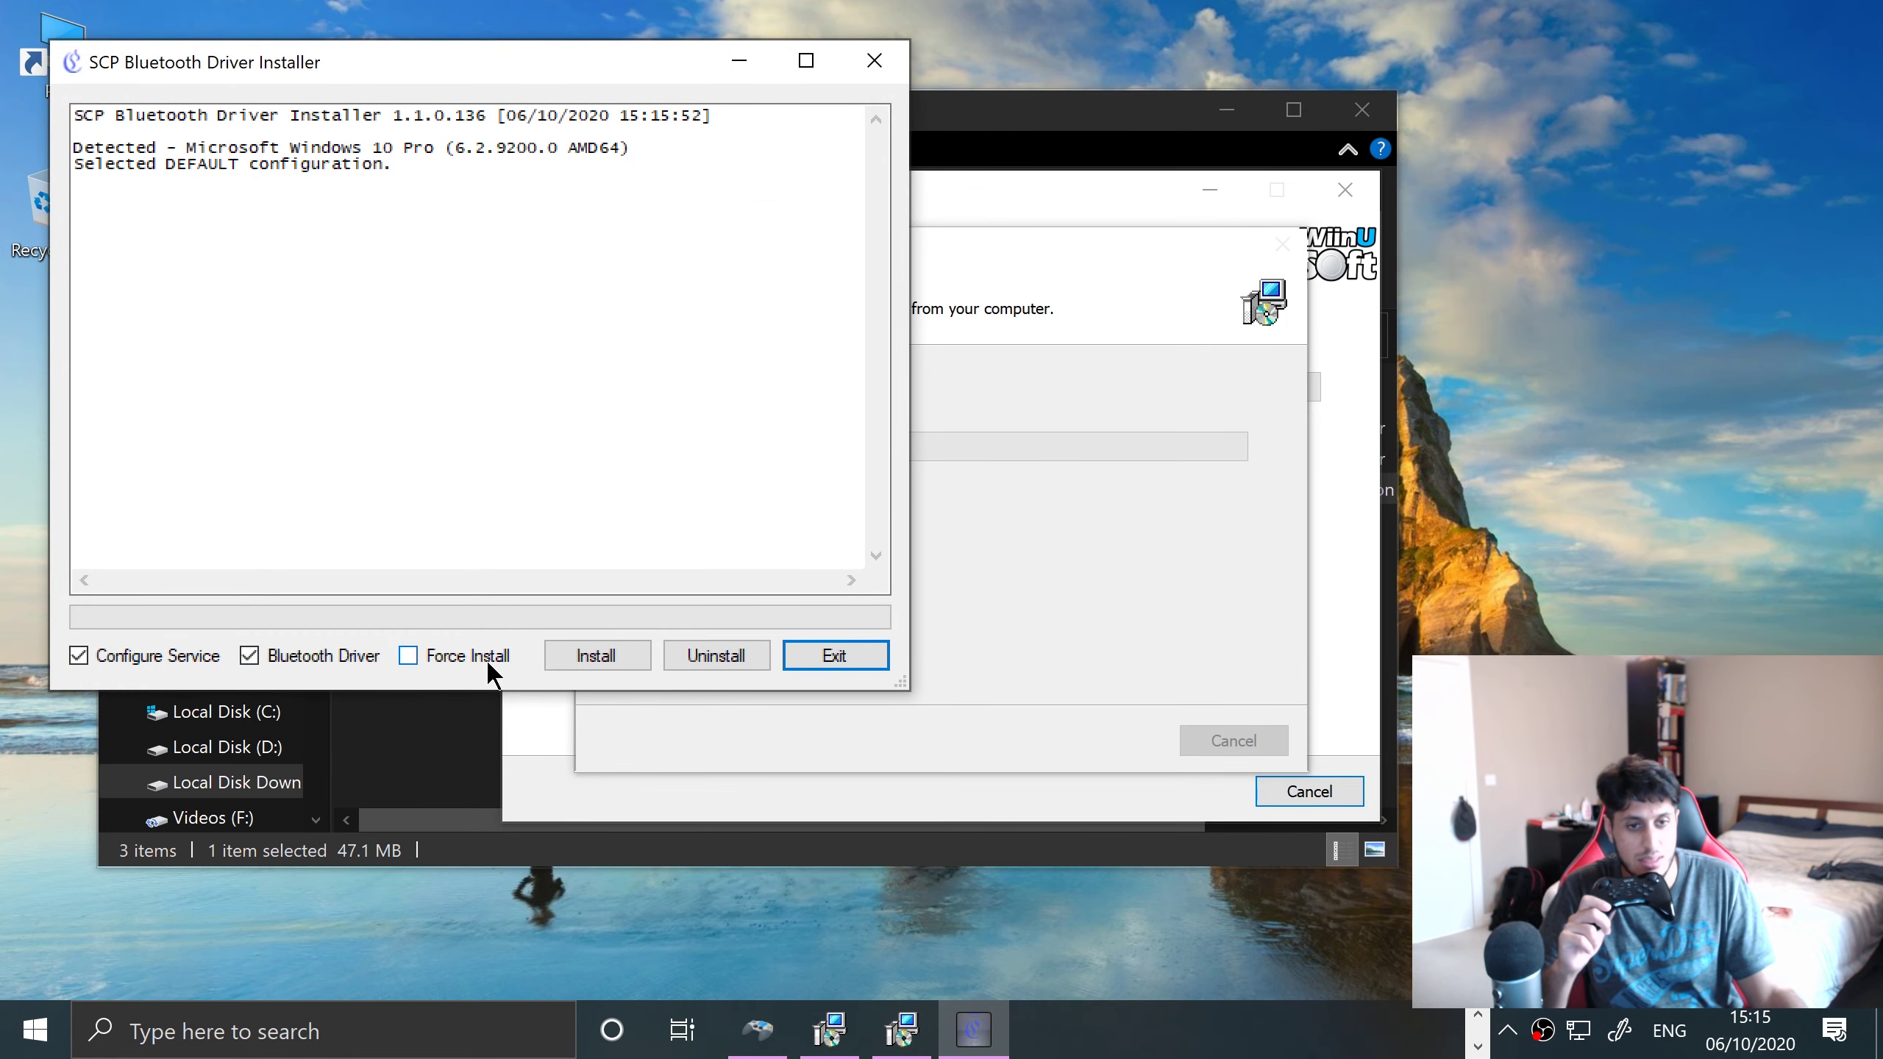
click(717, 656)
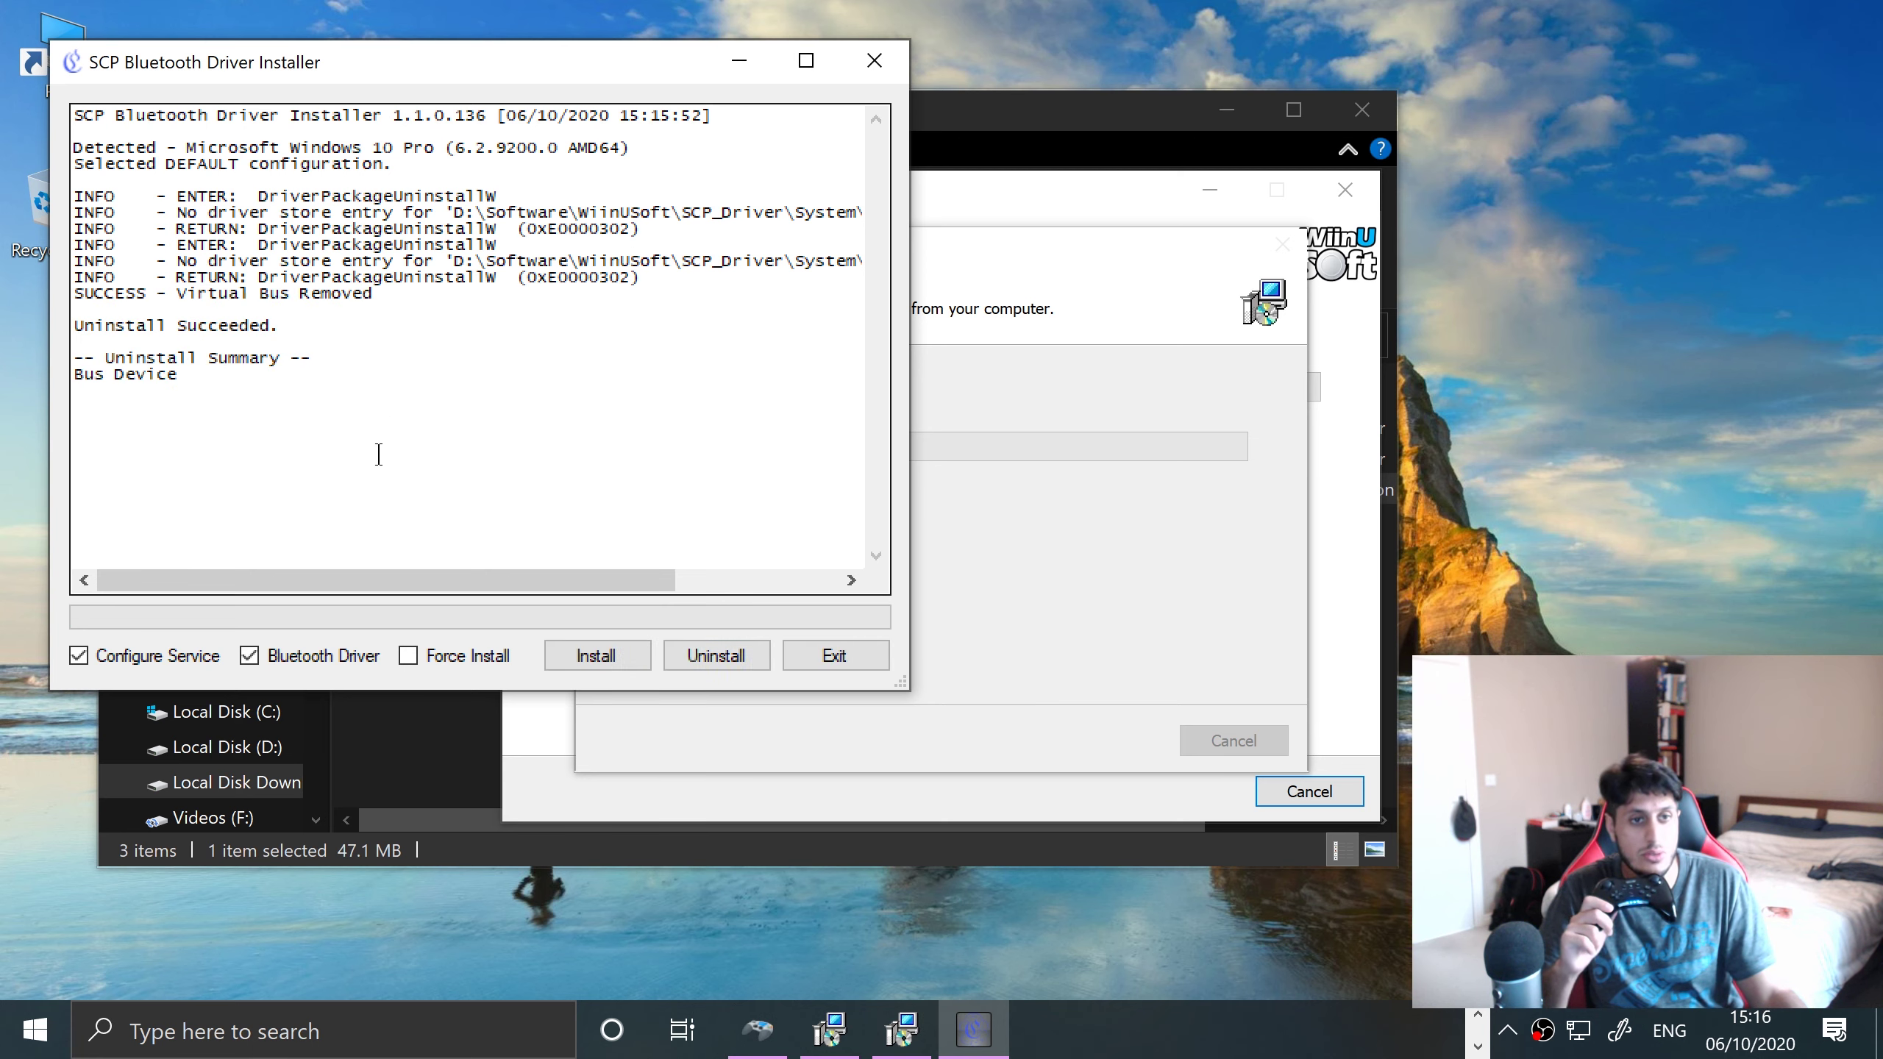
click(622, 644)
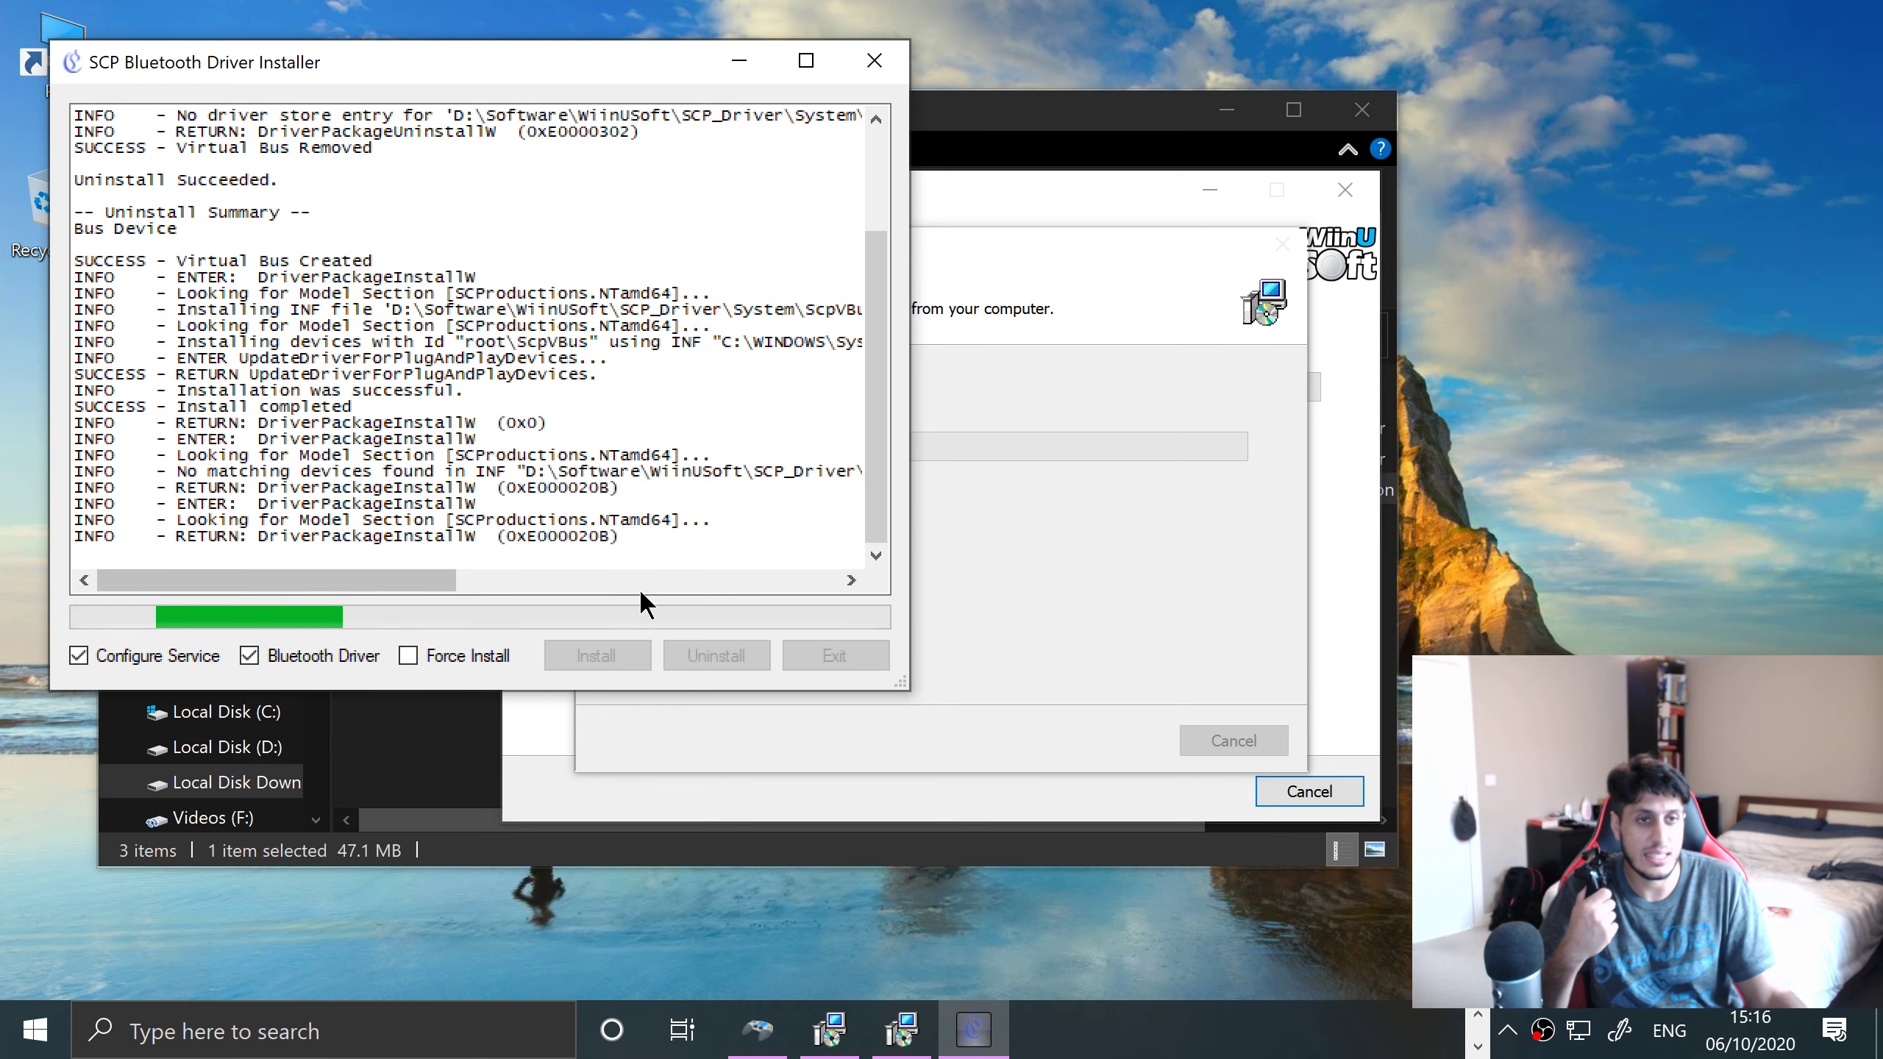
click(810, 664)
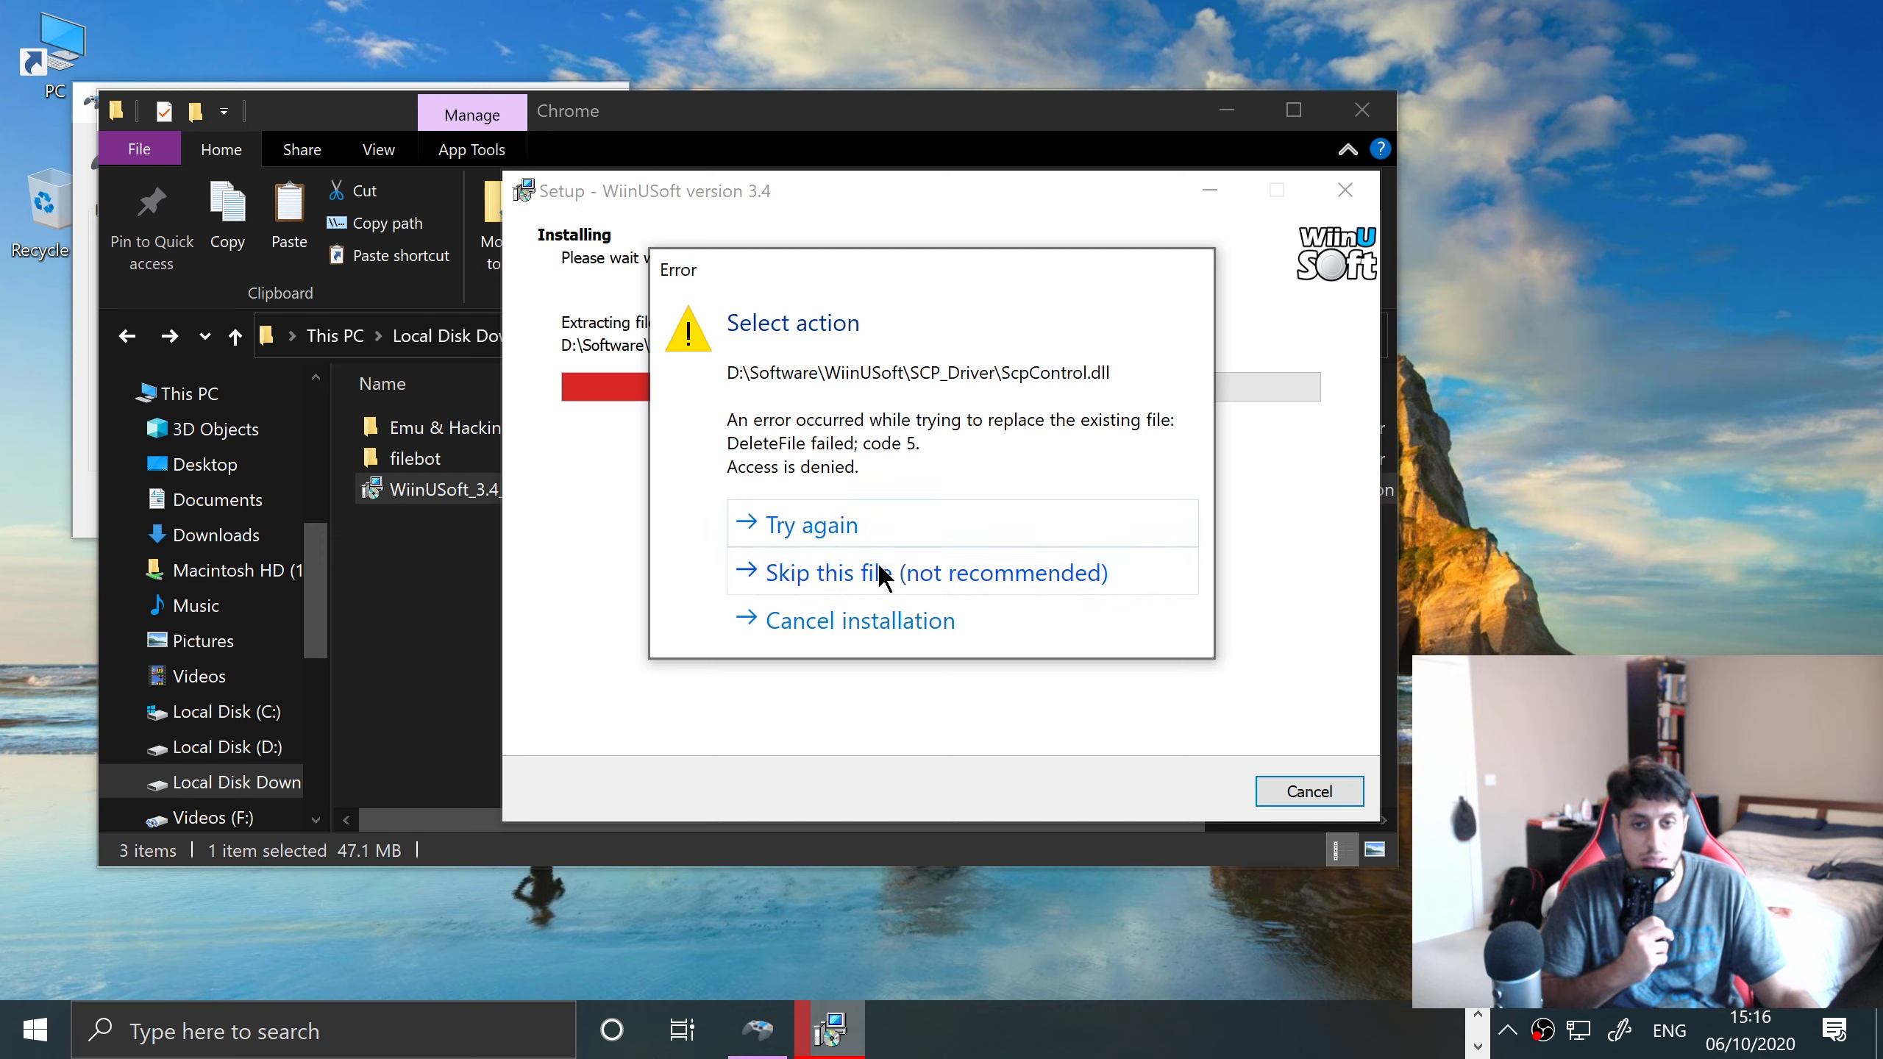
Retry replacing ScpControl.dll, cancel that installation, and rerun setup into C:\Program Files\WiinUSoft with the Install Everything option
click(854, 541)
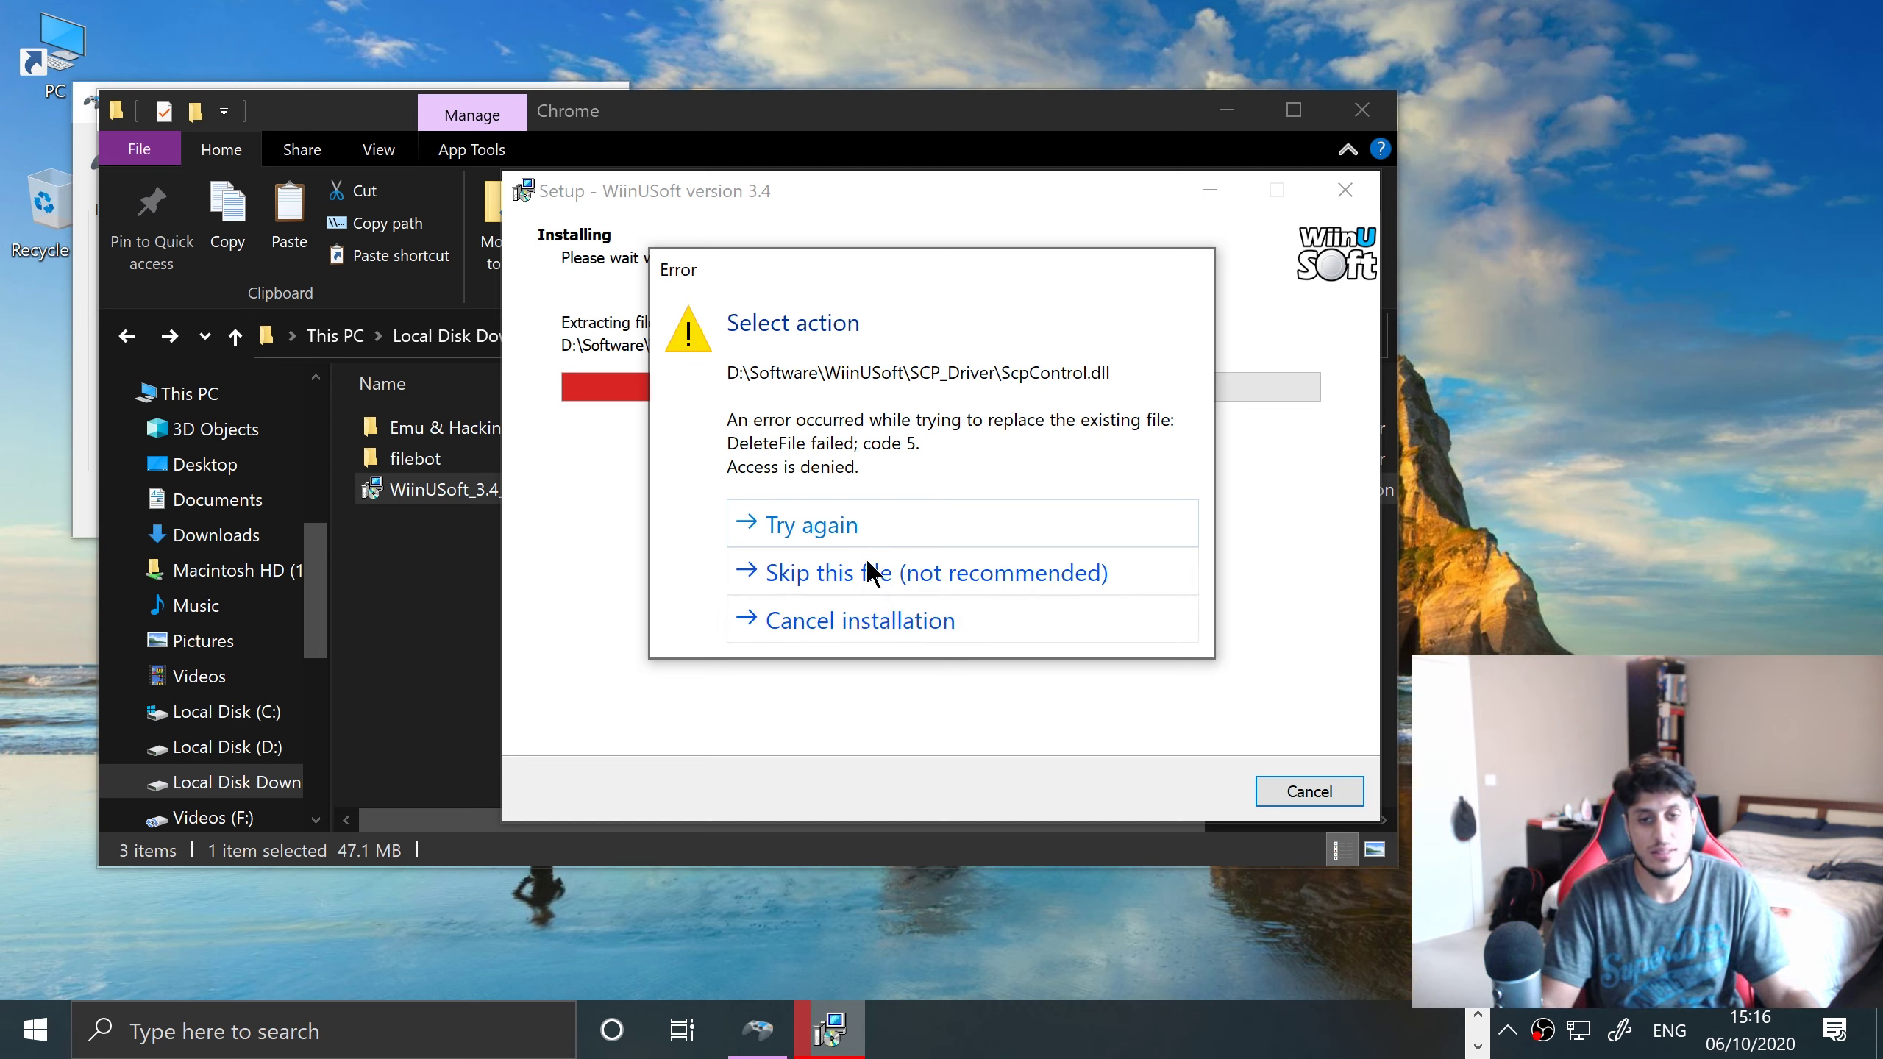
click(865, 614)
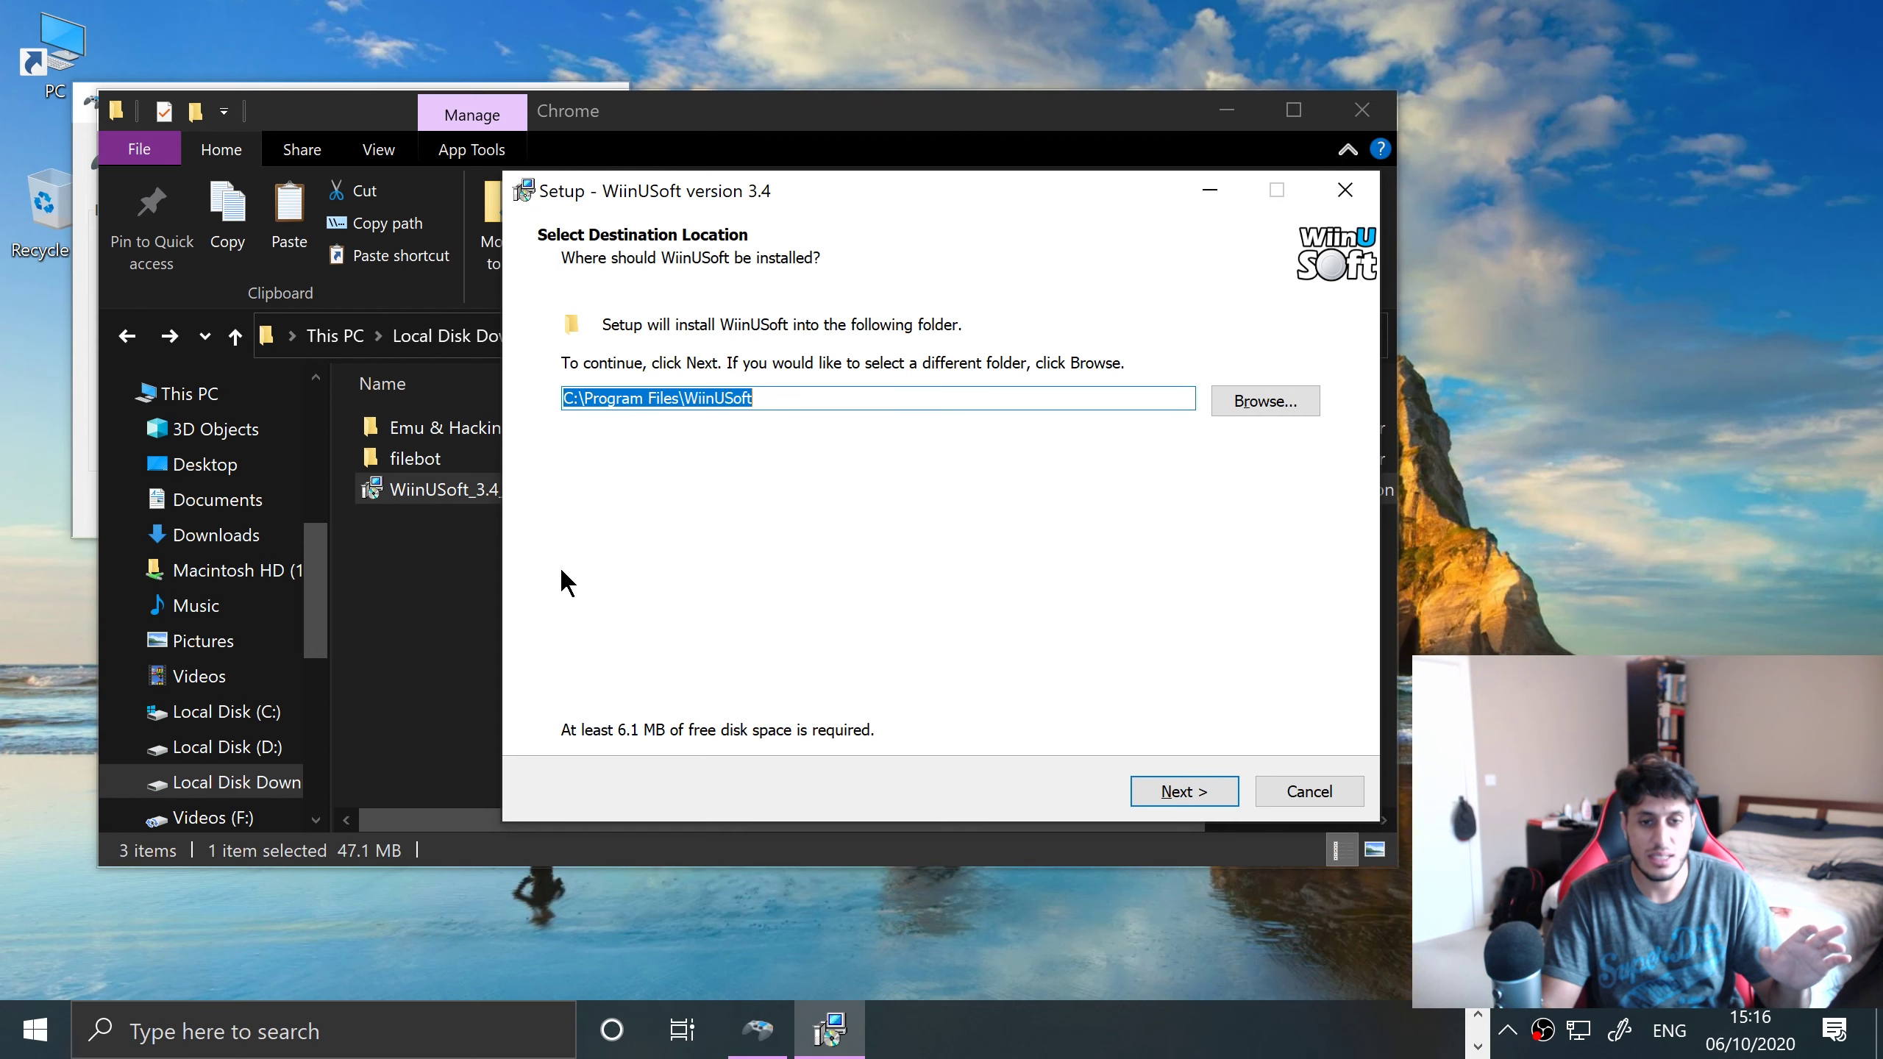
key(Return)
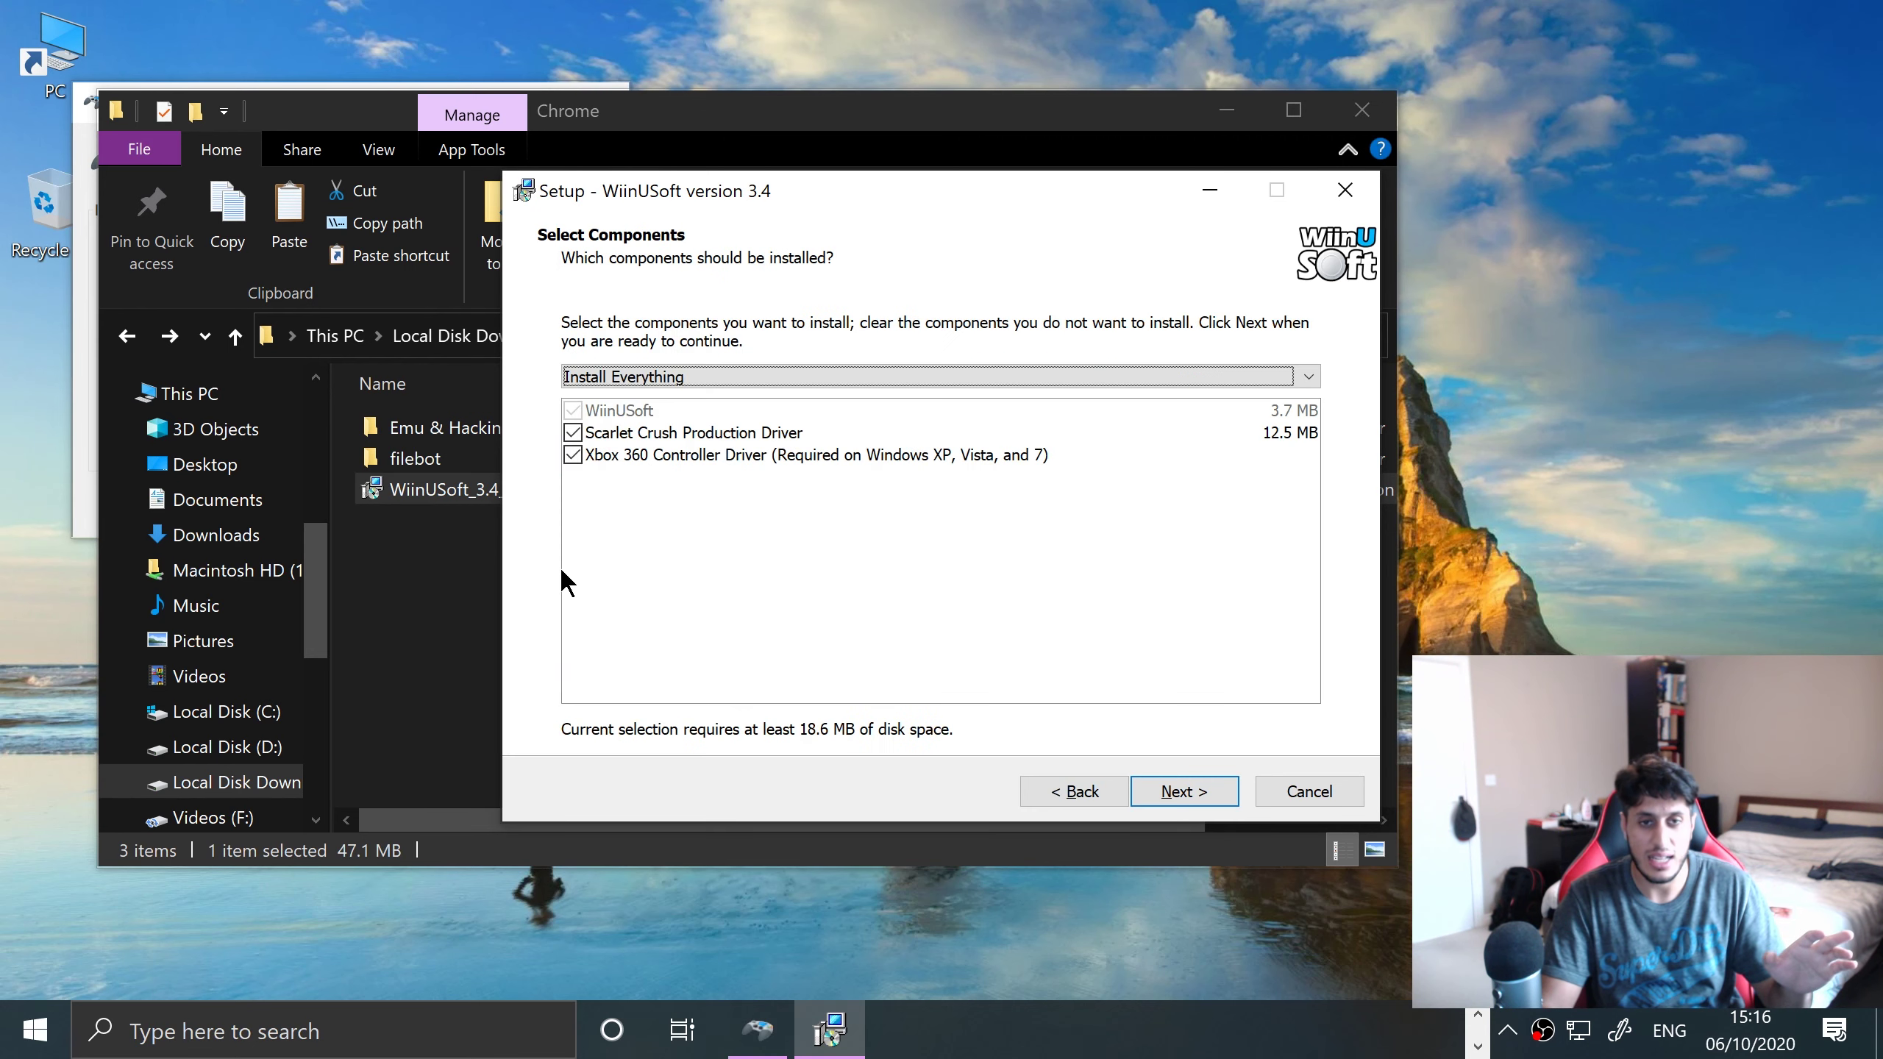
key(Return)
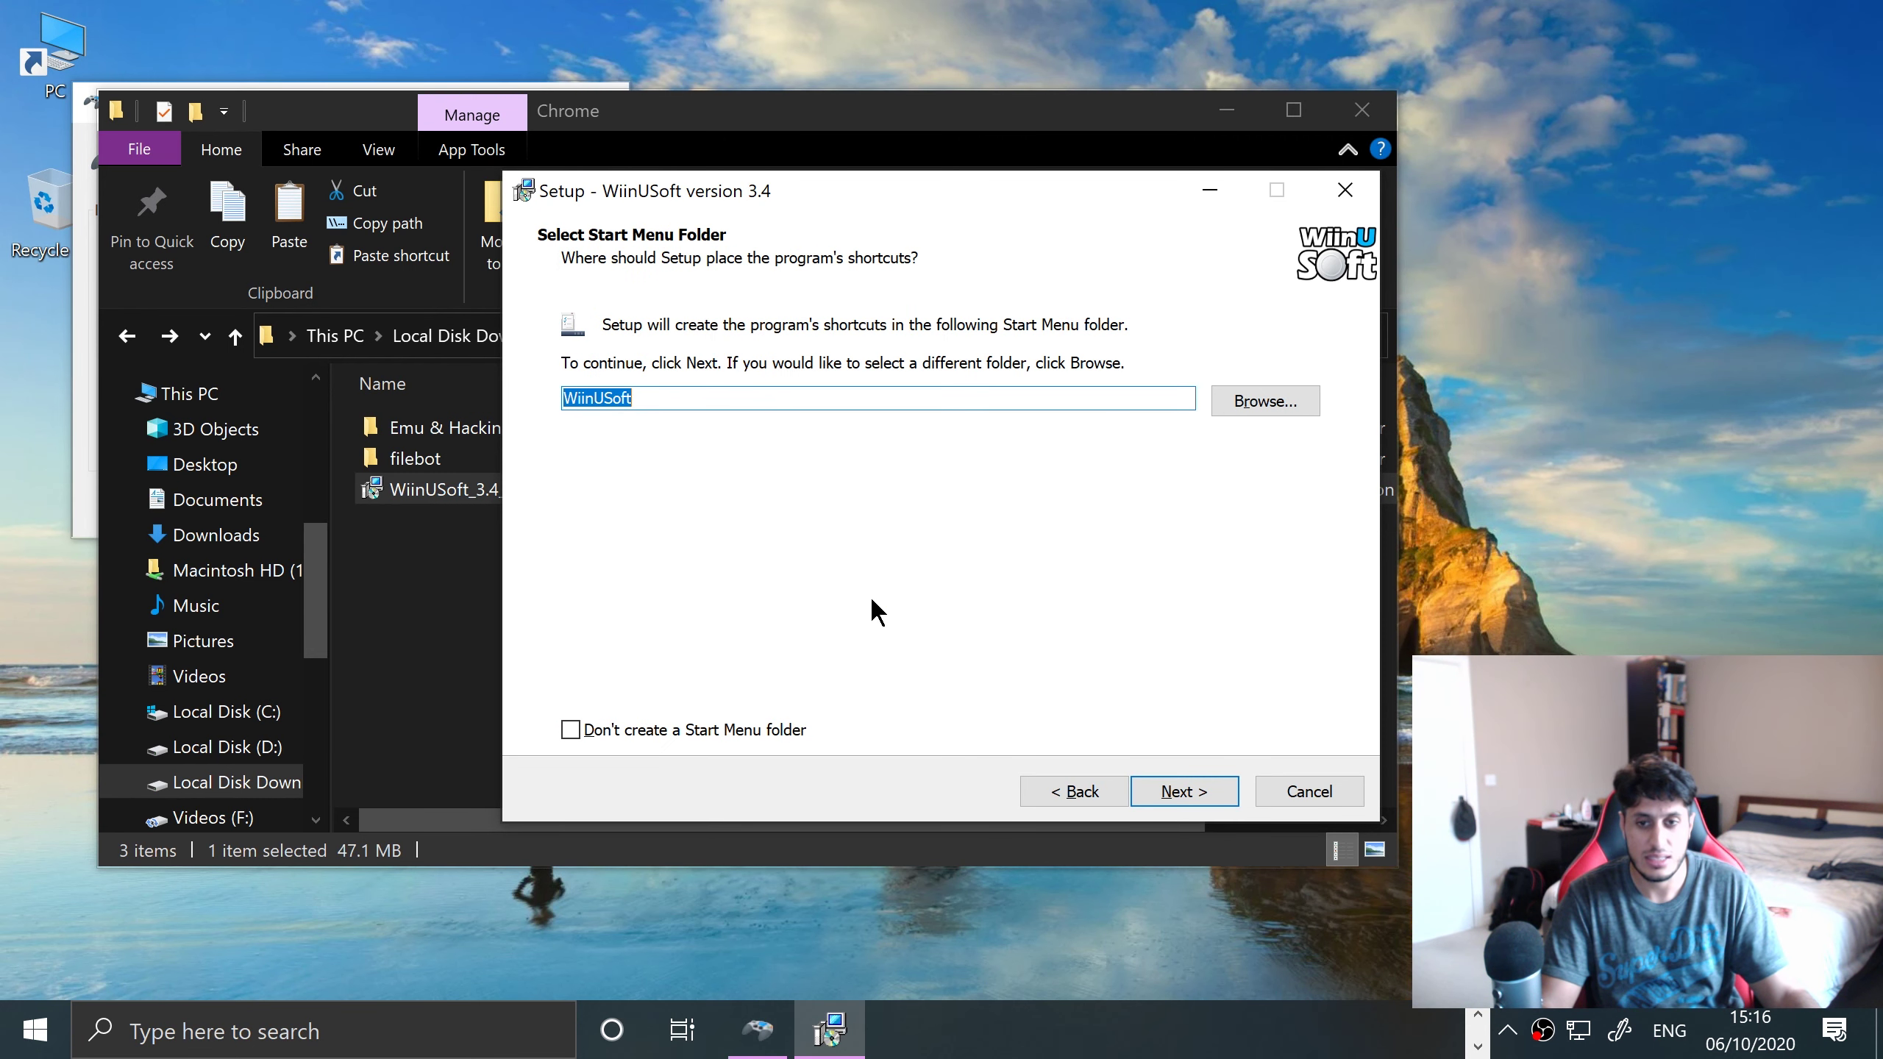
key(Return)
key(Return)
key(Return)
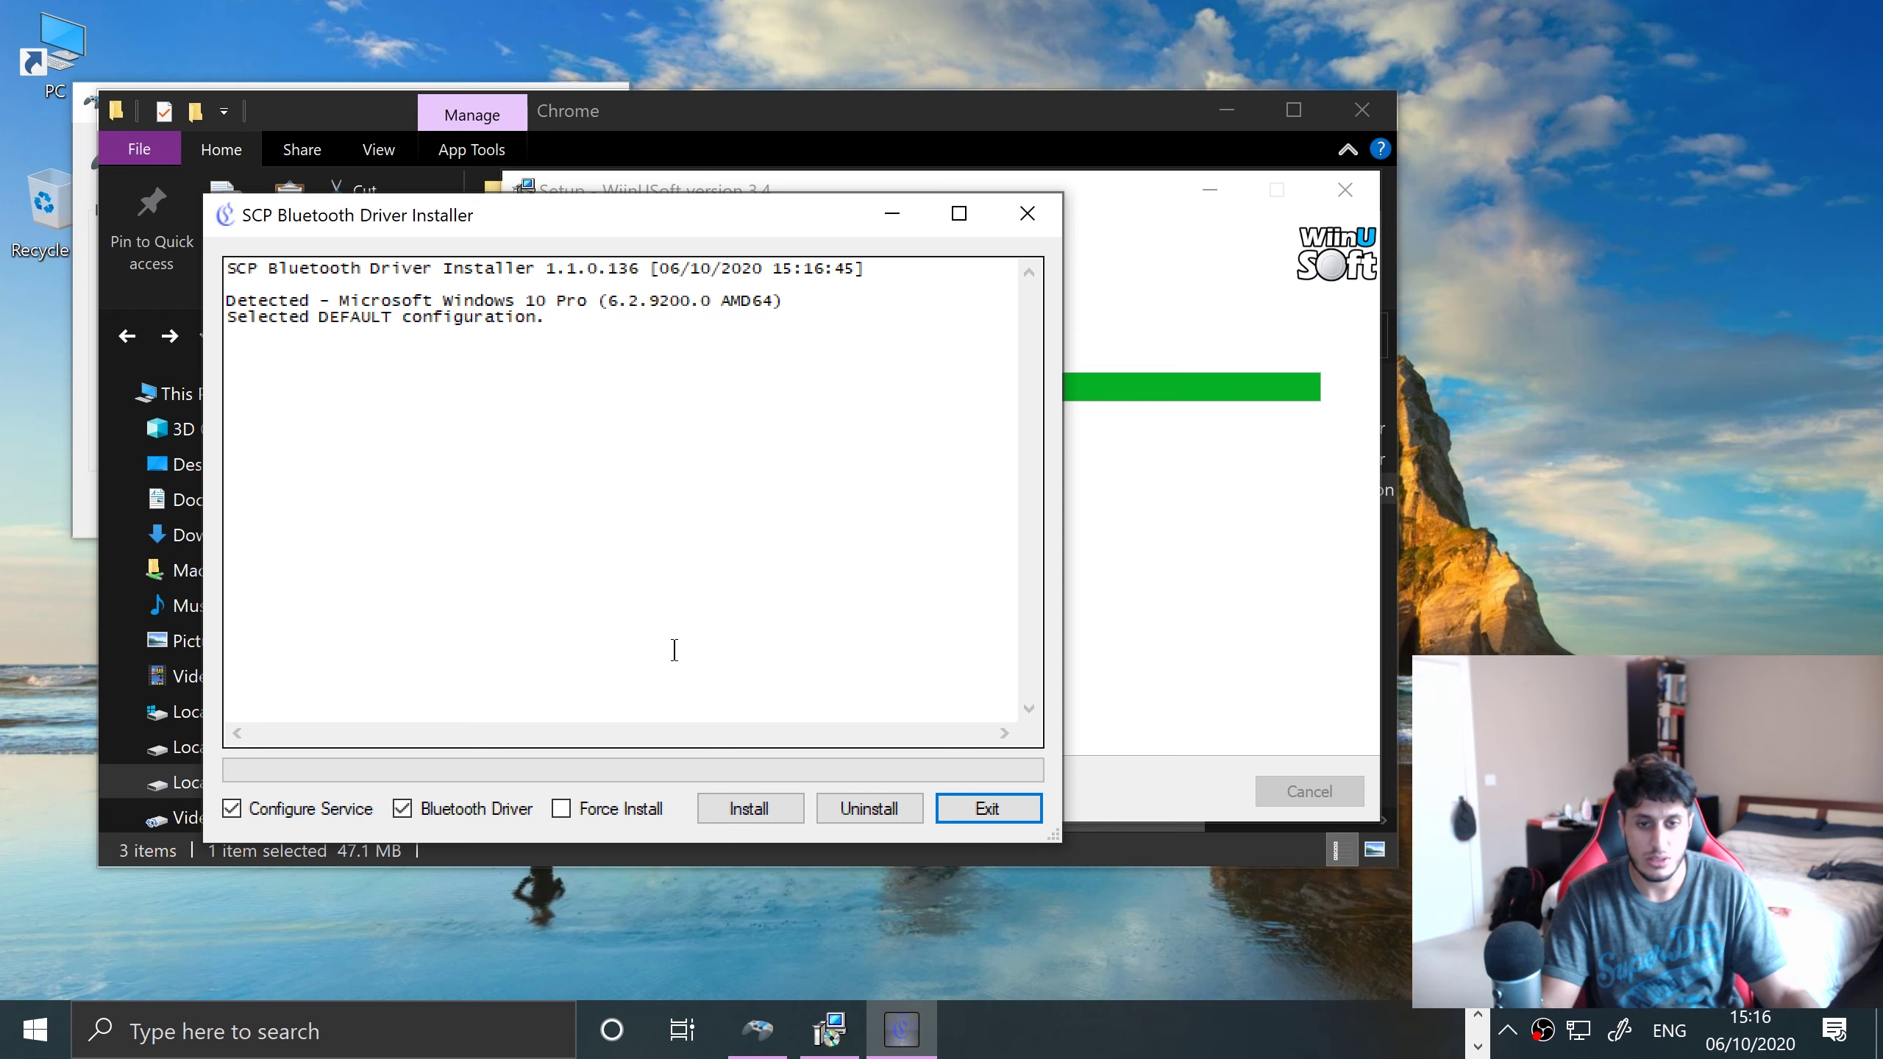
Install the SCP Bluetooth driver with the default options, exit its installer, and dismiss the Microsoft Xbox 360 Accessories notice
click(763, 805)
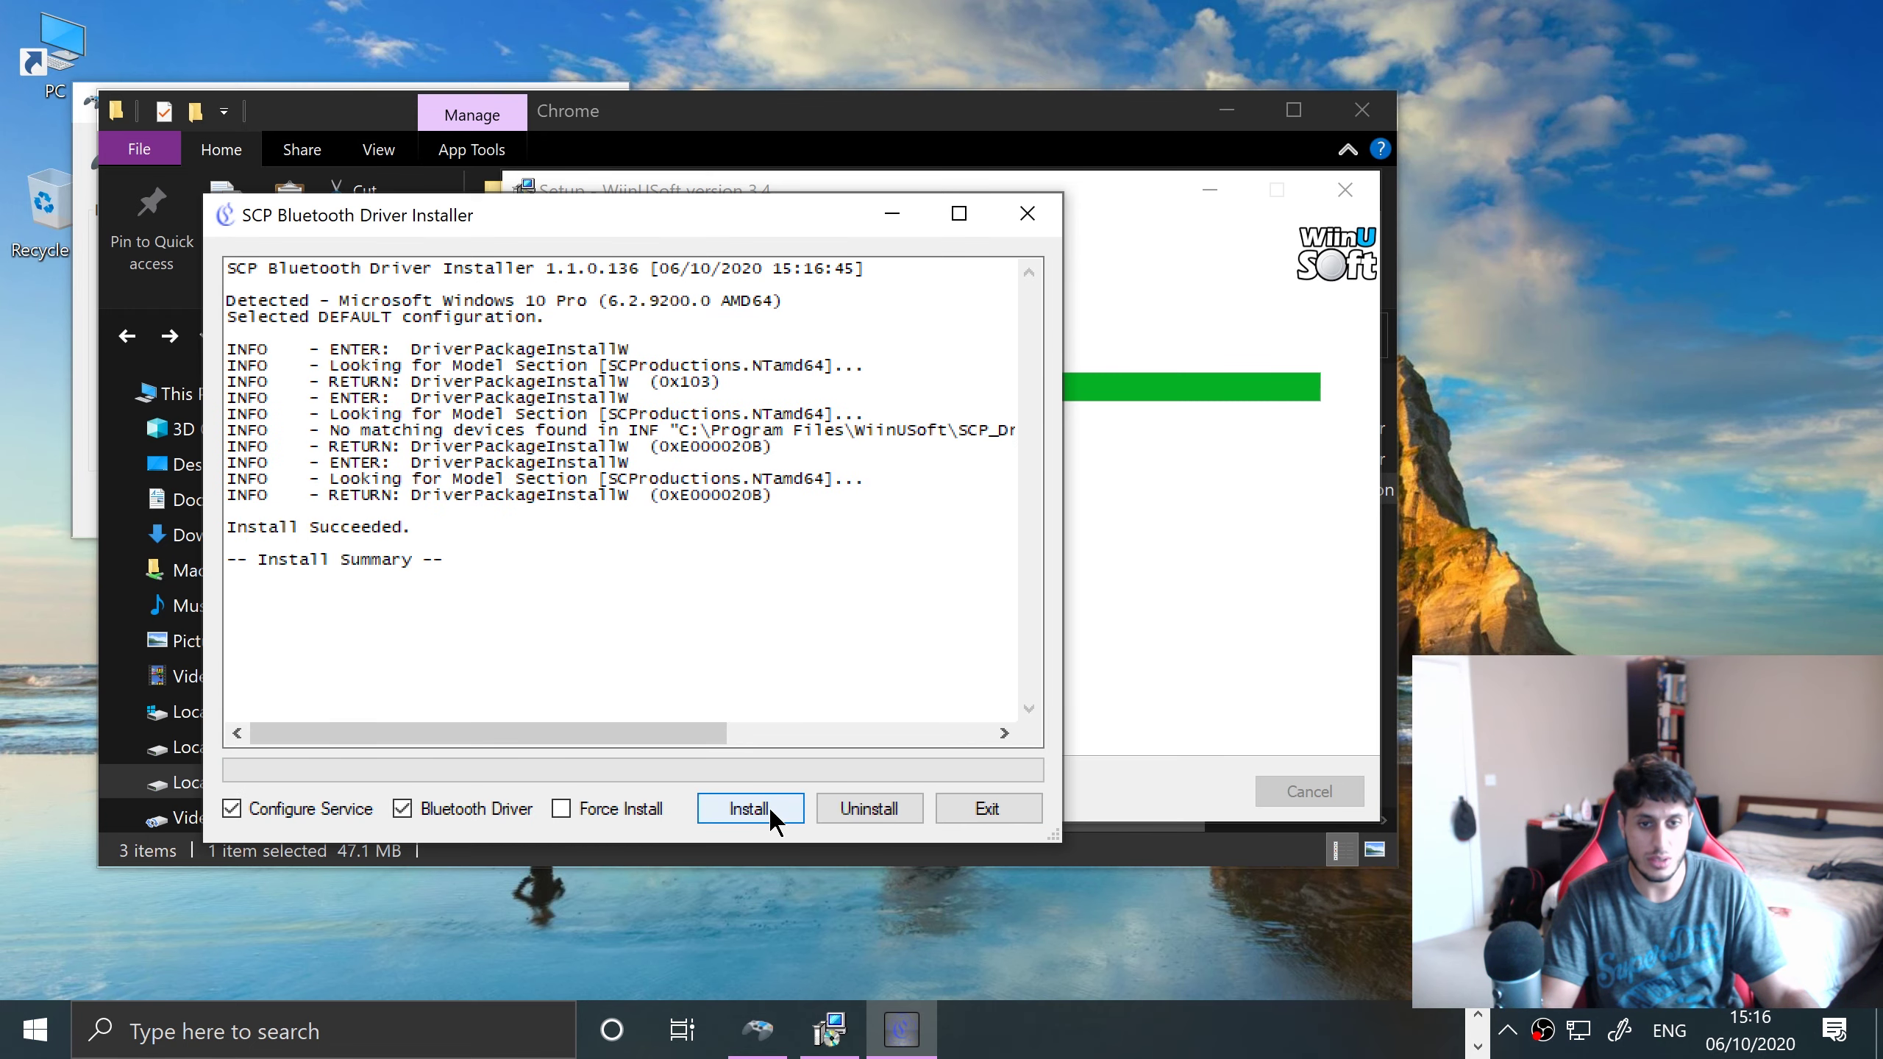
click(958, 809)
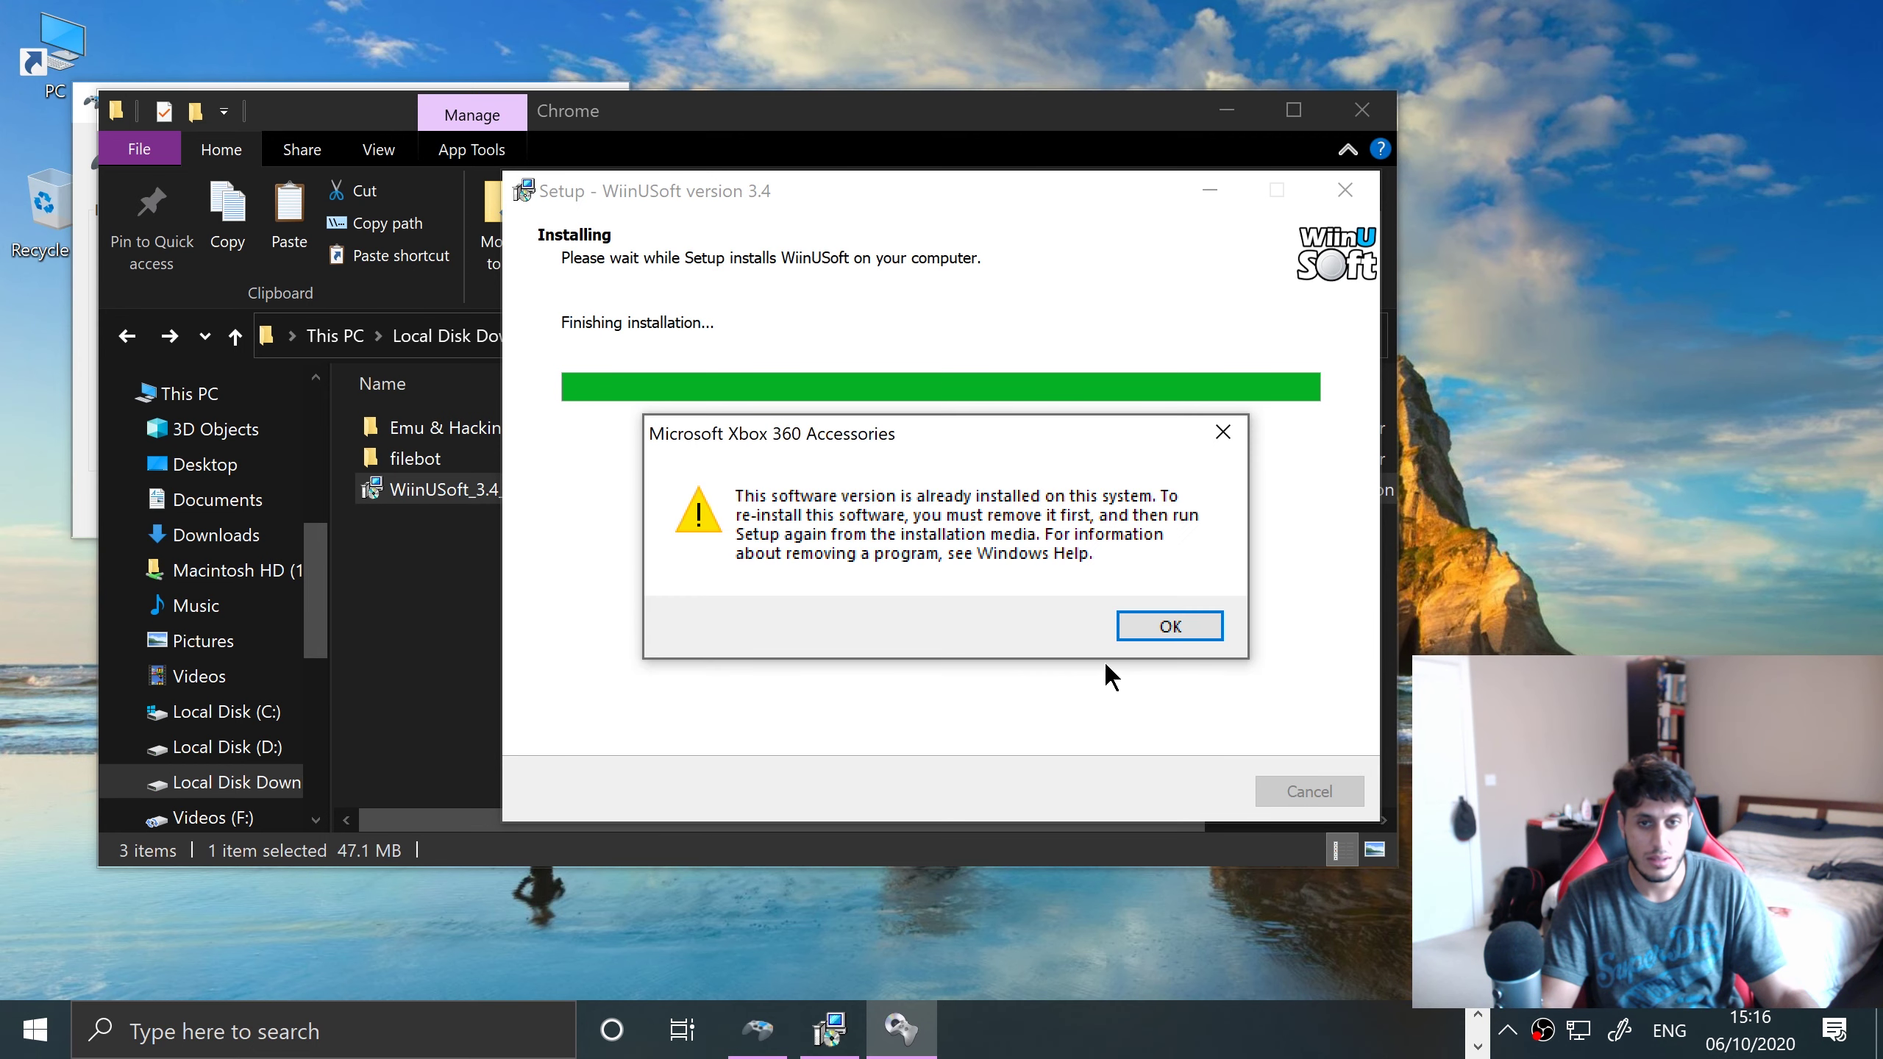
click(1169, 629)
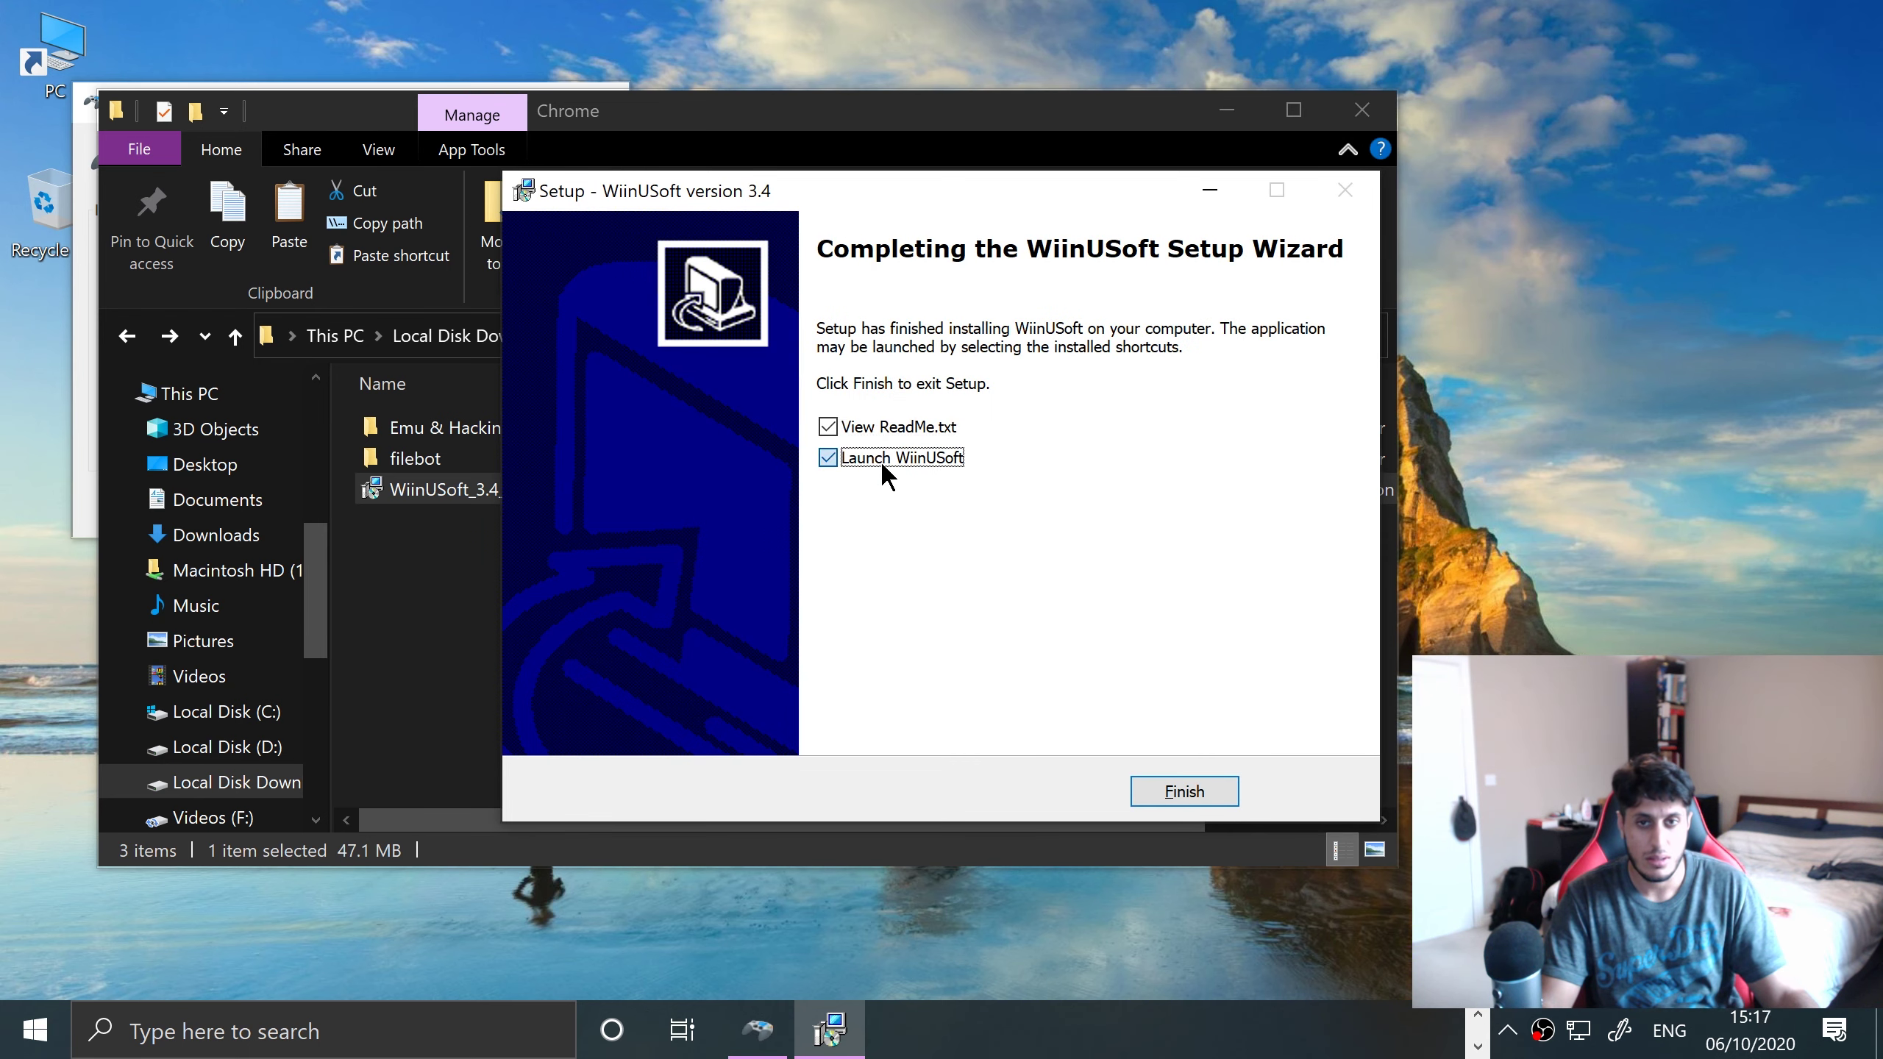
Finish the WiinUSoft setup with View ReadMe.txt disabled and Launch WiinUSoft enabled
click(882, 461)
click(886, 429)
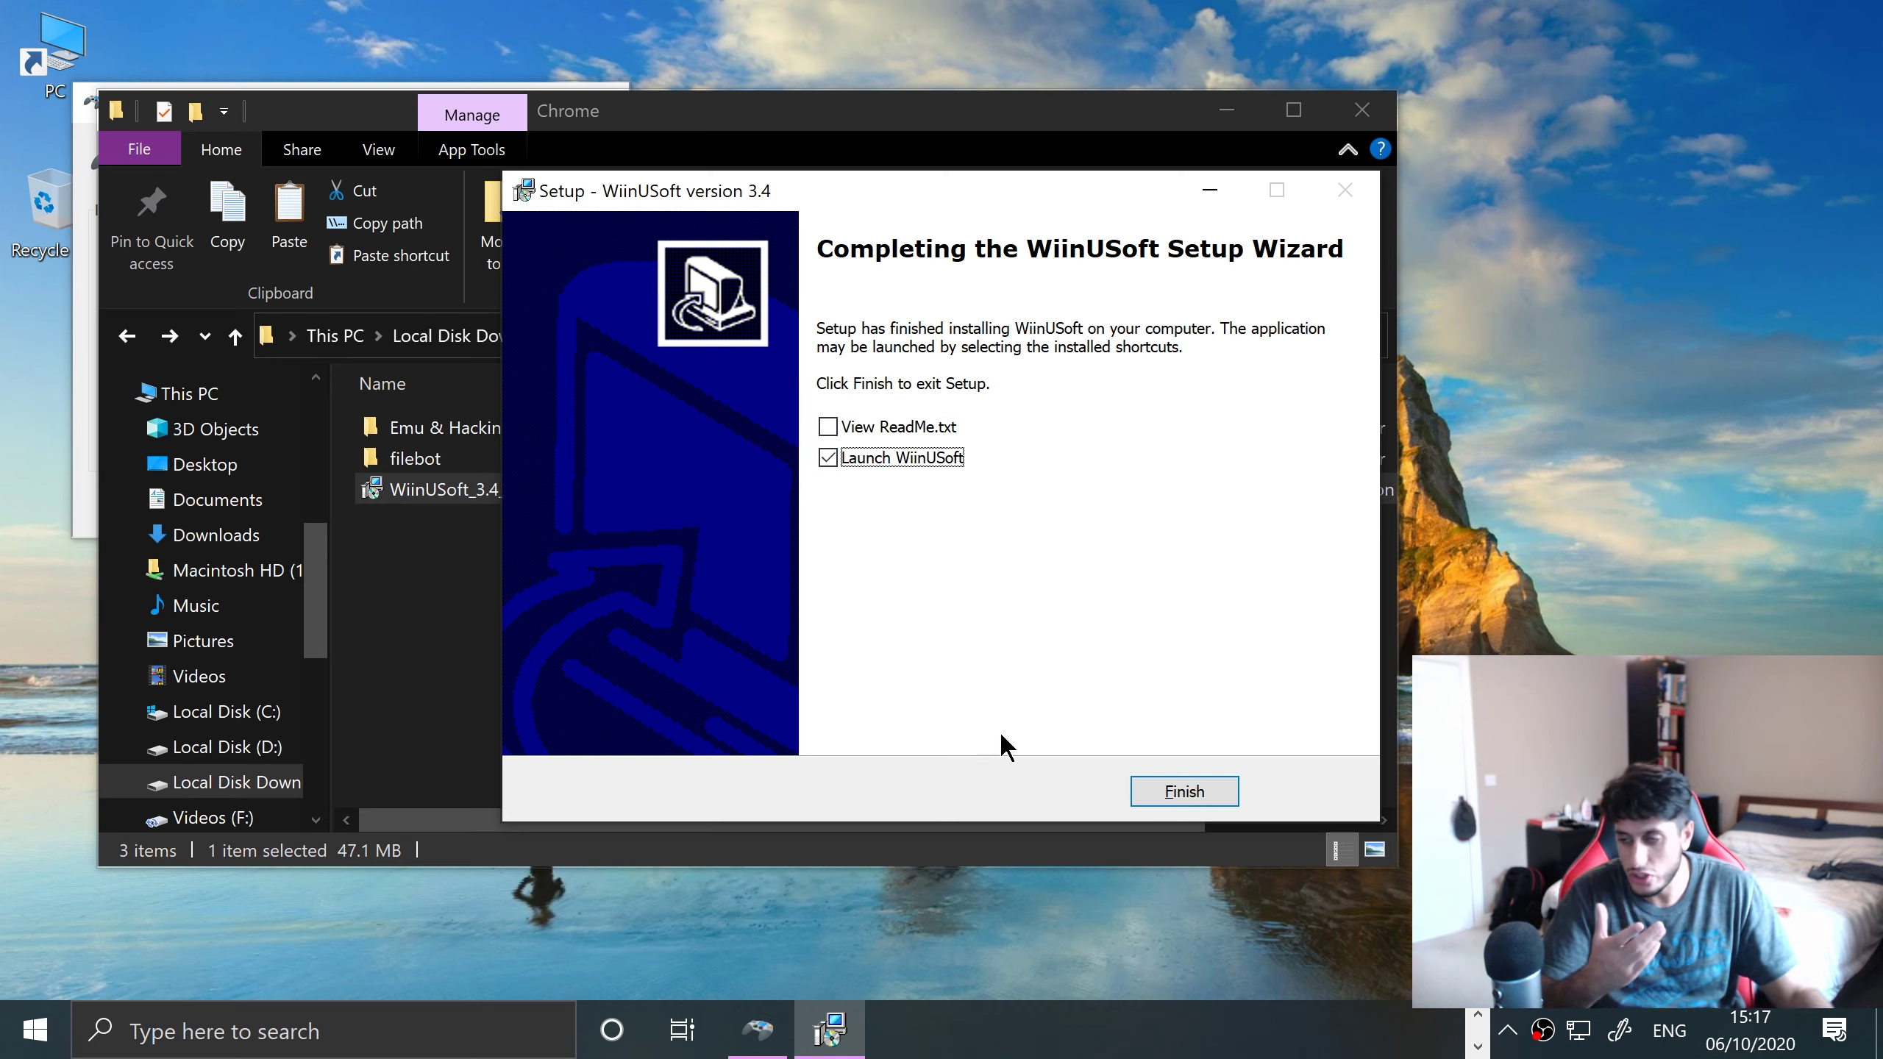
click(1179, 794)
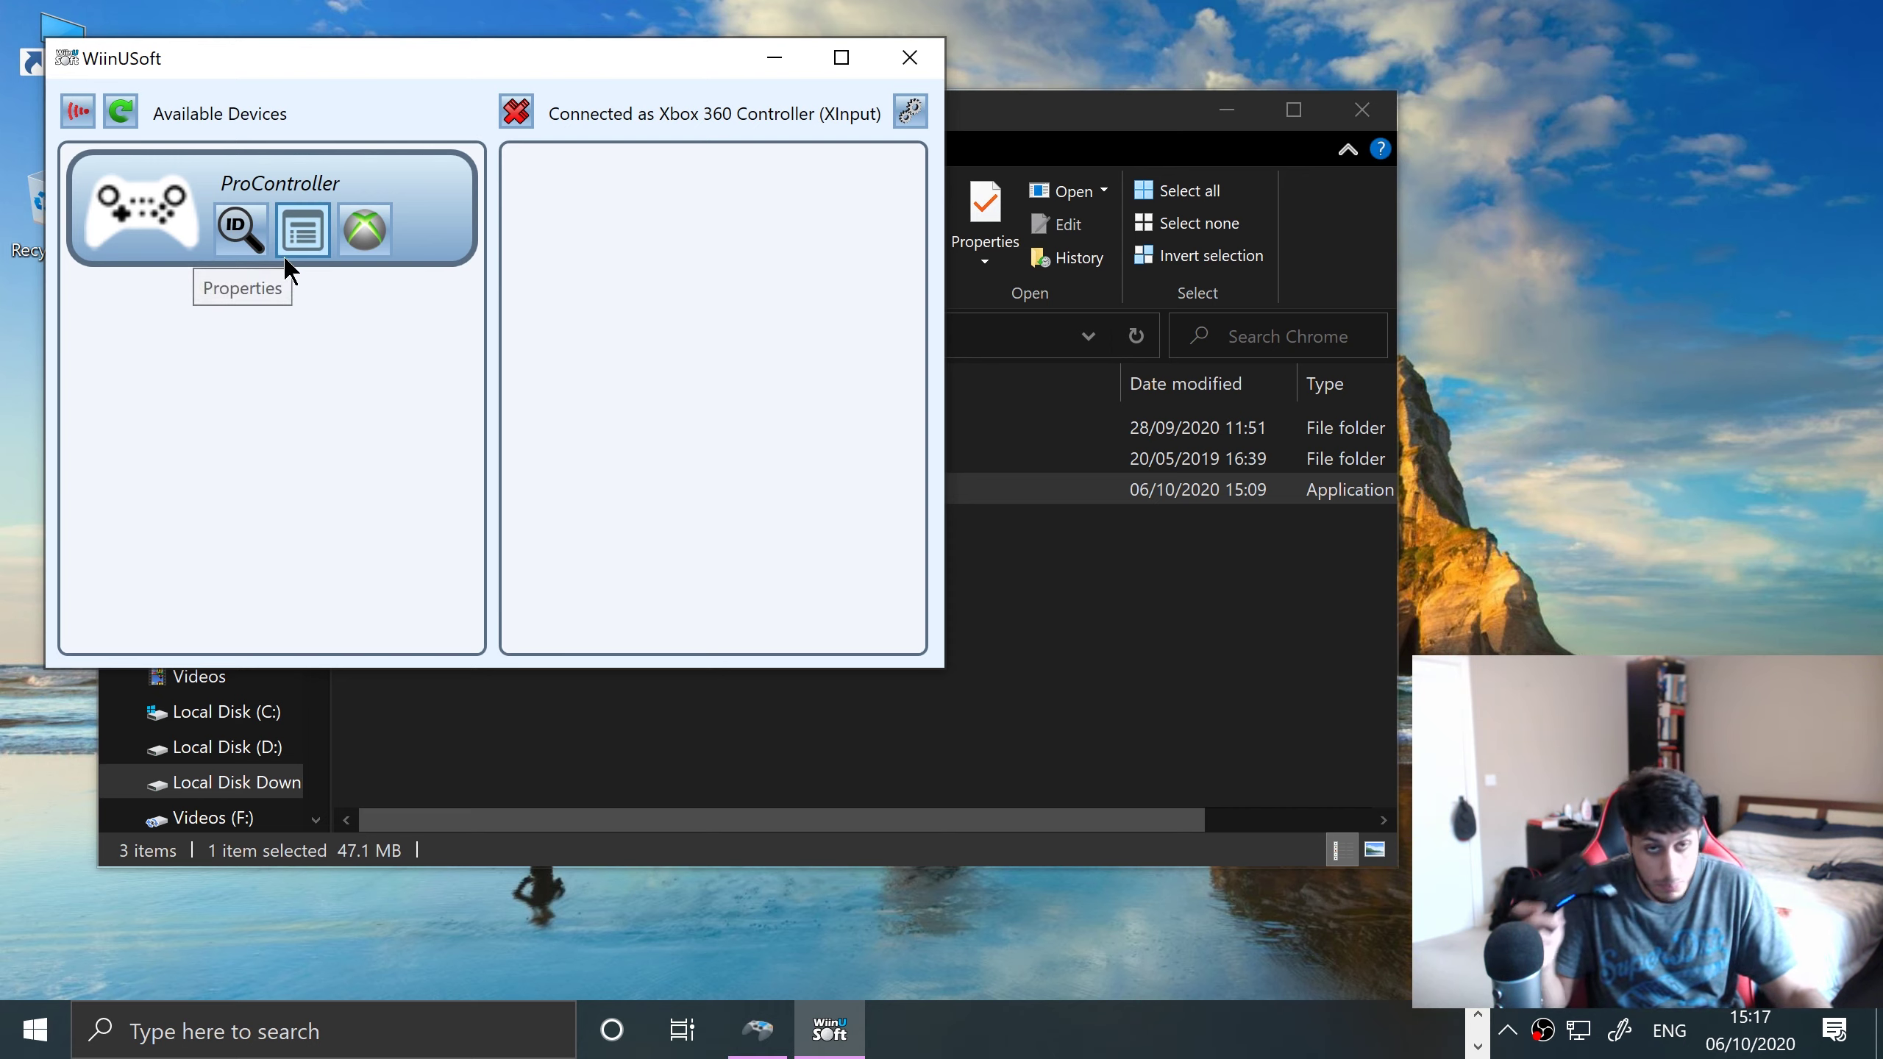
Identify the ProController in WiinUSoft, place the window beside the Game Controllers list, and connect it as Xbox 360 Controller 1
click(236, 234)
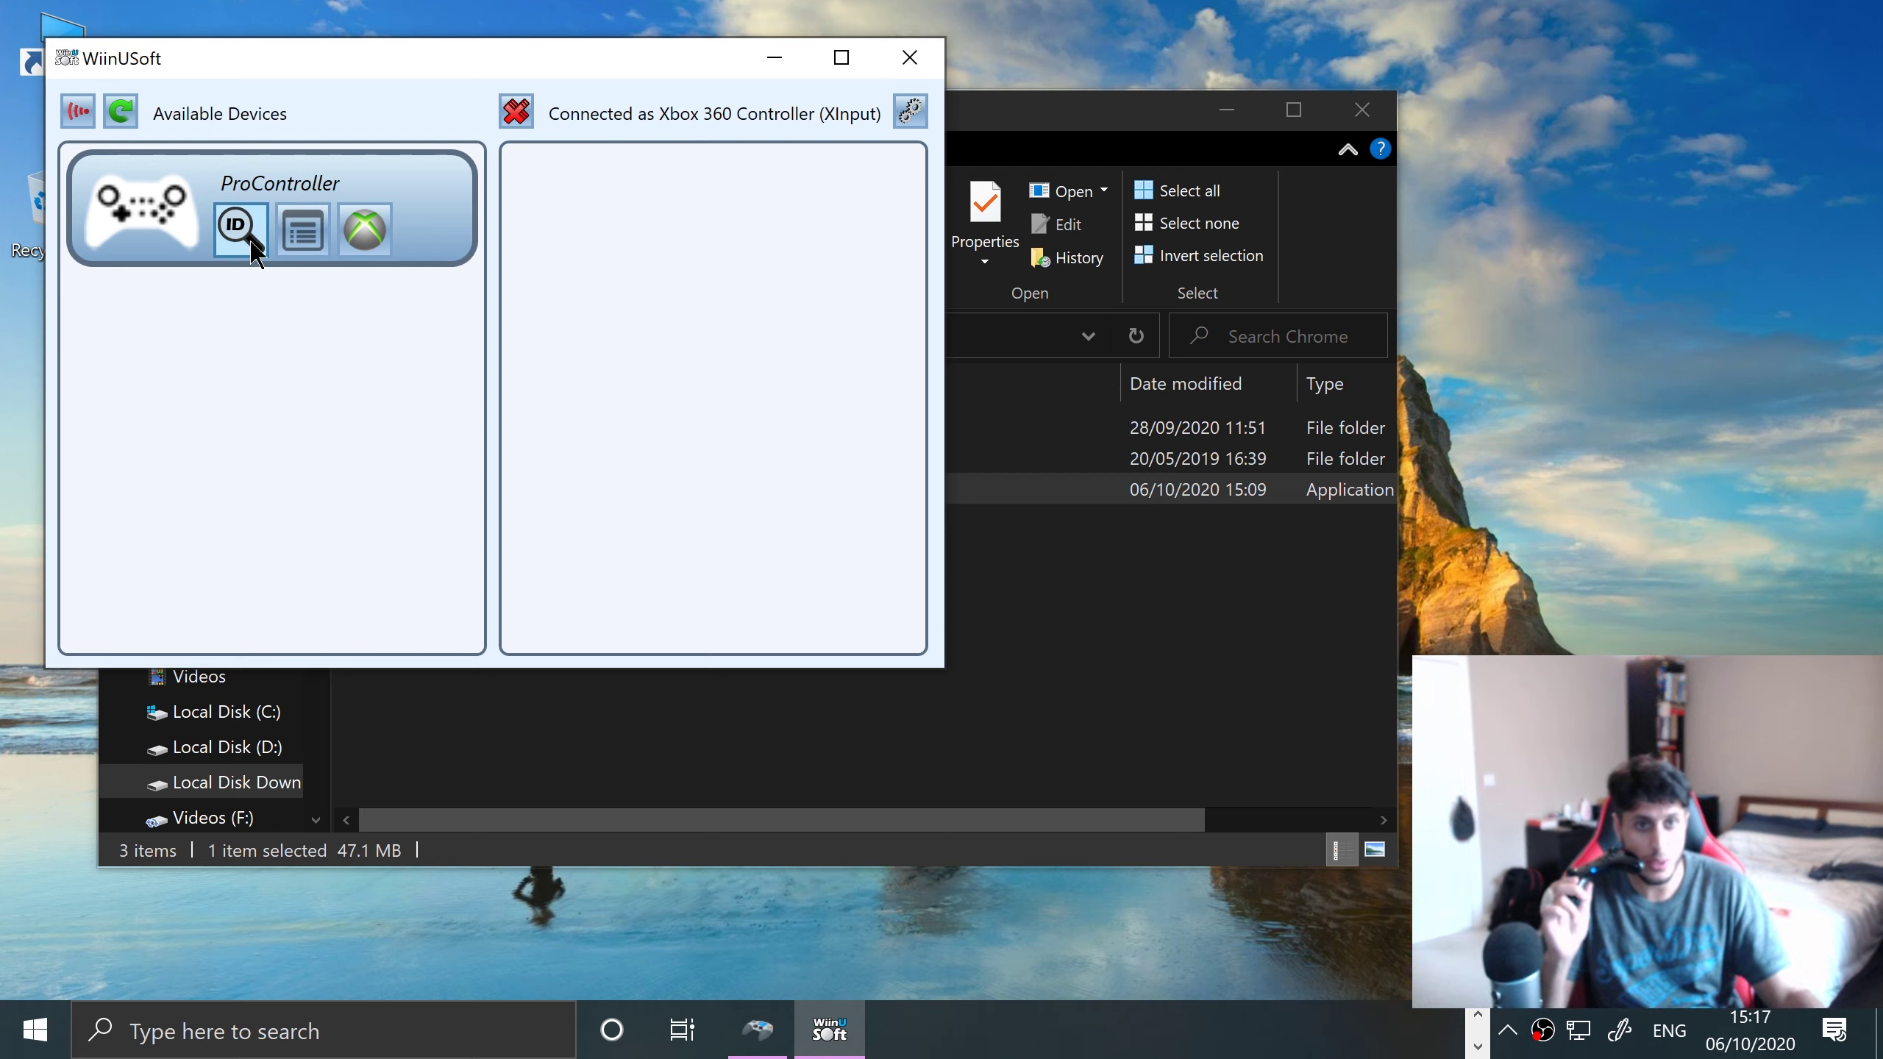
key(alt+Tab)
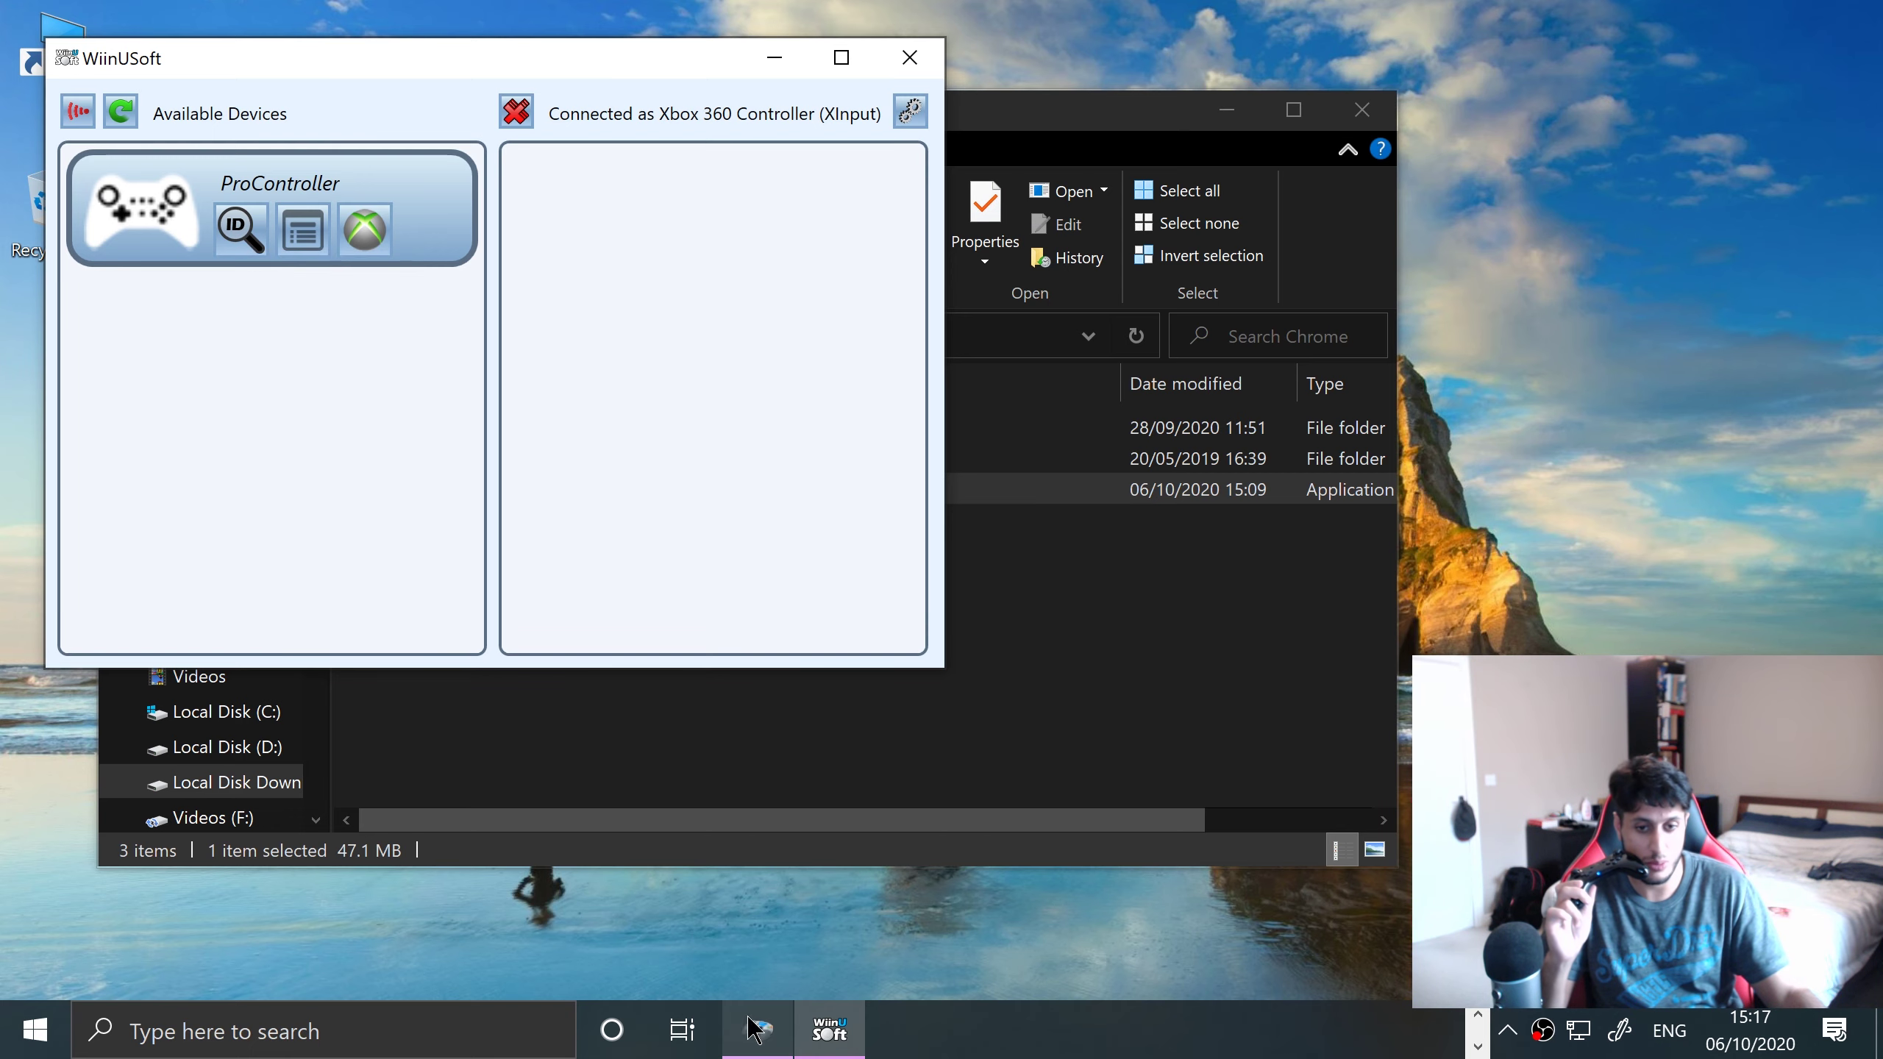
drag(367, 59, 1017, 133)
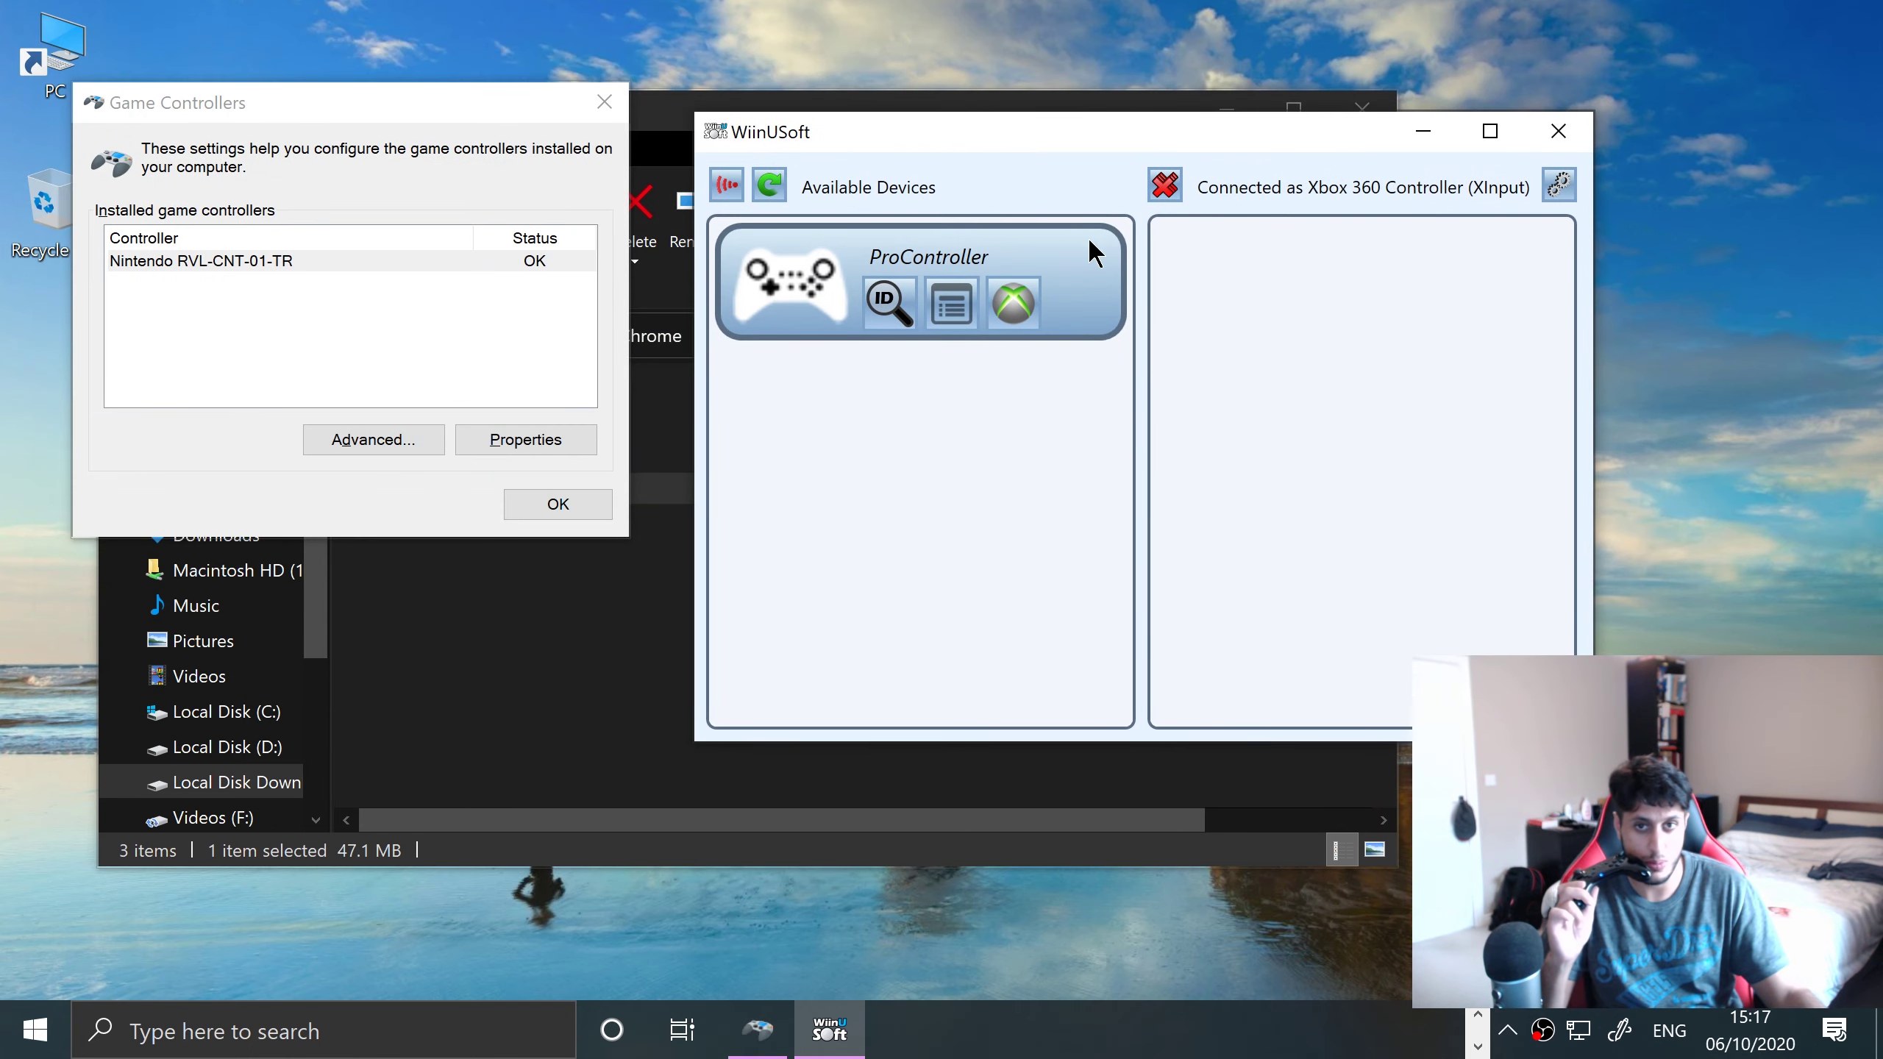
click(1013, 303)
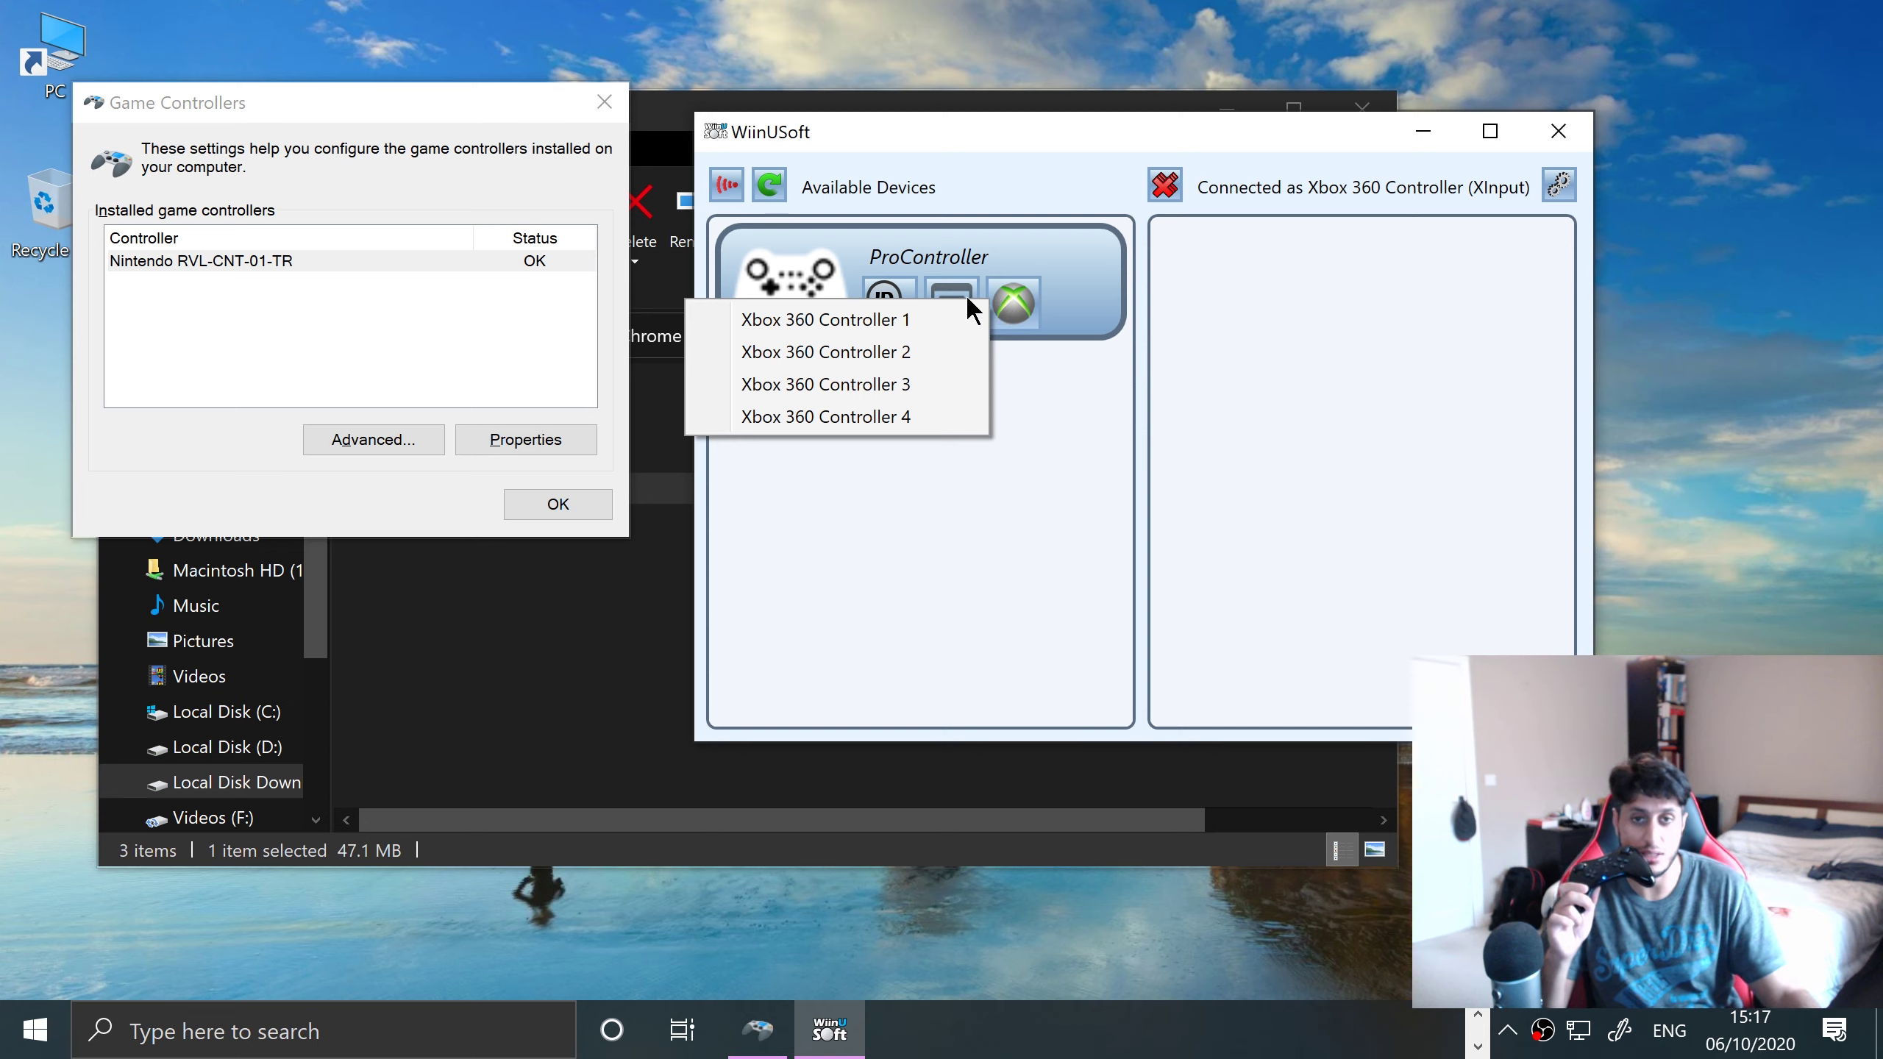
click(920, 318)
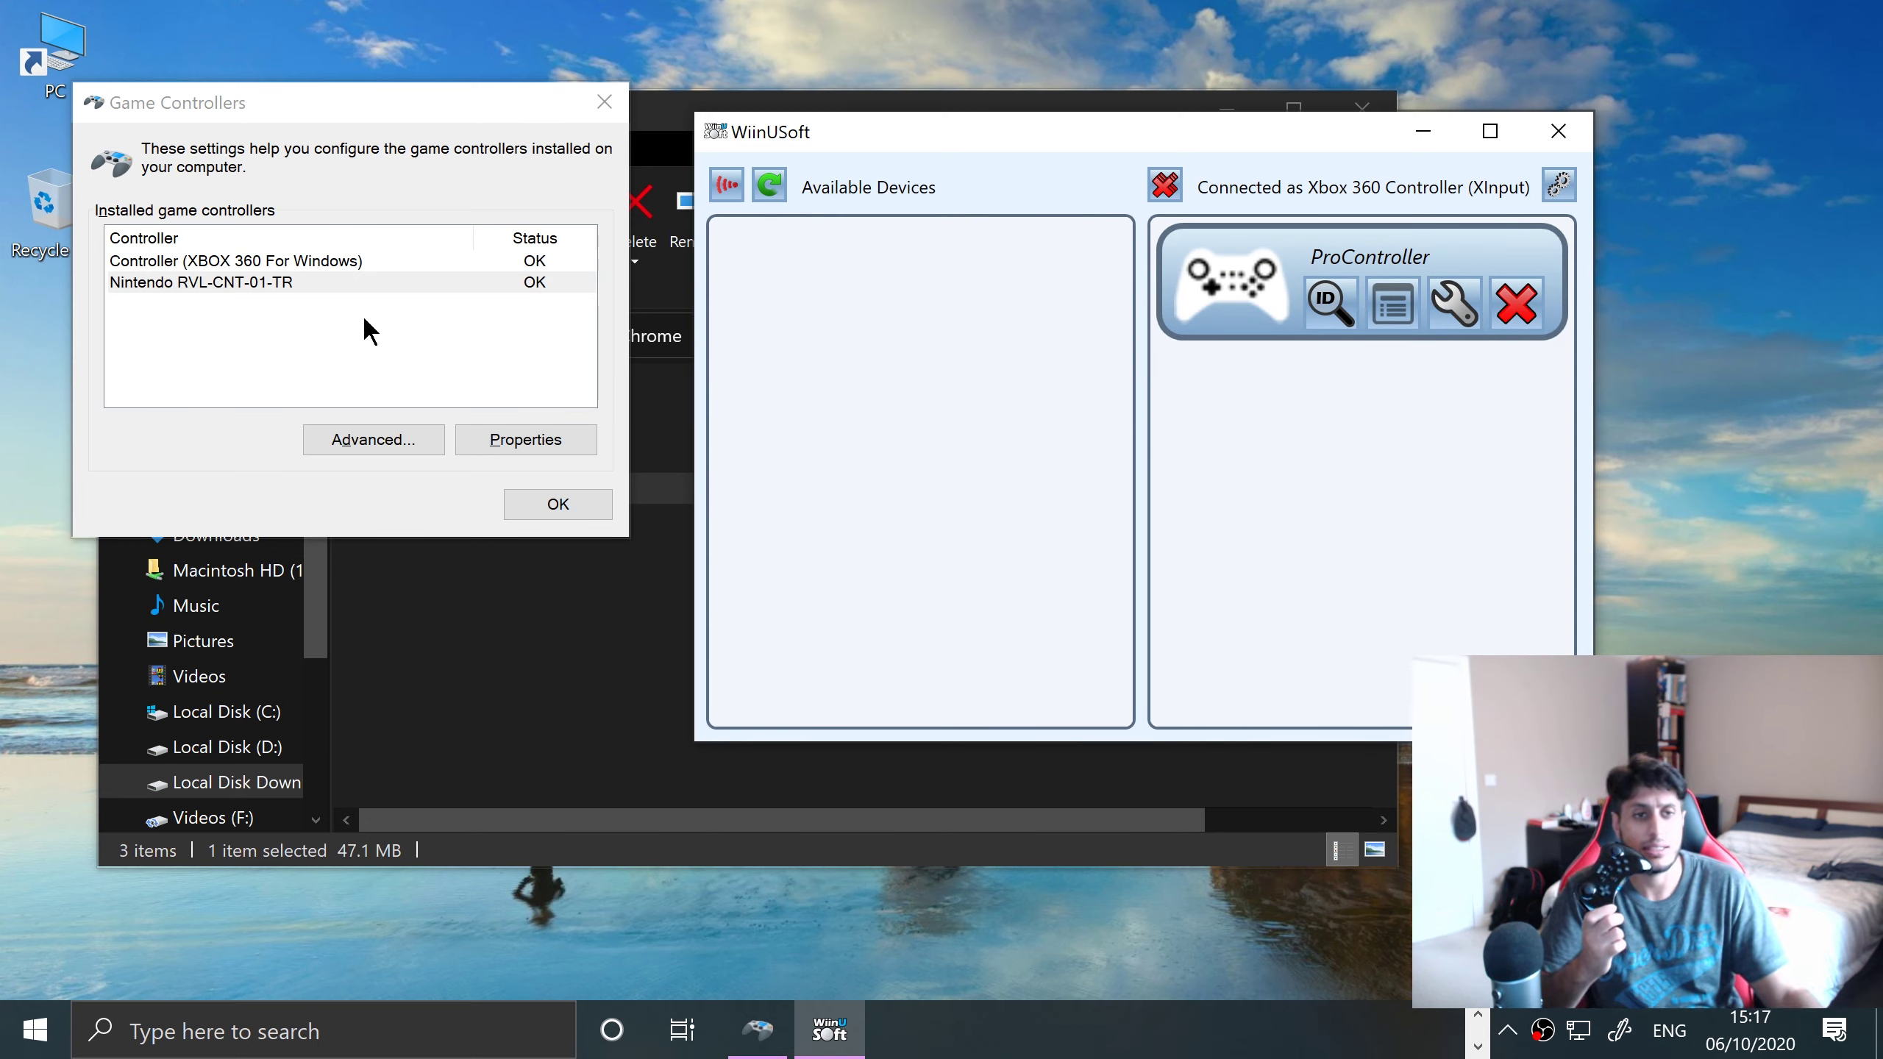
Check the test page in the properties of Controller (XBOX 360 For Windows) and close it
click(338, 263)
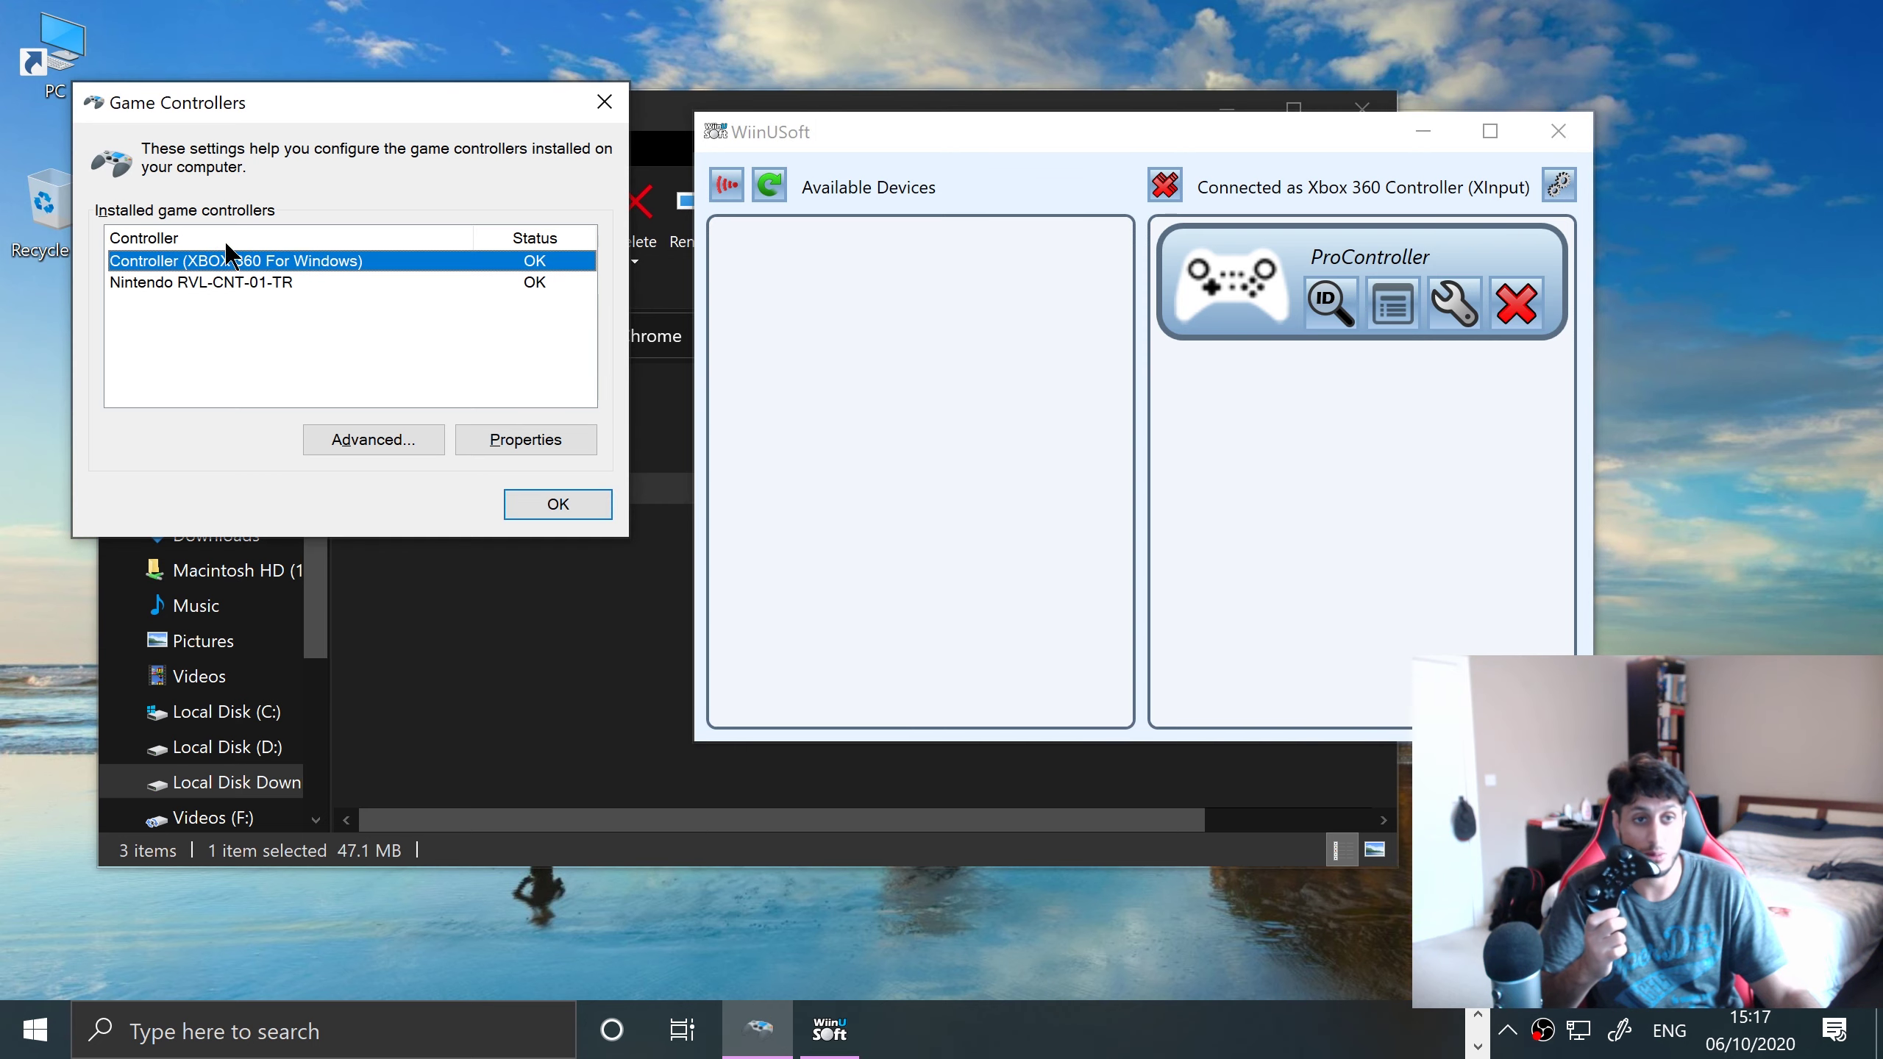
click(511, 439)
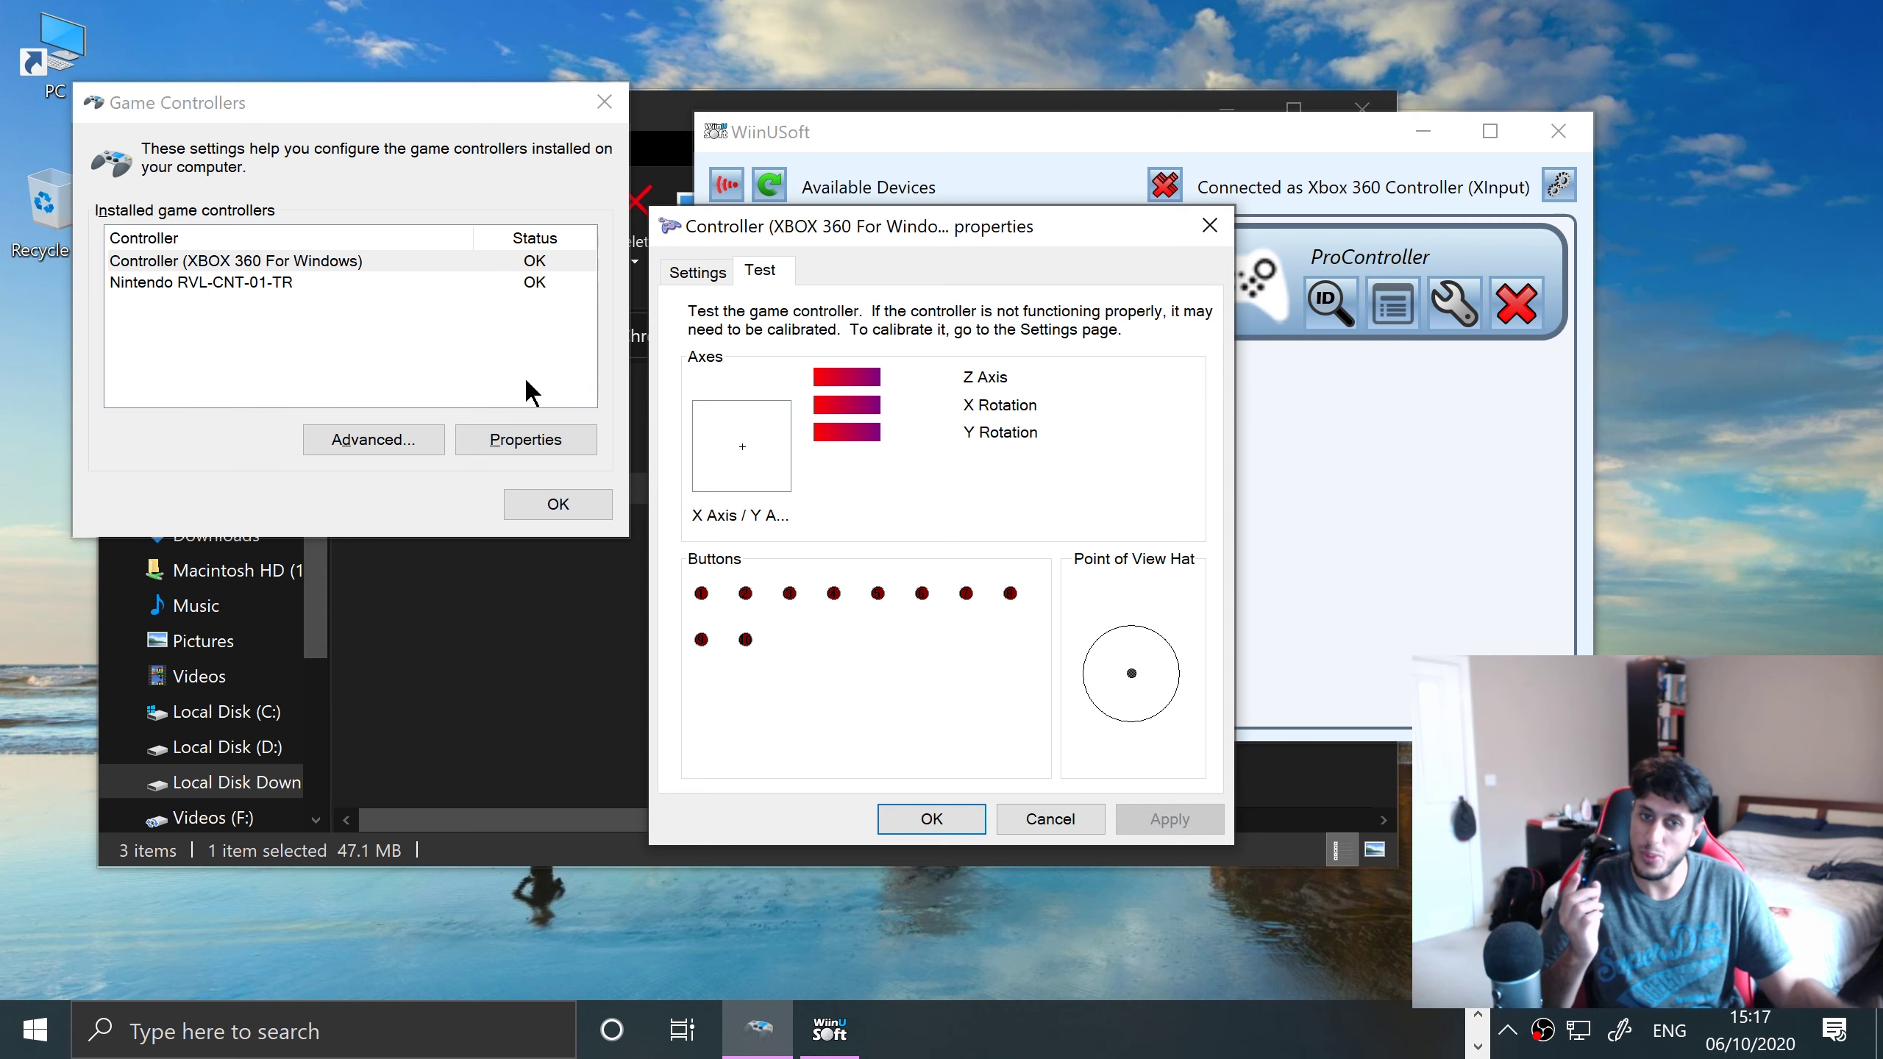
click(956, 822)
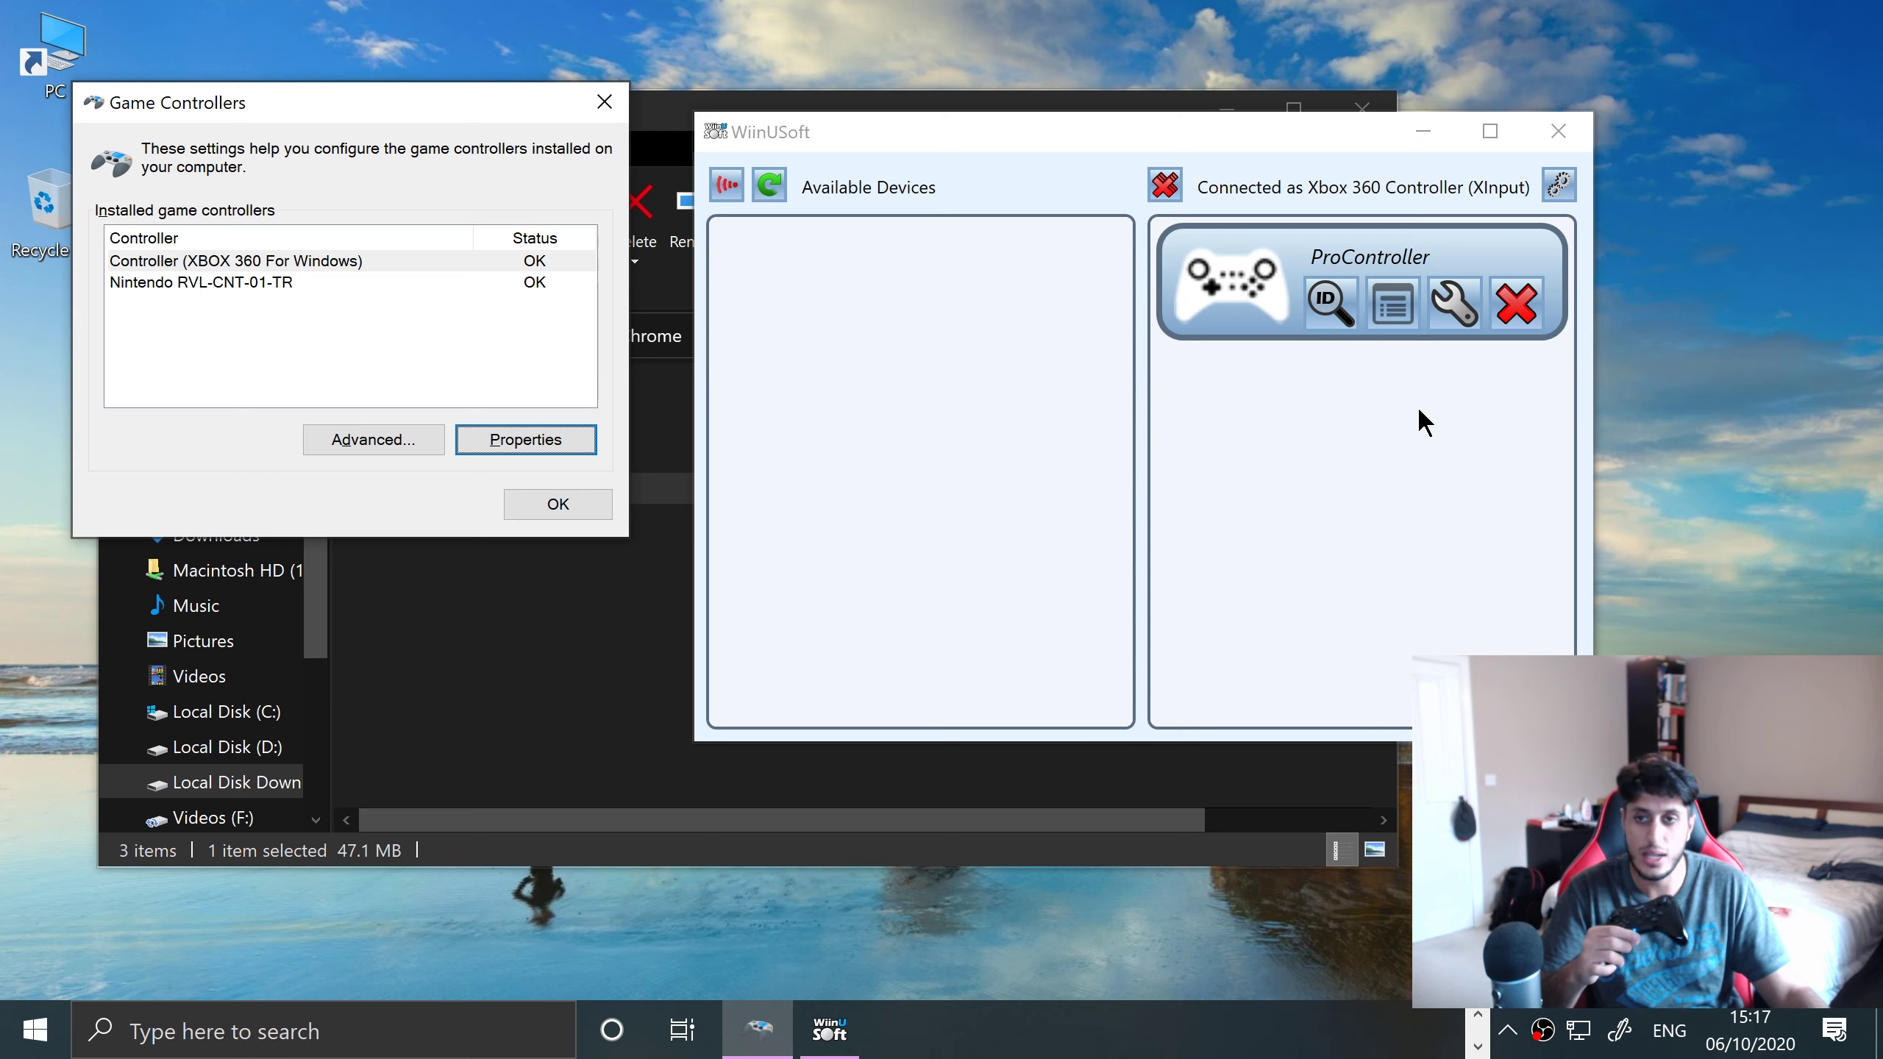
Disconnect the ProController in WiinUSoft and reconnect it as Xbox 360 Controller 1
click(1521, 327)
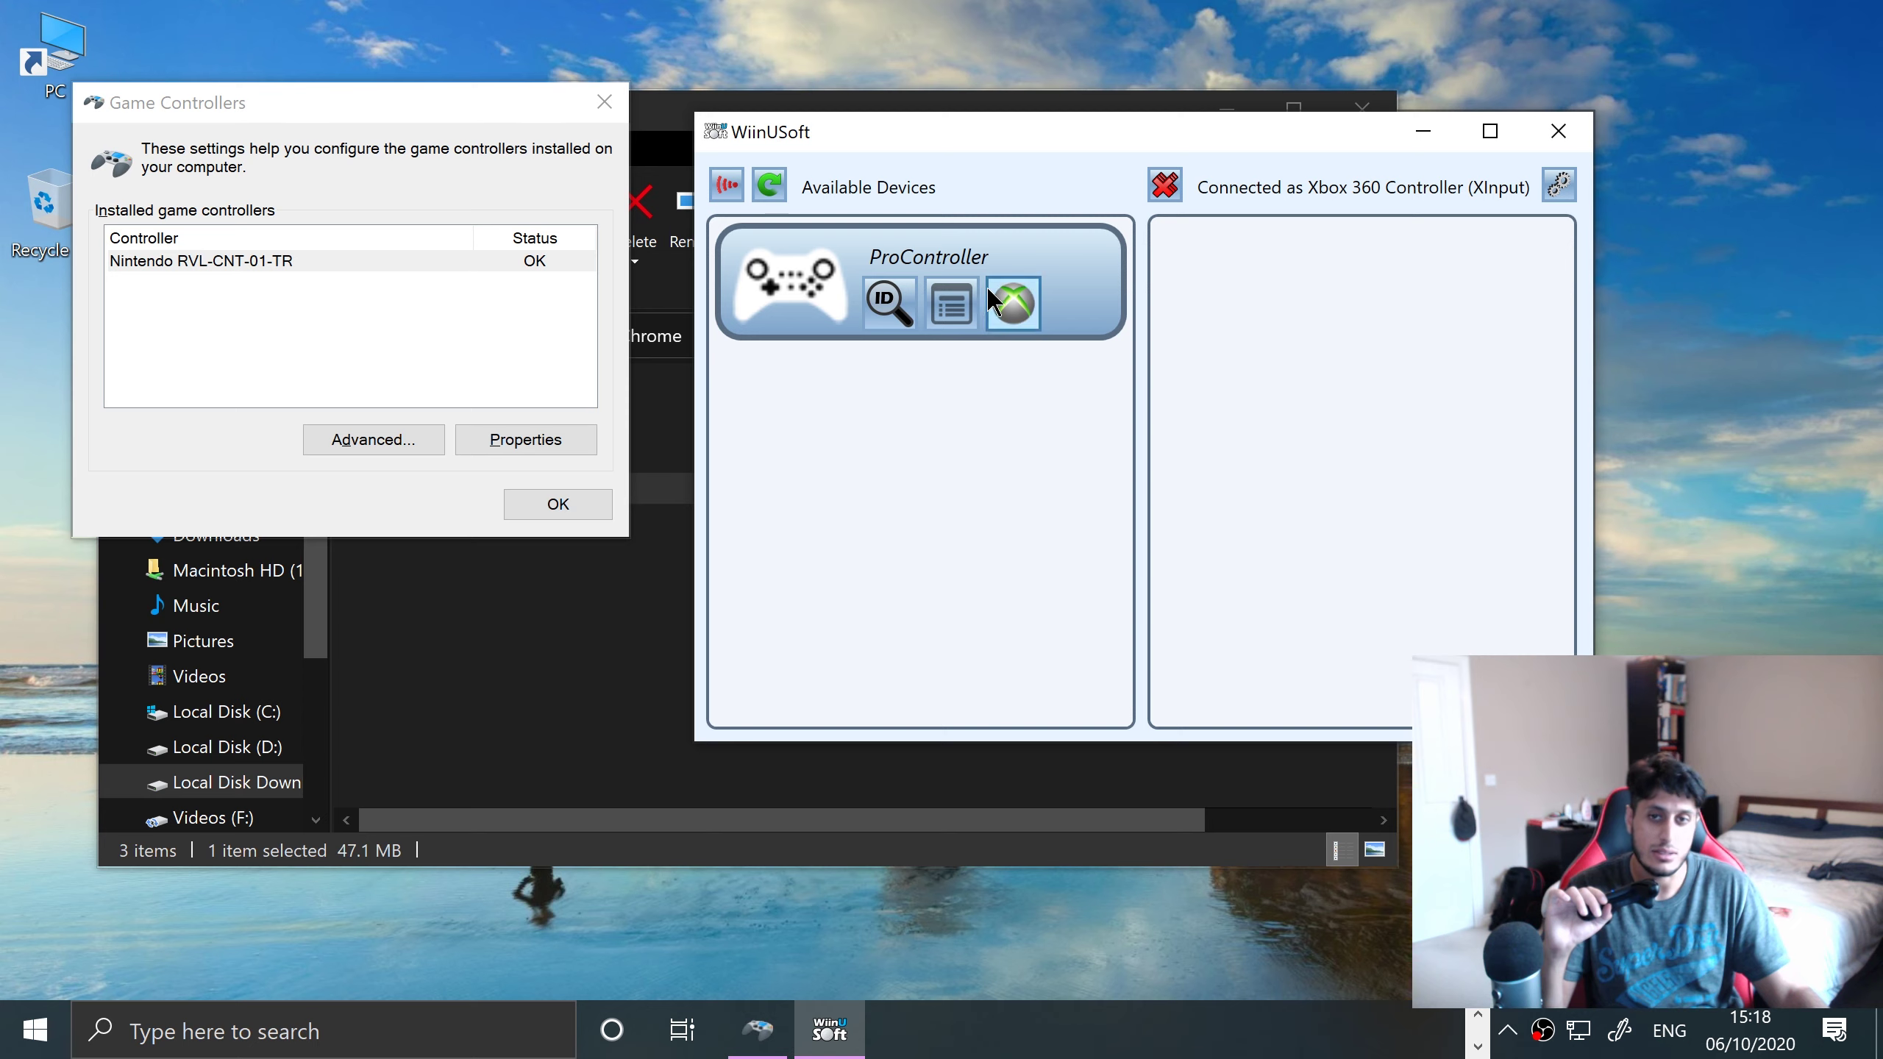
click(997, 302)
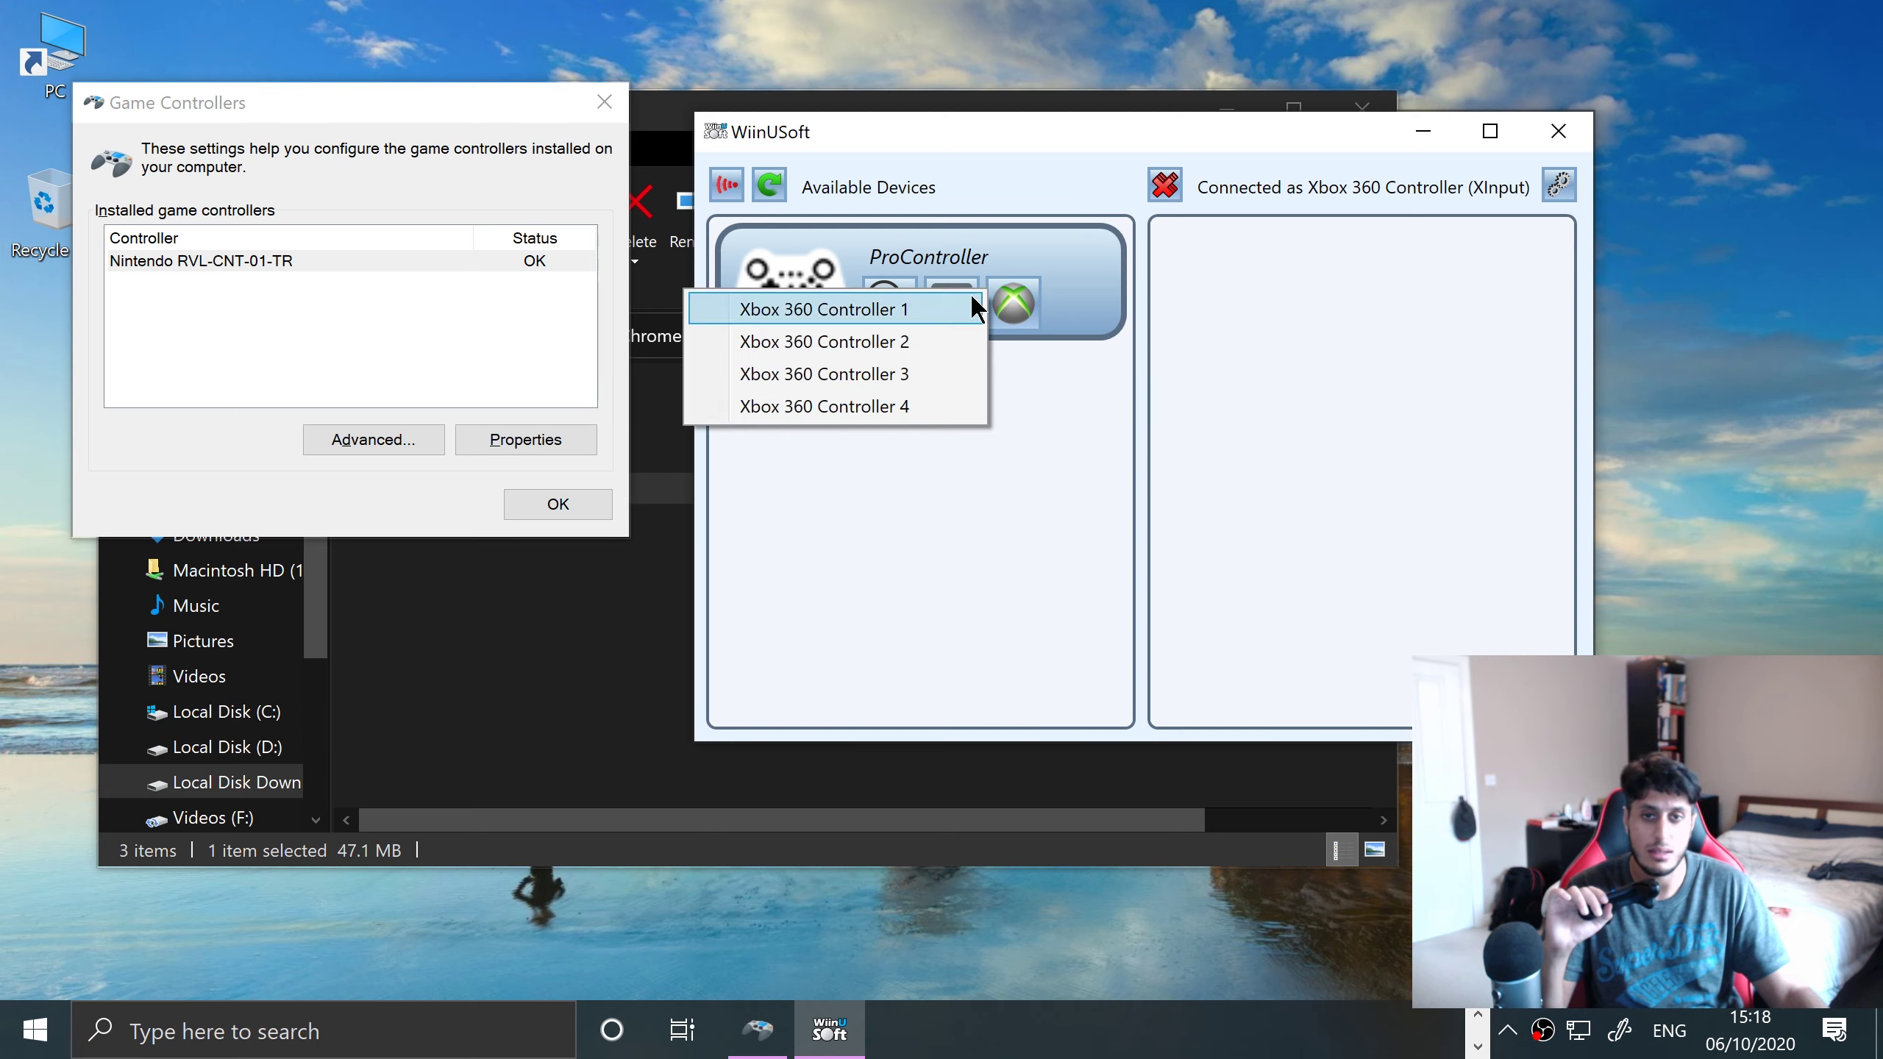
click(893, 306)
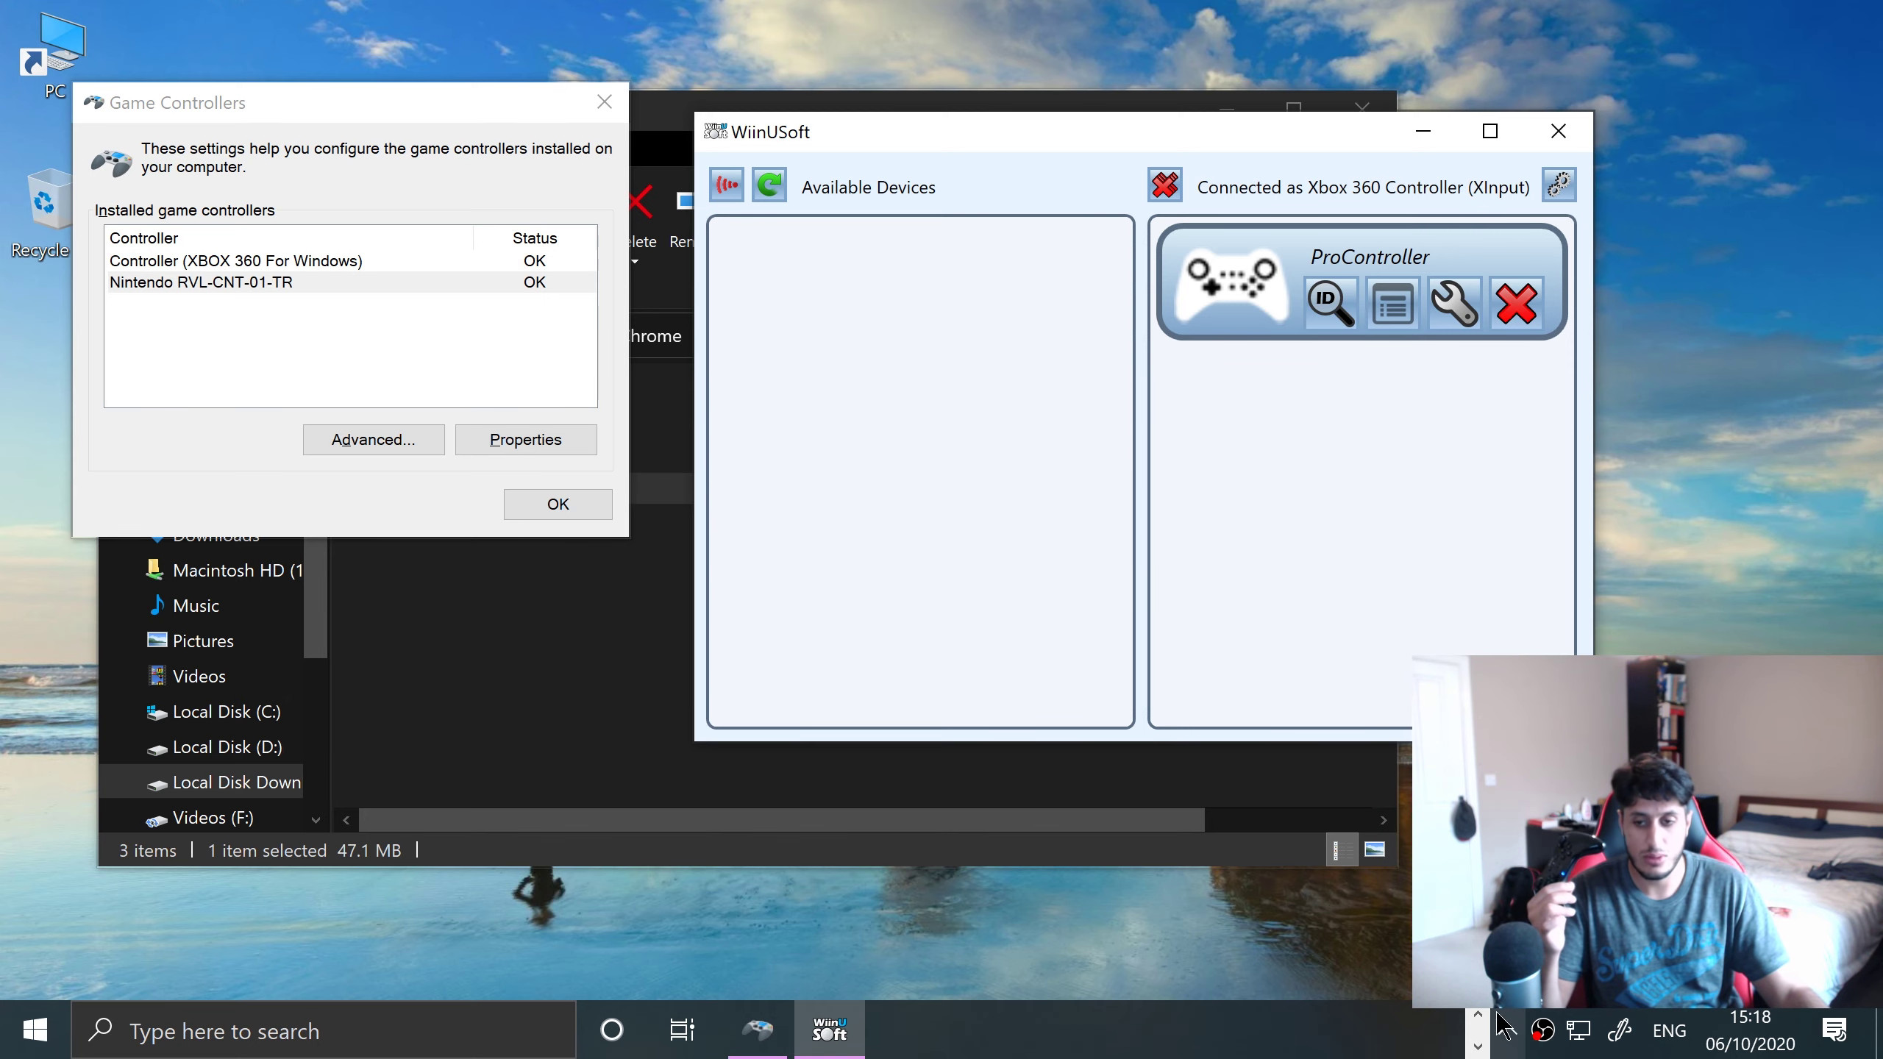
Launch cxbx.exe from the Emu & Hacking > Xbox > Emulators > CxbxReloaded folder and open the emulator's input configuration
click(939, 783)
double_click(491, 427)
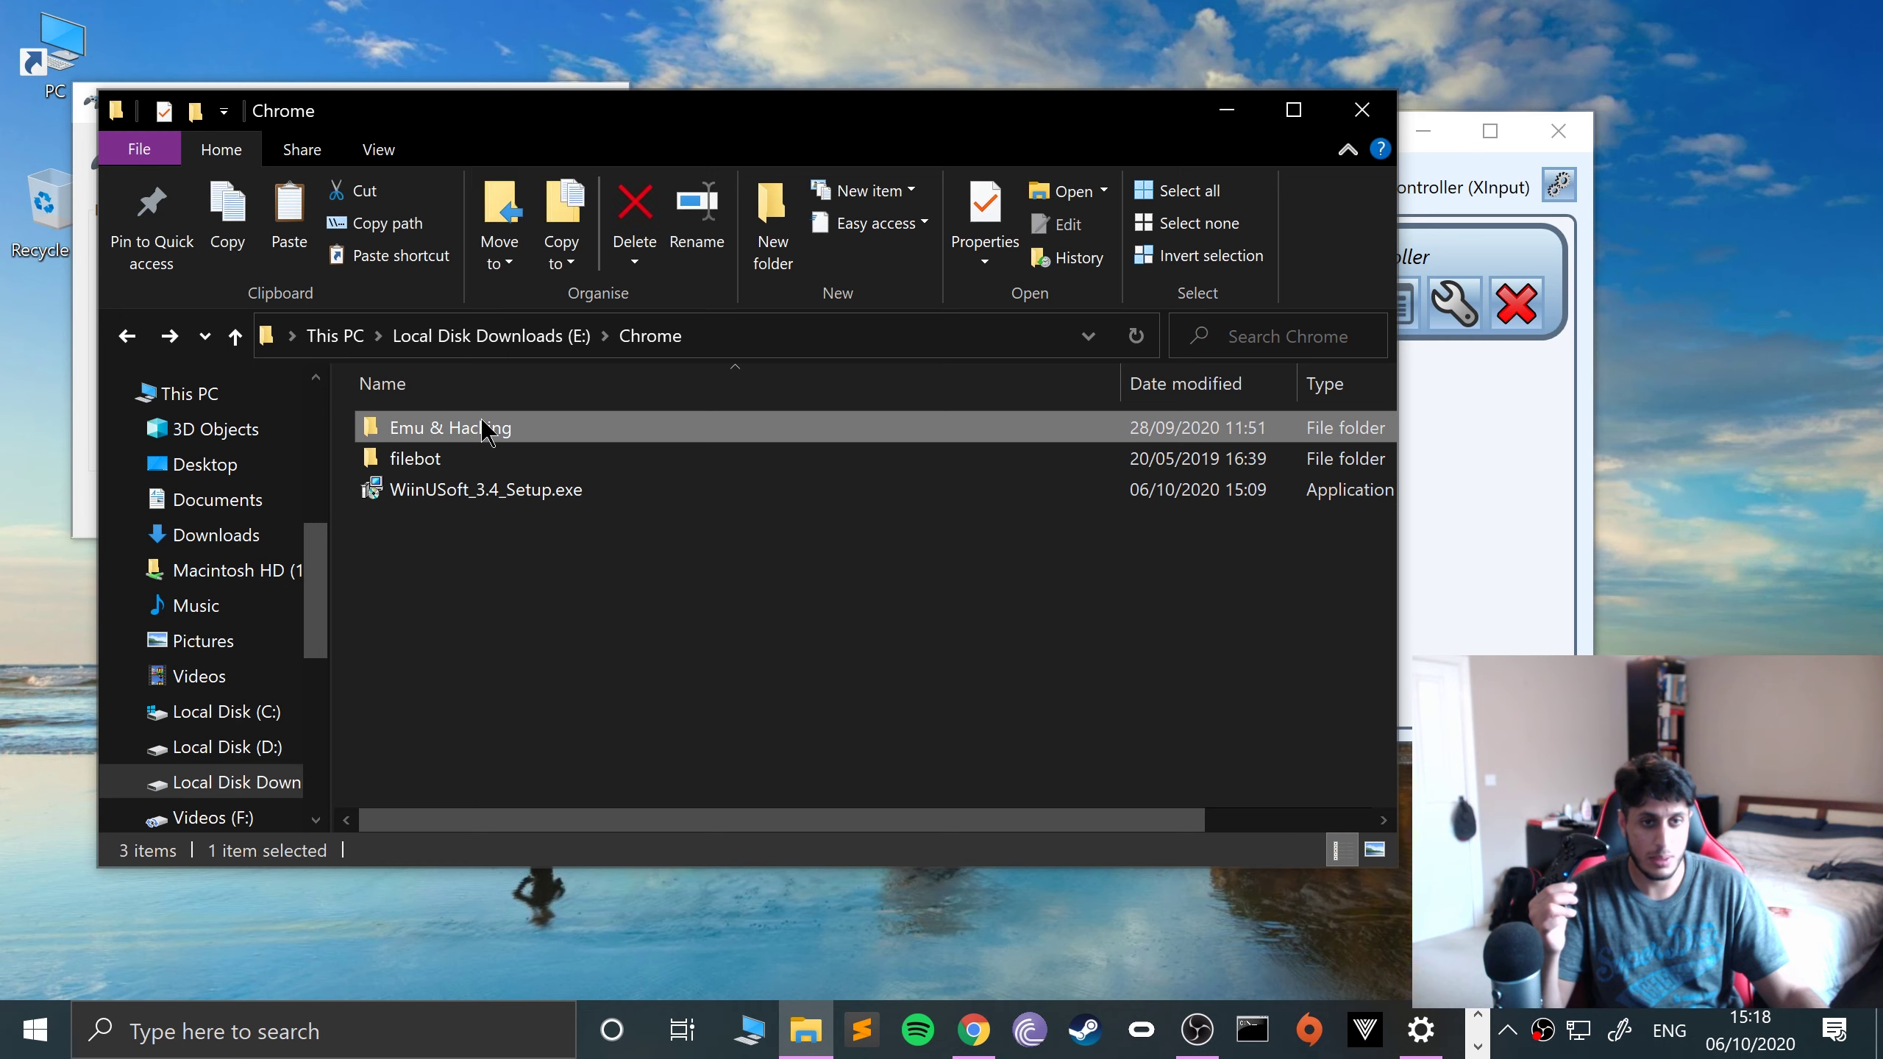
double_click(406, 582)
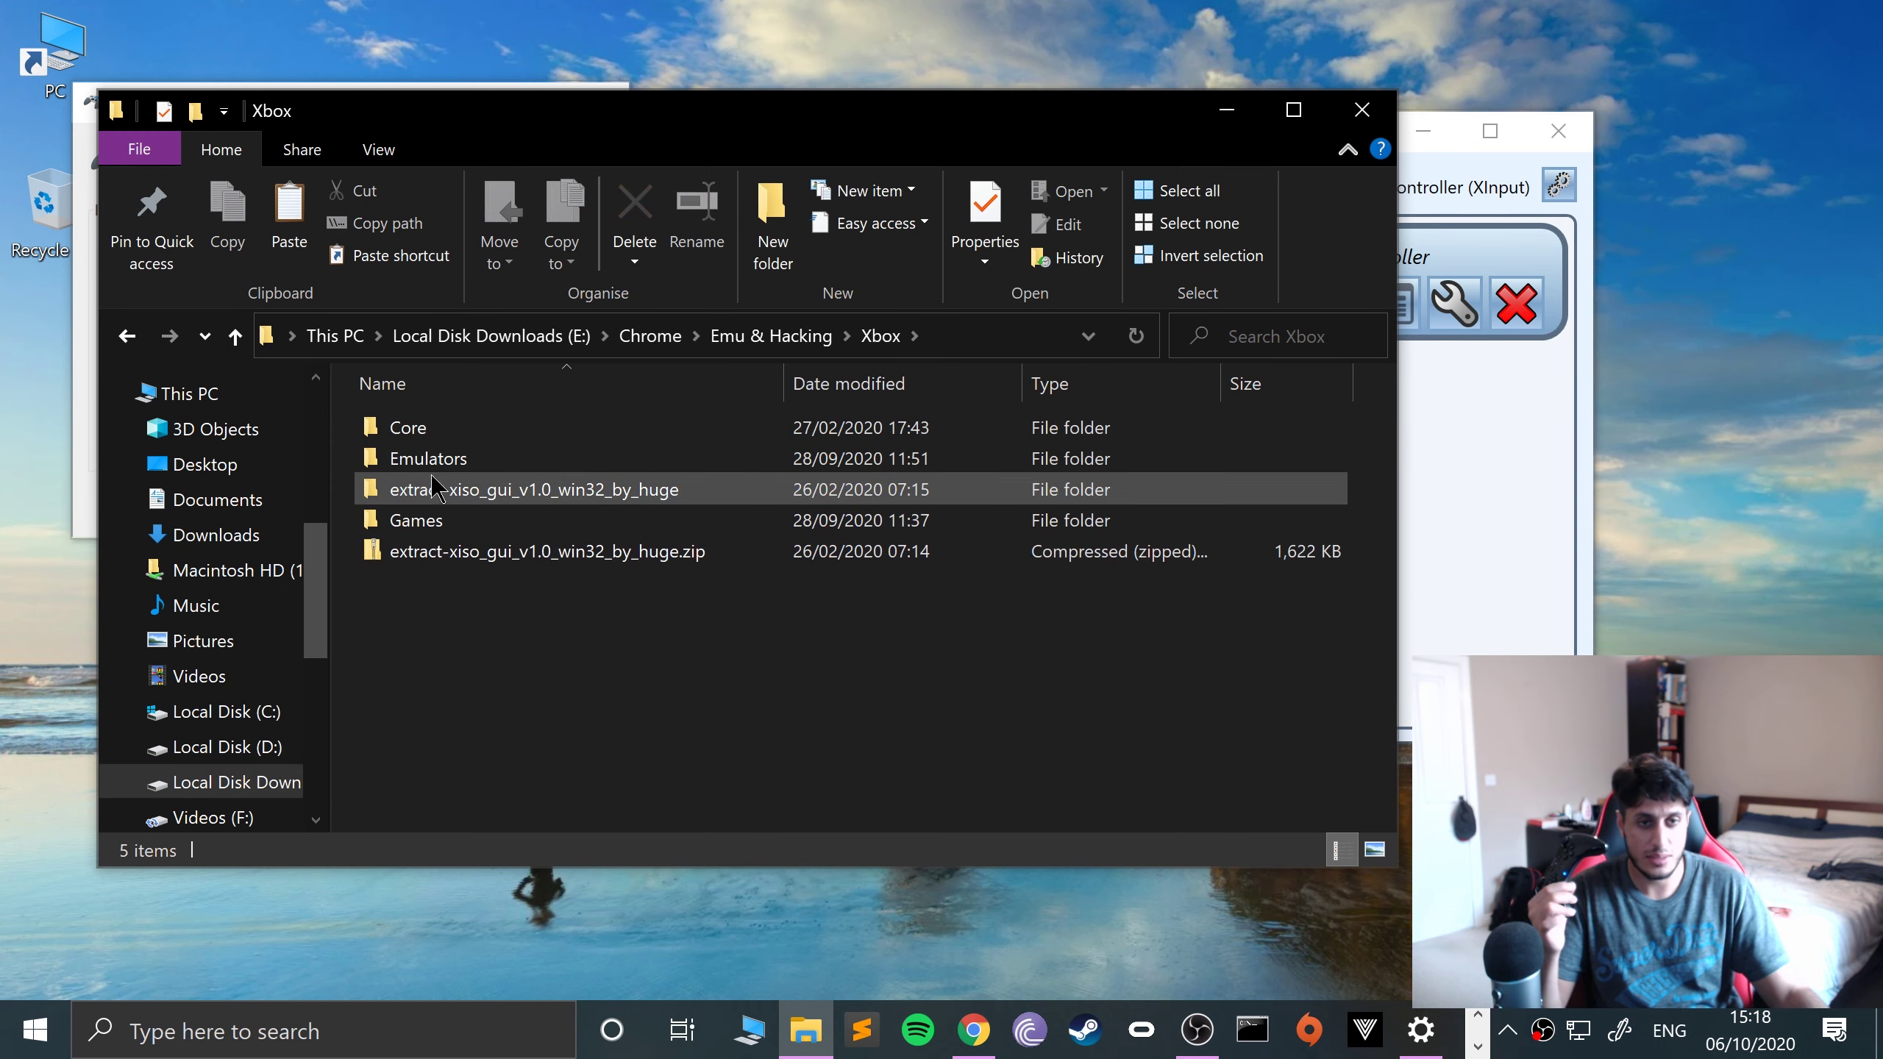
click(431, 468)
double_click(430, 469)
double_click(420, 431)
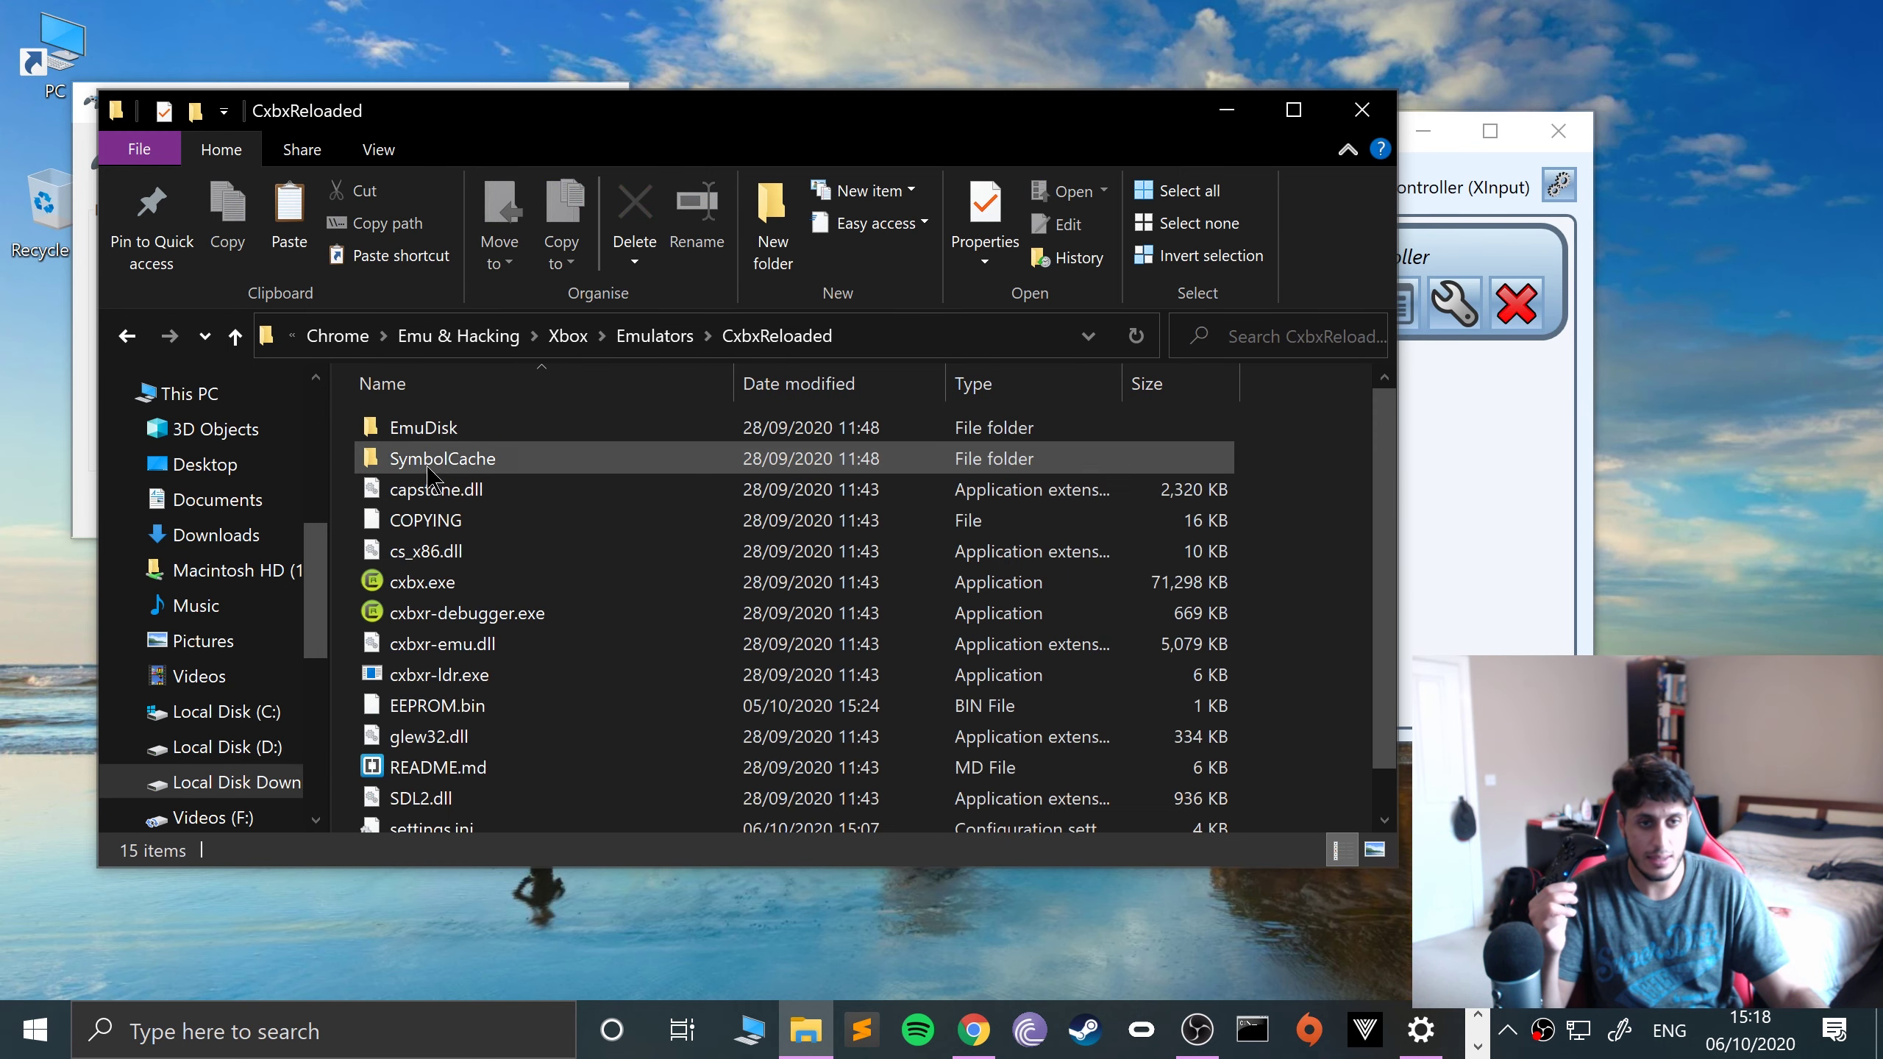
double_click(445, 583)
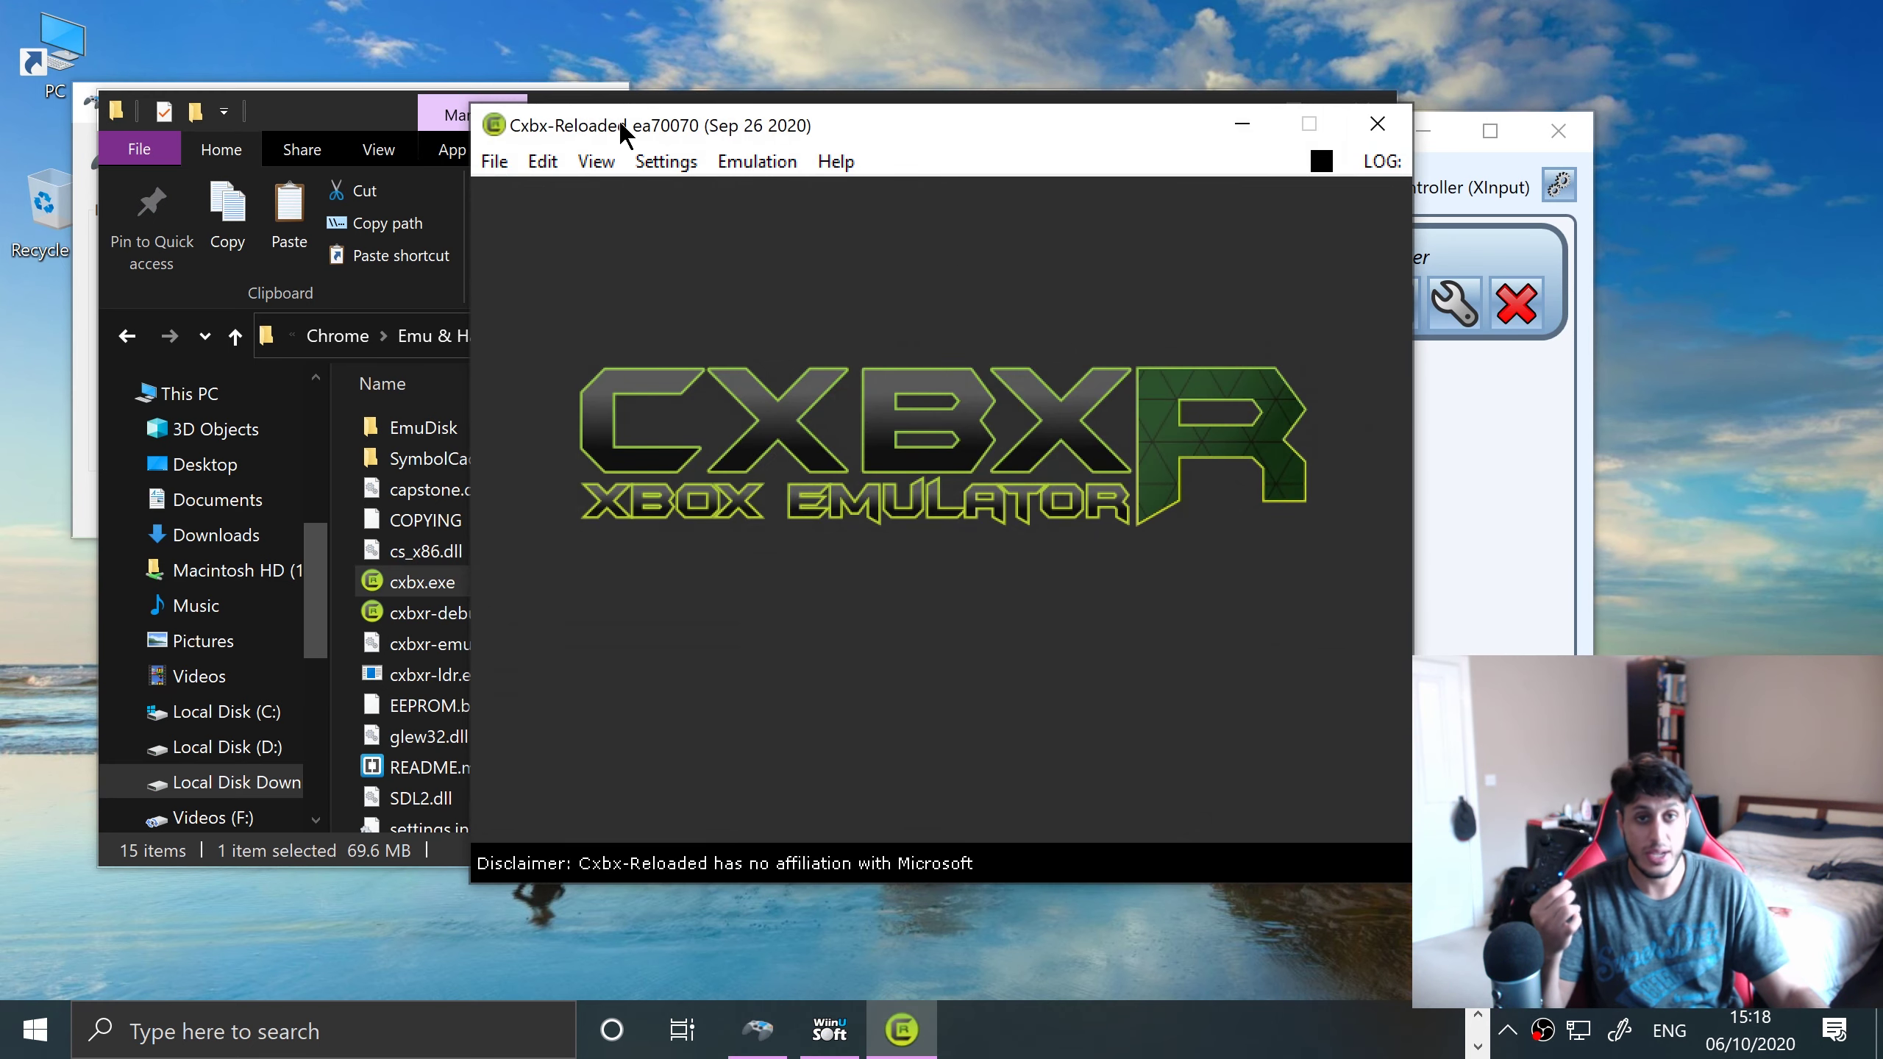
click(653, 165)
click(672, 195)
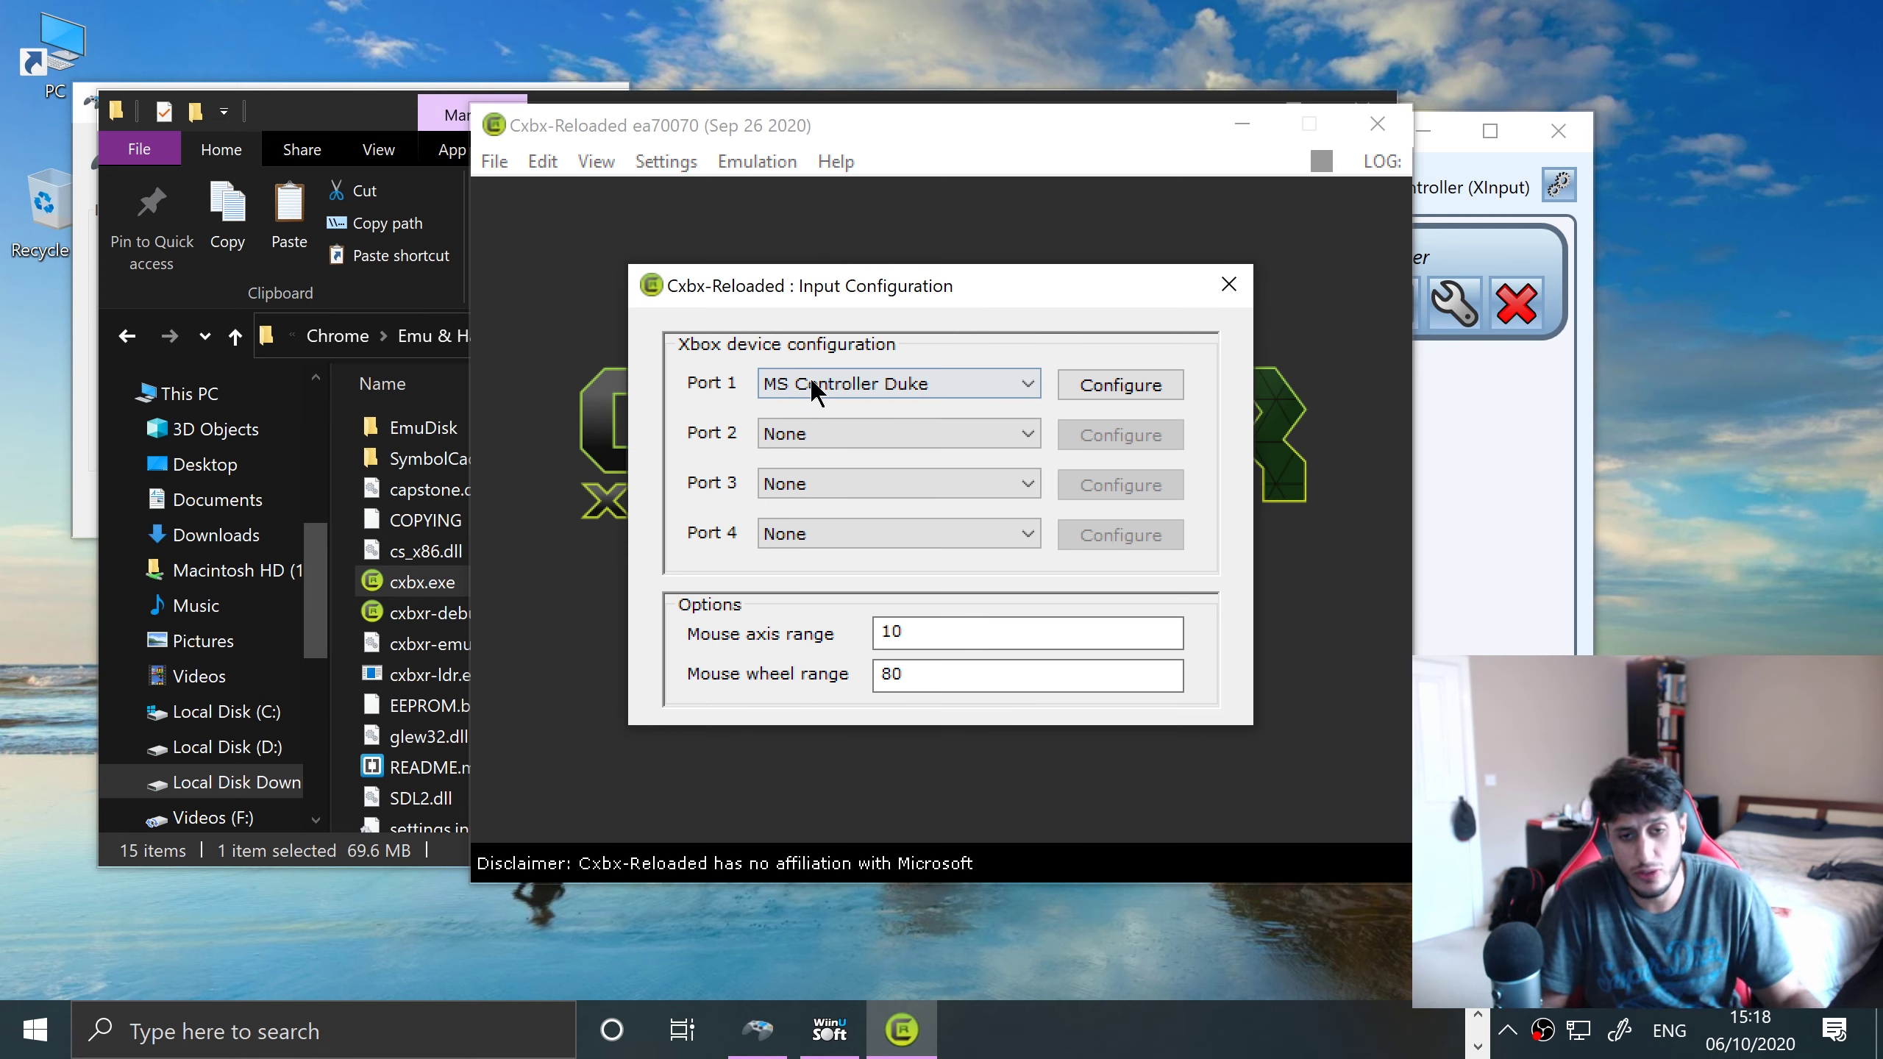
Keep MS Controller Duke on Port 1, open its configuration and choose XInput/0/Gamepad as the device
click(851, 392)
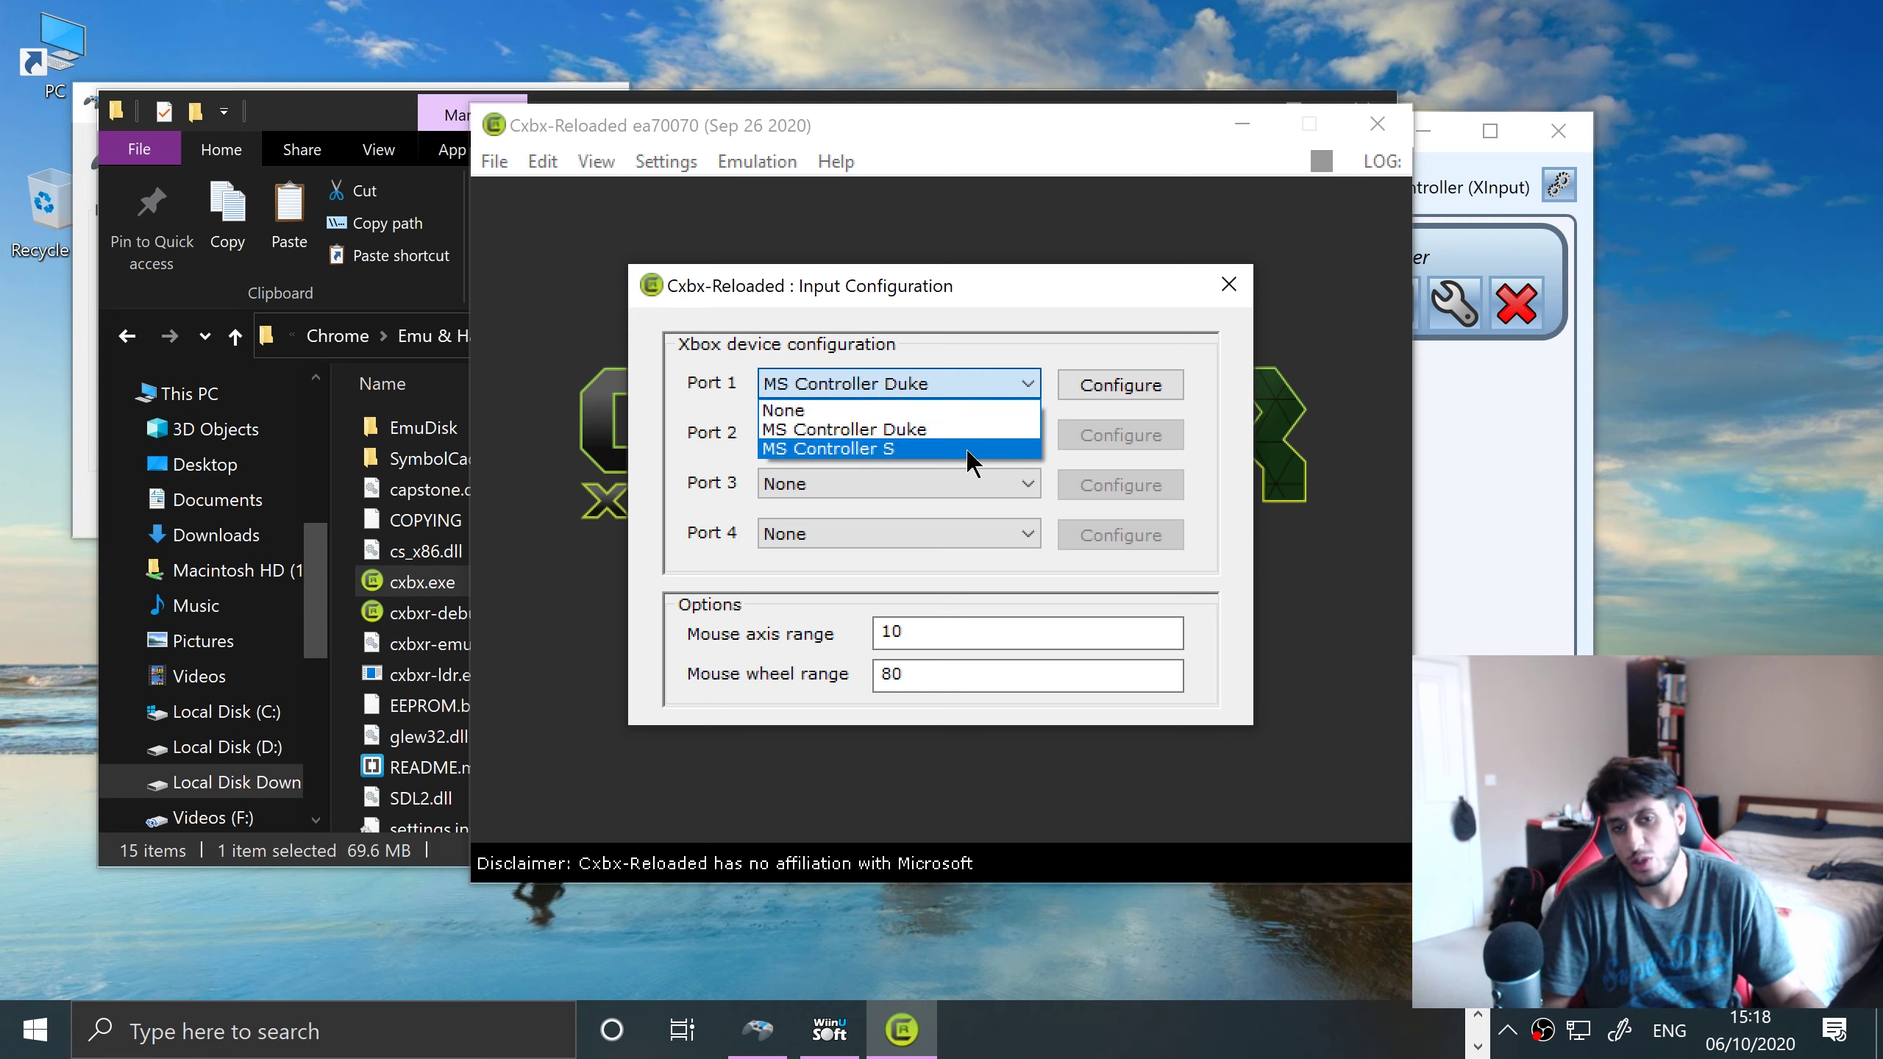
click(1027, 339)
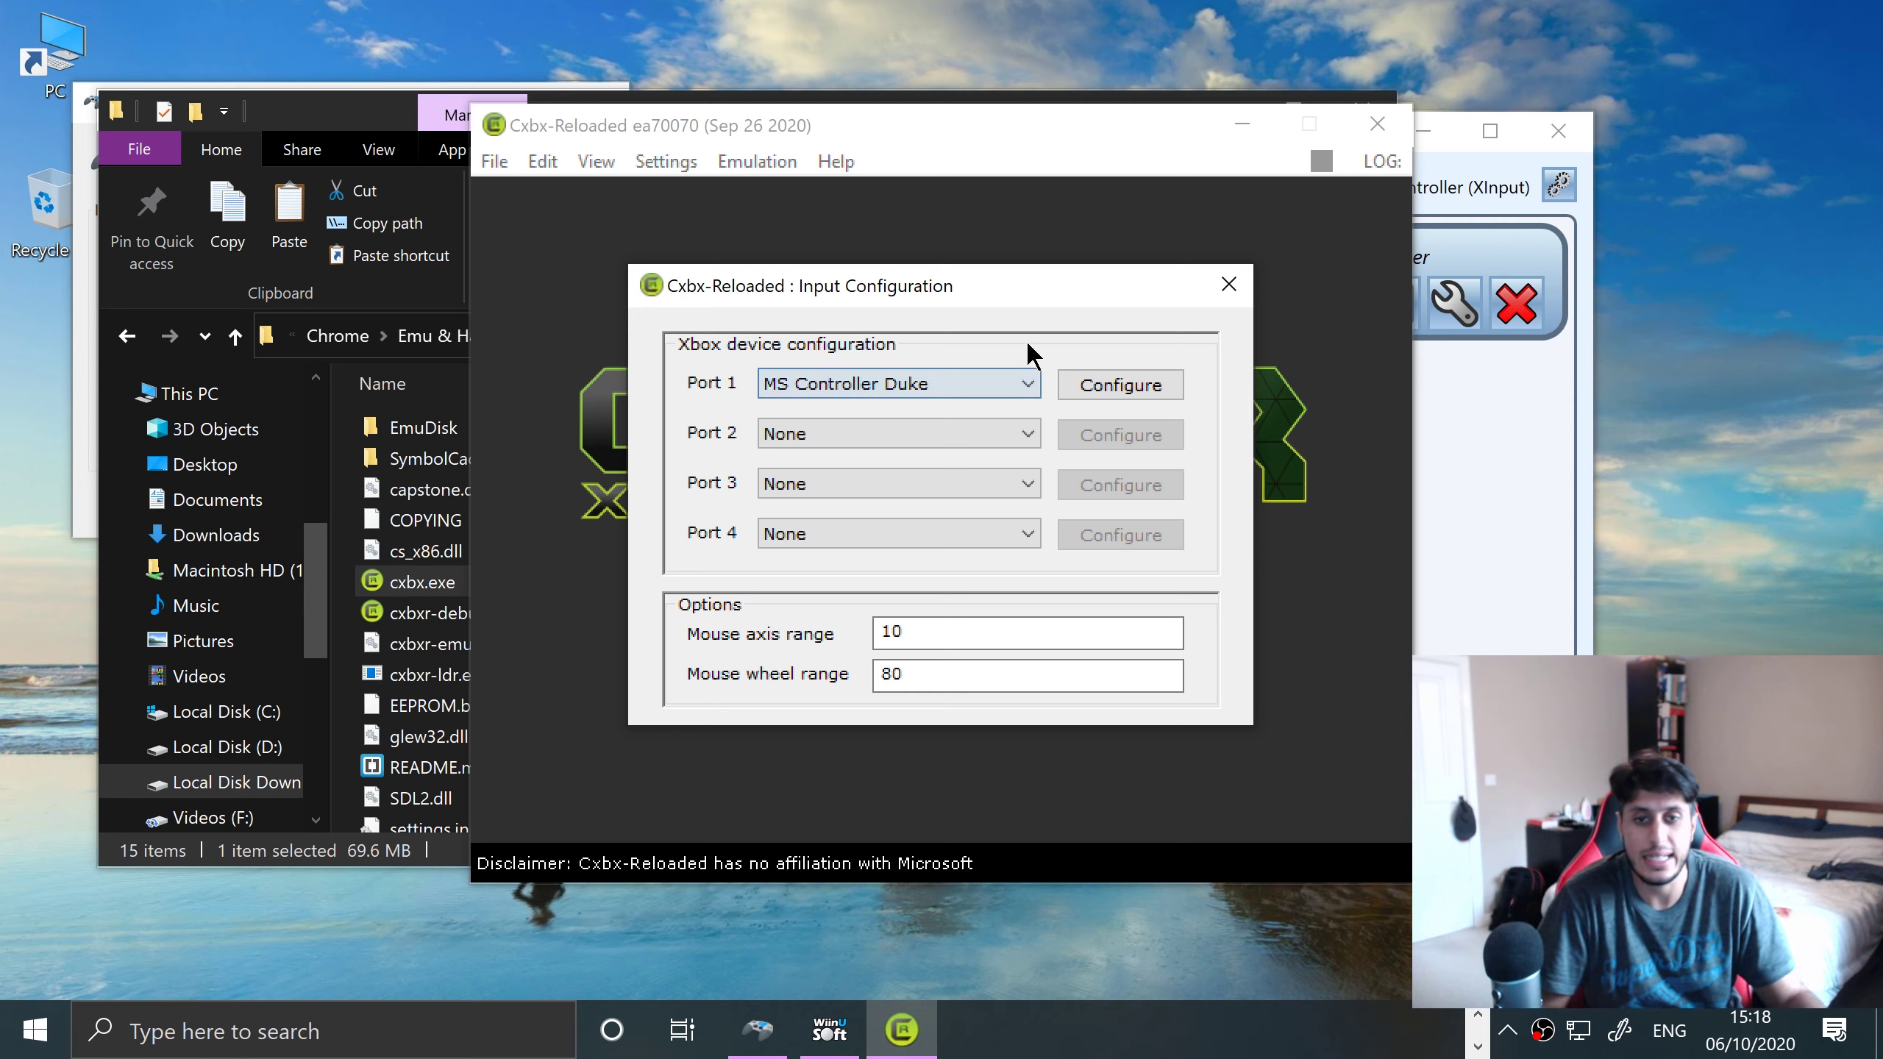
click(1153, 383)
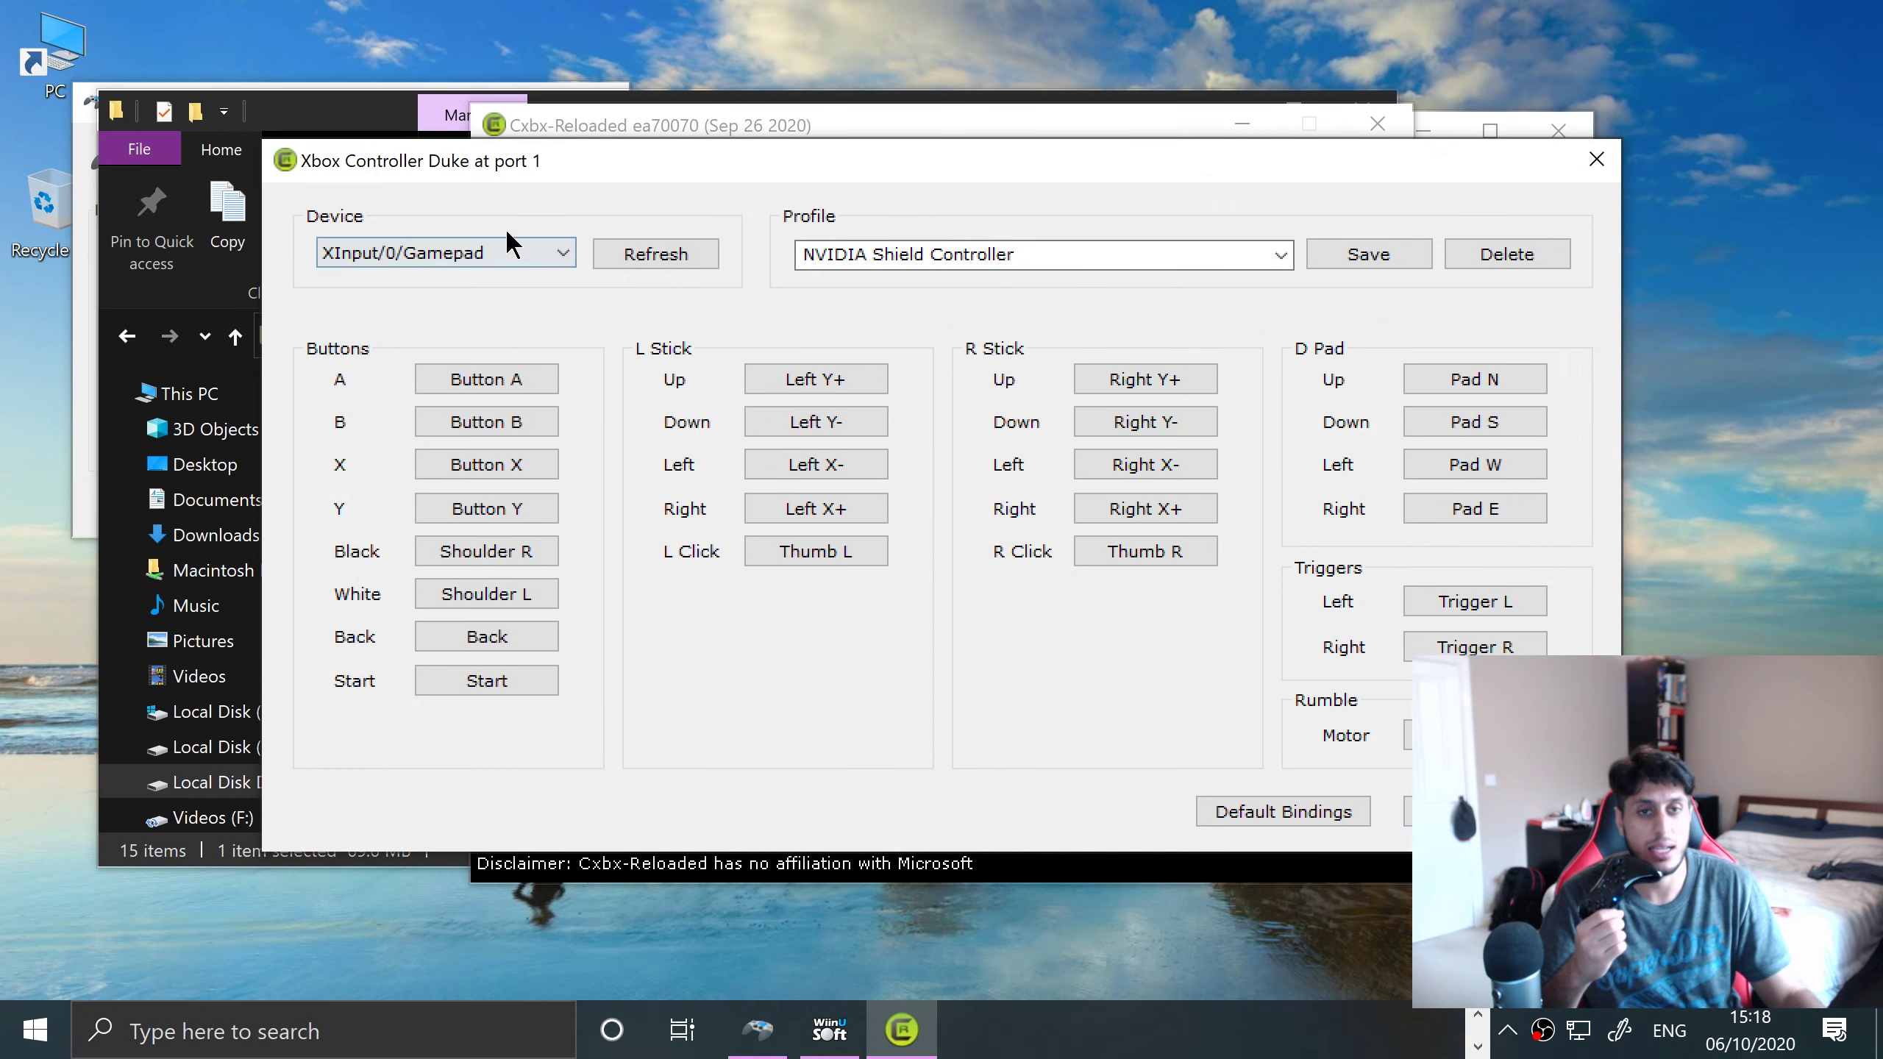
click(506, 252)
click(436, 280)
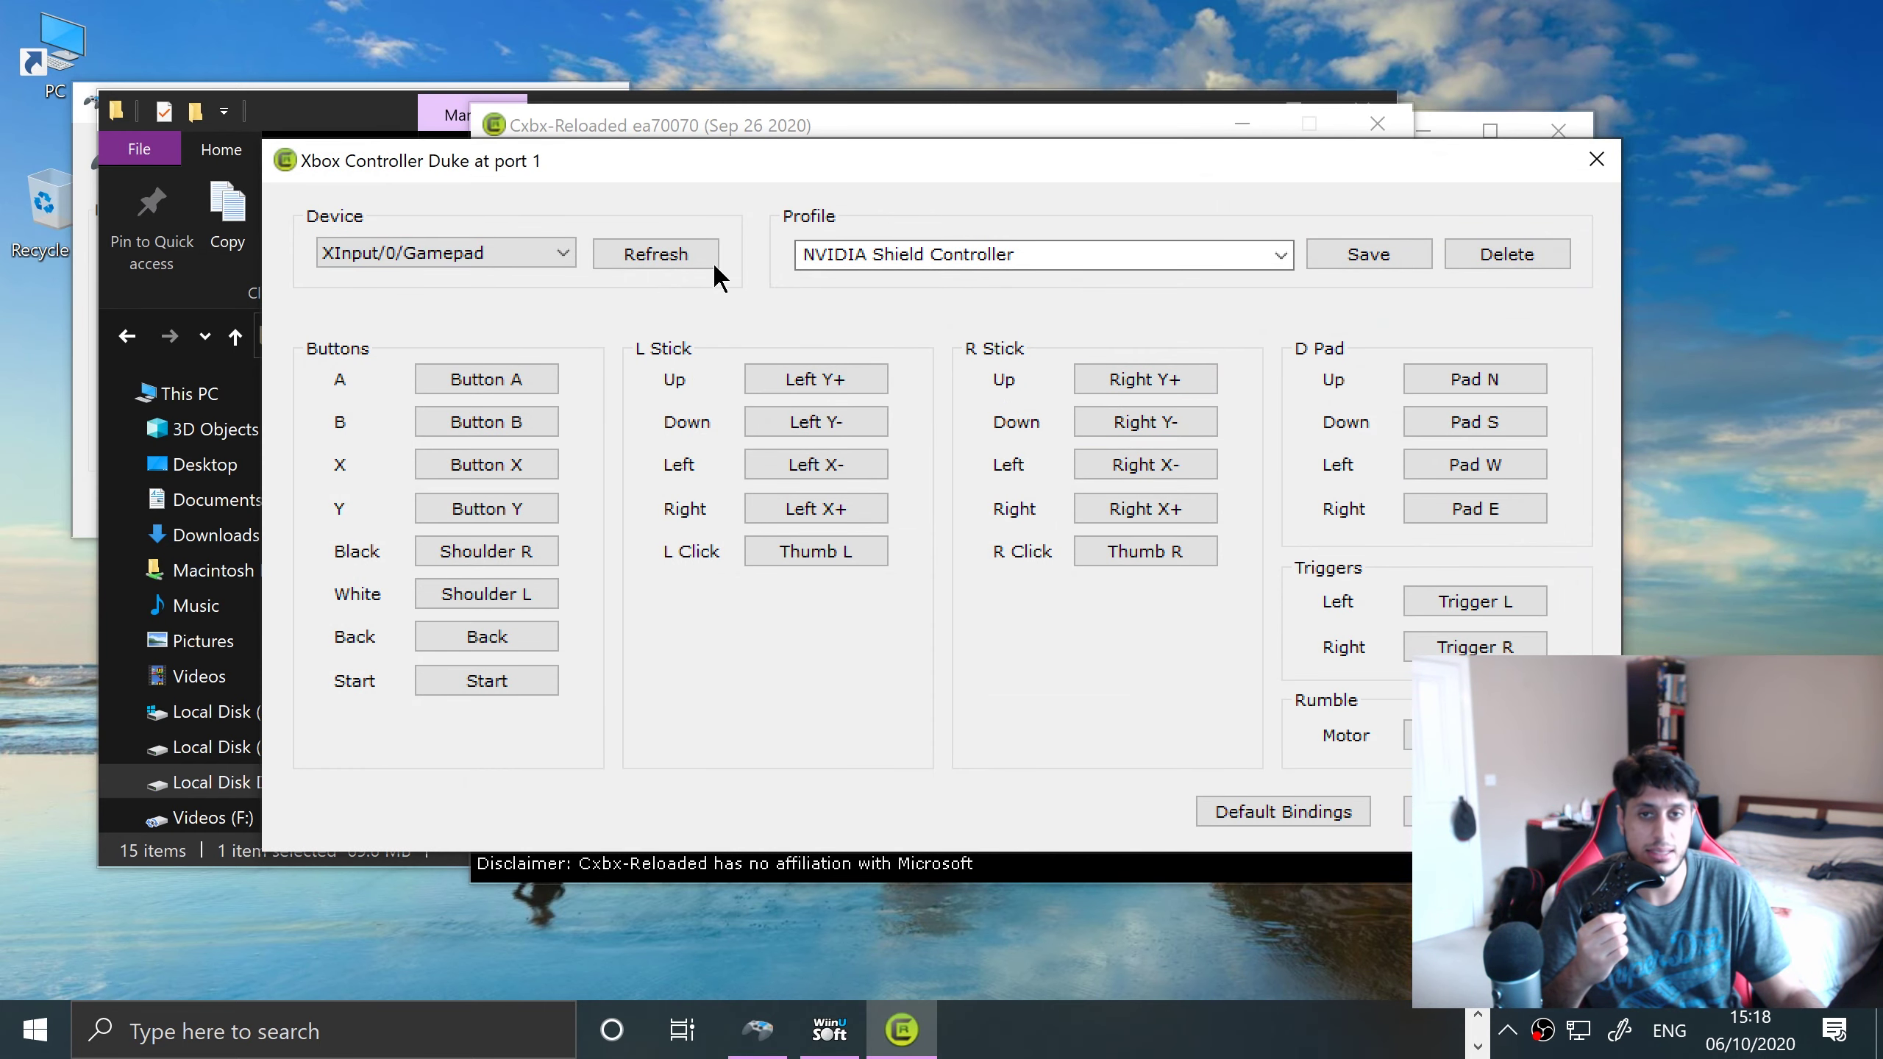
Bind A to Button B and B to Button A, and rebind X, Y, Black, Back and Start to Button X, Button Y, Shoulder R, Back and Start
click(497, 380)
click(500, 419)
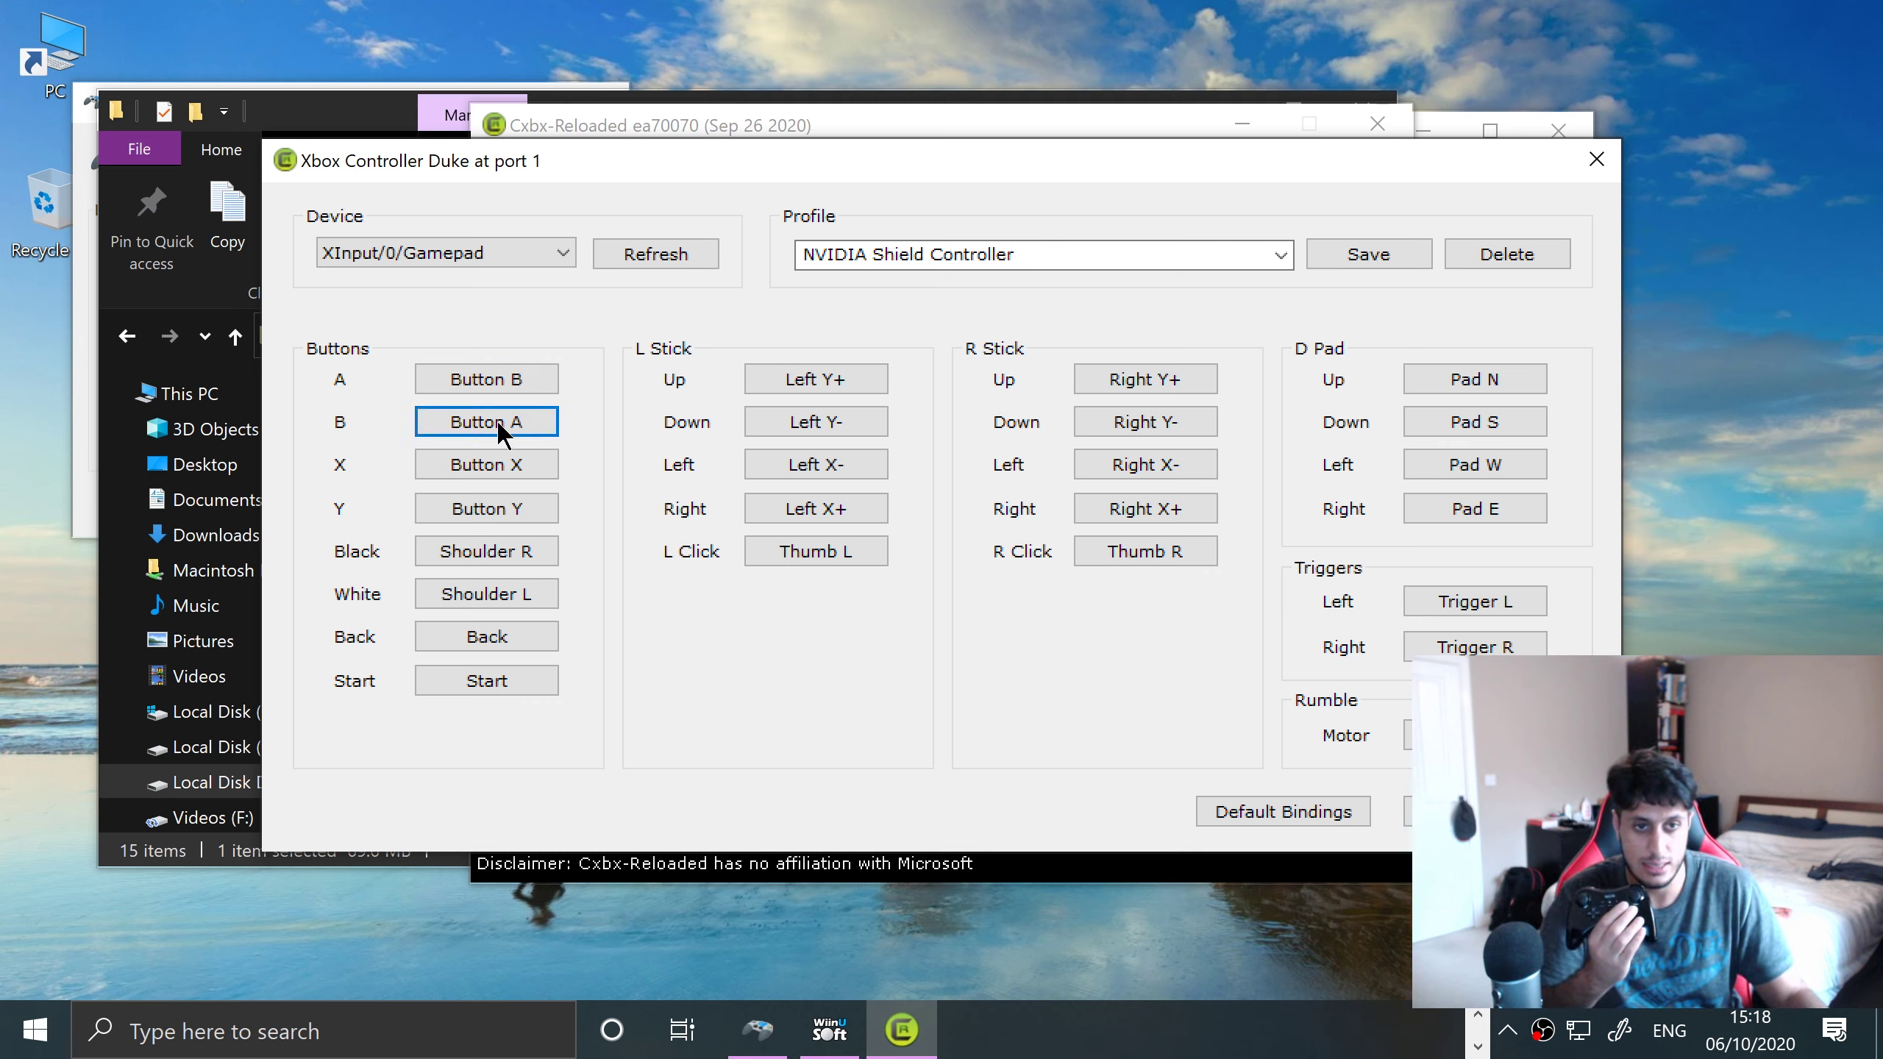
click(501, 460)
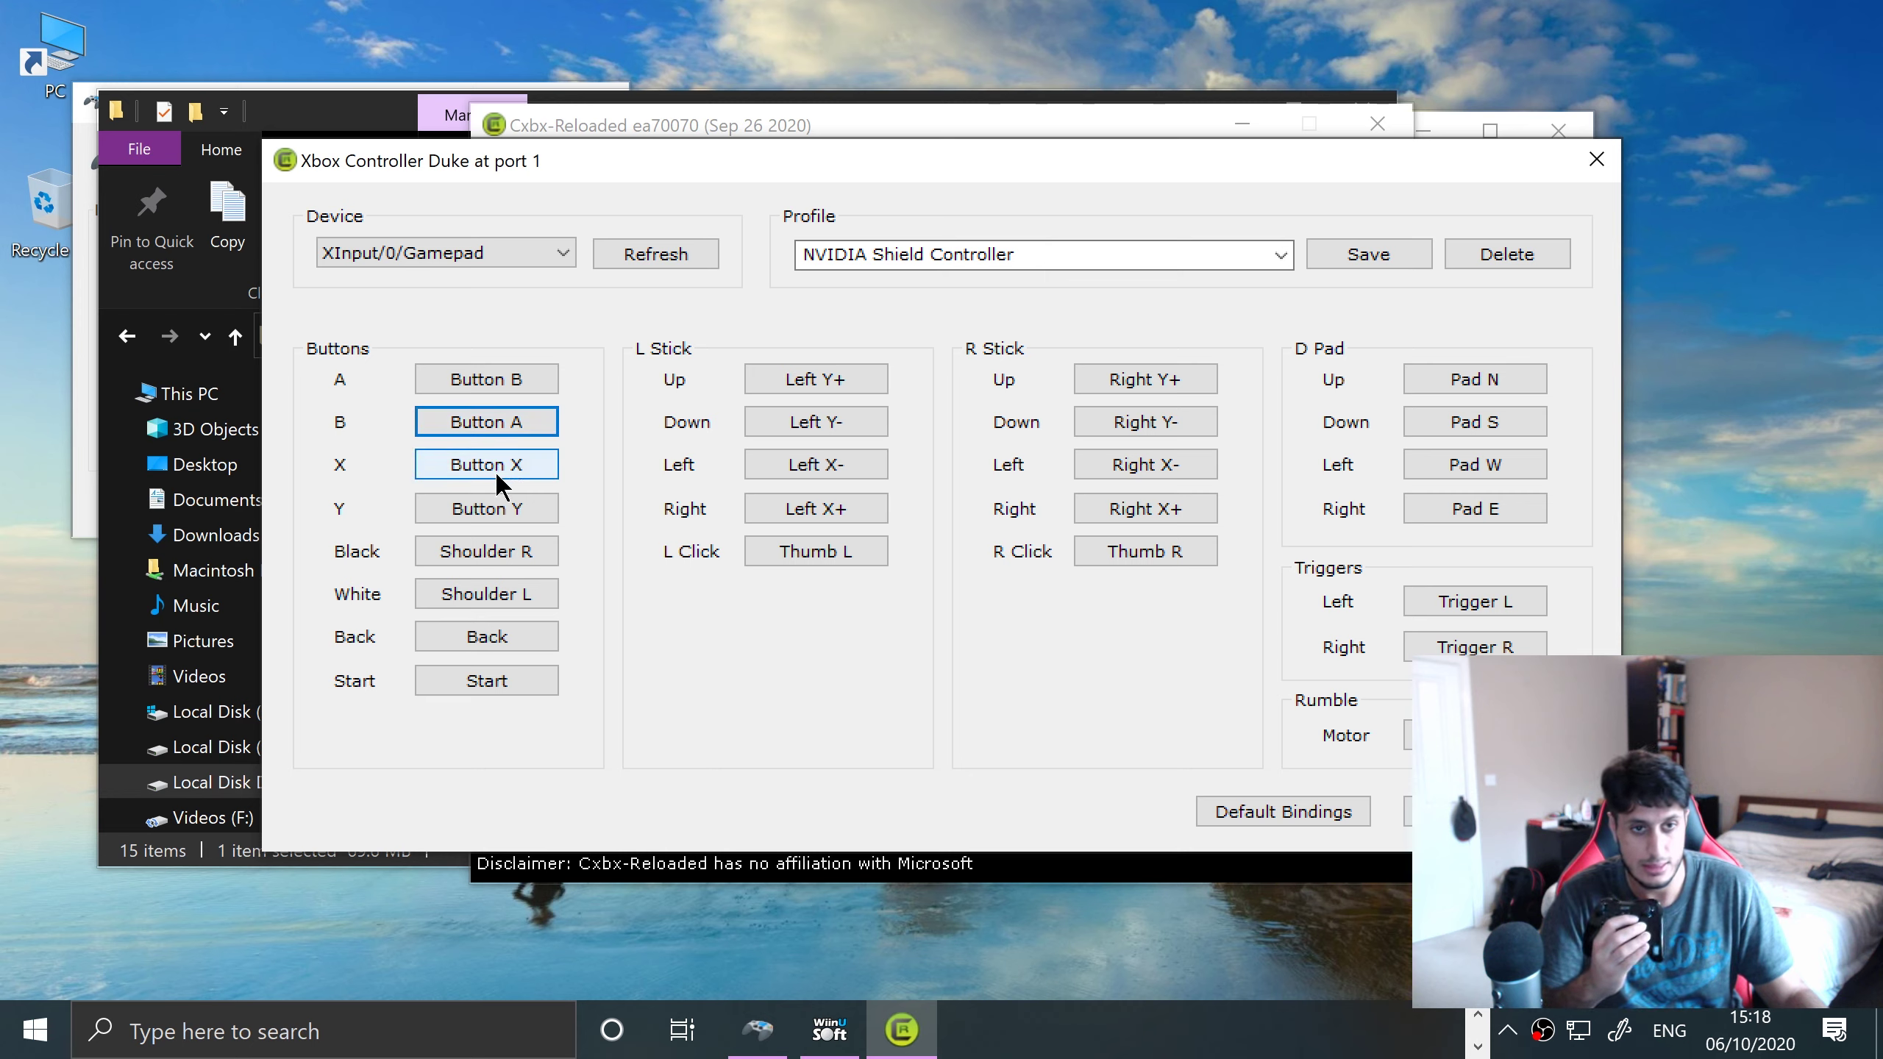
click(486, 510)
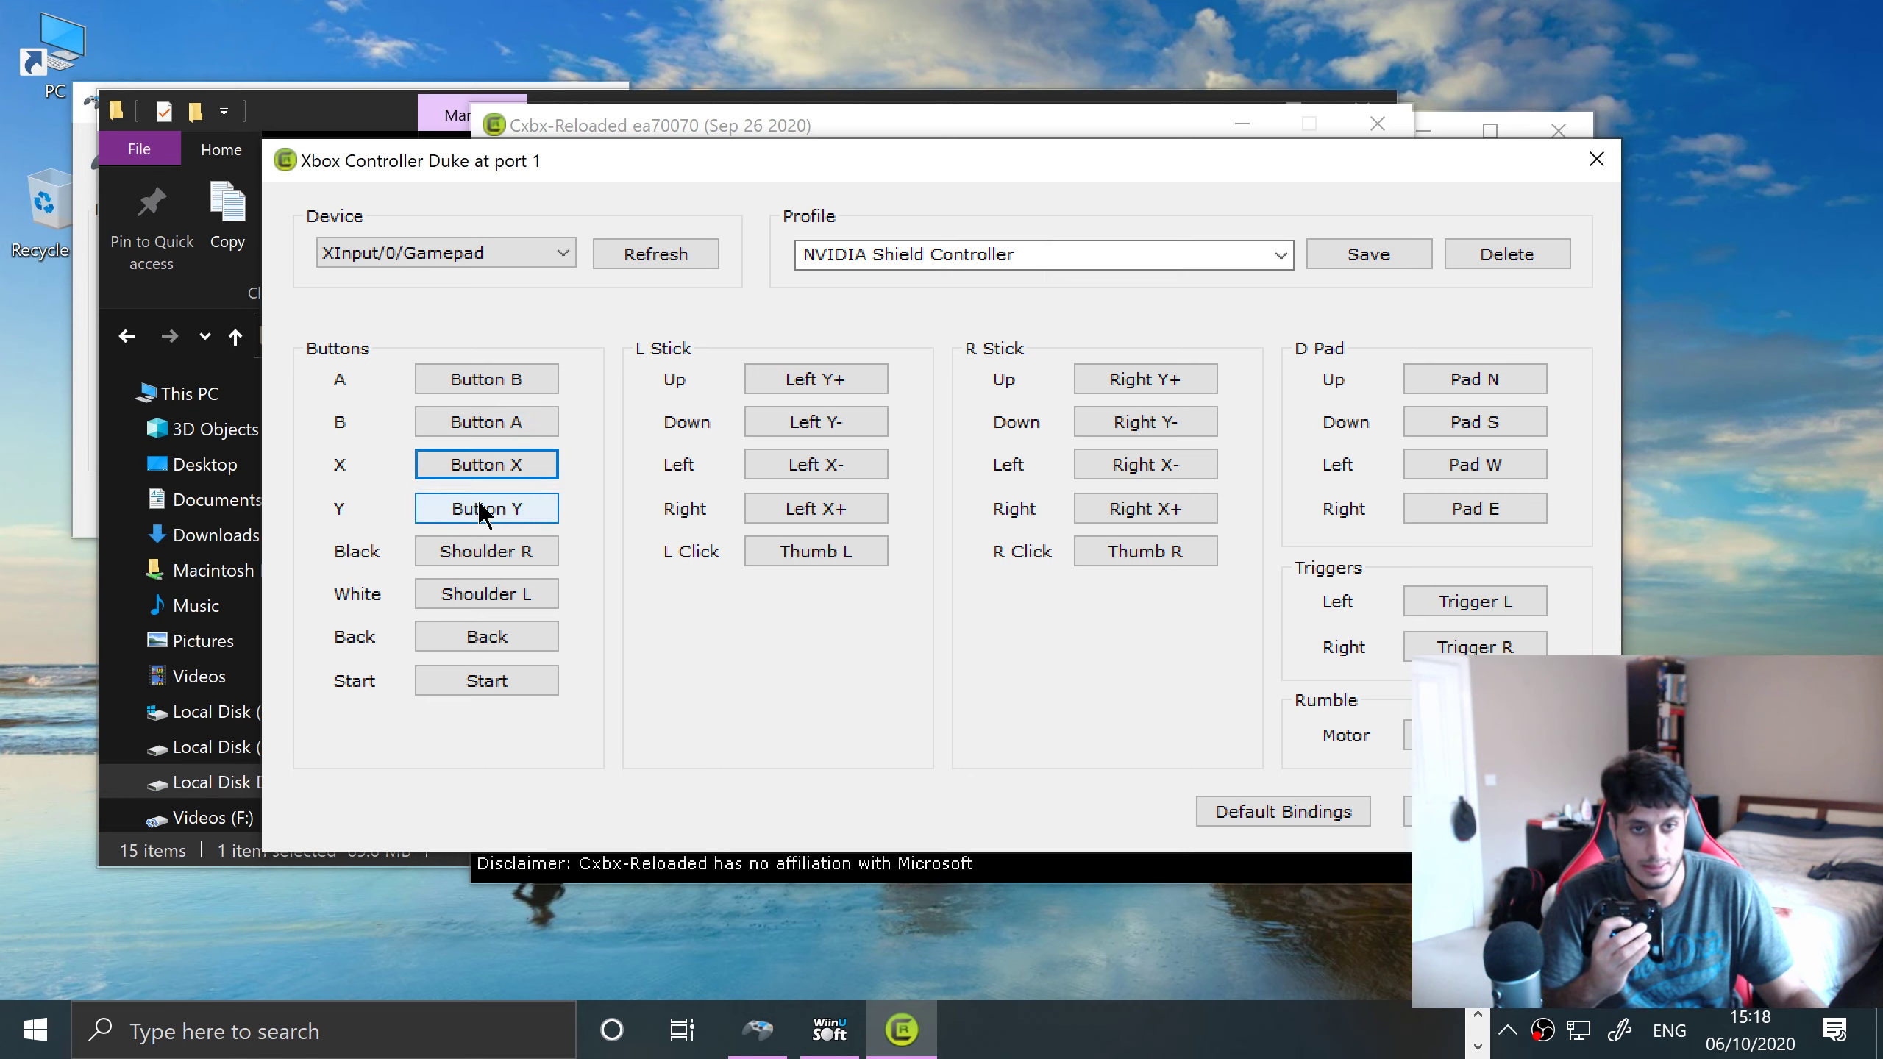
click(511, 549)
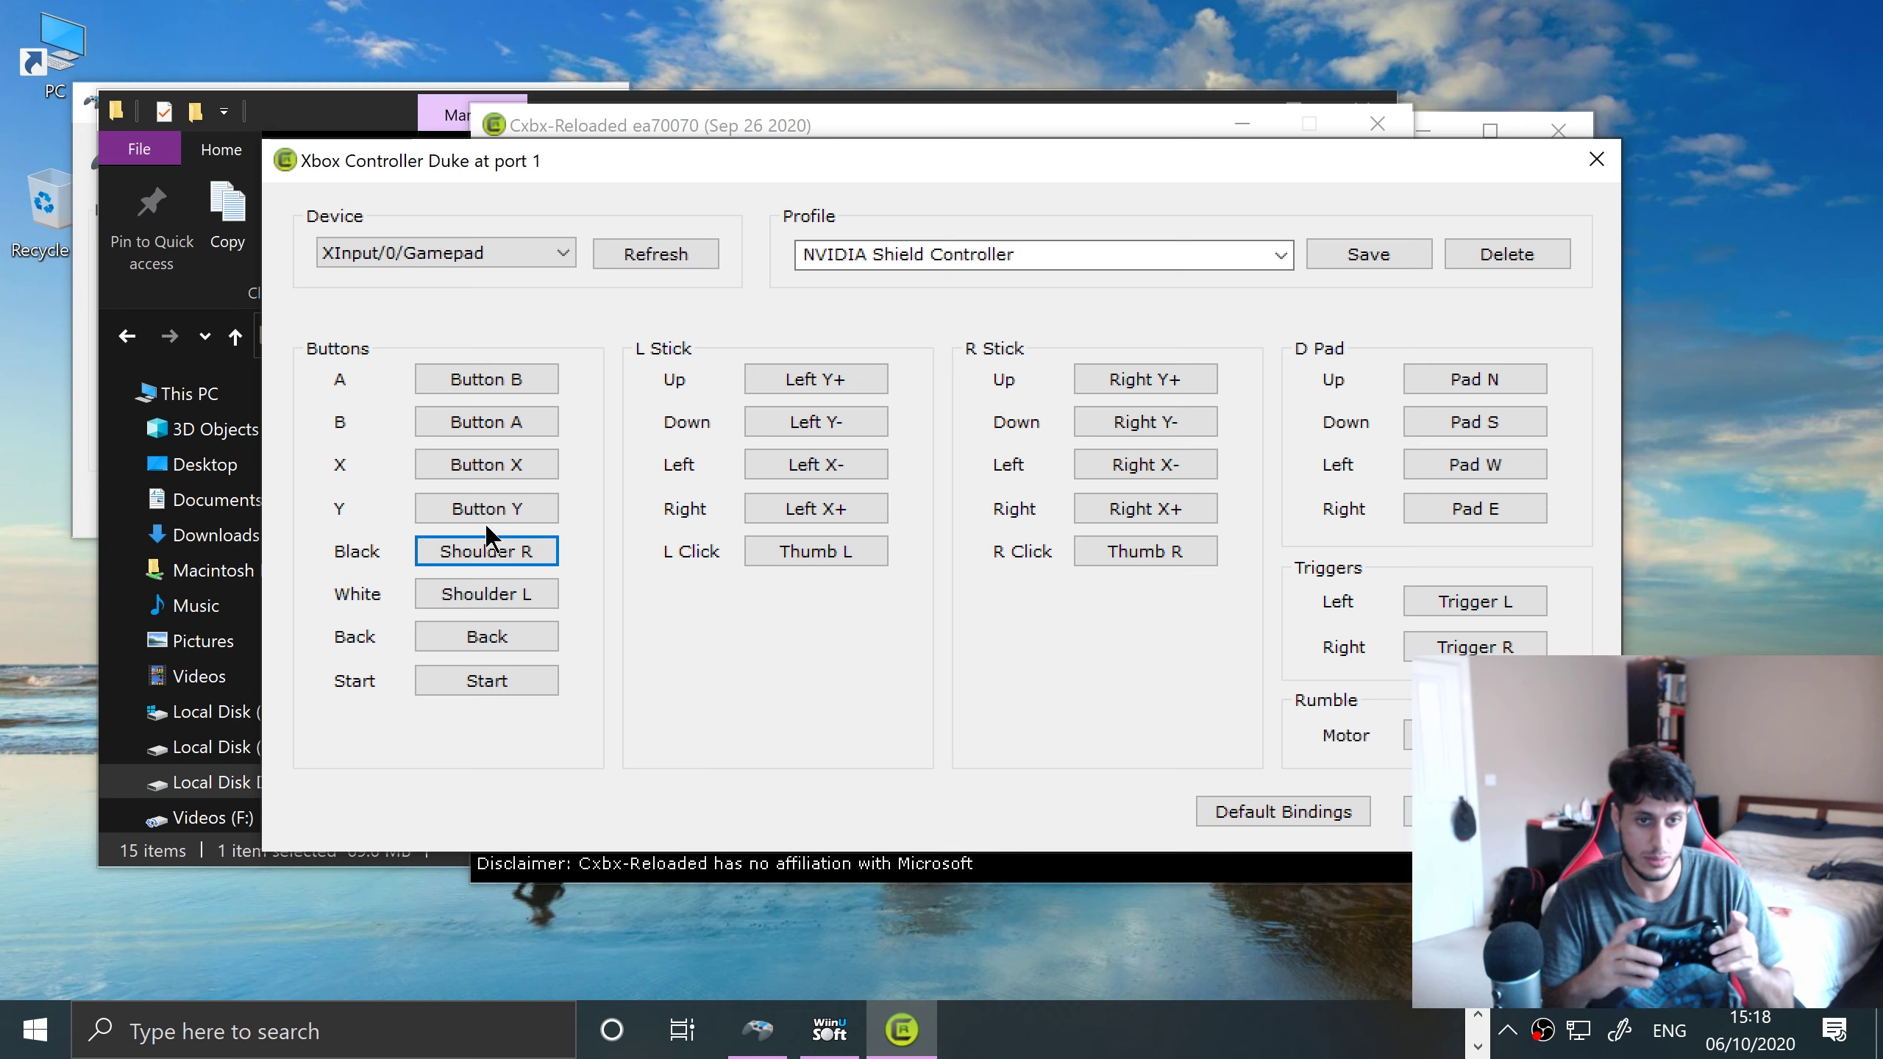
click(475, 636)
click(470, 676)
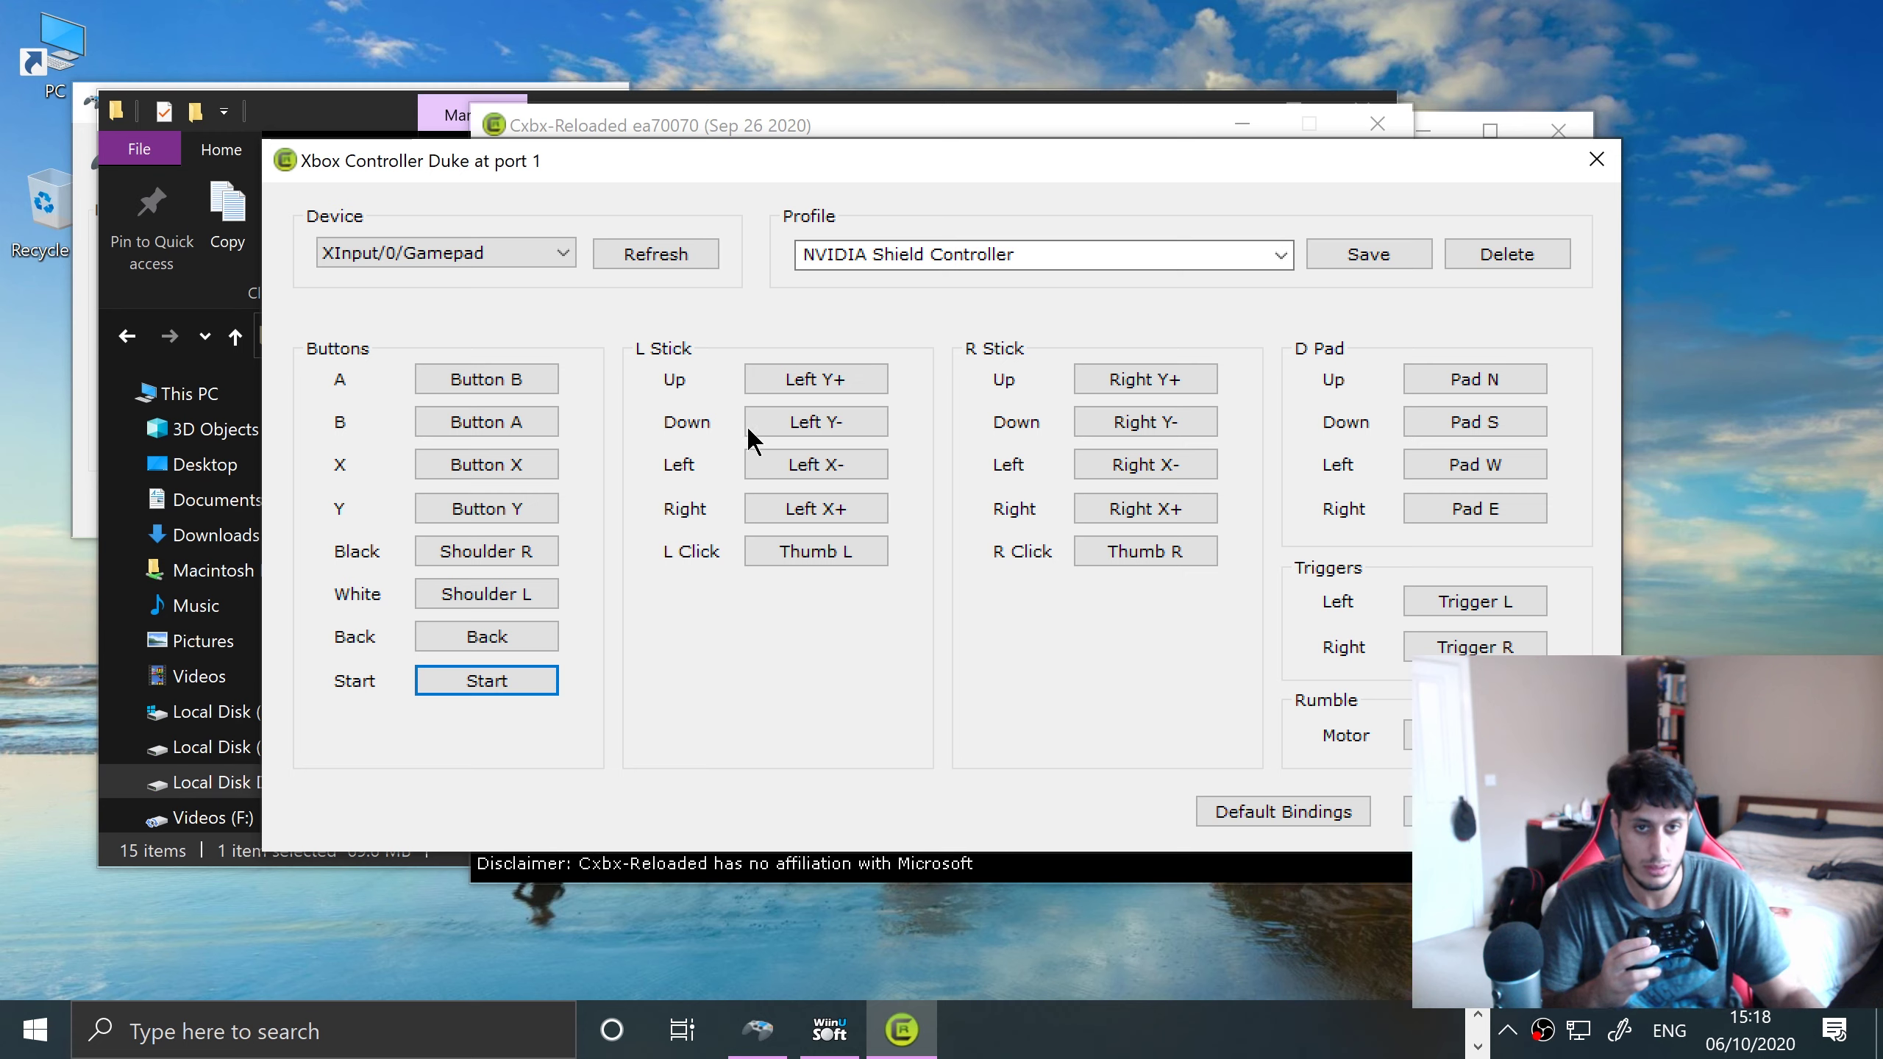
Bind the L Stick directions to Left Y+, Left Y-, Left X- and Left X+, and L Click to Thumb L
click(780, 381)
click(796, 425)
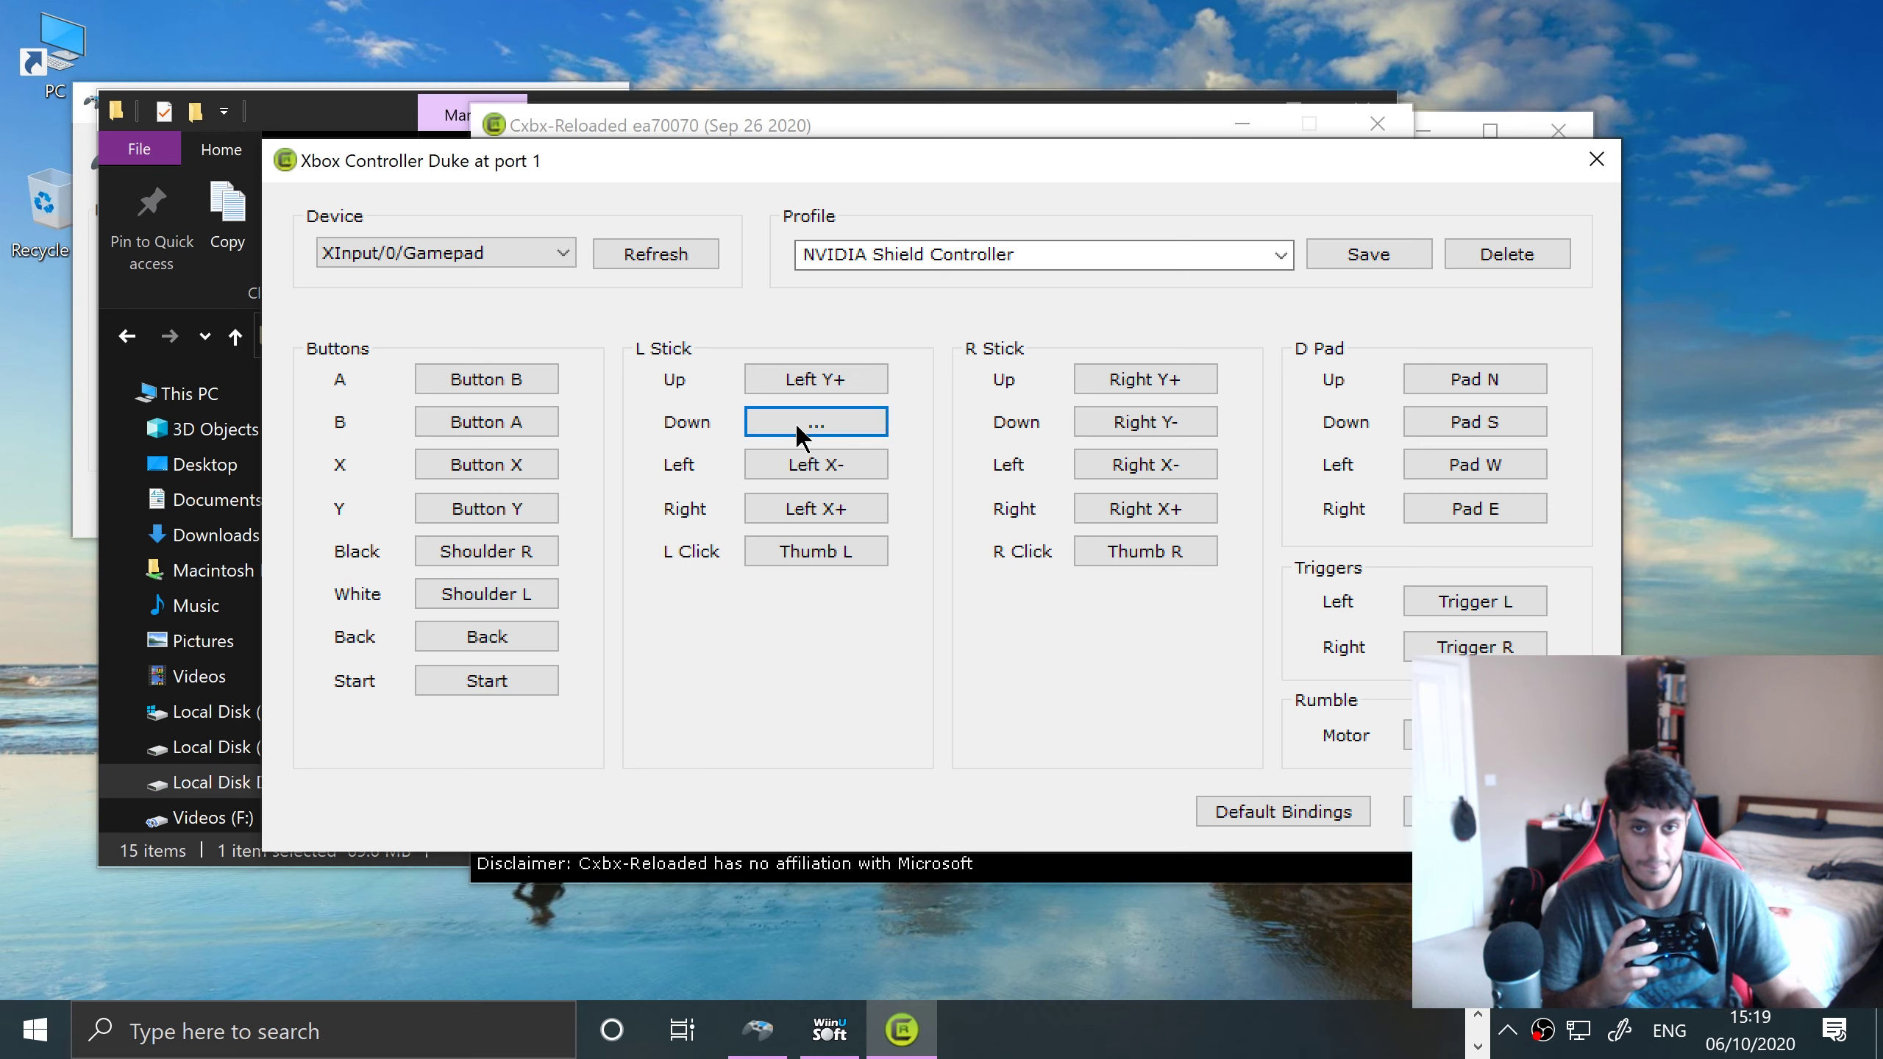
click(818, 475)
click(815, 507)
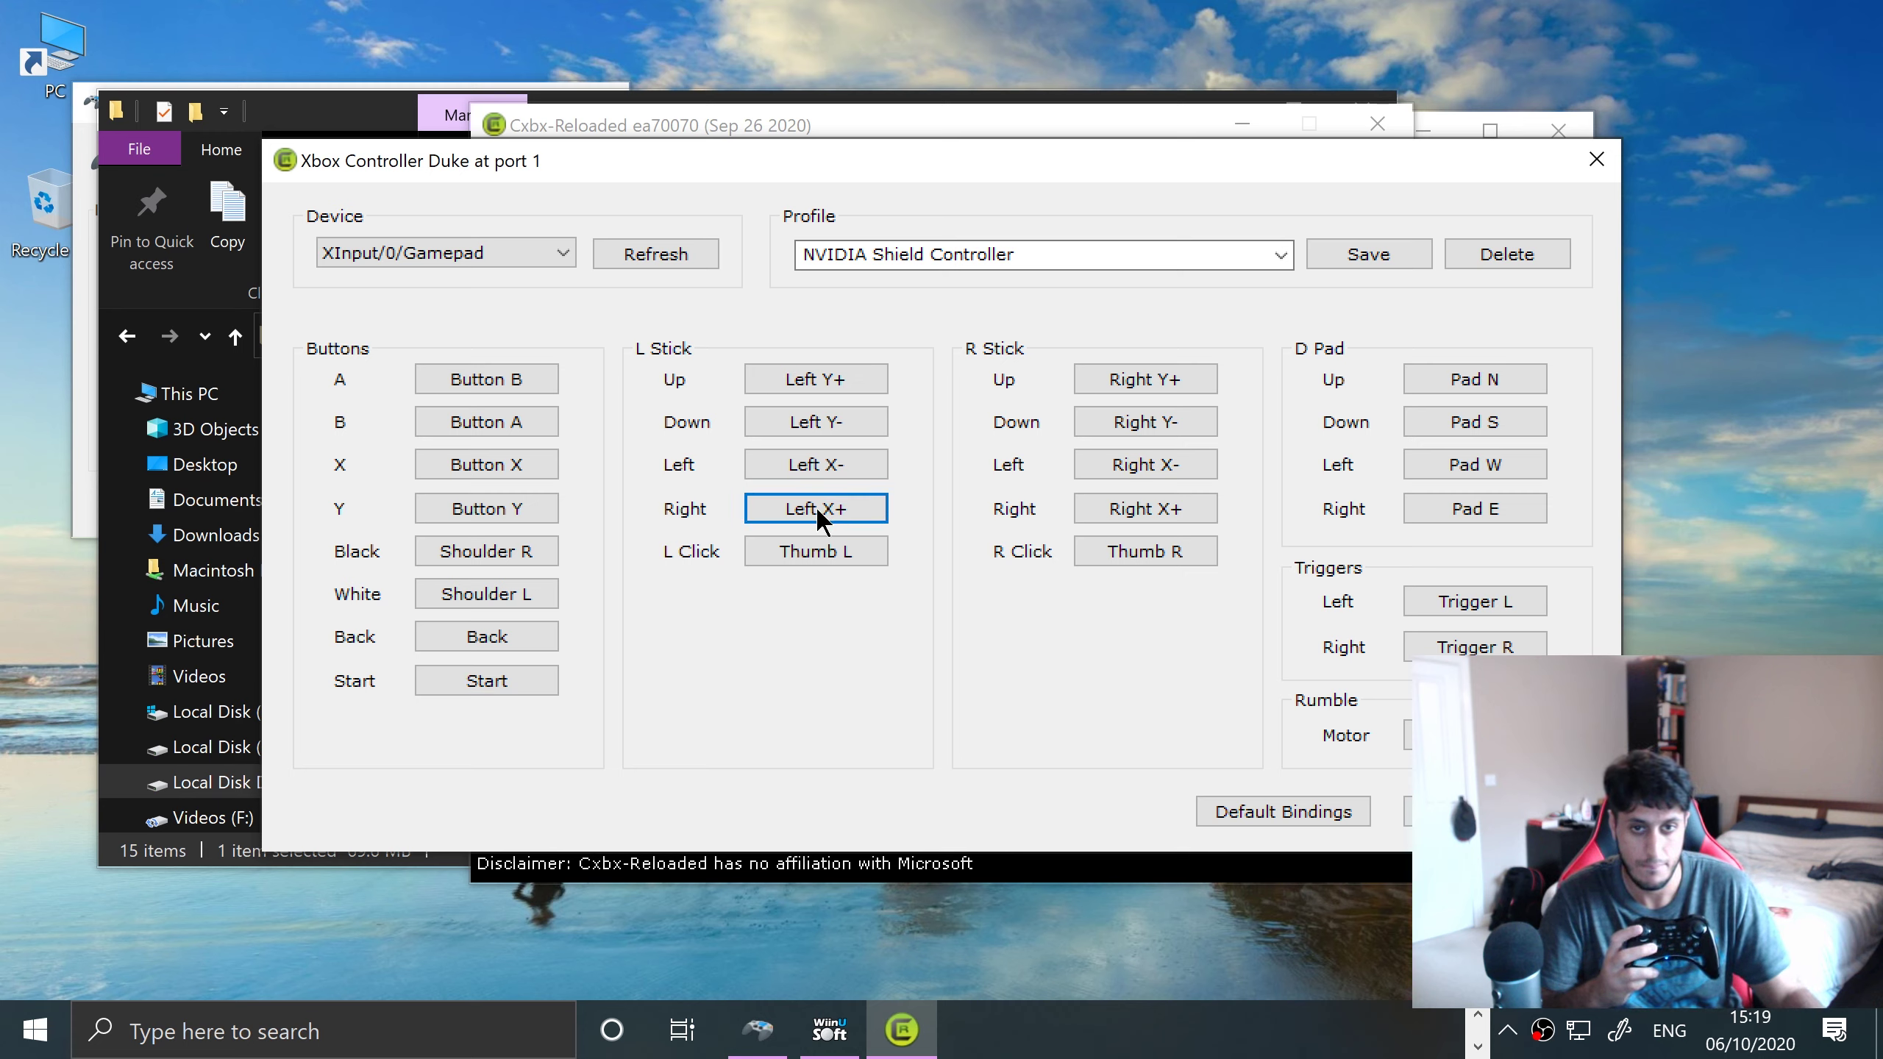
click(819, 552)
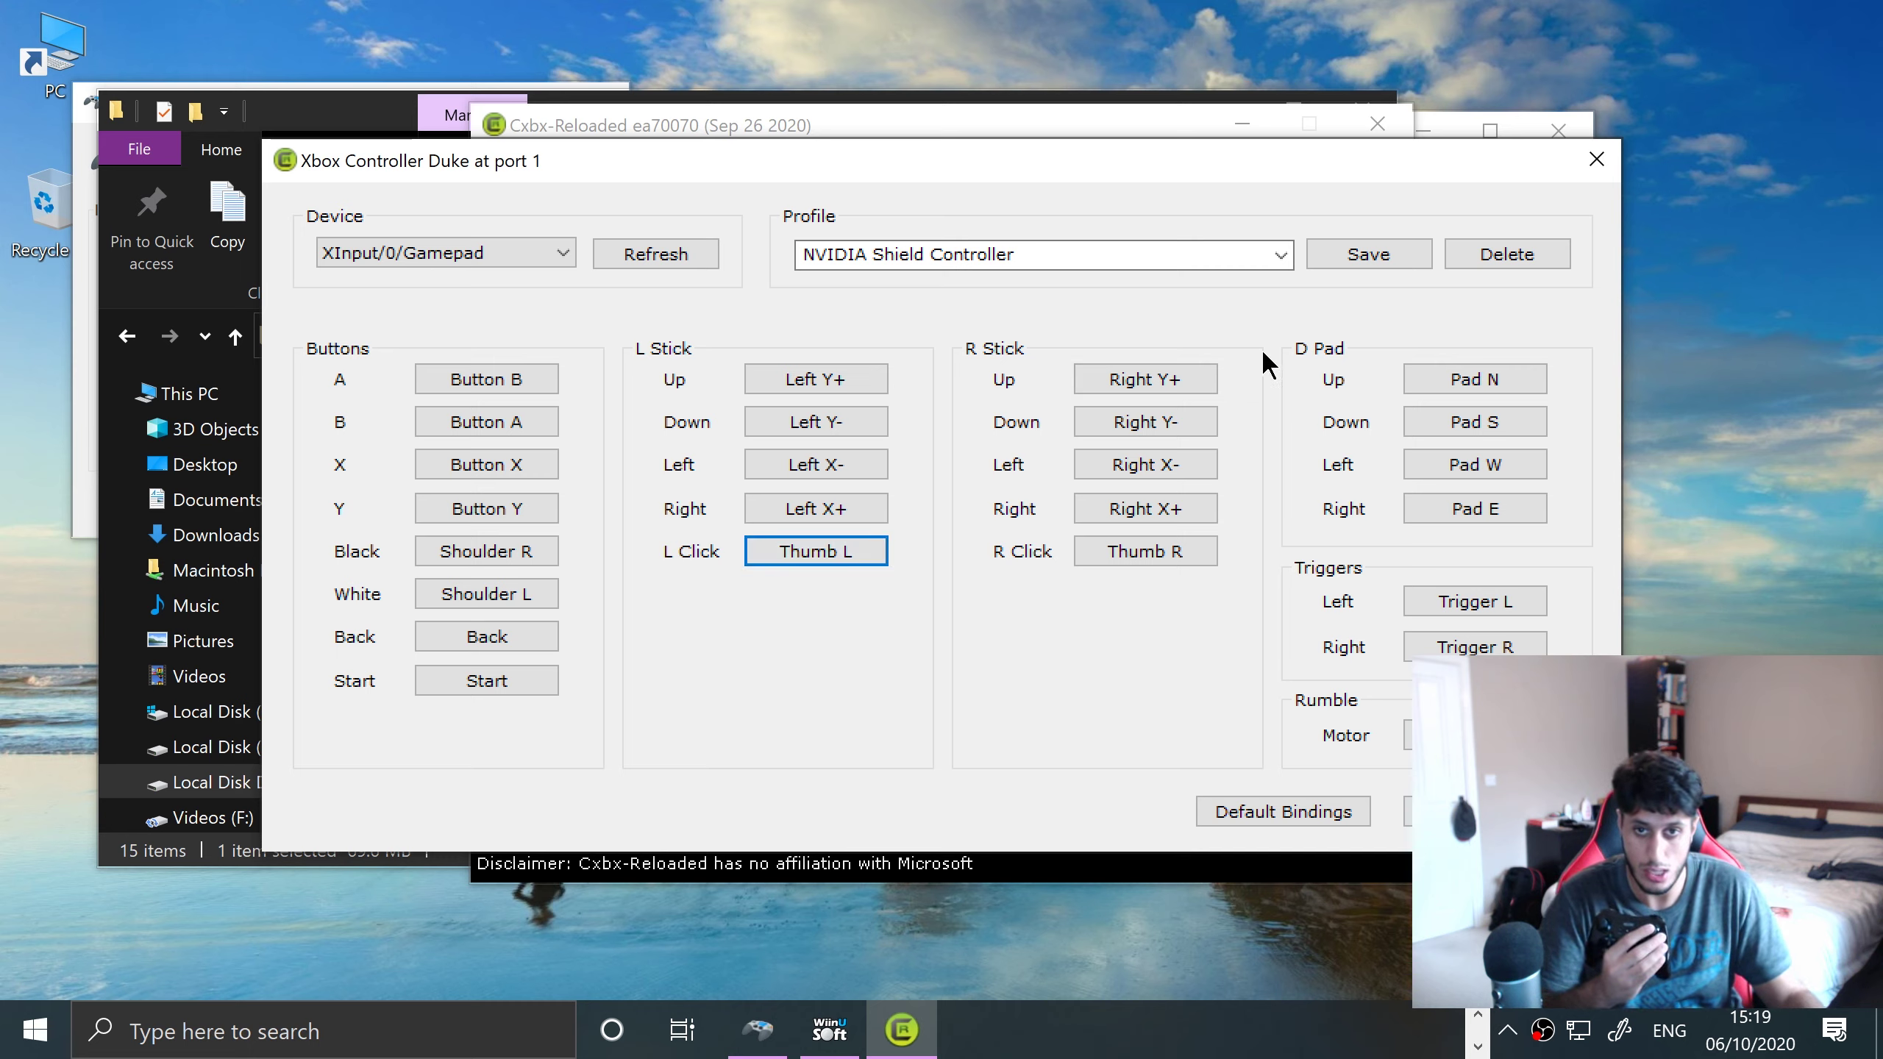
Bind the R Stick directions to Right Y+, Right Y-, Right X- and Right X+, and R Click to Thumb R
click(1100, 382)
click(1115, 424)
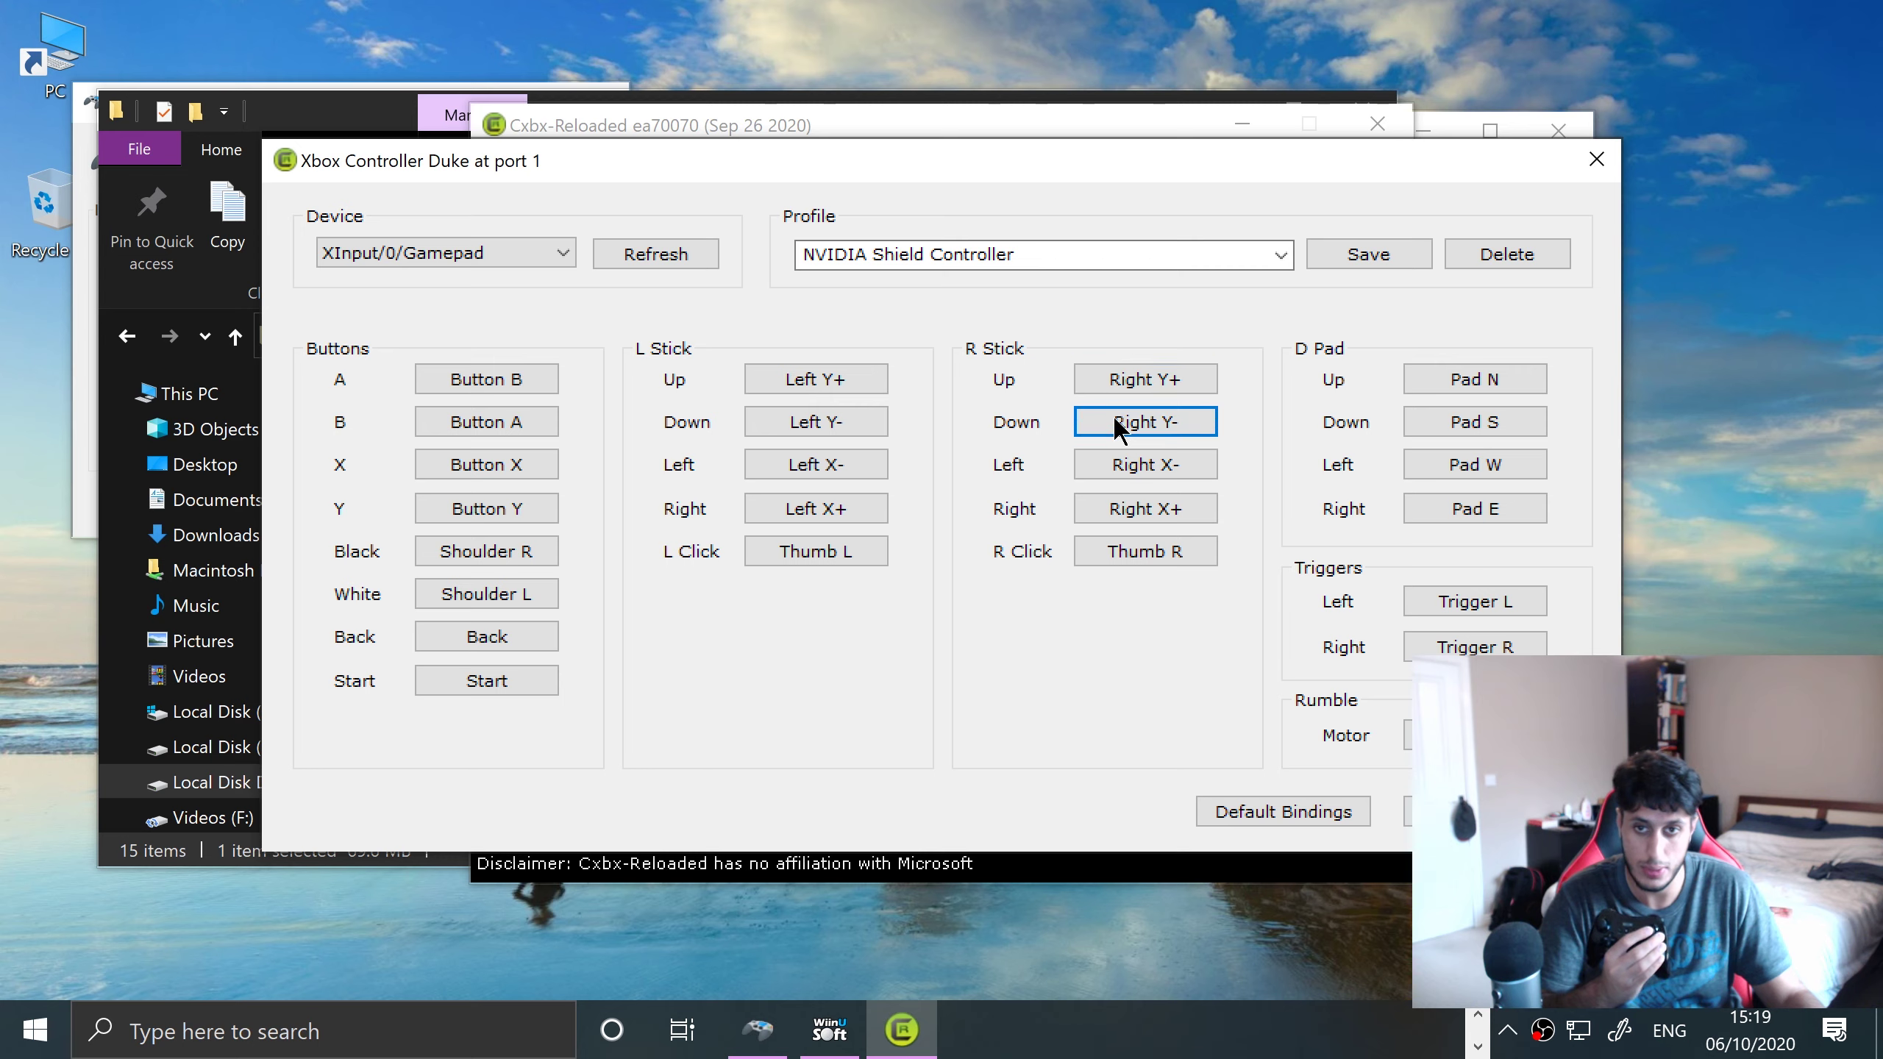
click(1137, 480)
click(1115, 508)
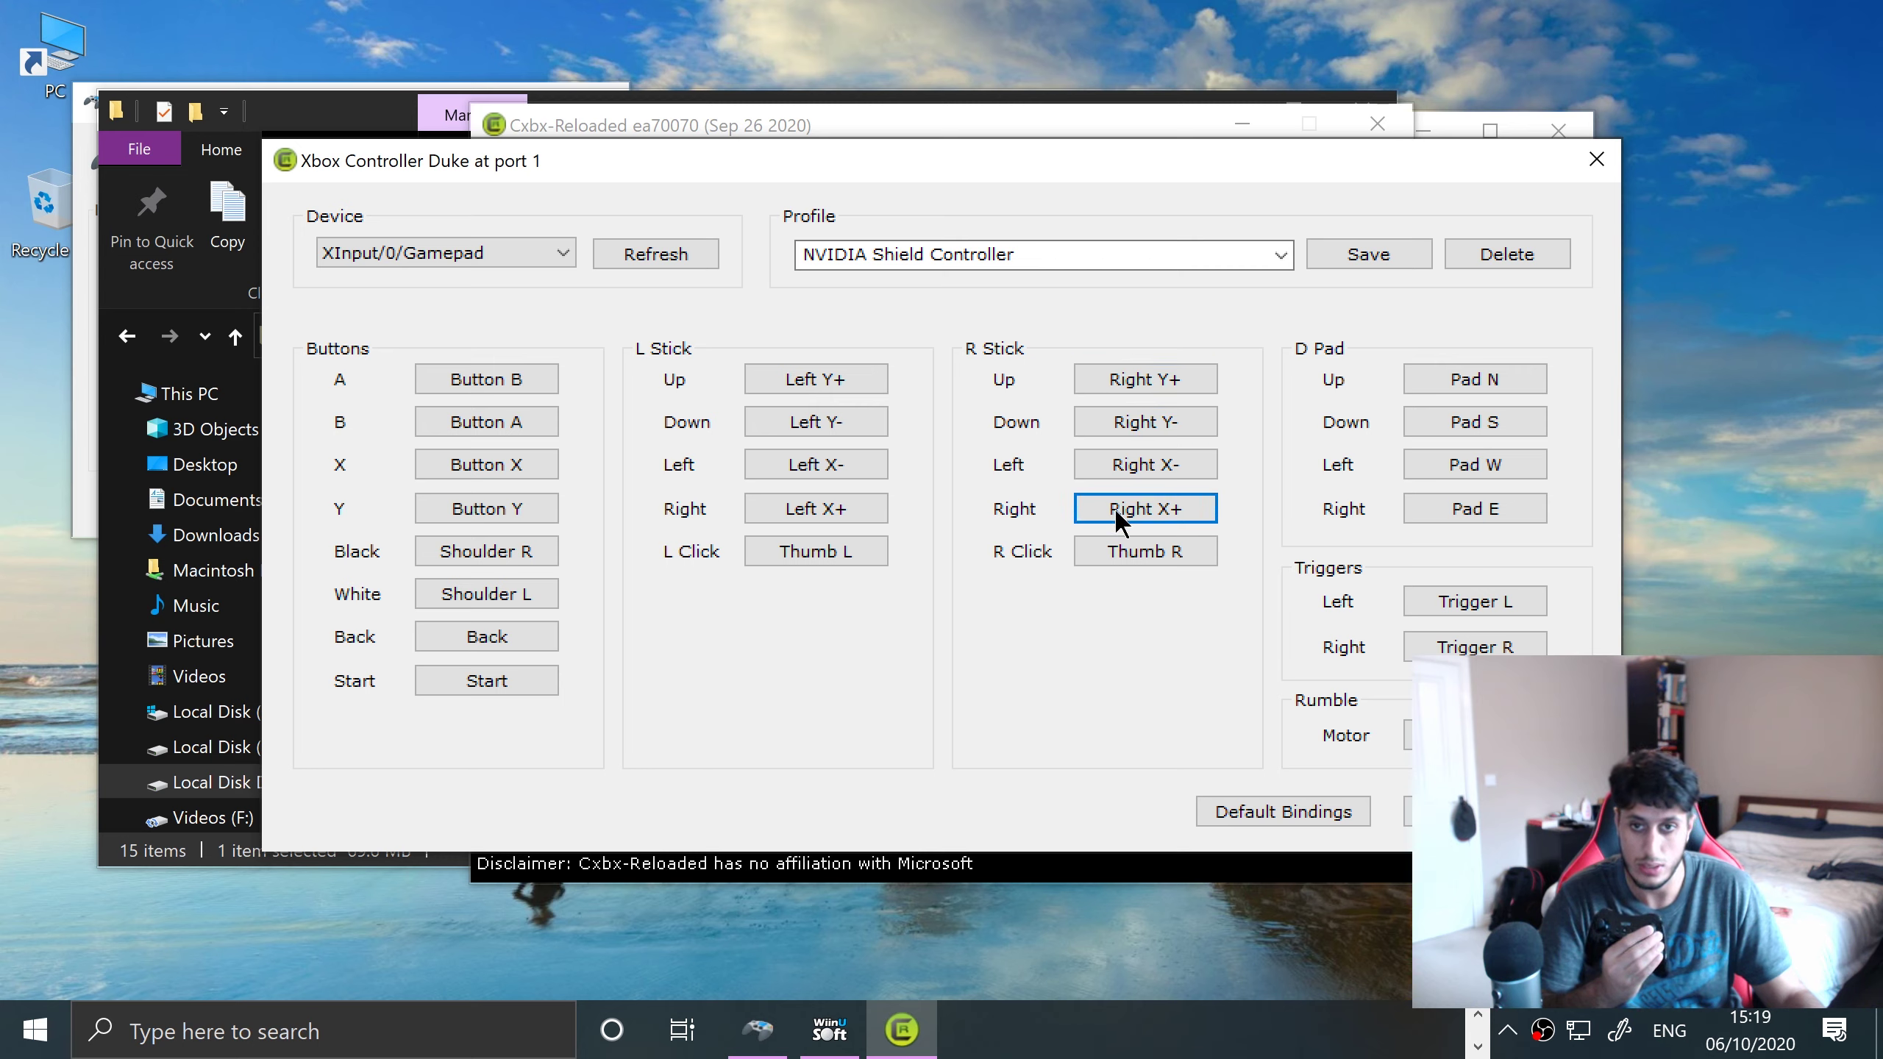
click(1121, 554)
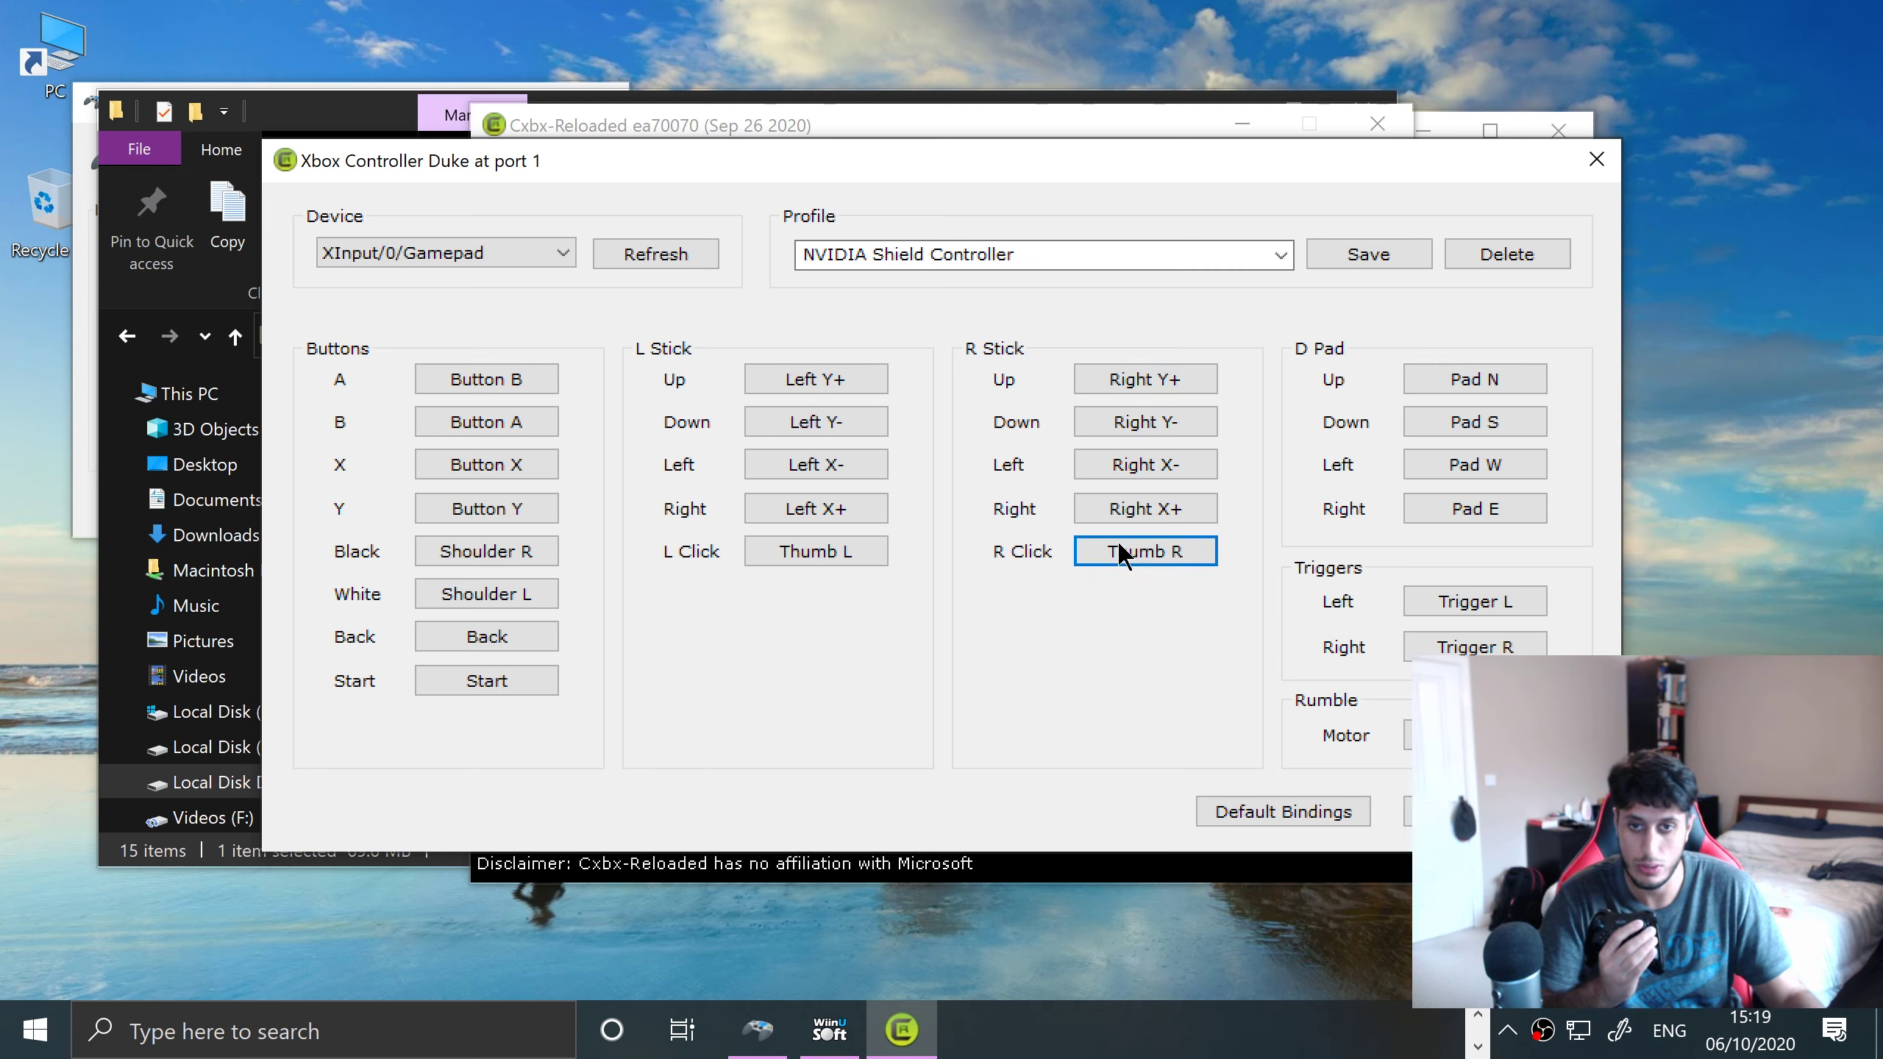
Bind the D Pad directions to Pad N, Pad S, Pad W and Pad E, and the triggers to Trigger L and Trigger R
click(1436, 380)
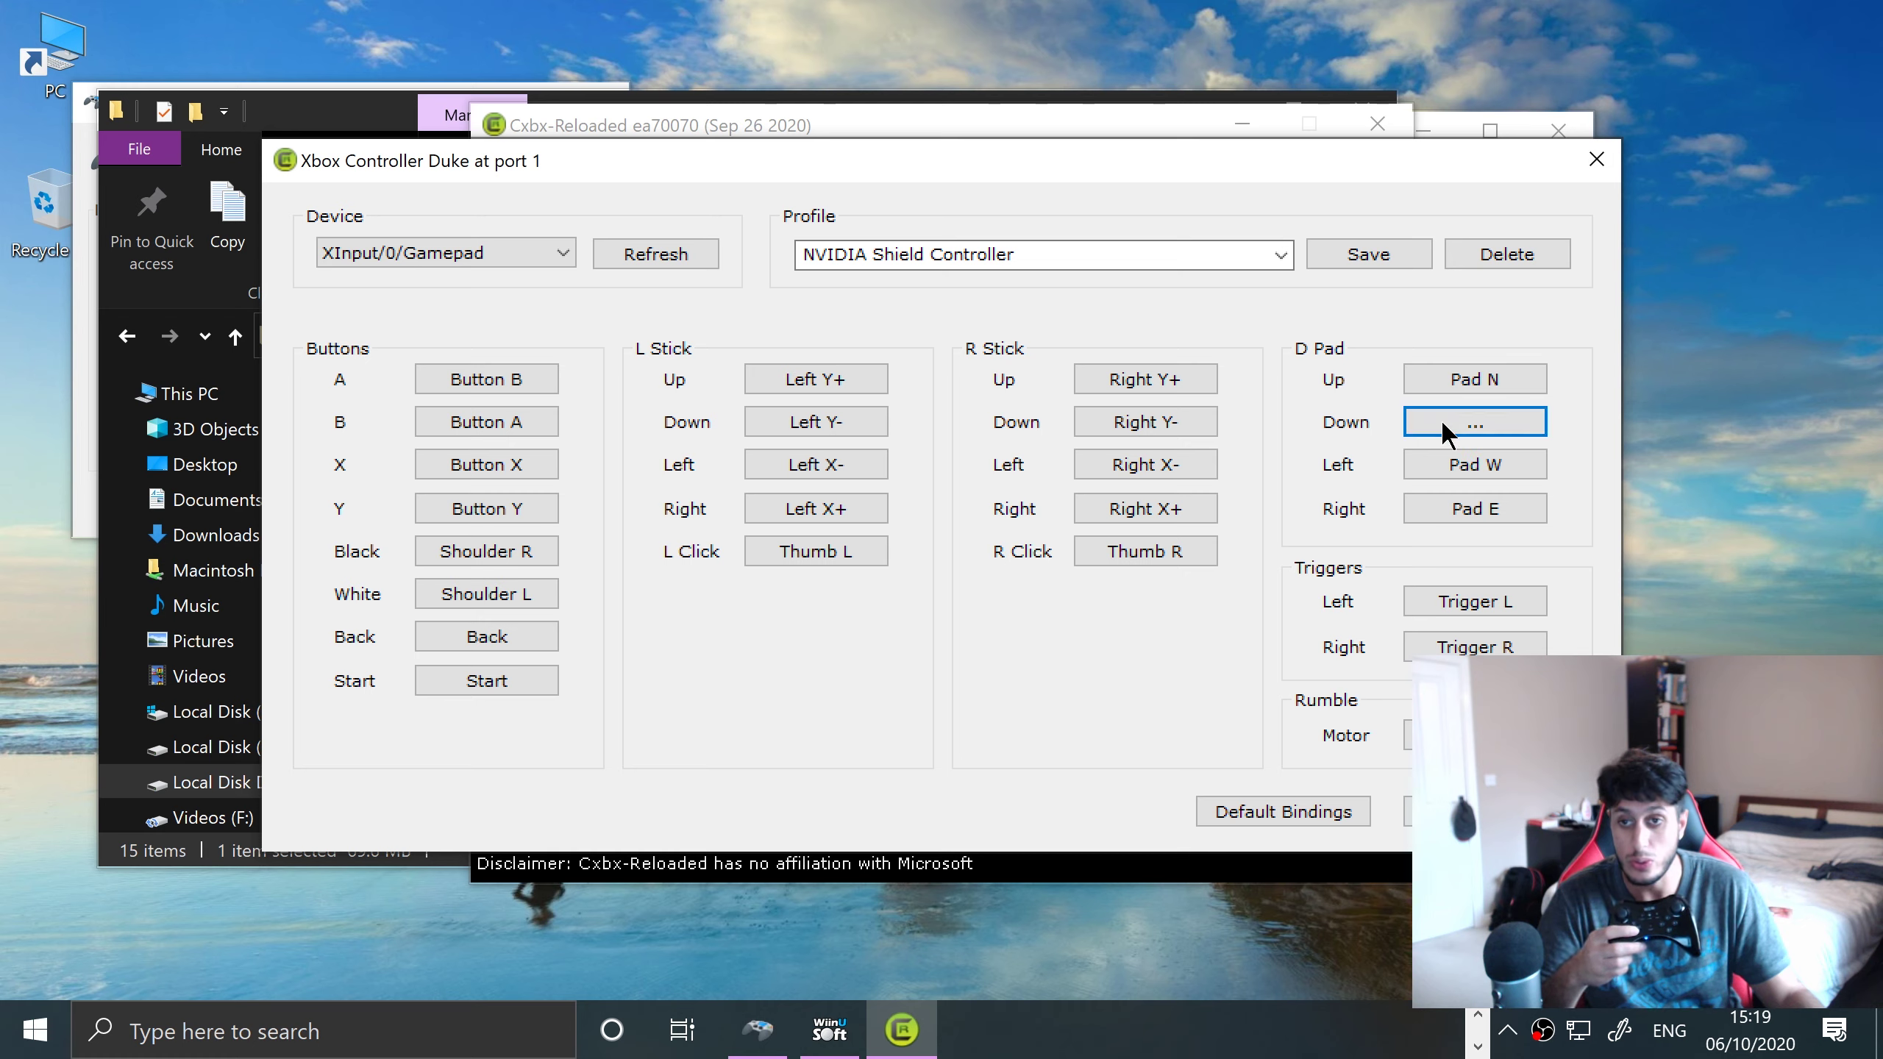
click(1458, 469)
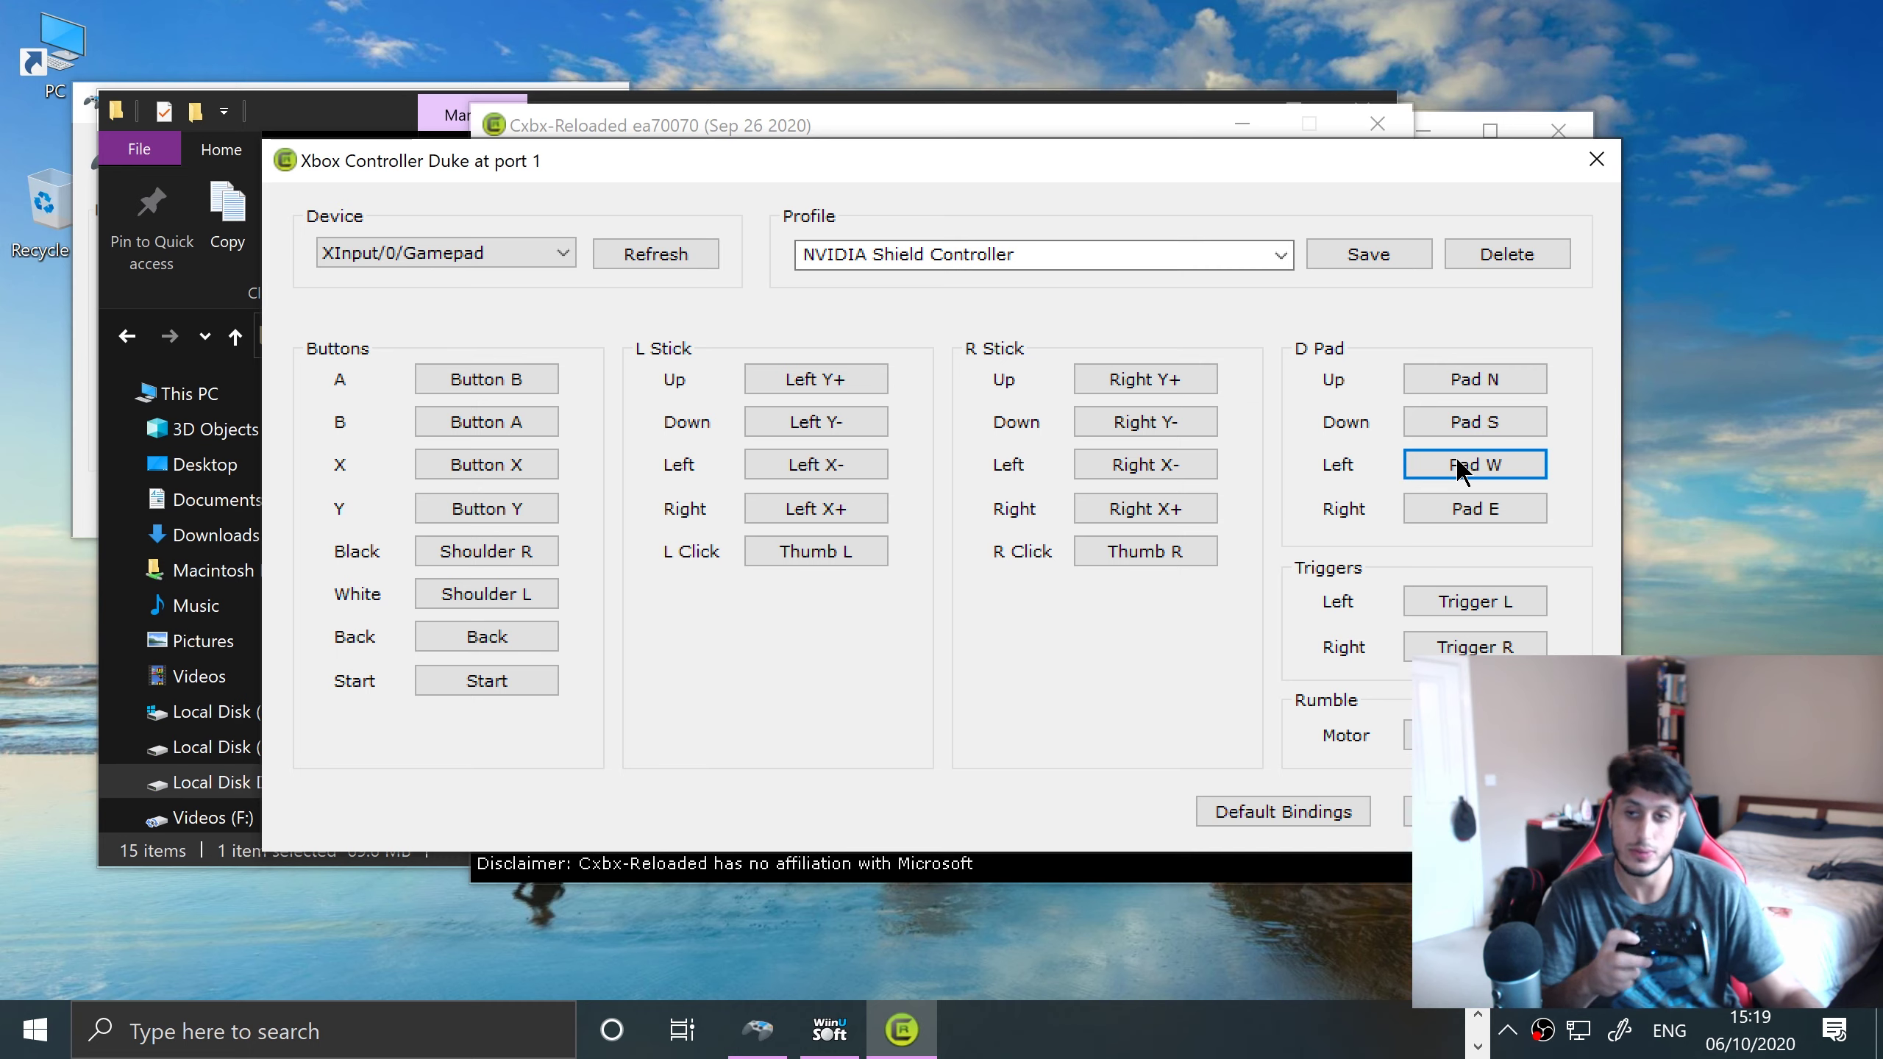
click(1441, 501)
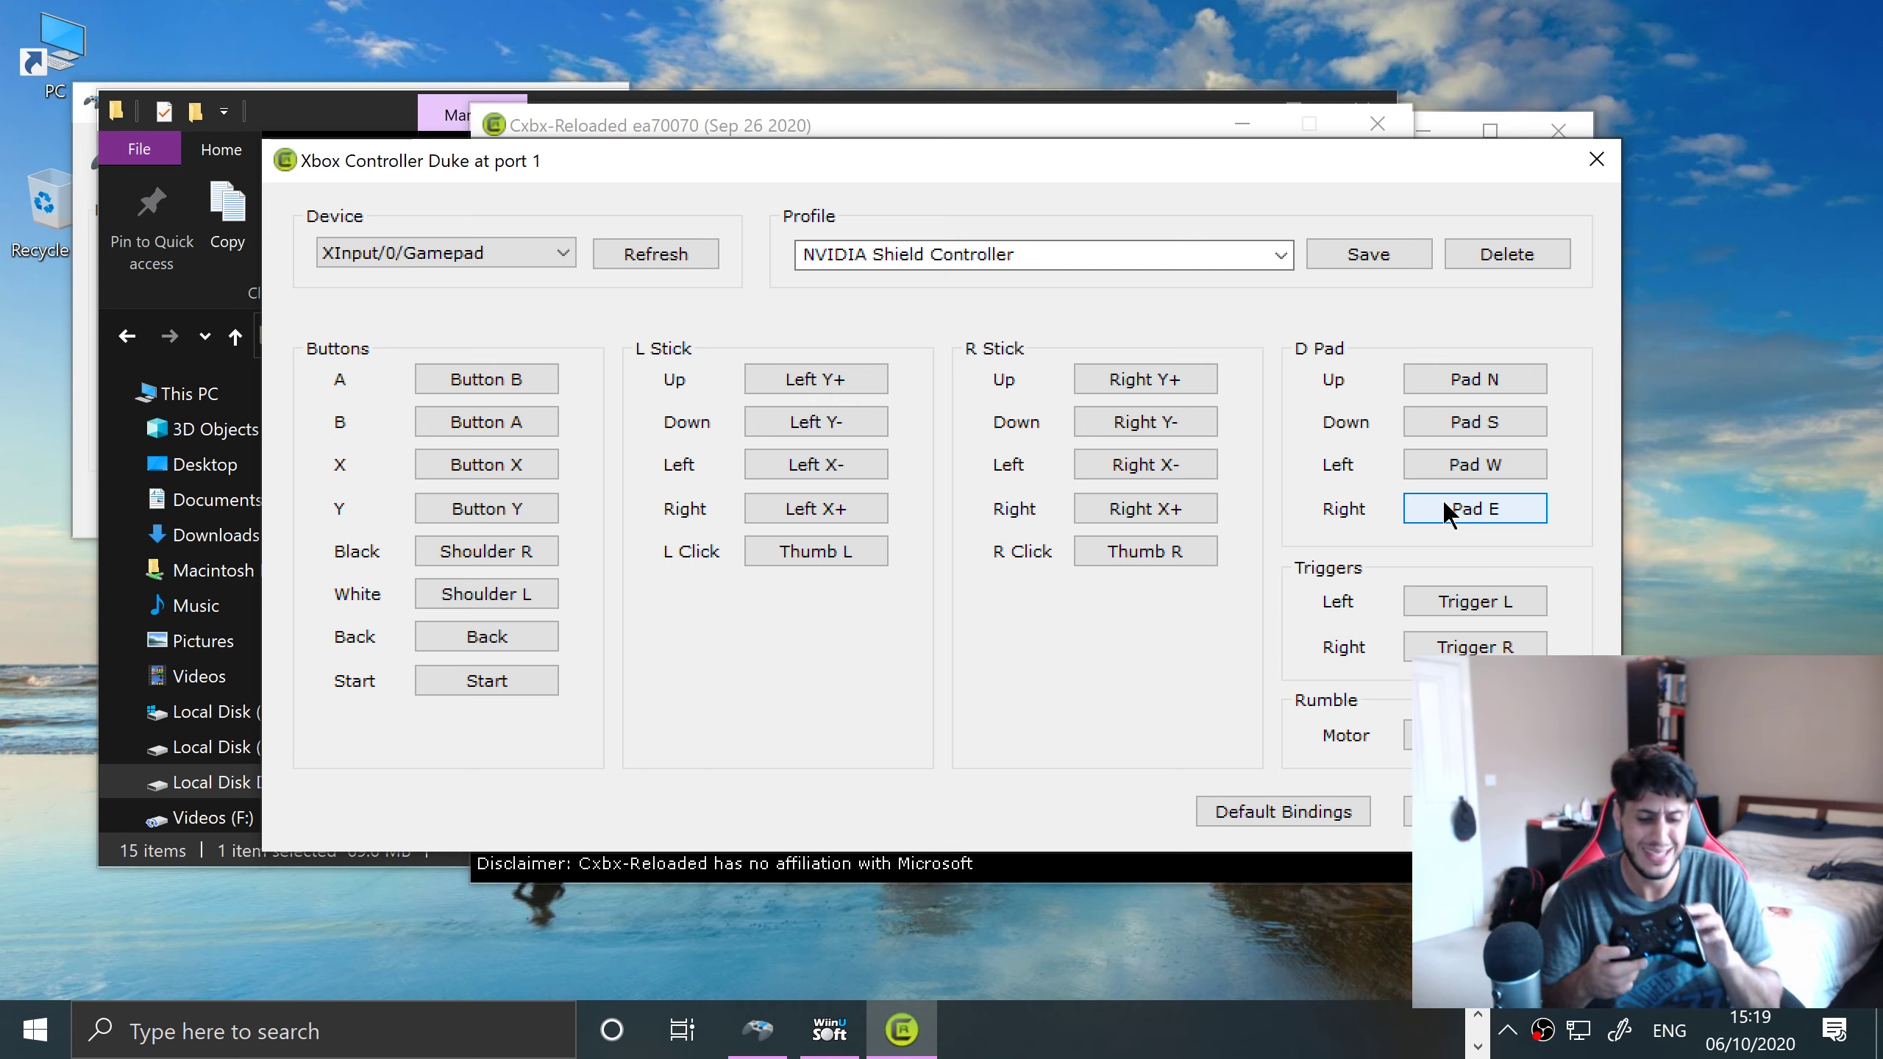
click(1442, 500)
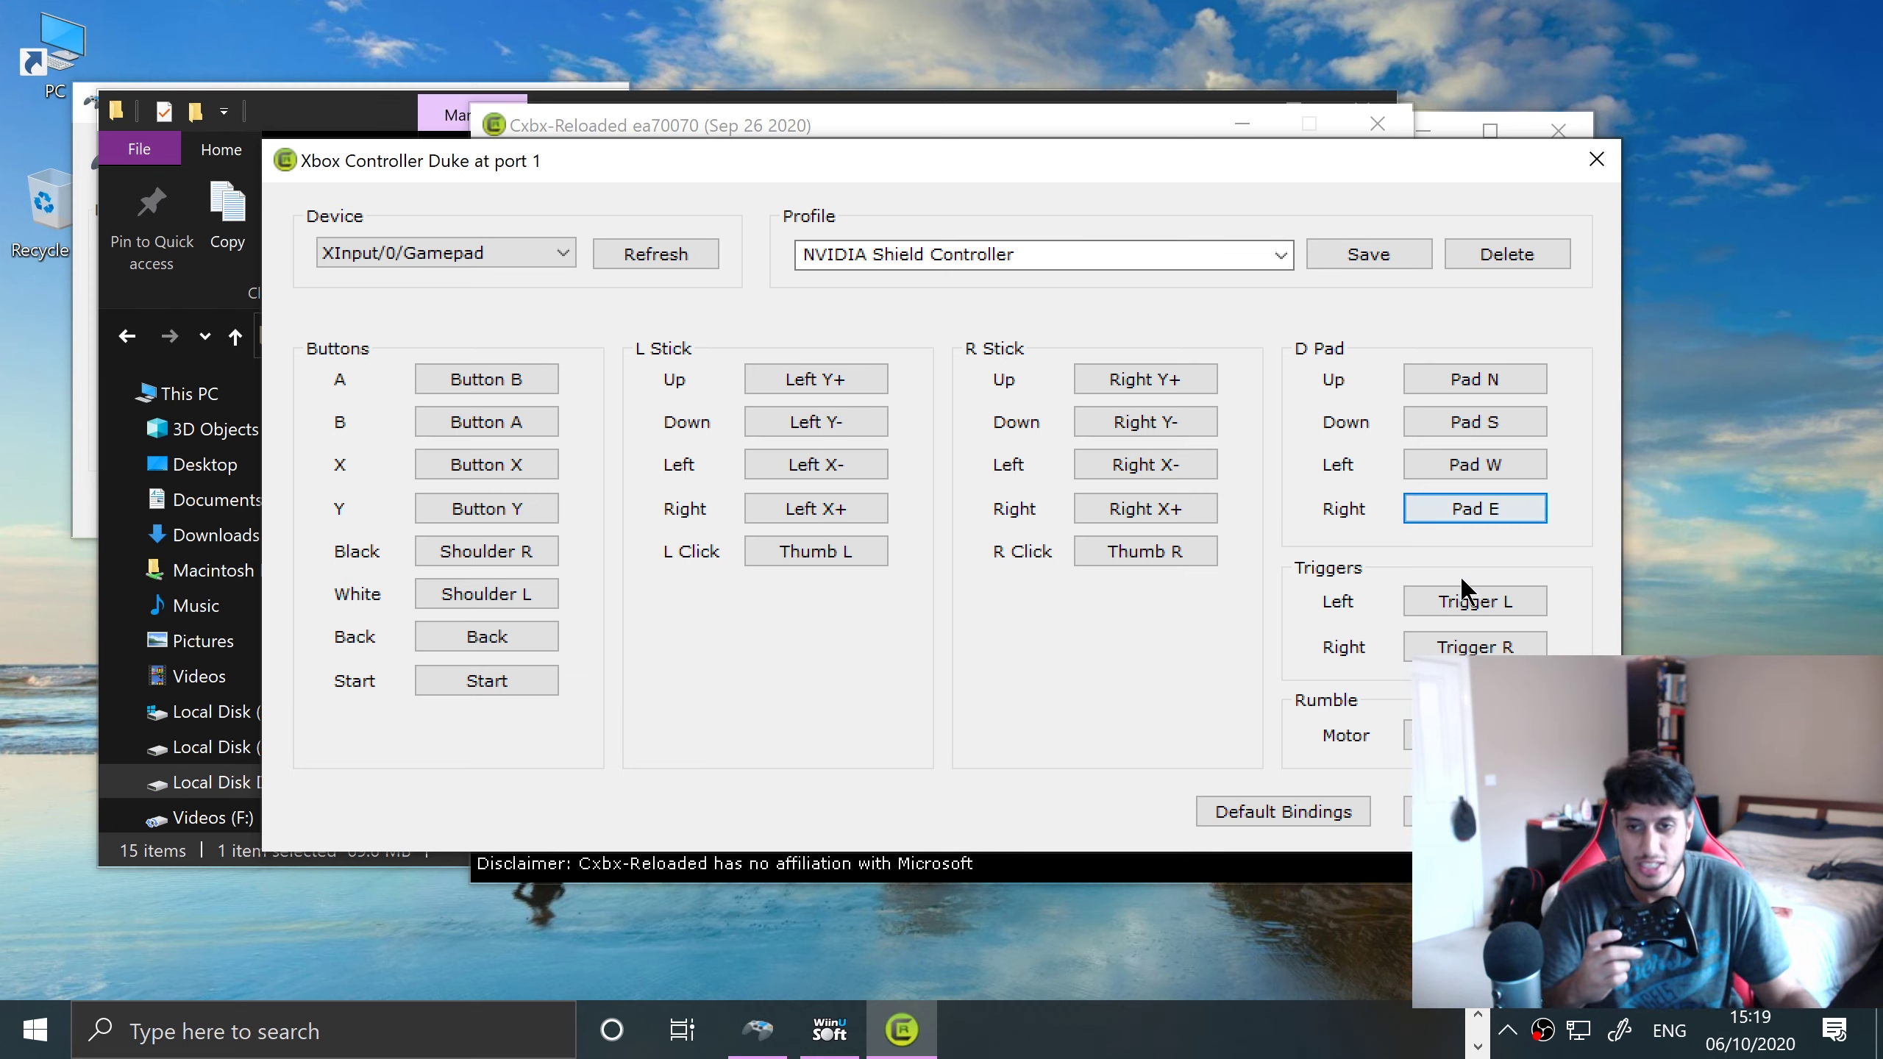
click(1426, 590)
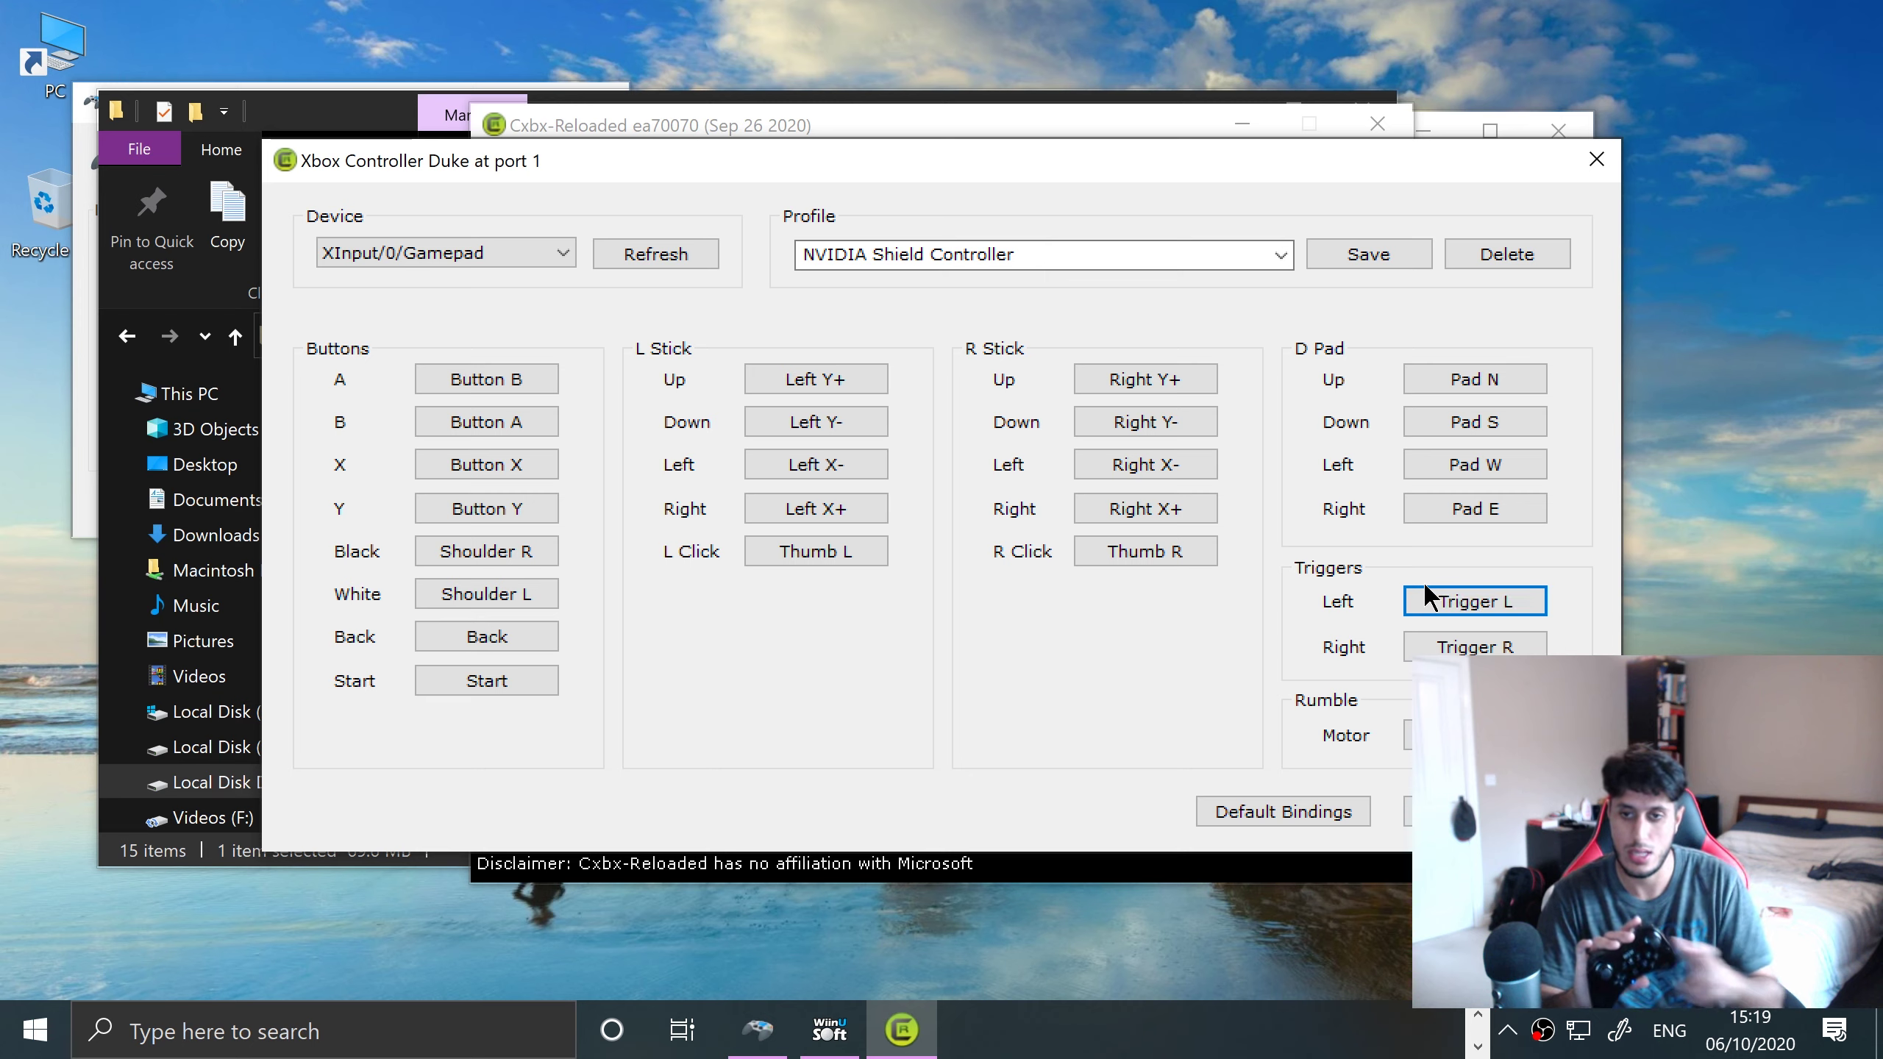
click(1448, 639)
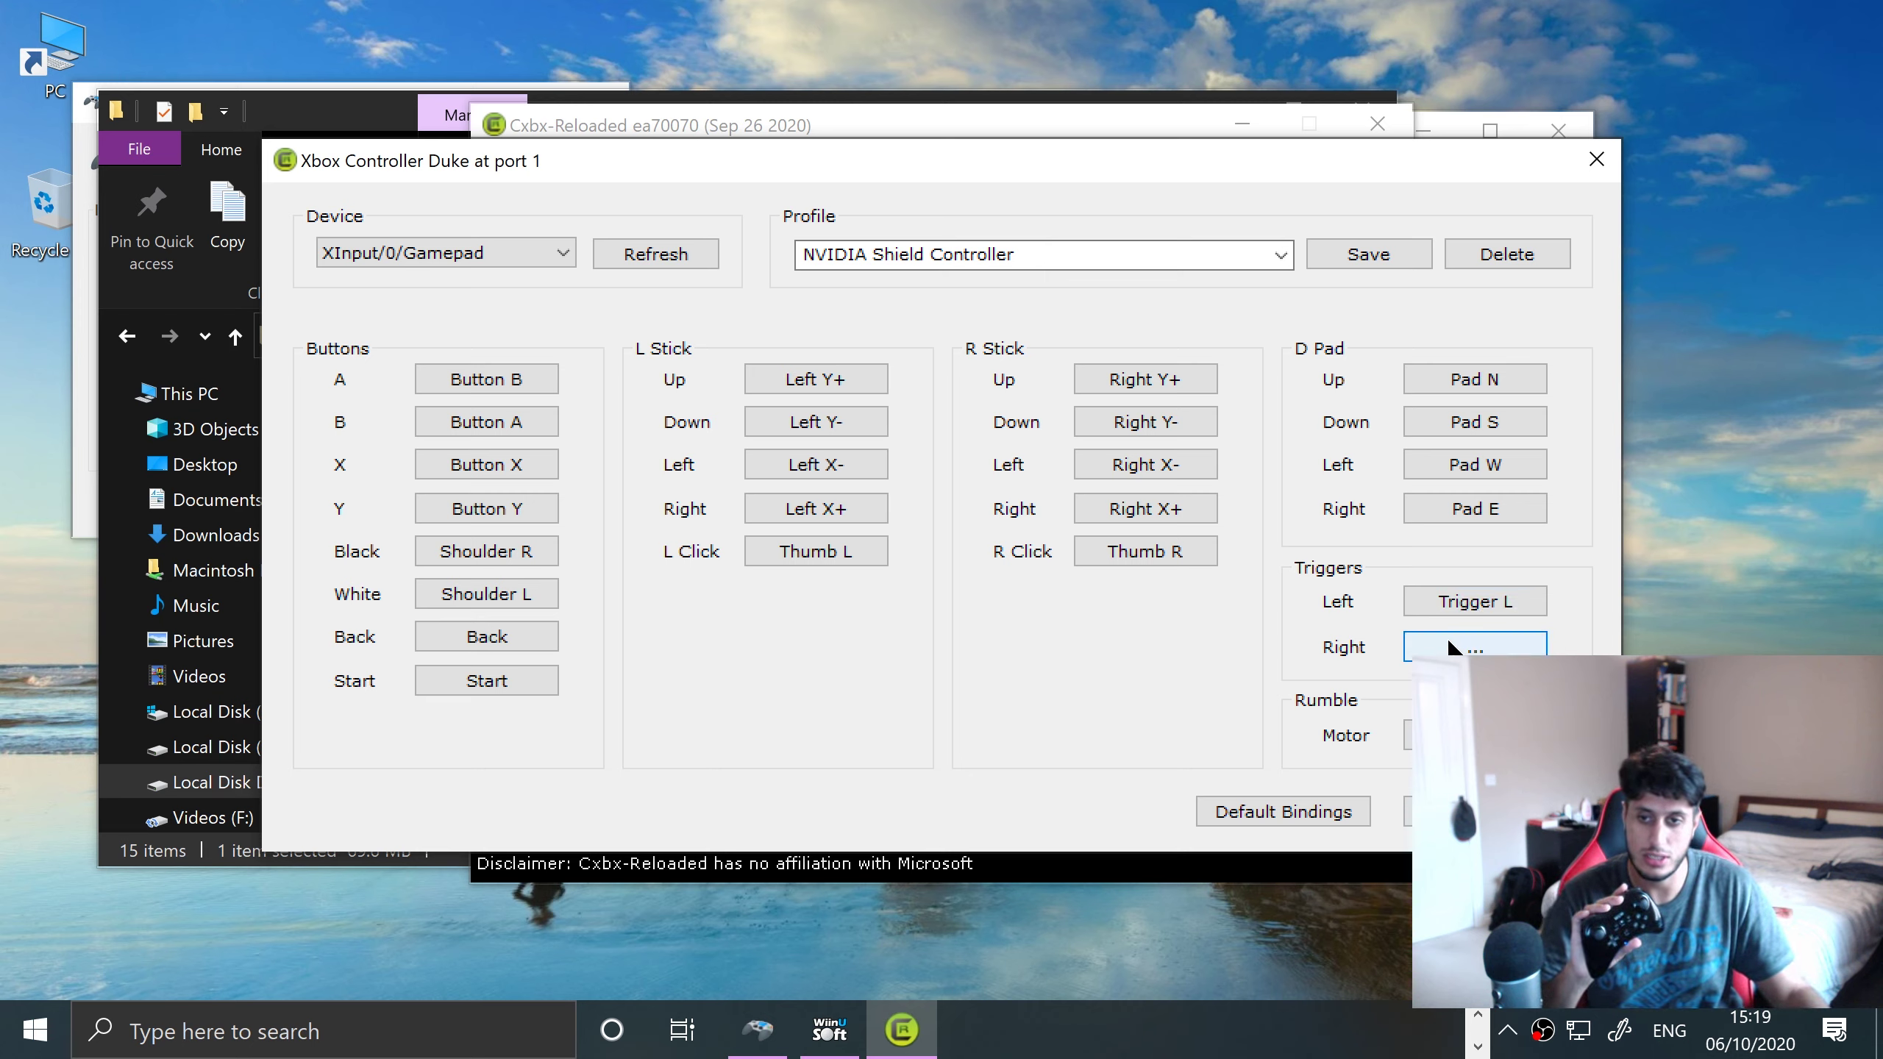
Save the bindings as a profile named Wii U Pro Controller and close the controller configuration
click(1057, 247)
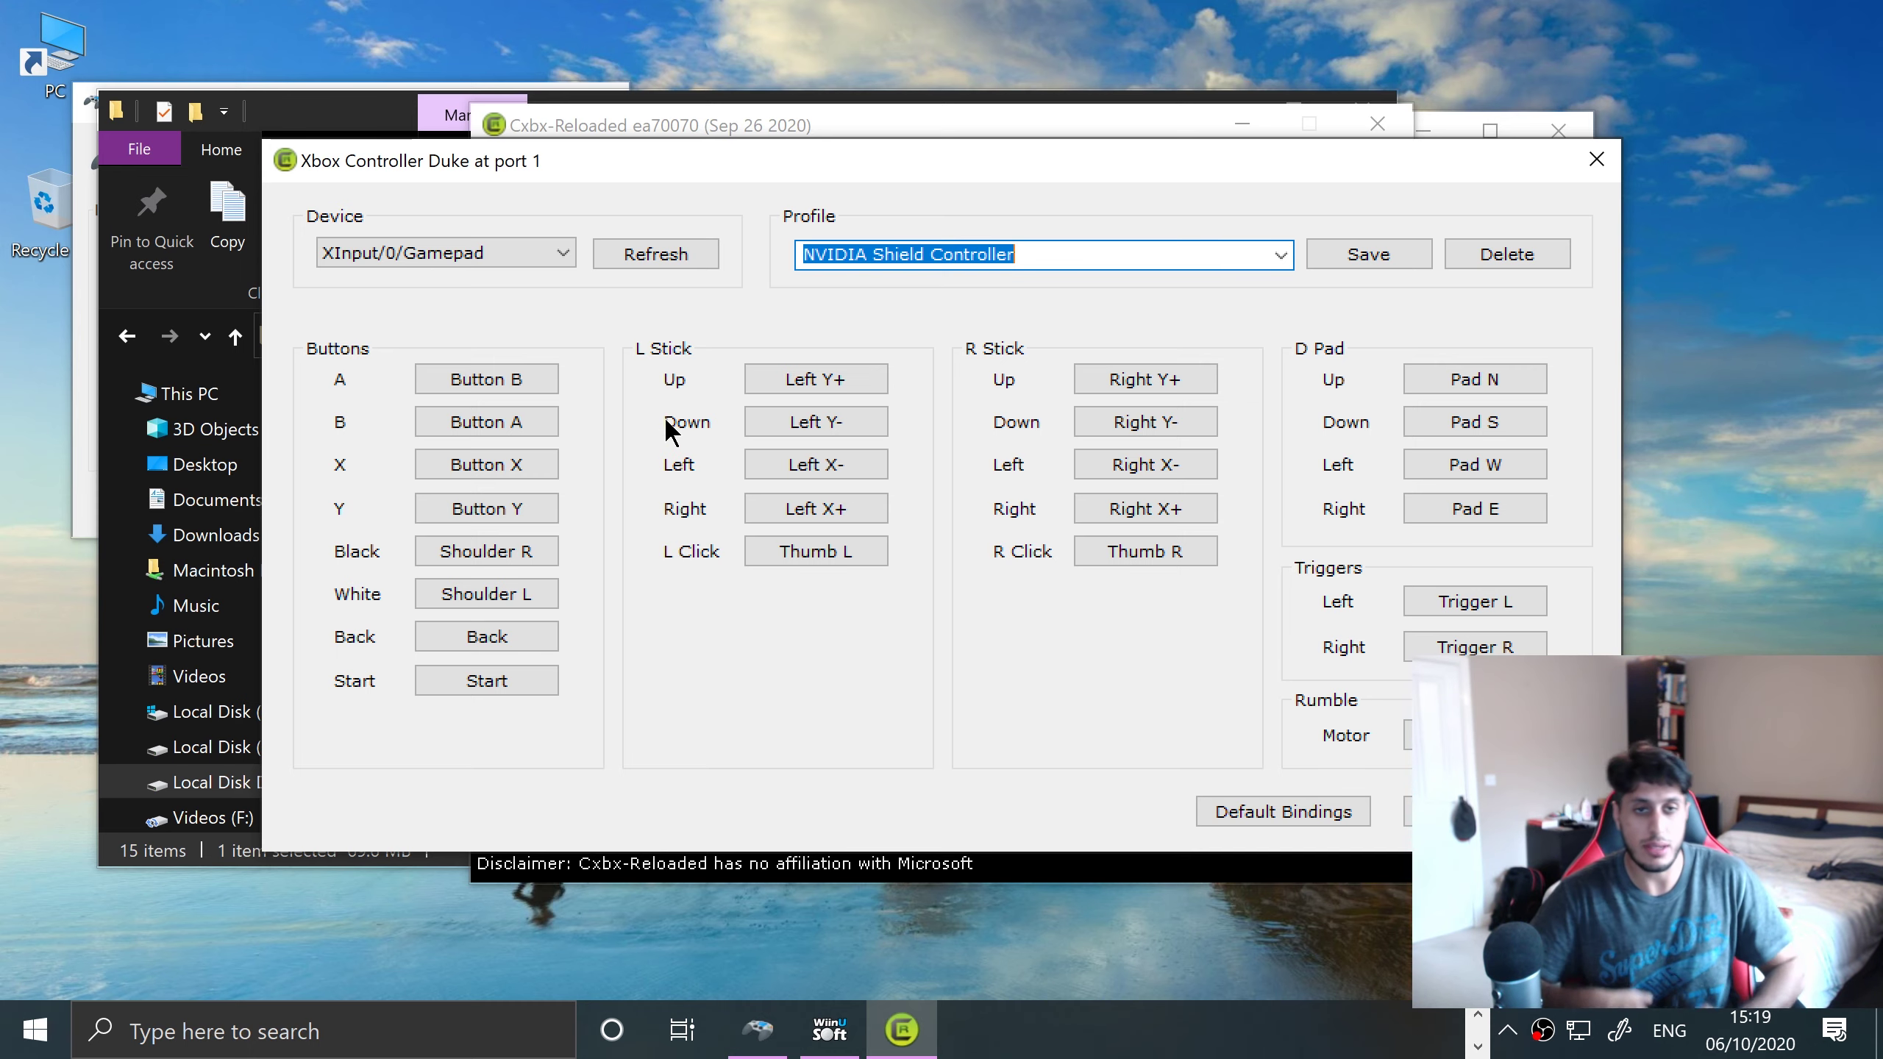
text(Wii )
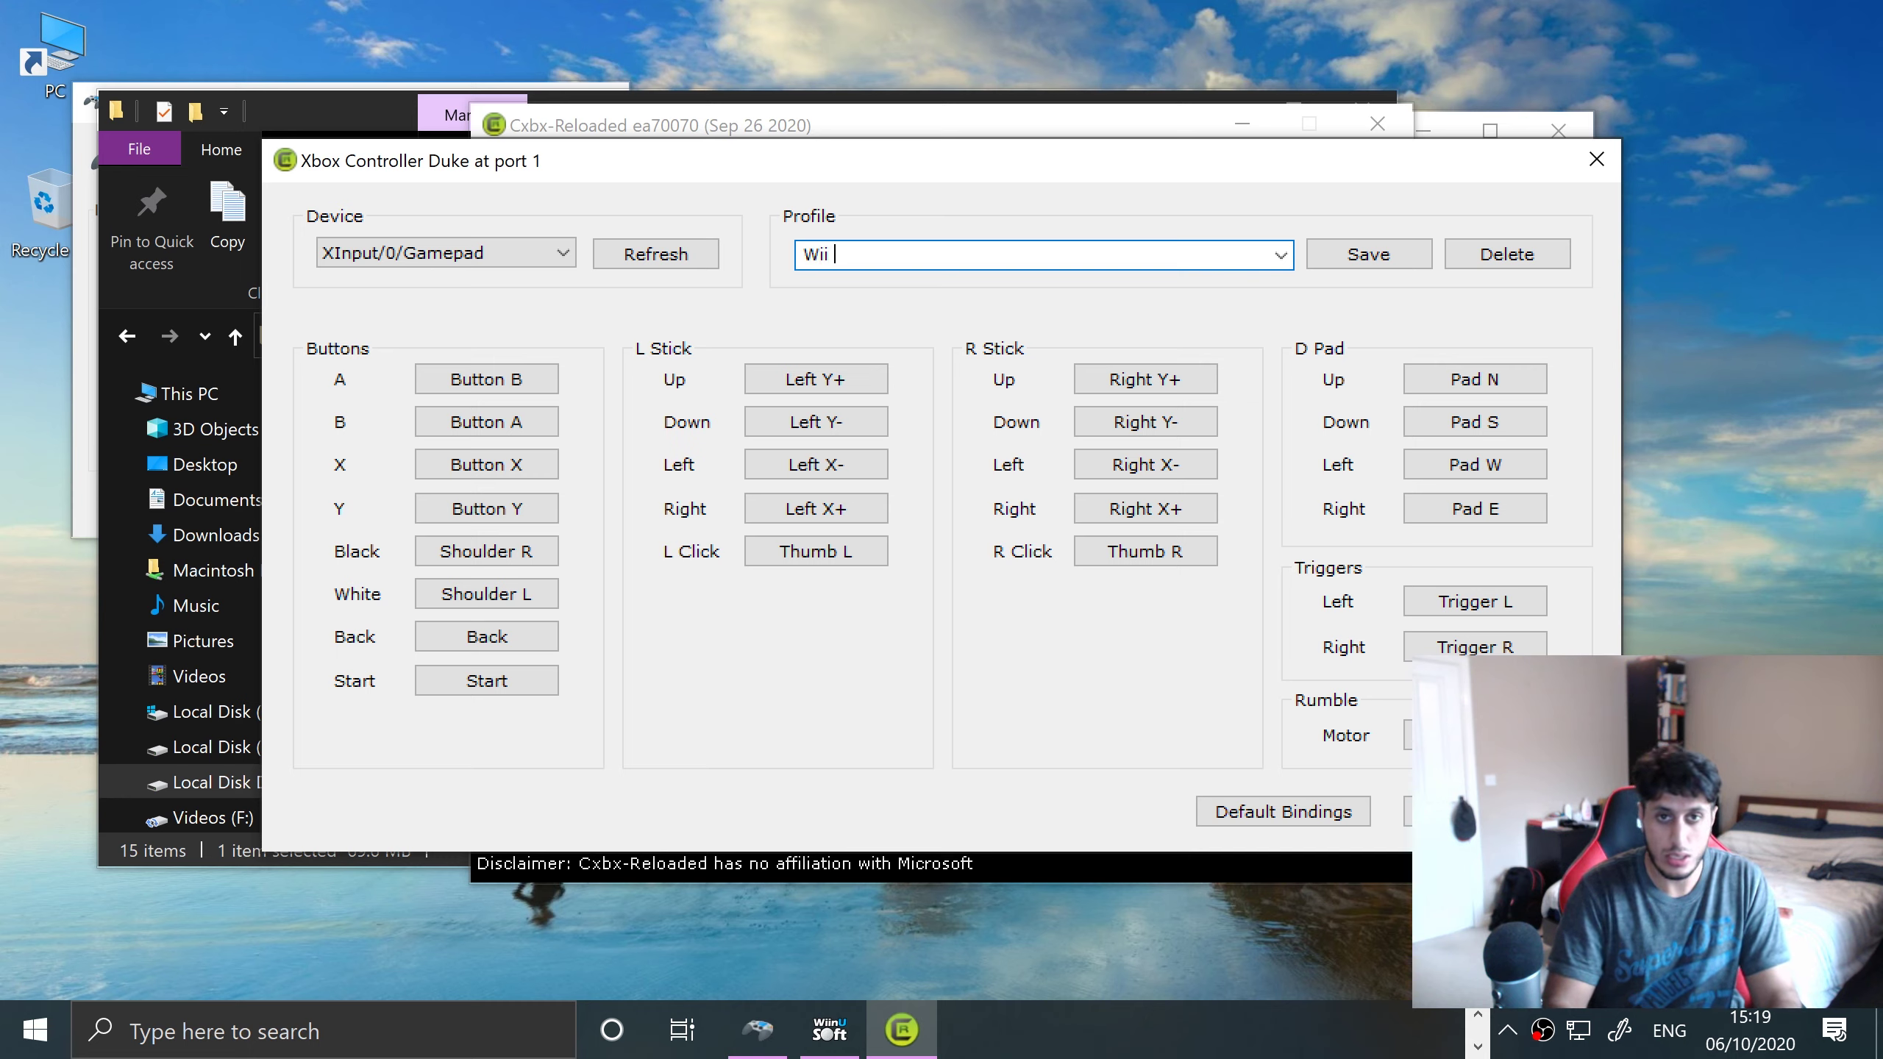
text(U Pro C)
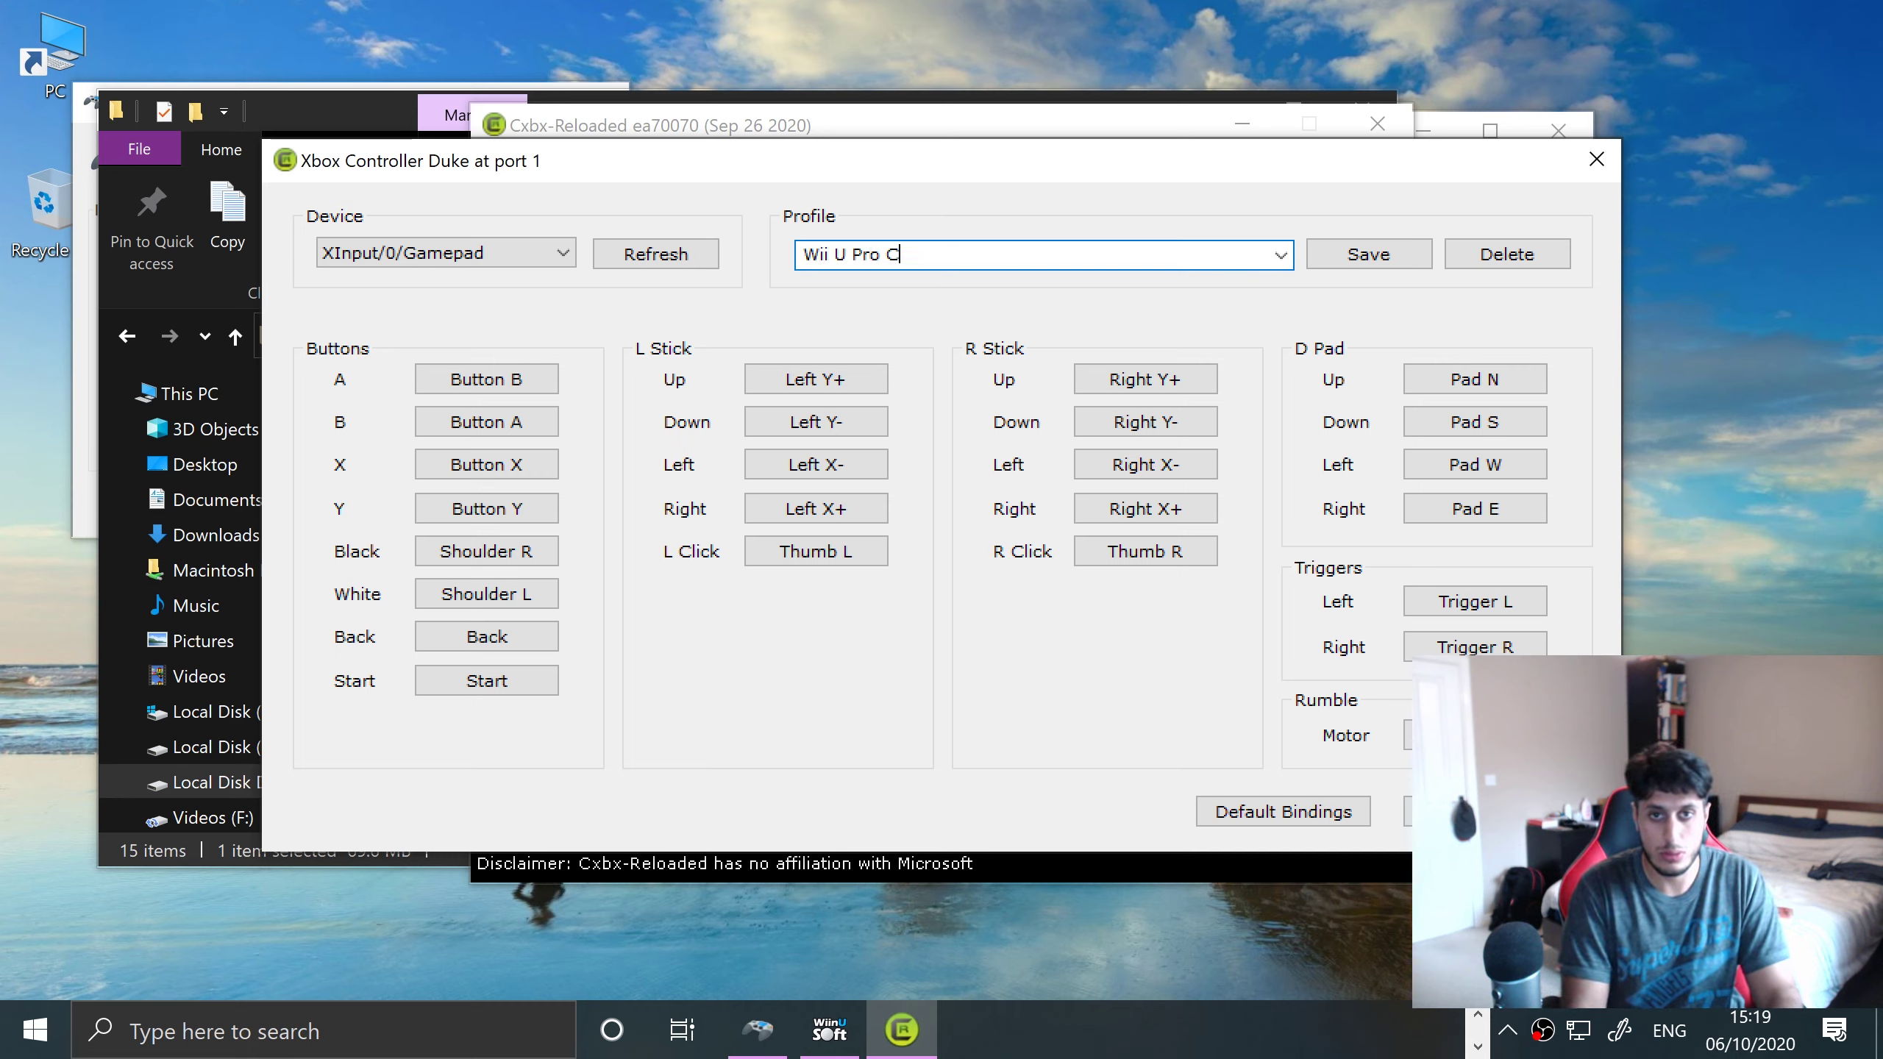
text(ontrolle)
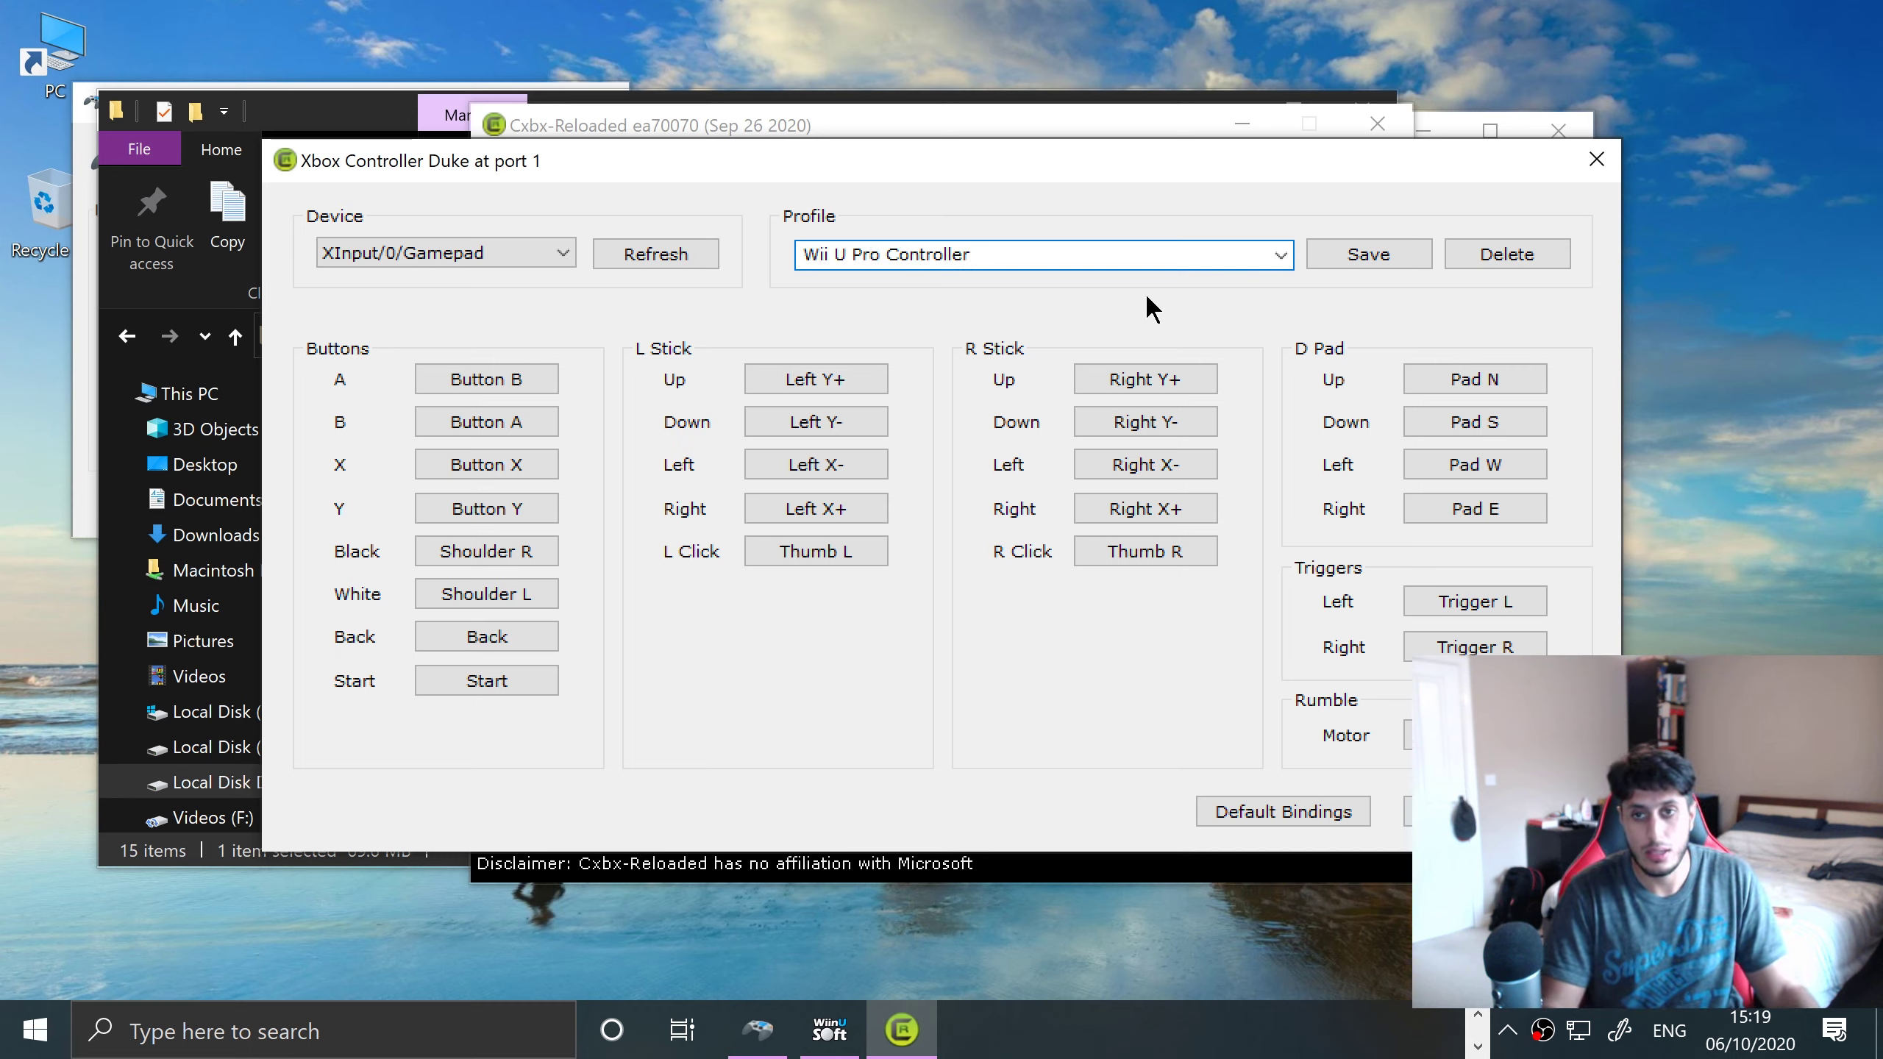
text(r)
click(1367, 257)
click(1597, 159)
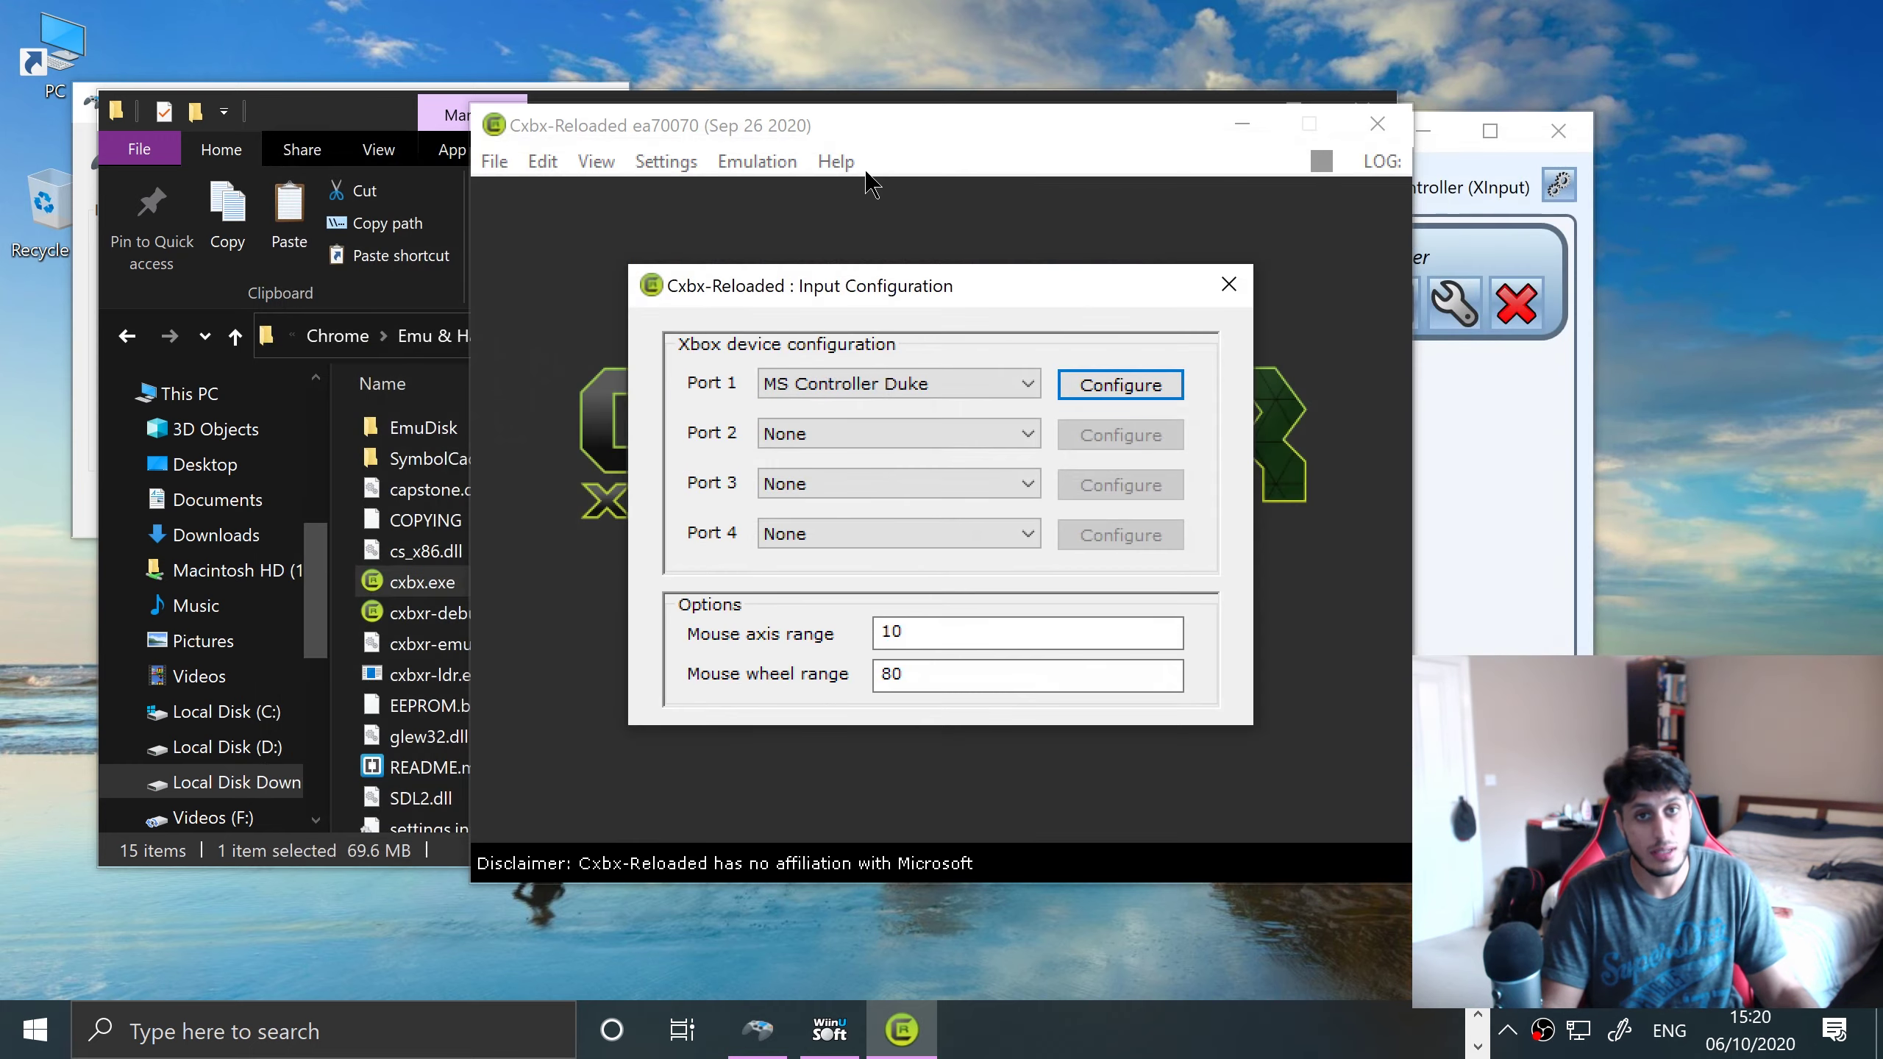
Reopen the Port 1 configuration and check the PS3 Controller, Xbox One Controller and NVIDIA Shield Controller profiles
click(1134, 385)
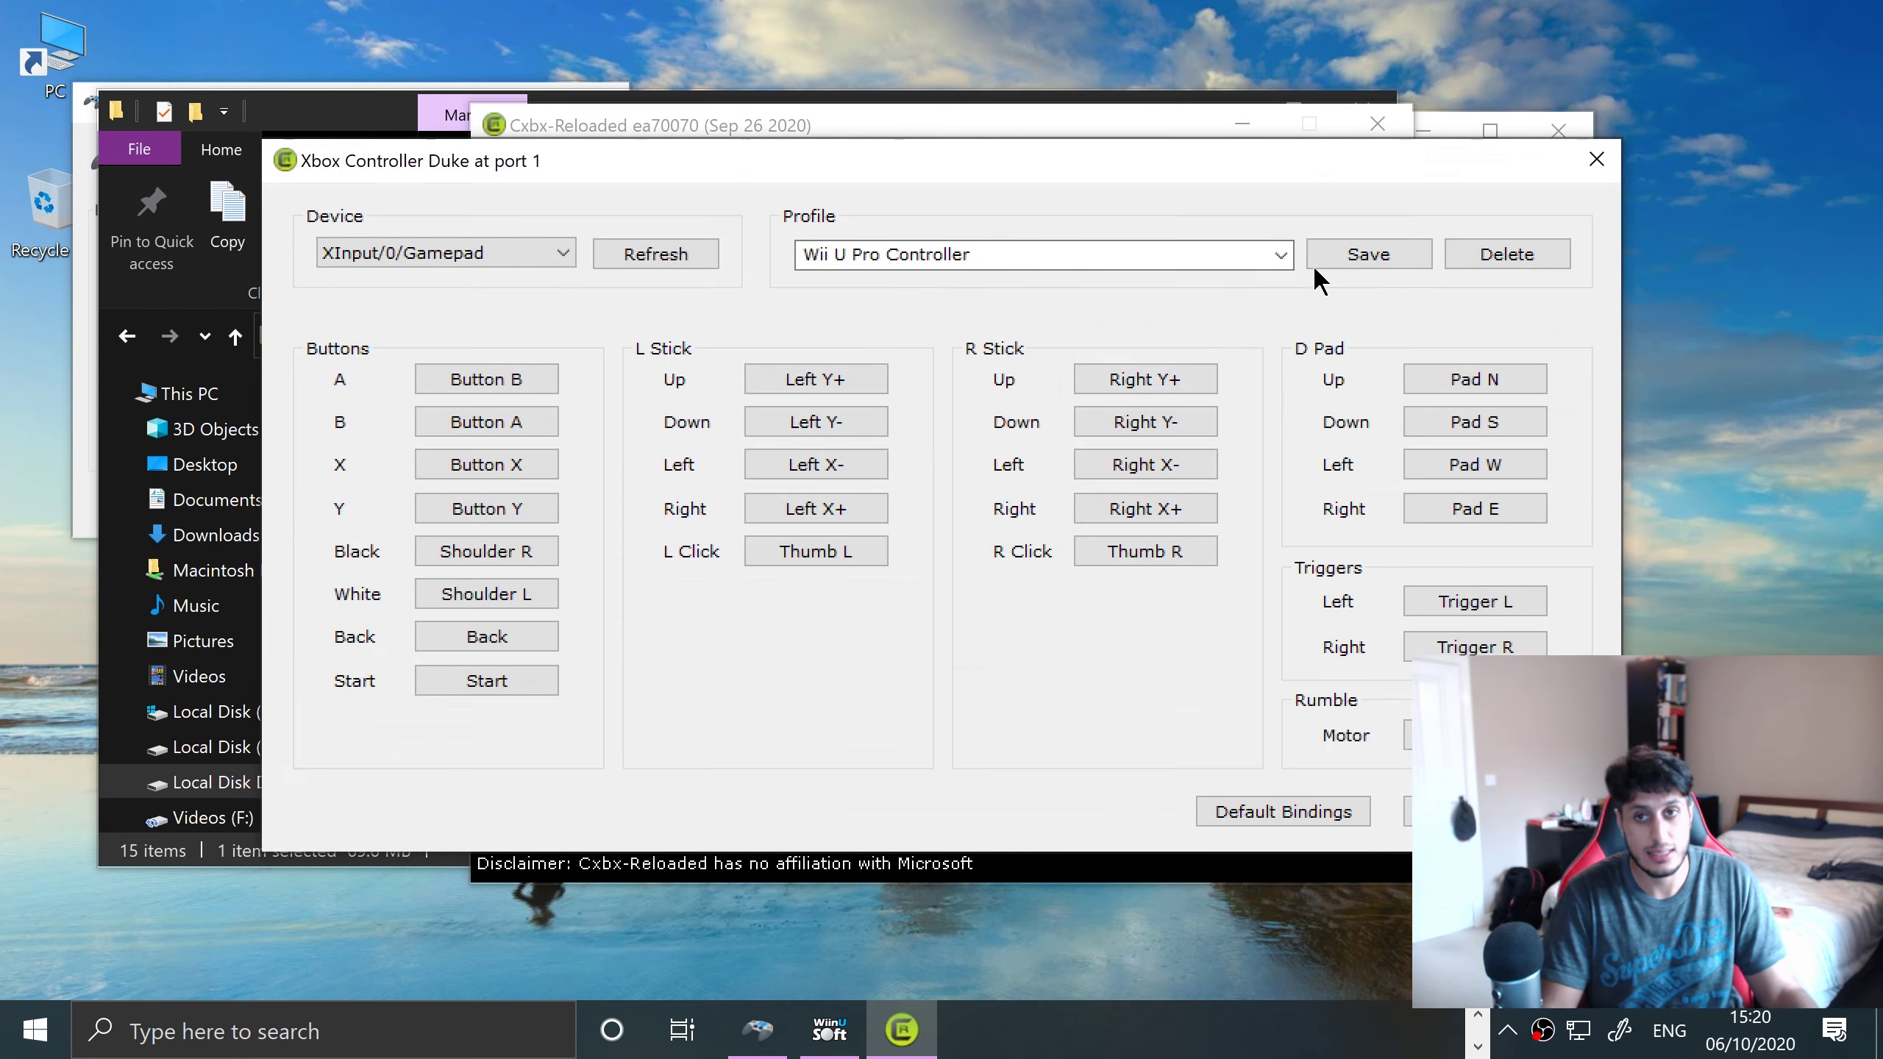
click(1280, 253)
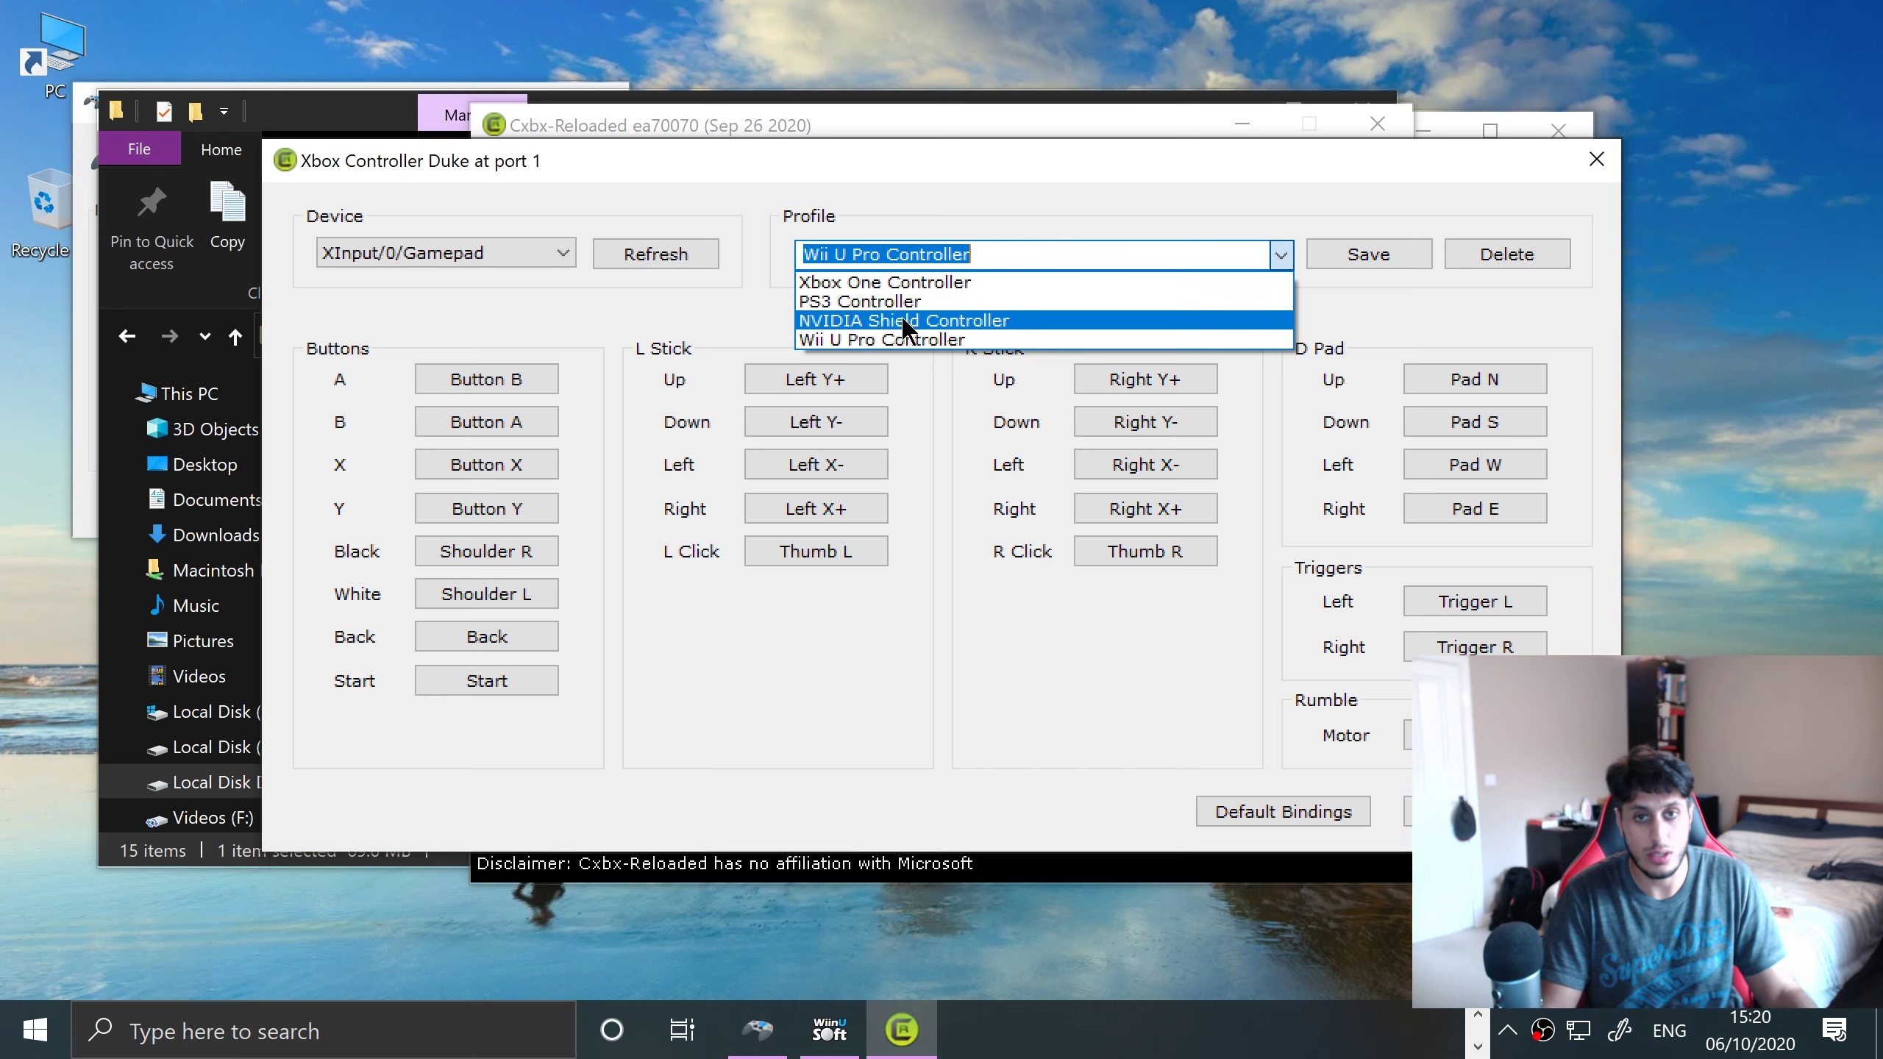
click(888, 301)
click(1271, 261)
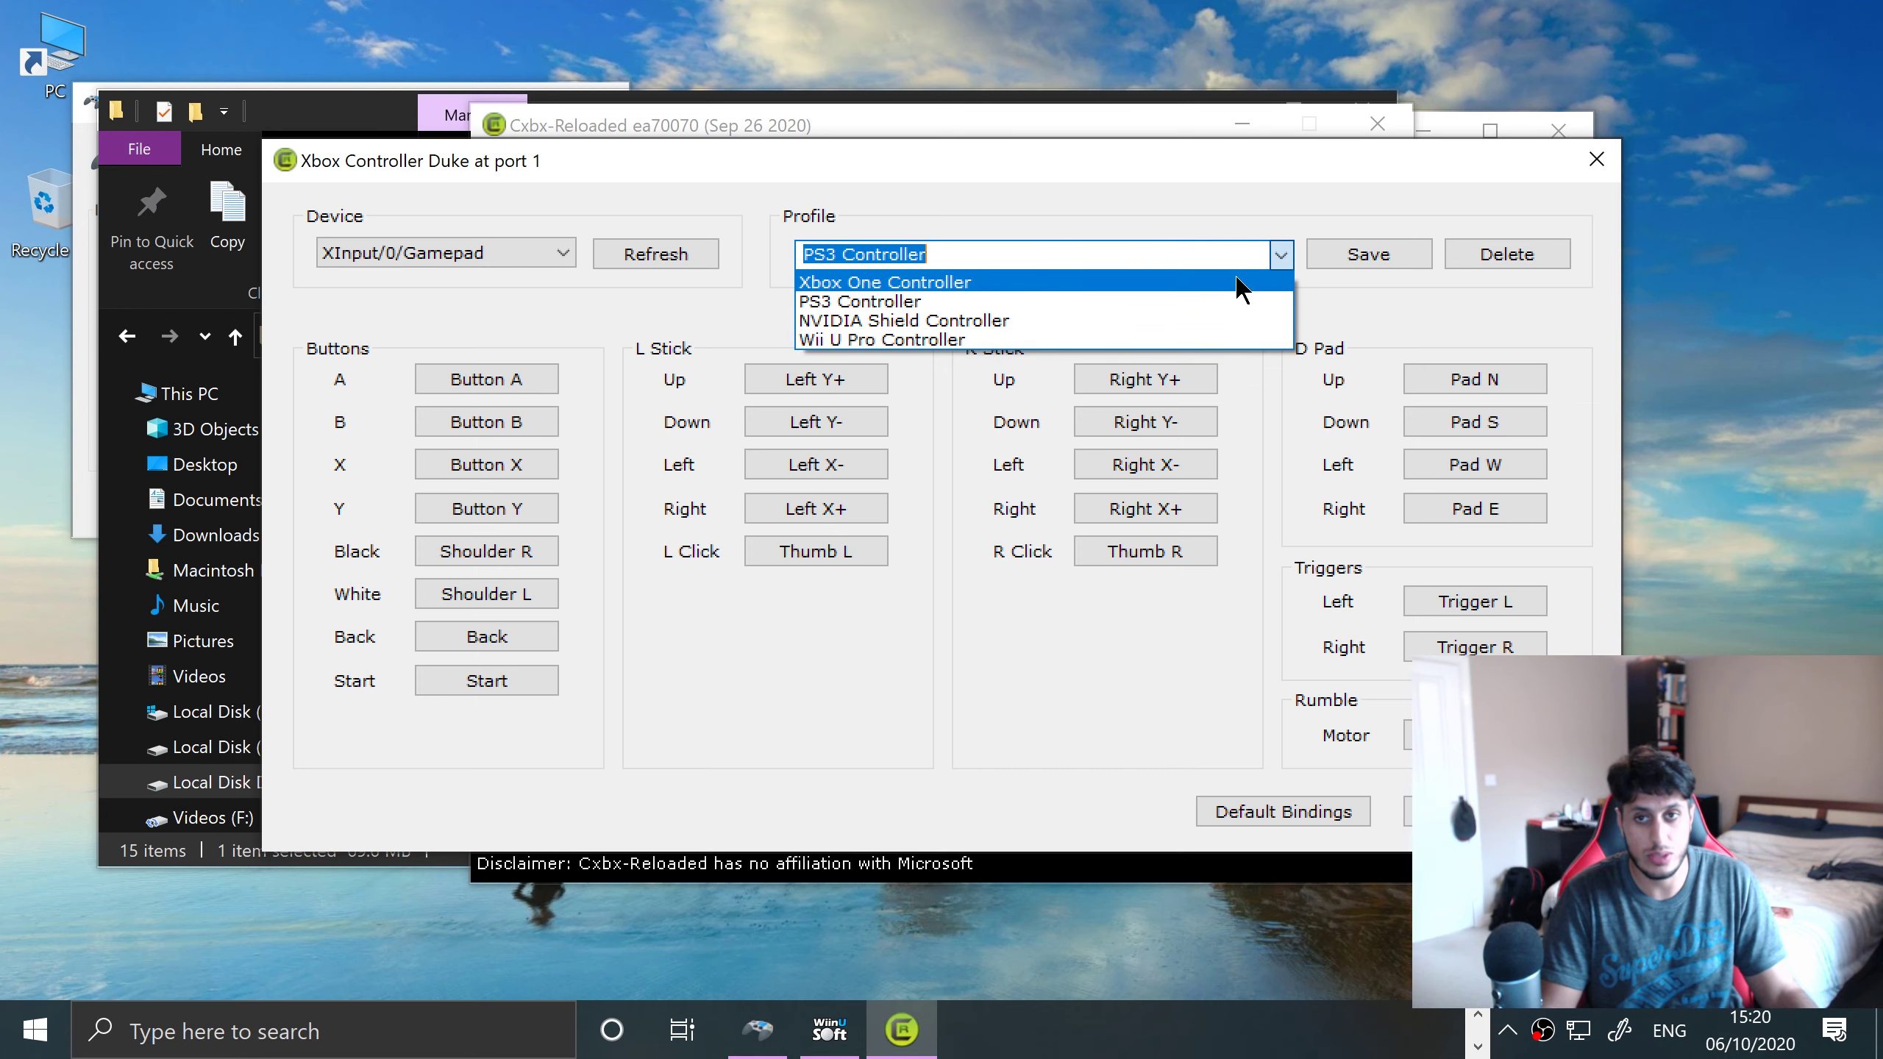
click(1227, 281)
click(1280, 262)
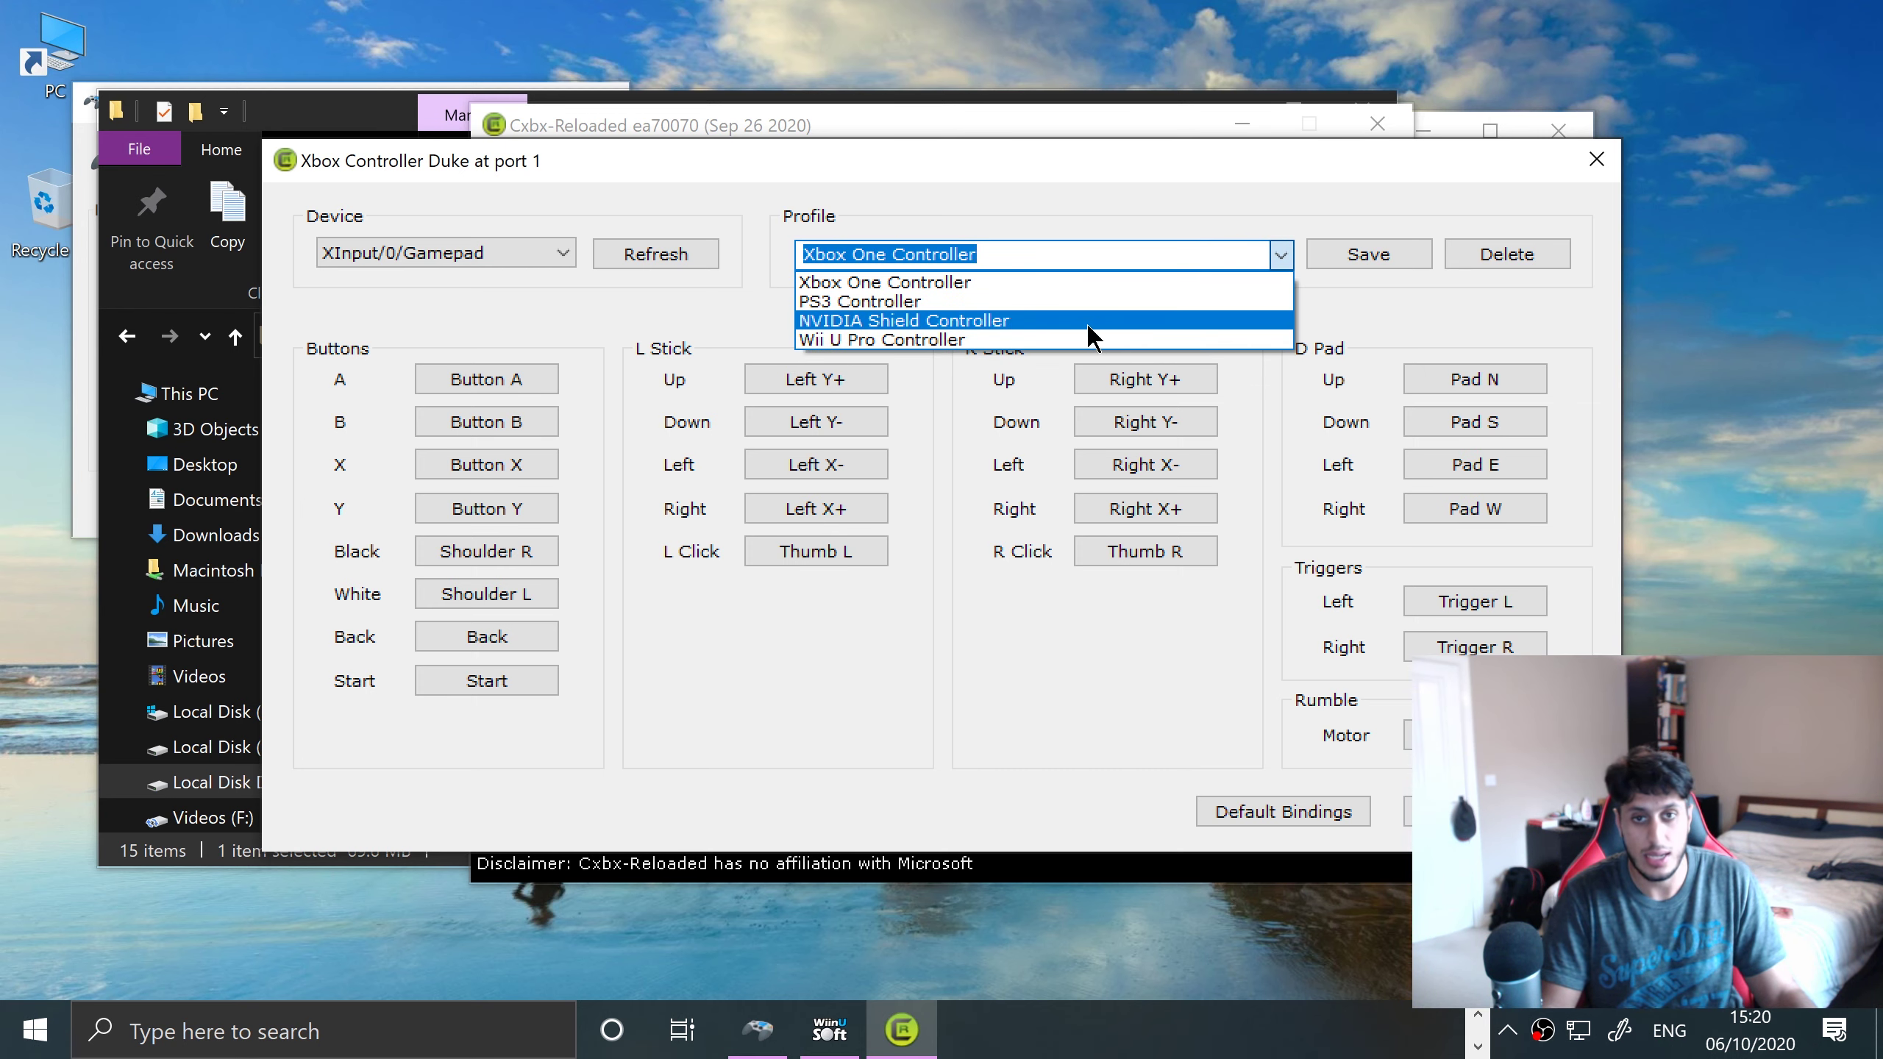
click(1133, 322)
click(1260, 258)
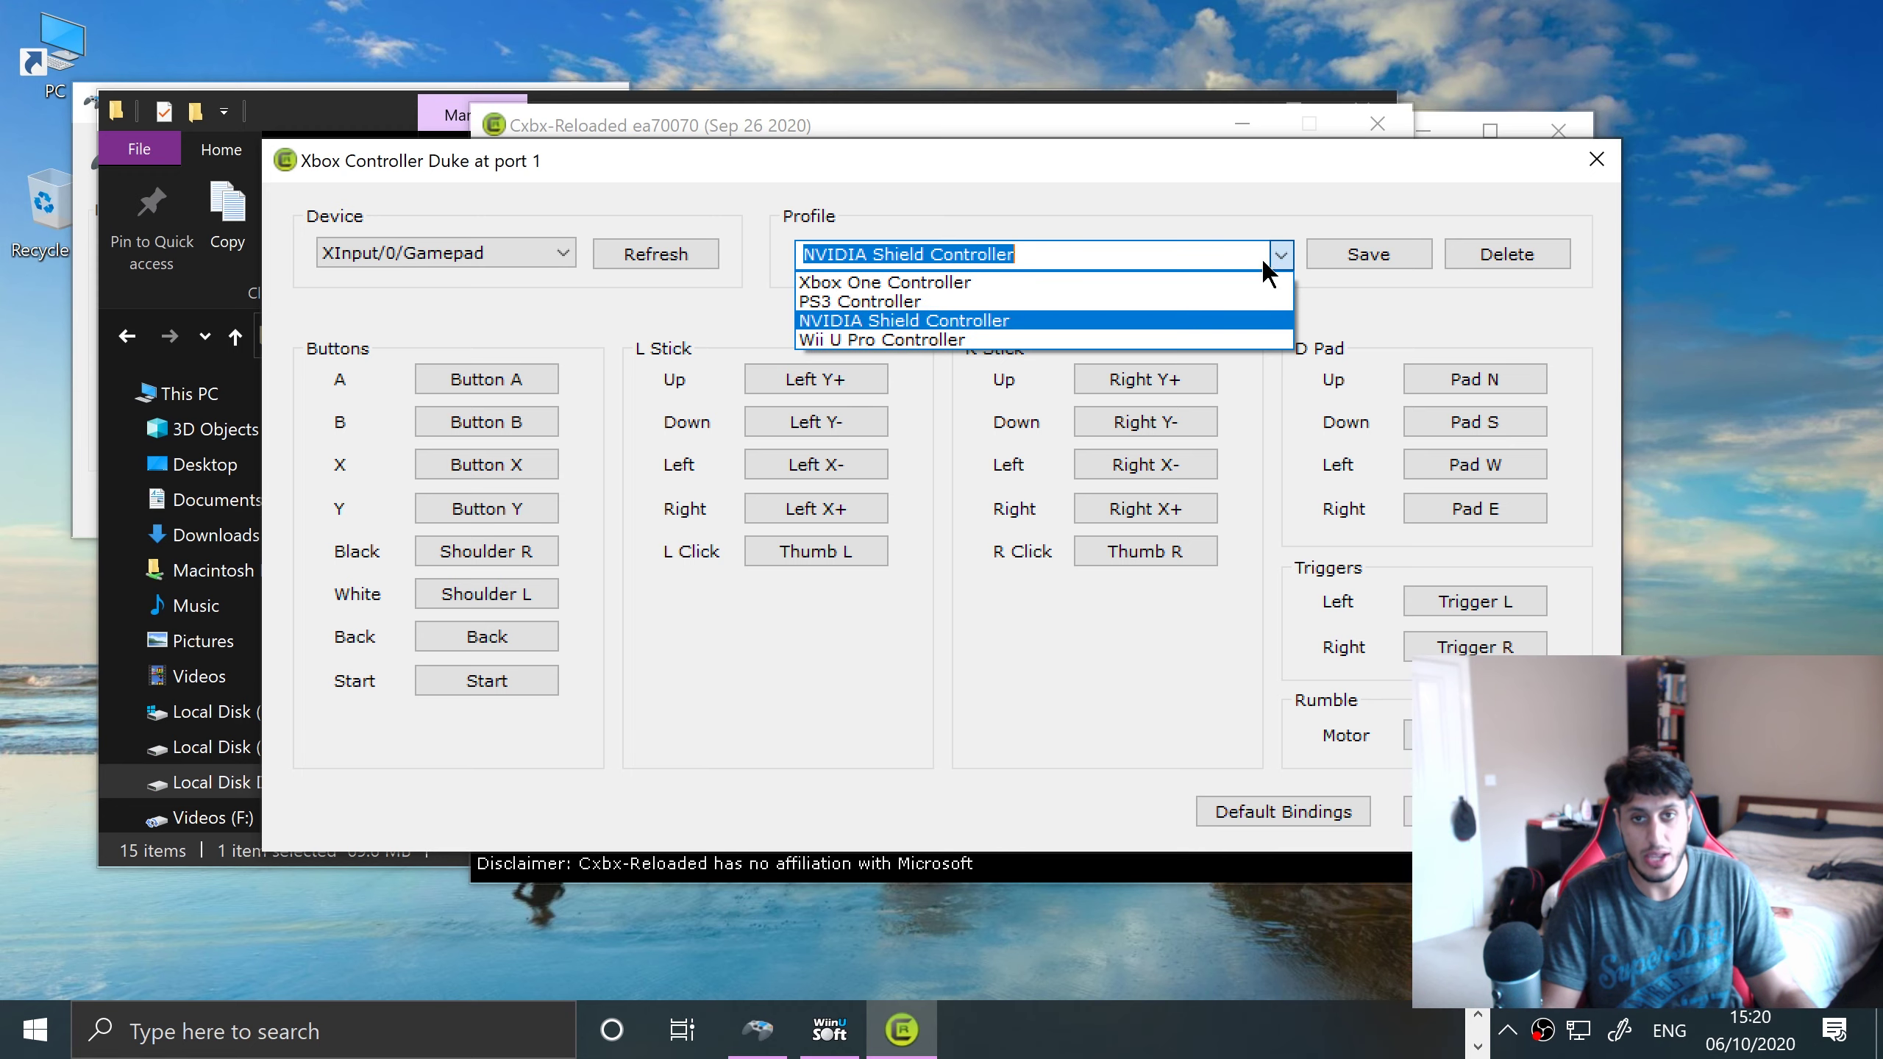
Select the Wii U Pro Controller profile and close both the controller and input configuration windows
click(1175, 341)
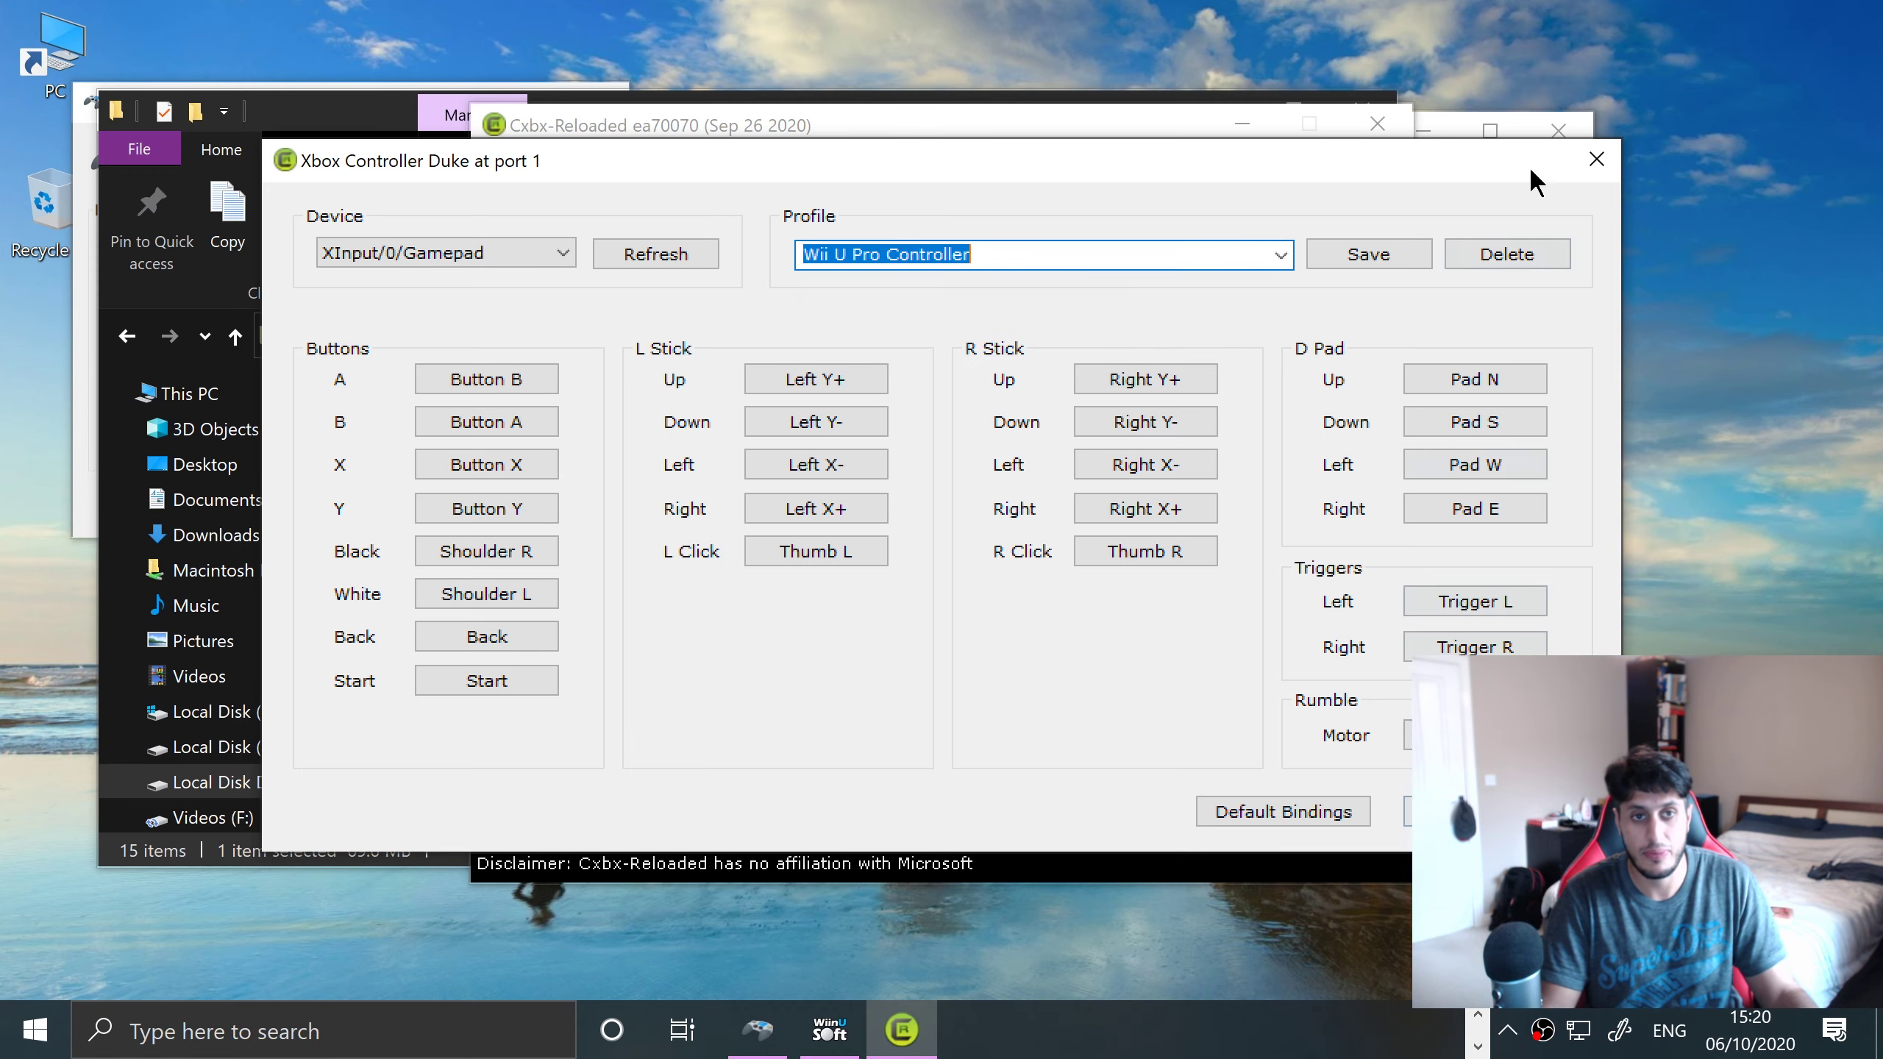
click(1586, 158)
click(1254, 276)
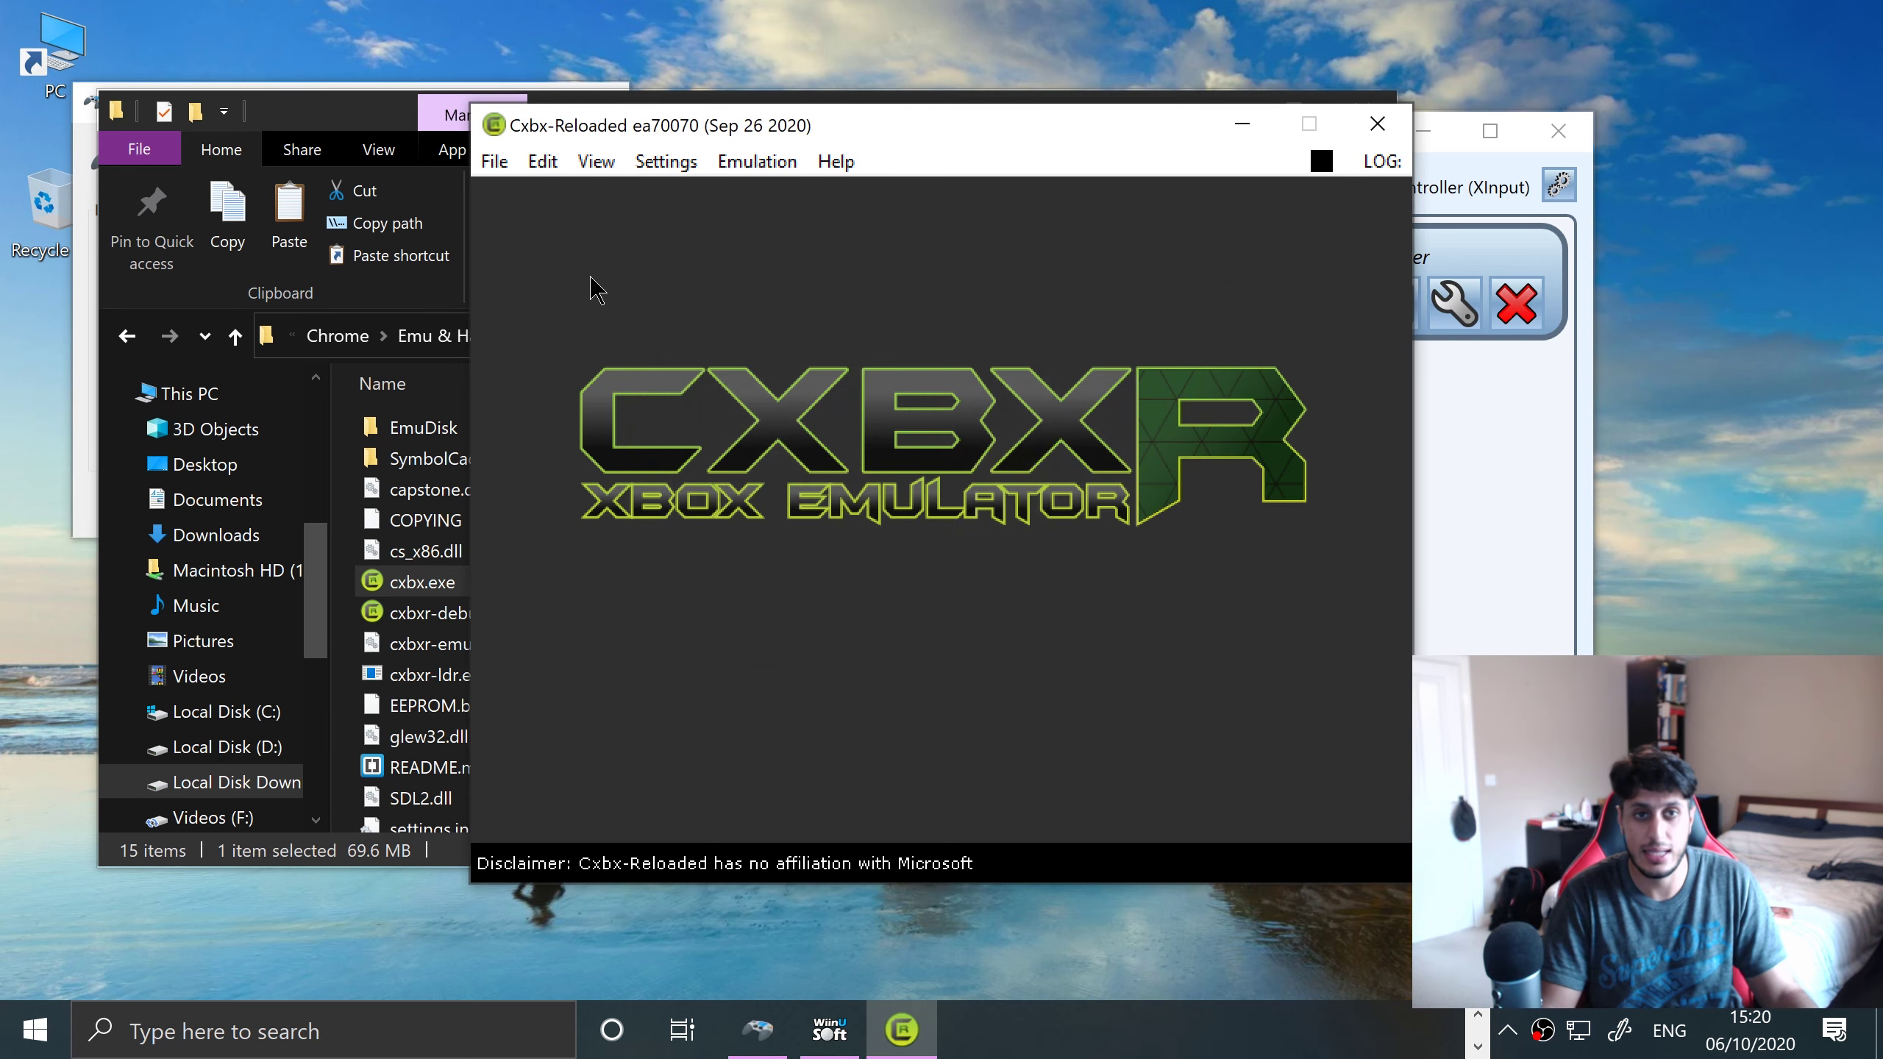
Load the recent Xbe file default.xbe from the Shrek 2 game folder
click(493, 161)
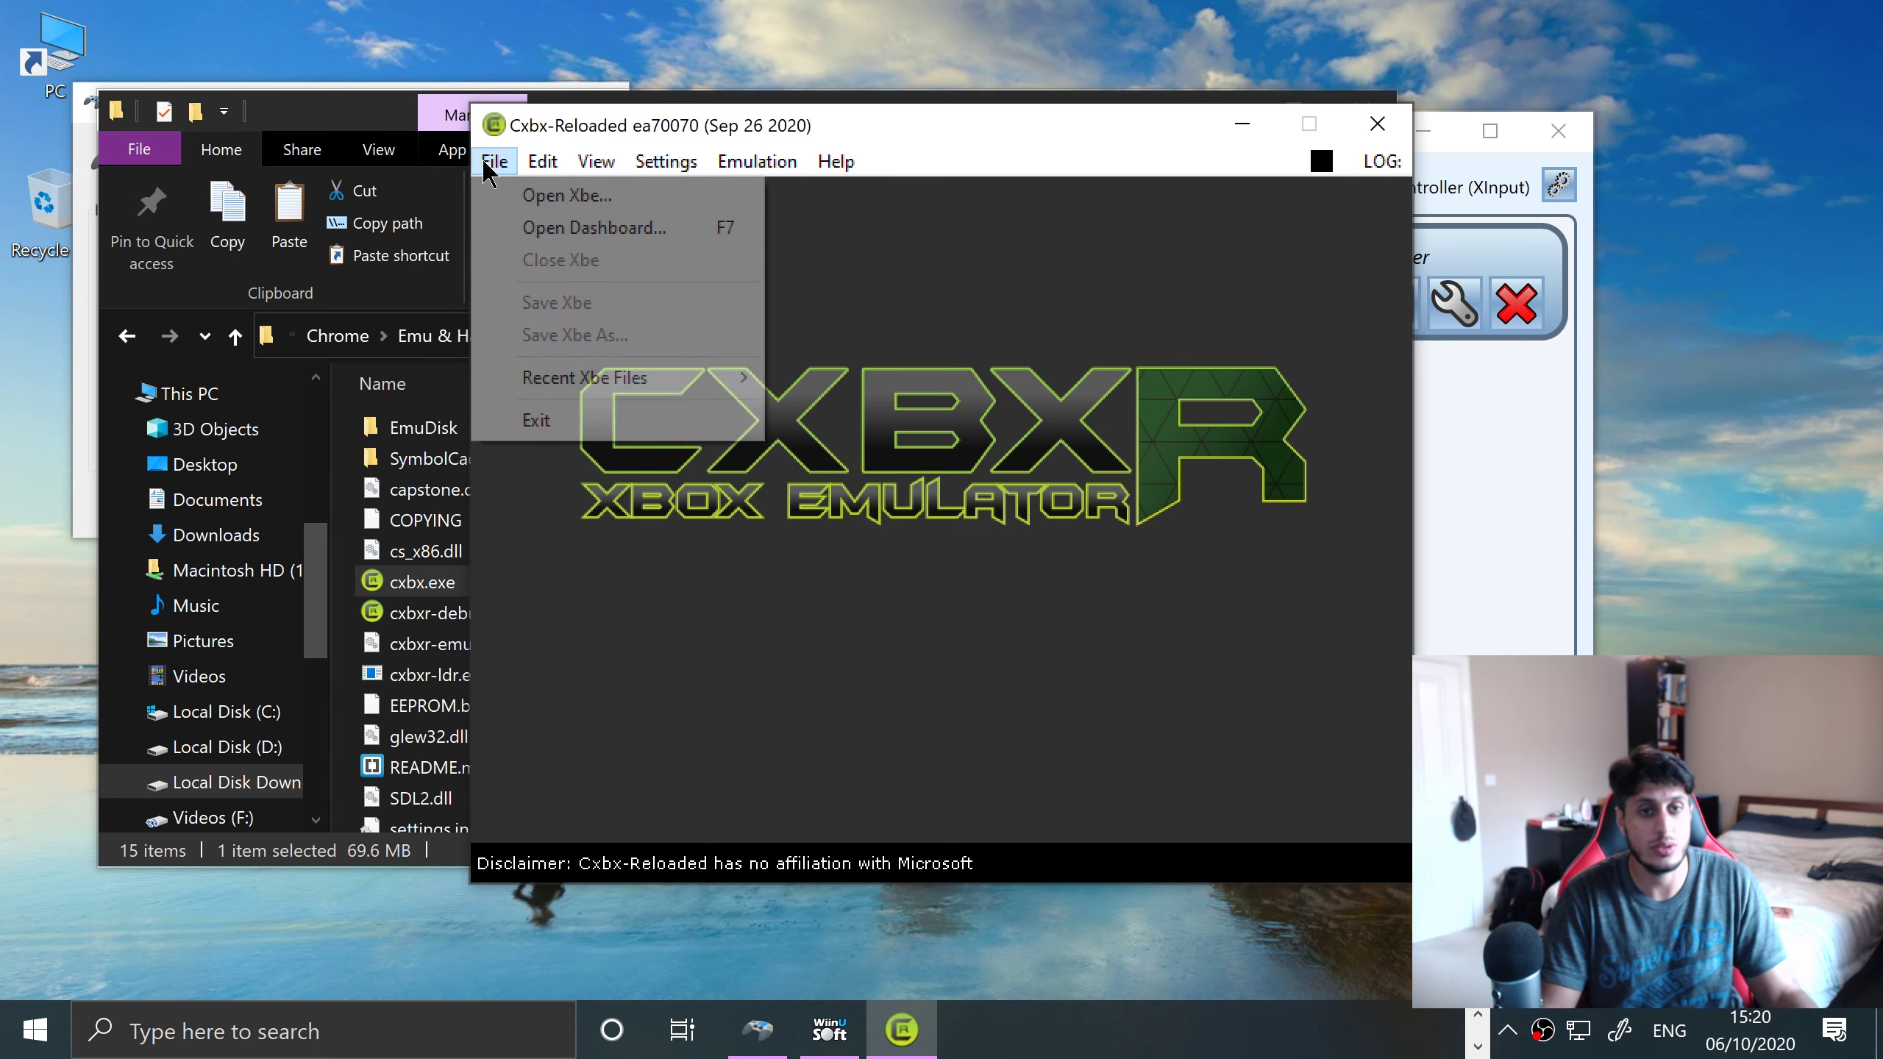
mouse_move(593, 377)
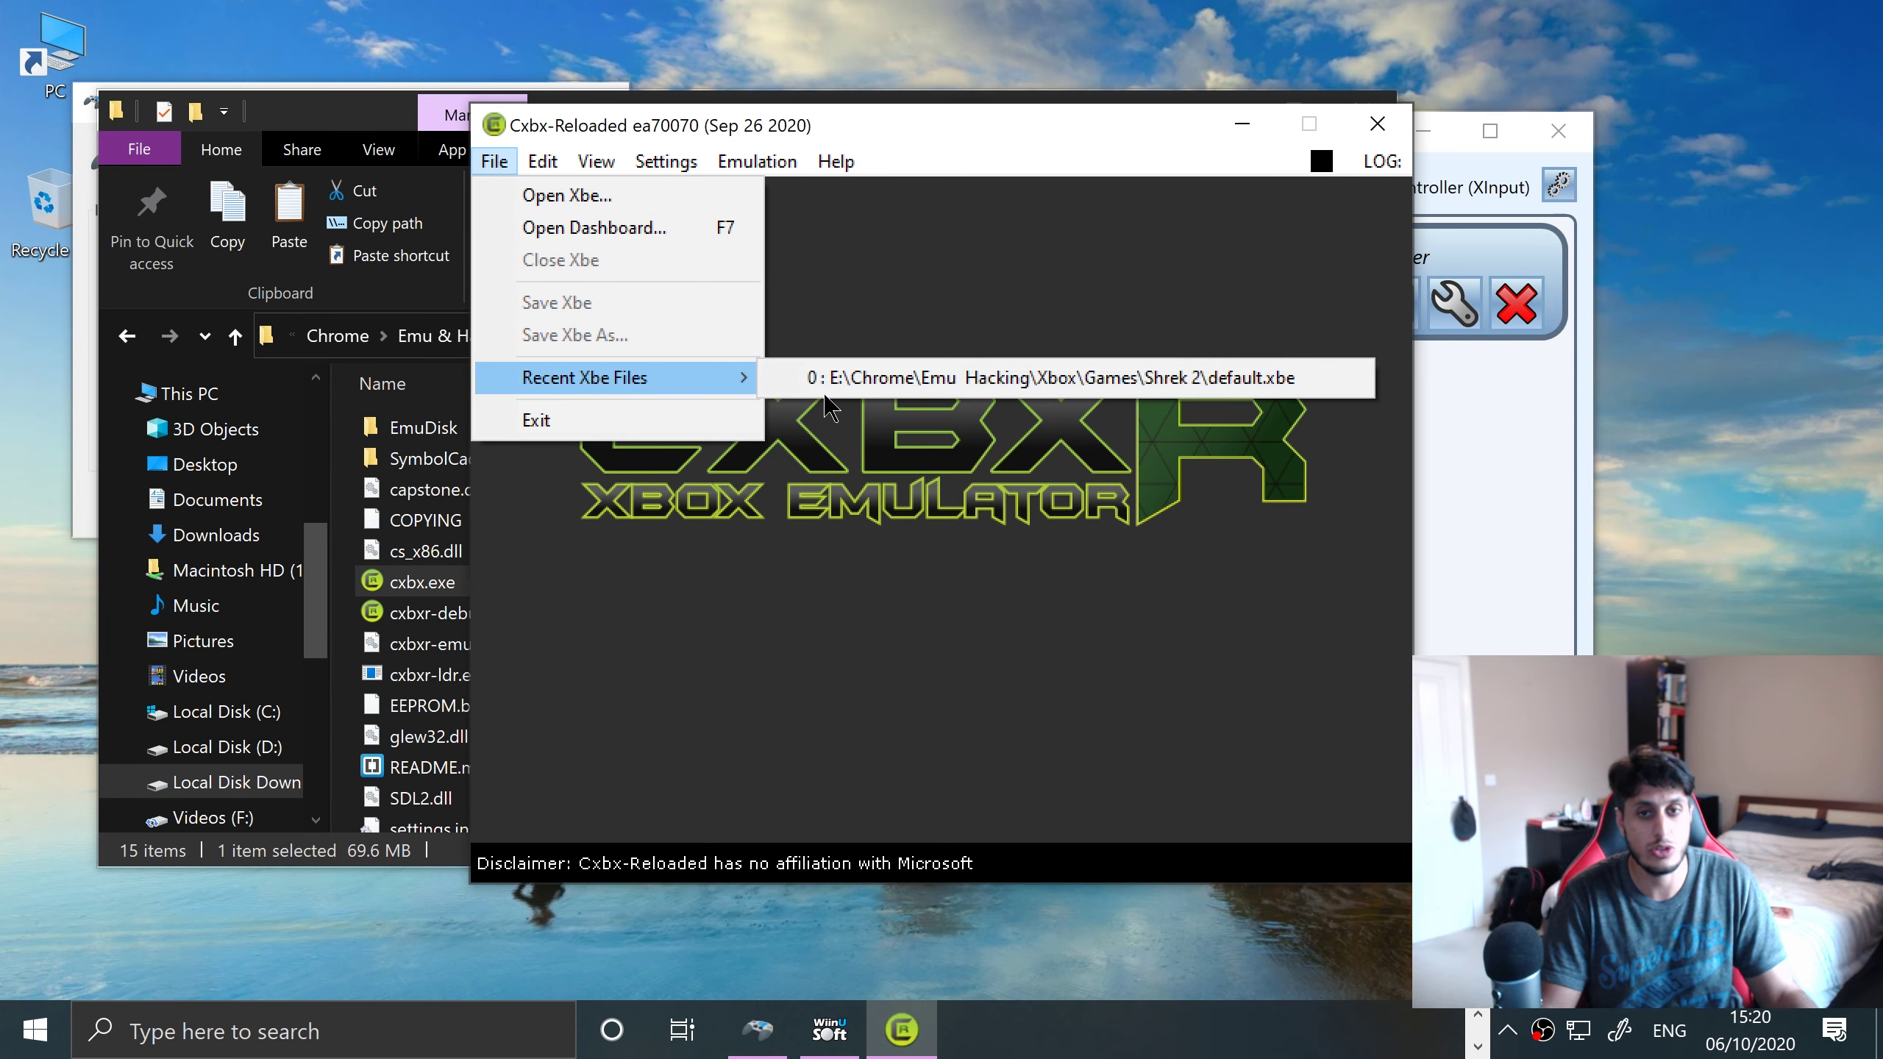
click(830, 378)
click(1038, 672)
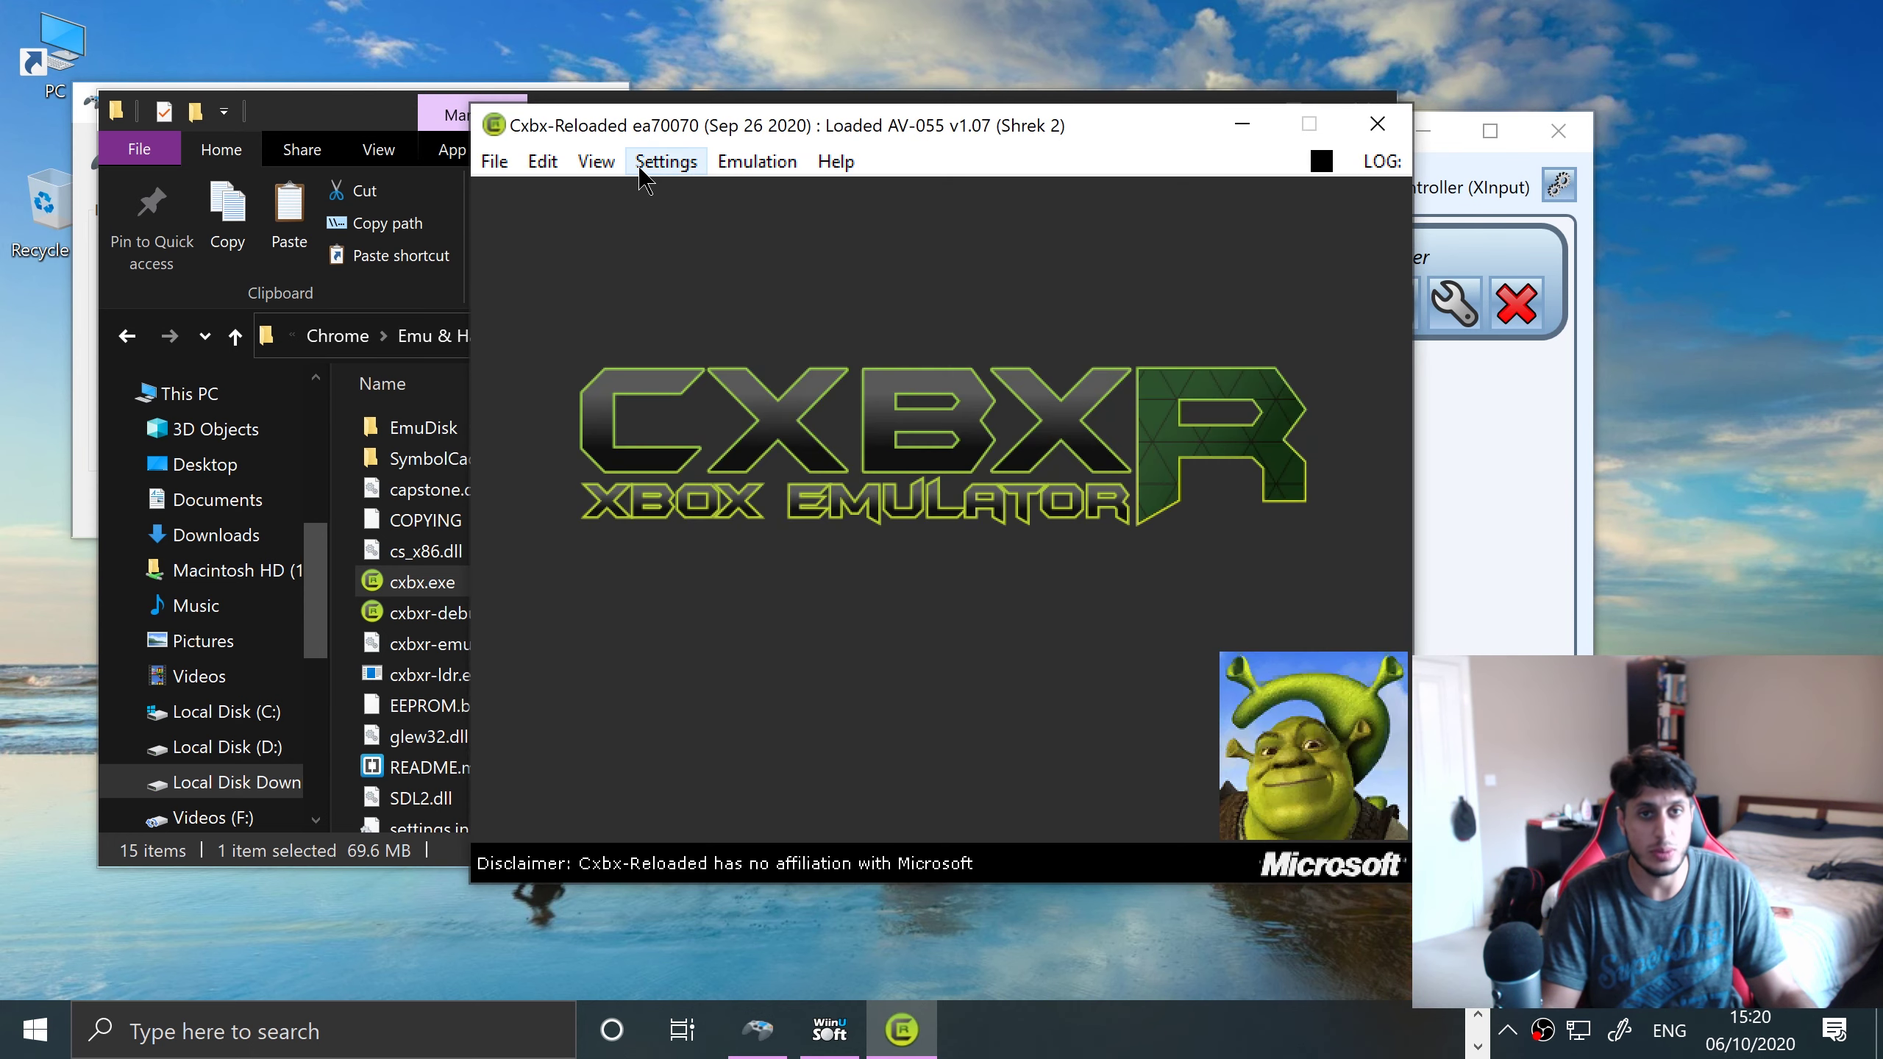
Start emulation of the loaded Shrek 2 game
click(653, 161)
mouse_move(752, 159)
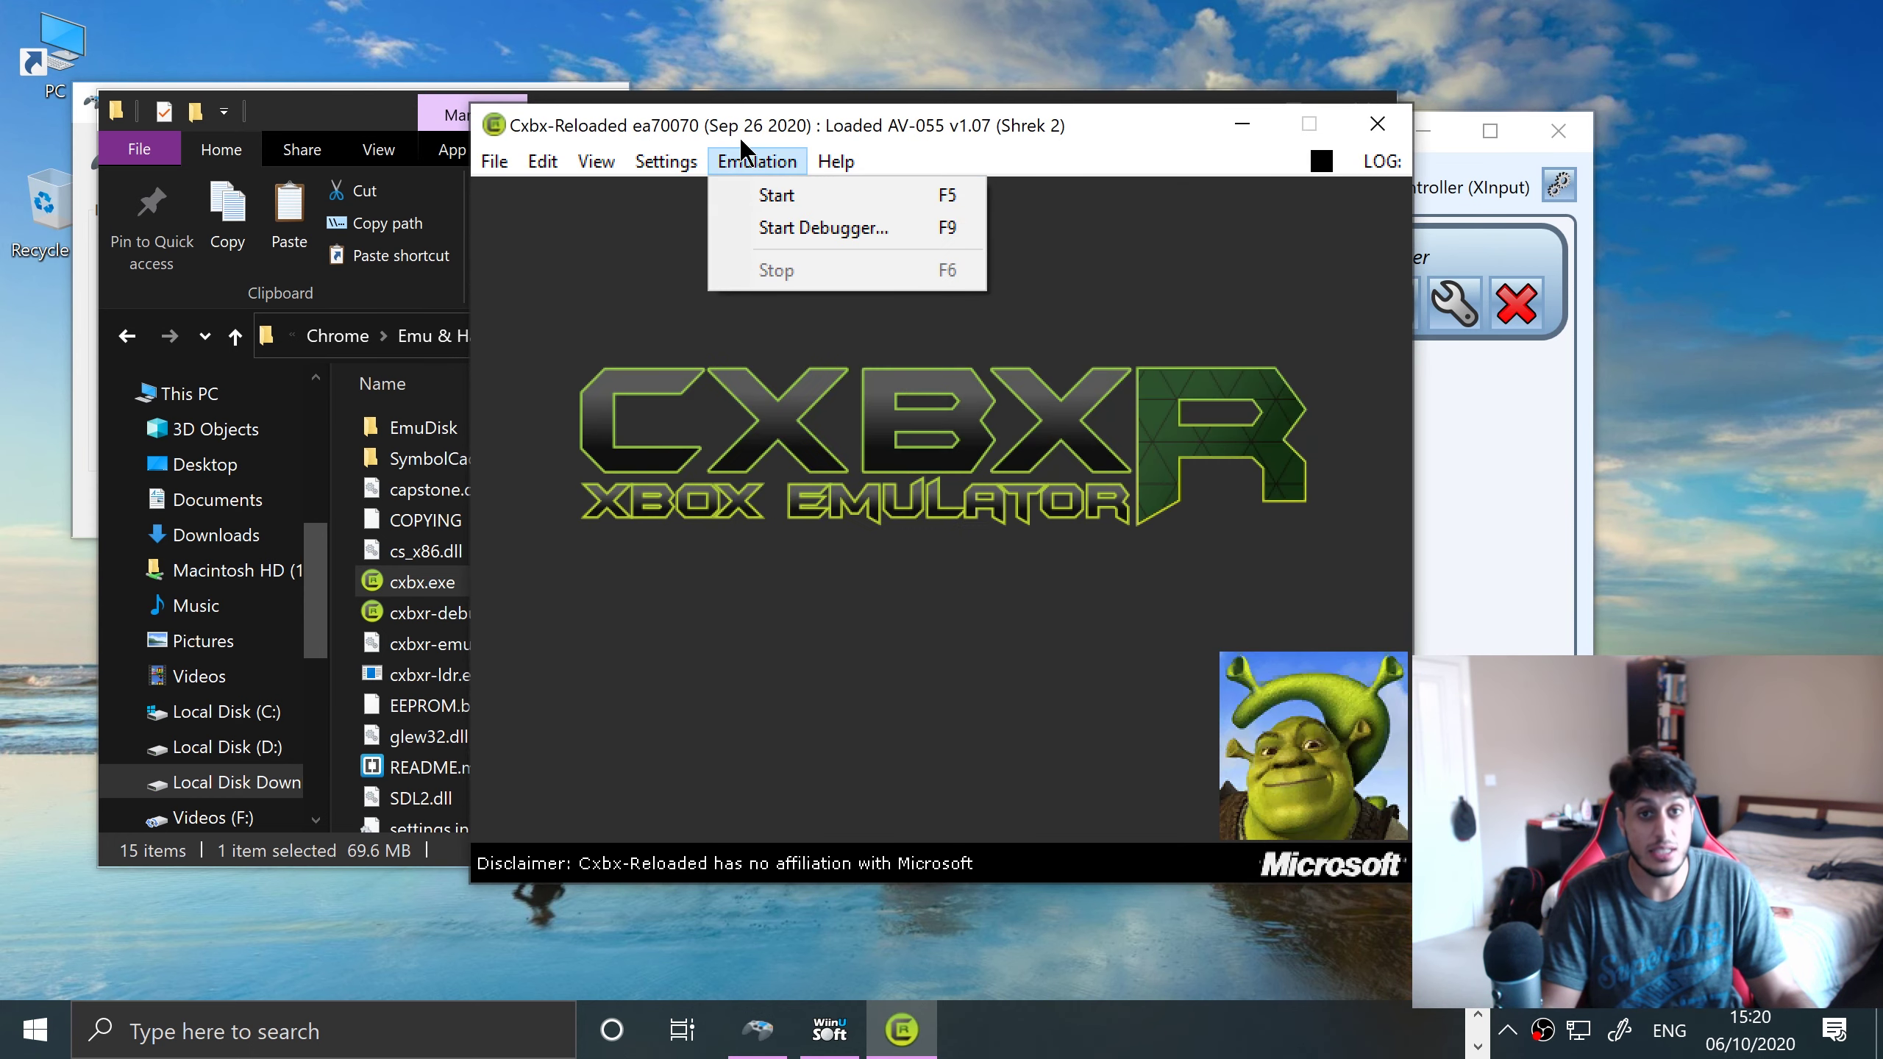
click(775, 195)
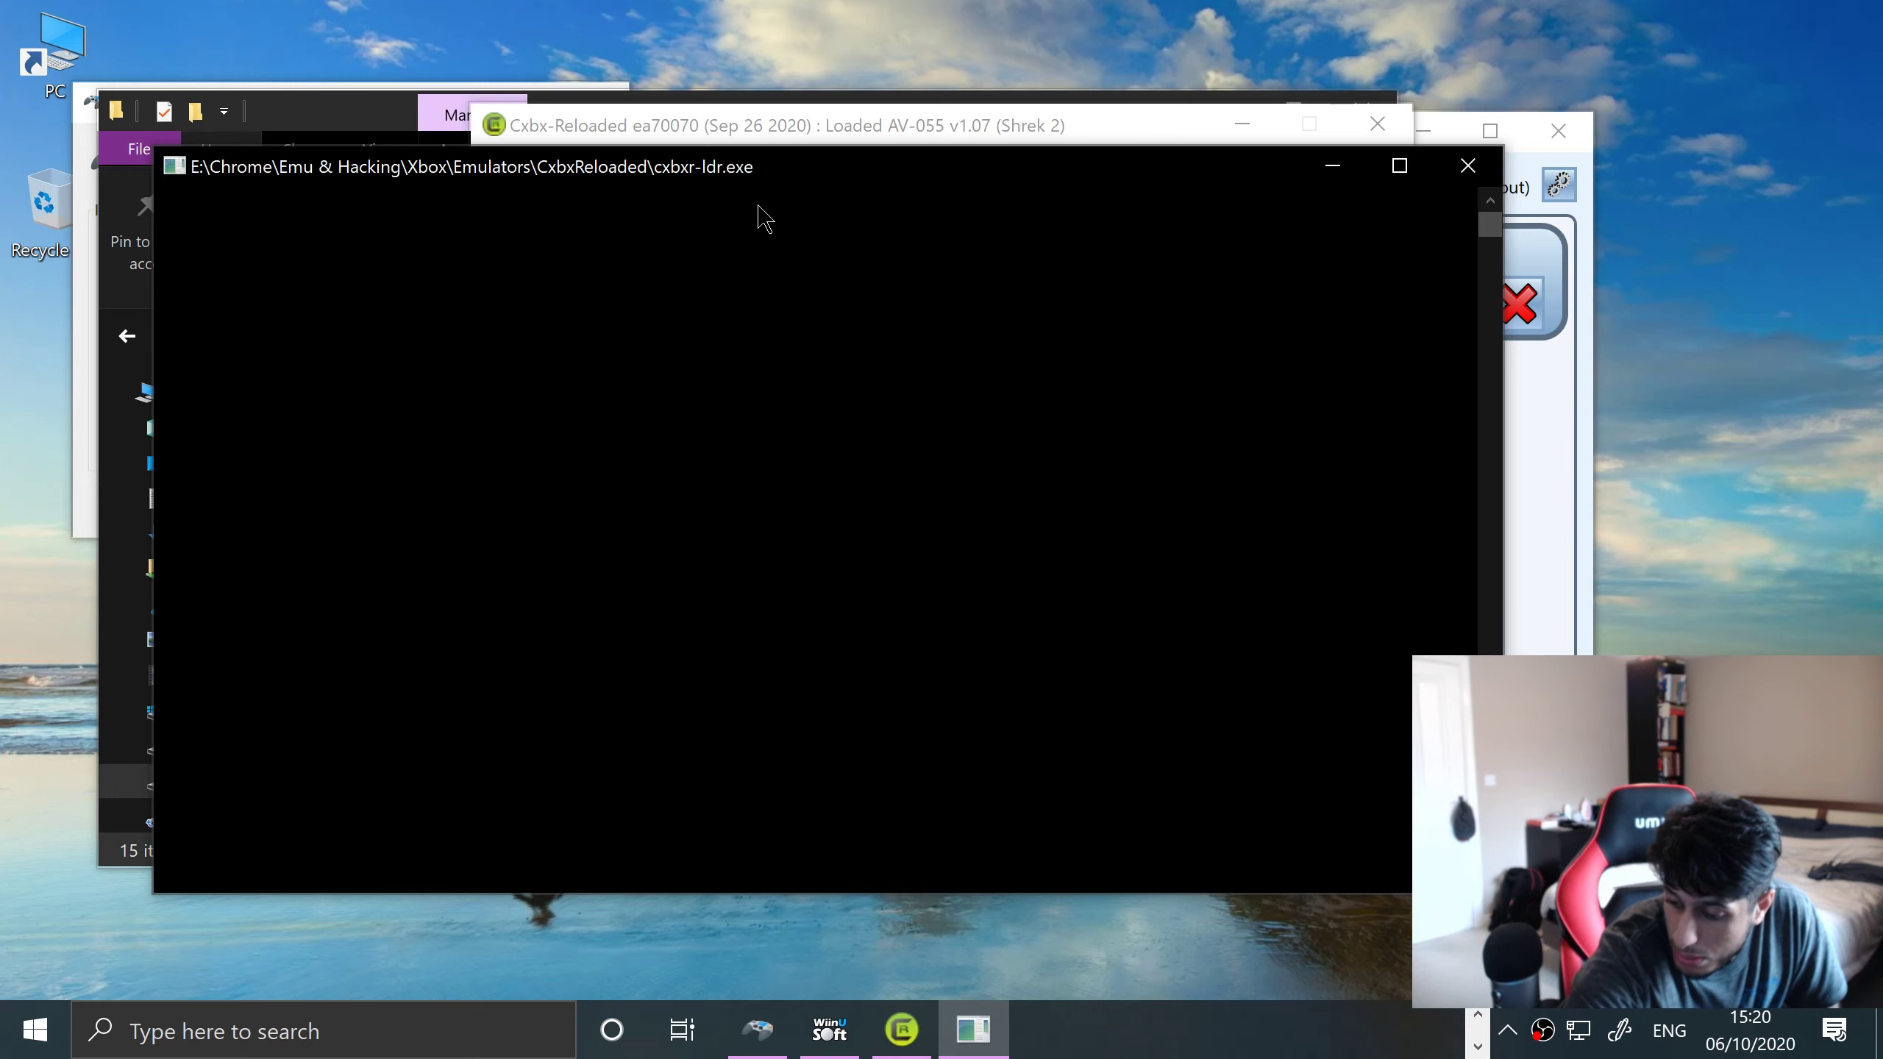